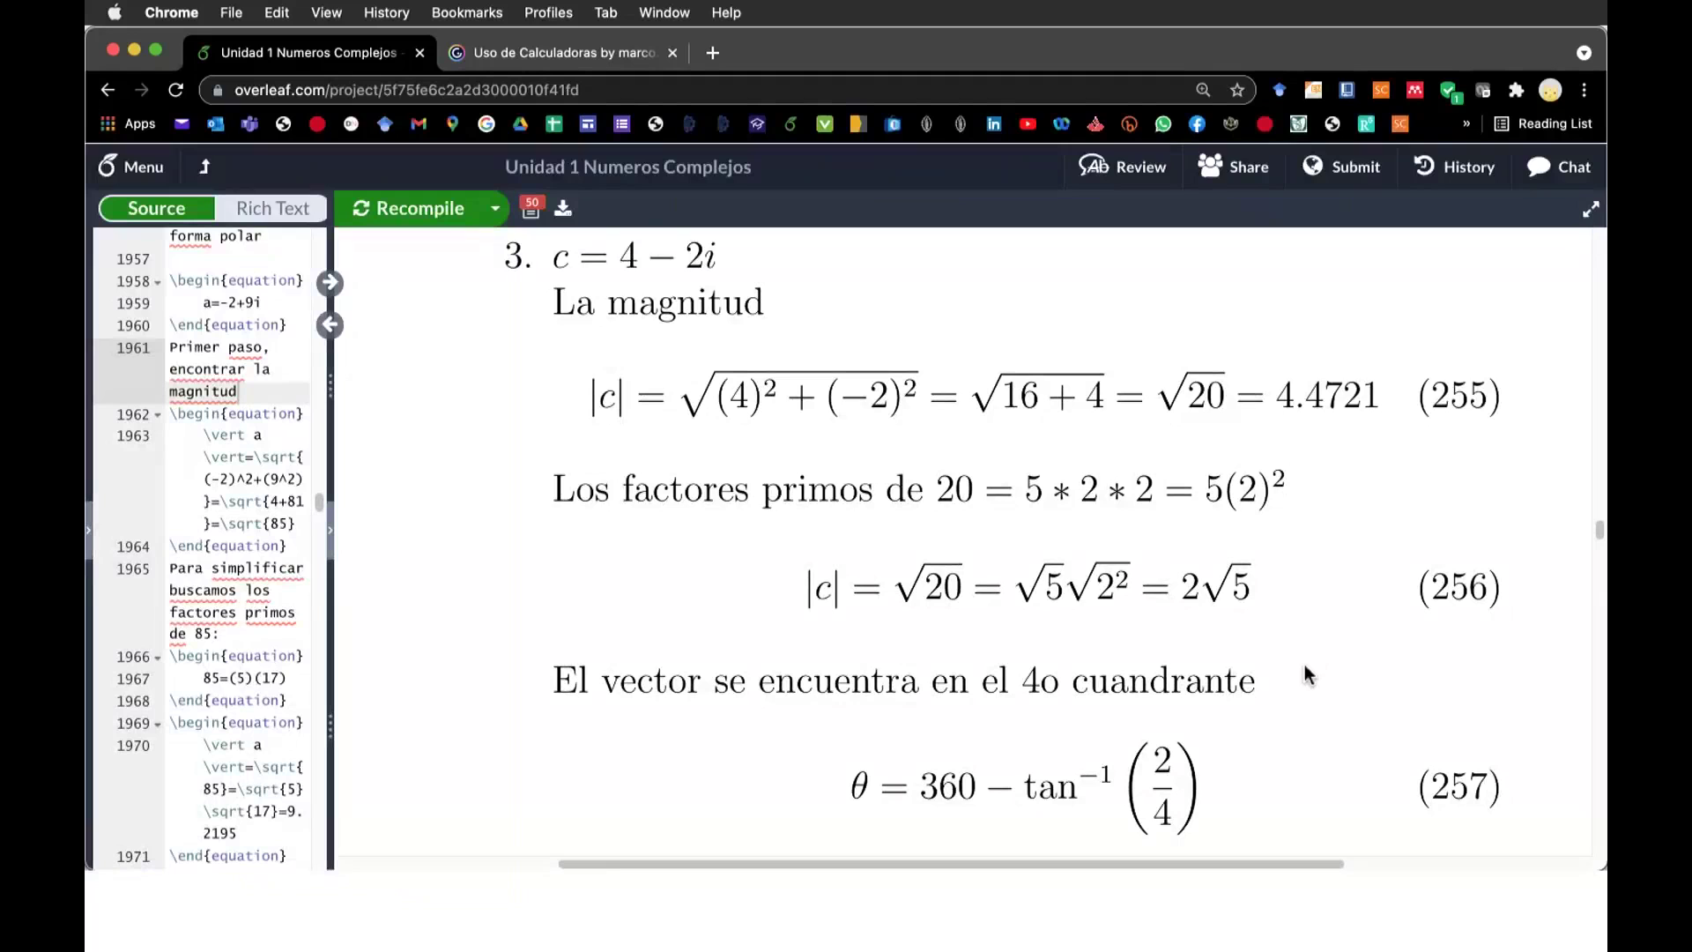
# - Scroll up and down through the Overleaf PDF preview of the polar-form notes
pyautogui.scroll(5, 1518, 663)
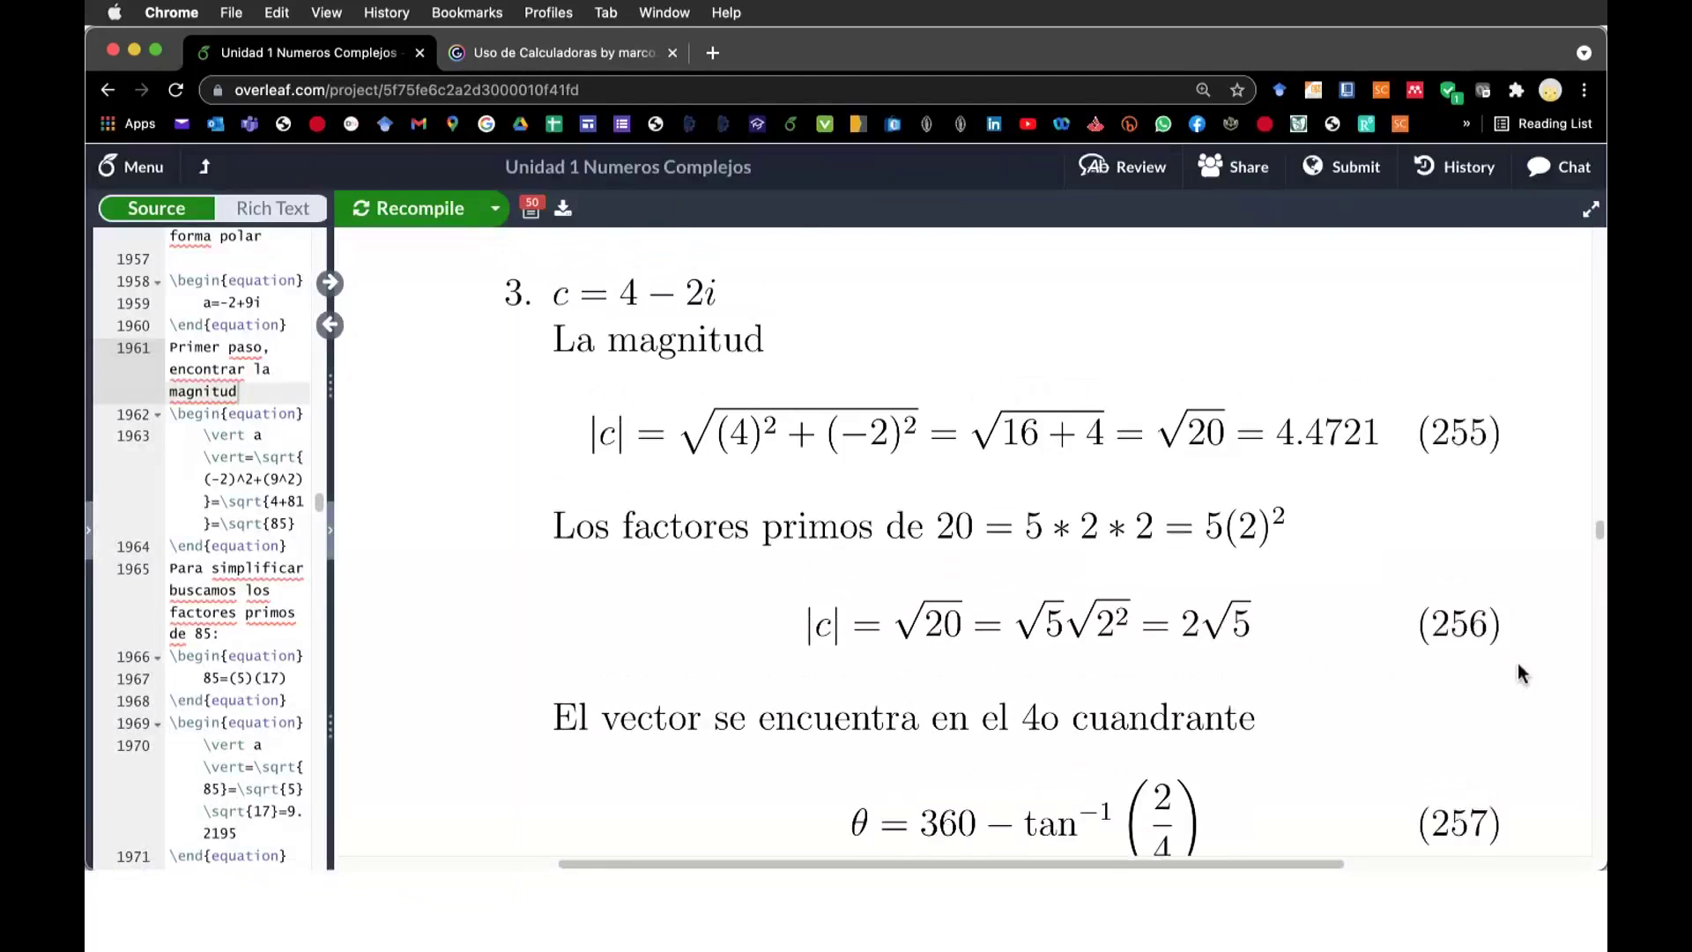
pyautogui.scroll(2, 1517, 665)
pyautogui.scroll(1, 1517, 665)
pyautogui.scroll(3, 1518, 664)
pyautogui.scroll(2, 1517, 664)
pyautogui.scroll(7, 1518, 662)
pyautogui.scroll(5, 1517, 663)
pyautogui.scroll(3, 1517, 663)
pyautogui.scroll(3, 1518, 665)
pyautogui.scroll(1, 1518, 665)
pyautogui.scroll(-2, 1518, 664)
pyautogui.scroll(-7, 1518, 665)
pyautogui.scroll(-8, 1517, 673)
pyautogui.scroll(-2, 1518, 672)
pyautogui.scroll(-4, 1517, 673)
pyautogui.scroll(-4, 1517, 672)
pyautogui.scroll(-5, 1518, 672)
pyautogui.scroll(1, 1518, 672)
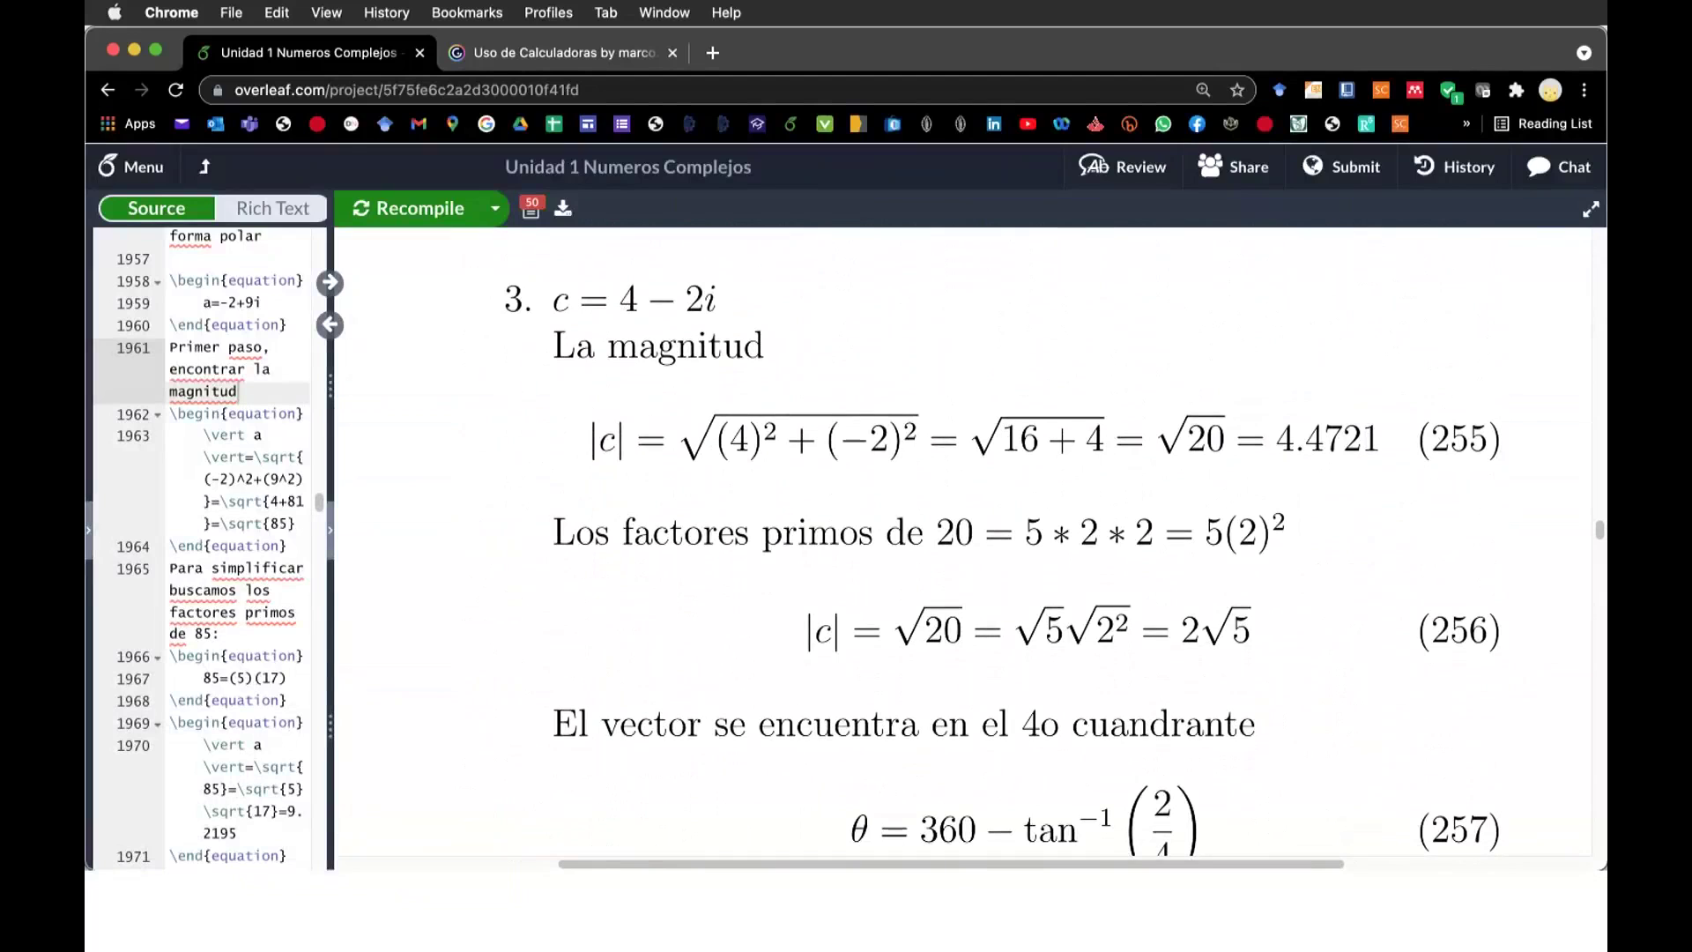
# - Glance at the Excel workbook, then bring the PDF to problem 2: b = 5e^{πi/3} = 2.5 + 4.33i
pyautogui.press('super+Tab')
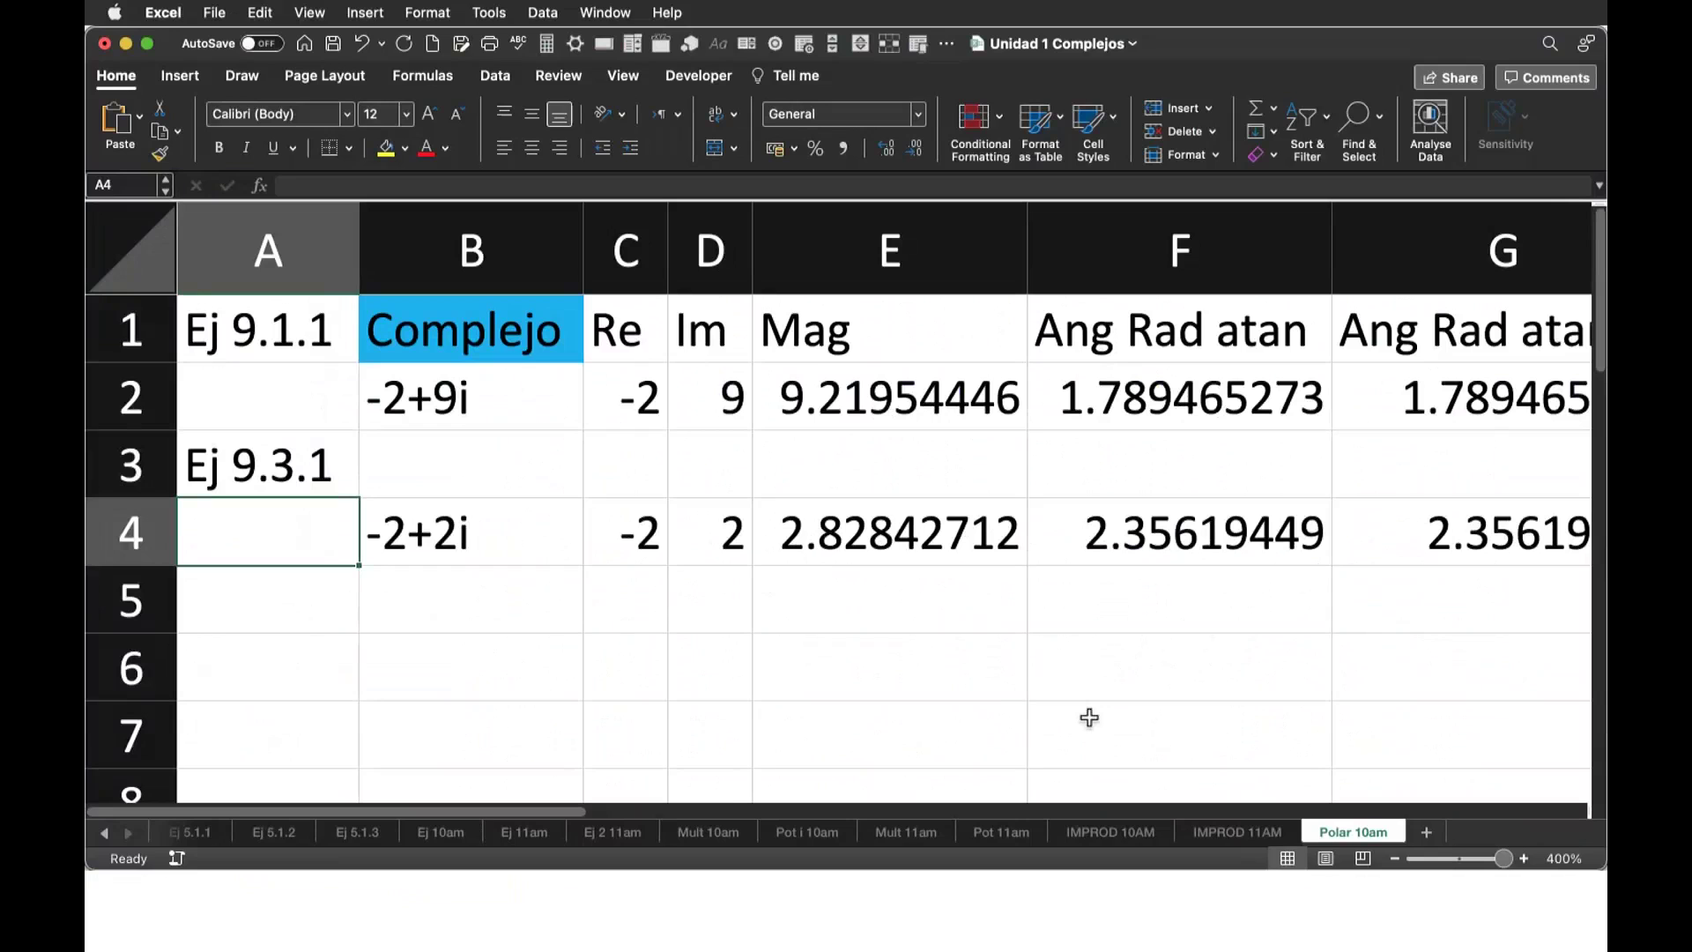
pyautogui.press('super+Tab')
pyautogui.scroll(3, 1330, 695)
pyautogui.scroll(5, 1331, 695)
pyautogui.scroll(4, 1331, 695)
pyautogui.scroll(5, 1330, 694)
pyautogui.scroll(2, 1331, 694)
pyautogui.scroll(-1, 1331, 694)
pyautogui.scroll(-7, 1330, 695)
pyautogui.scroll(-7, 1331, 694)
pyautogui.scroll(-2, 1330, 694)
pyautogui.scroll(-4, 1331, 695)
pyautogui.scroll(-1, 1331, 695)
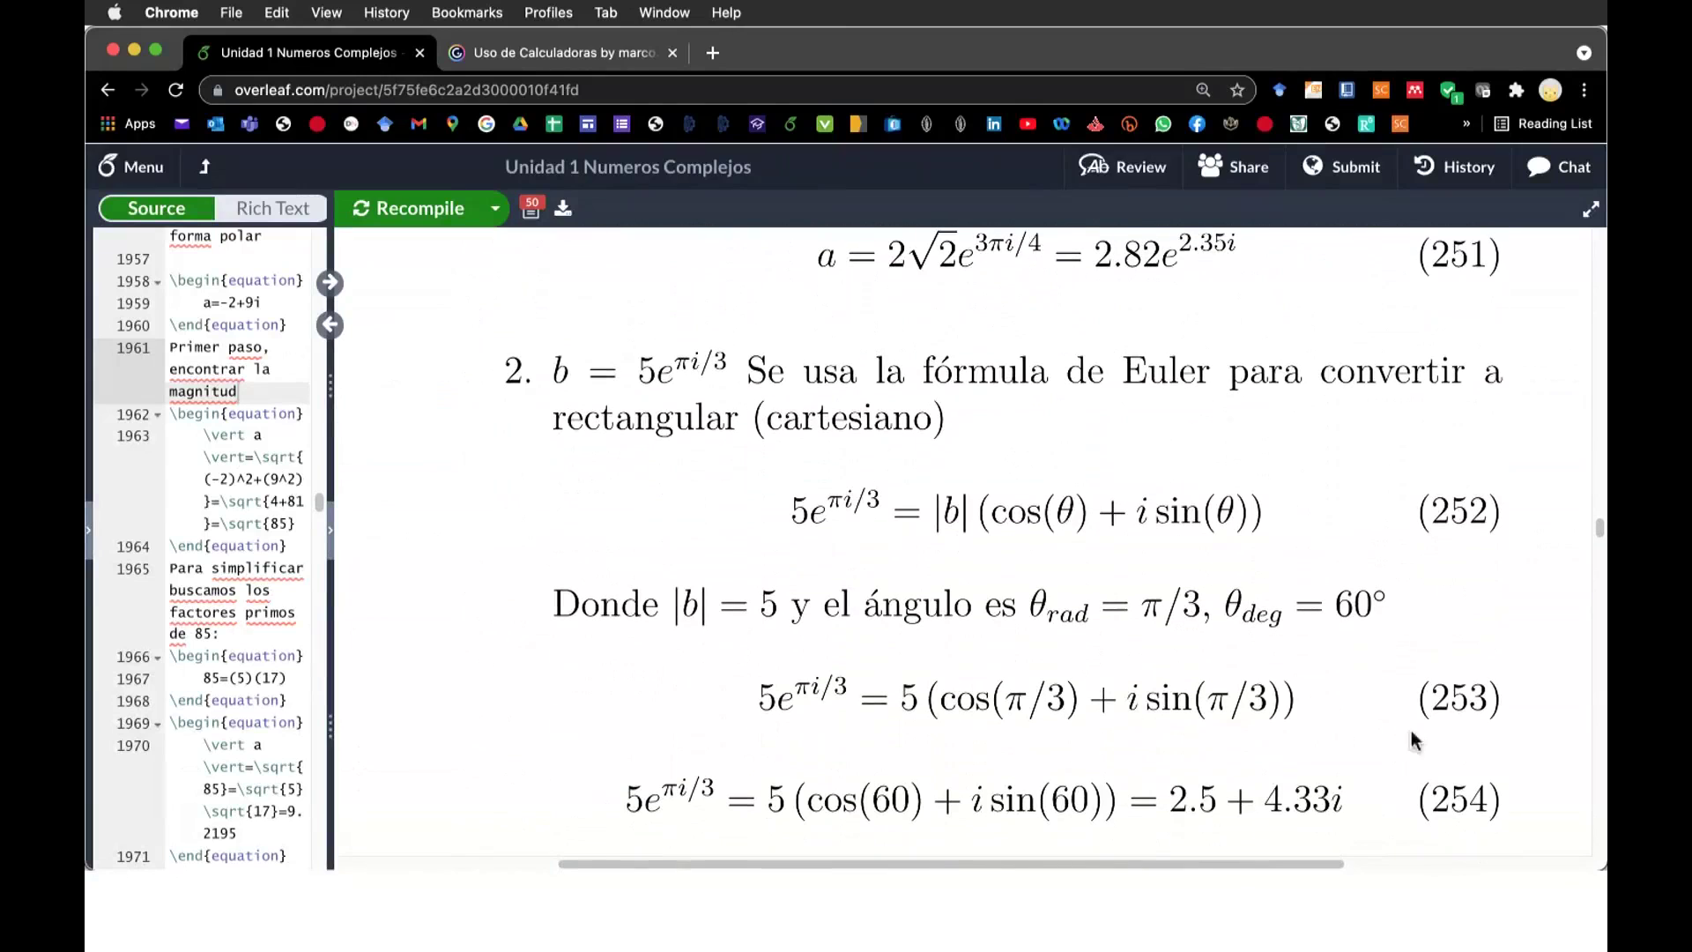
# - Scroll the PDF preview down to item 3's work on c = 4 − 2i
pyautogui.scroll(-1, 1321, 851)
pyautogui.scroll(-1, 1324, 853)
pyautogui.scroll(-6, 1324, 853)
pyautogui.scroll(-3, 1324, 854)
pyautogui.scroll(-1, 1321, 849)
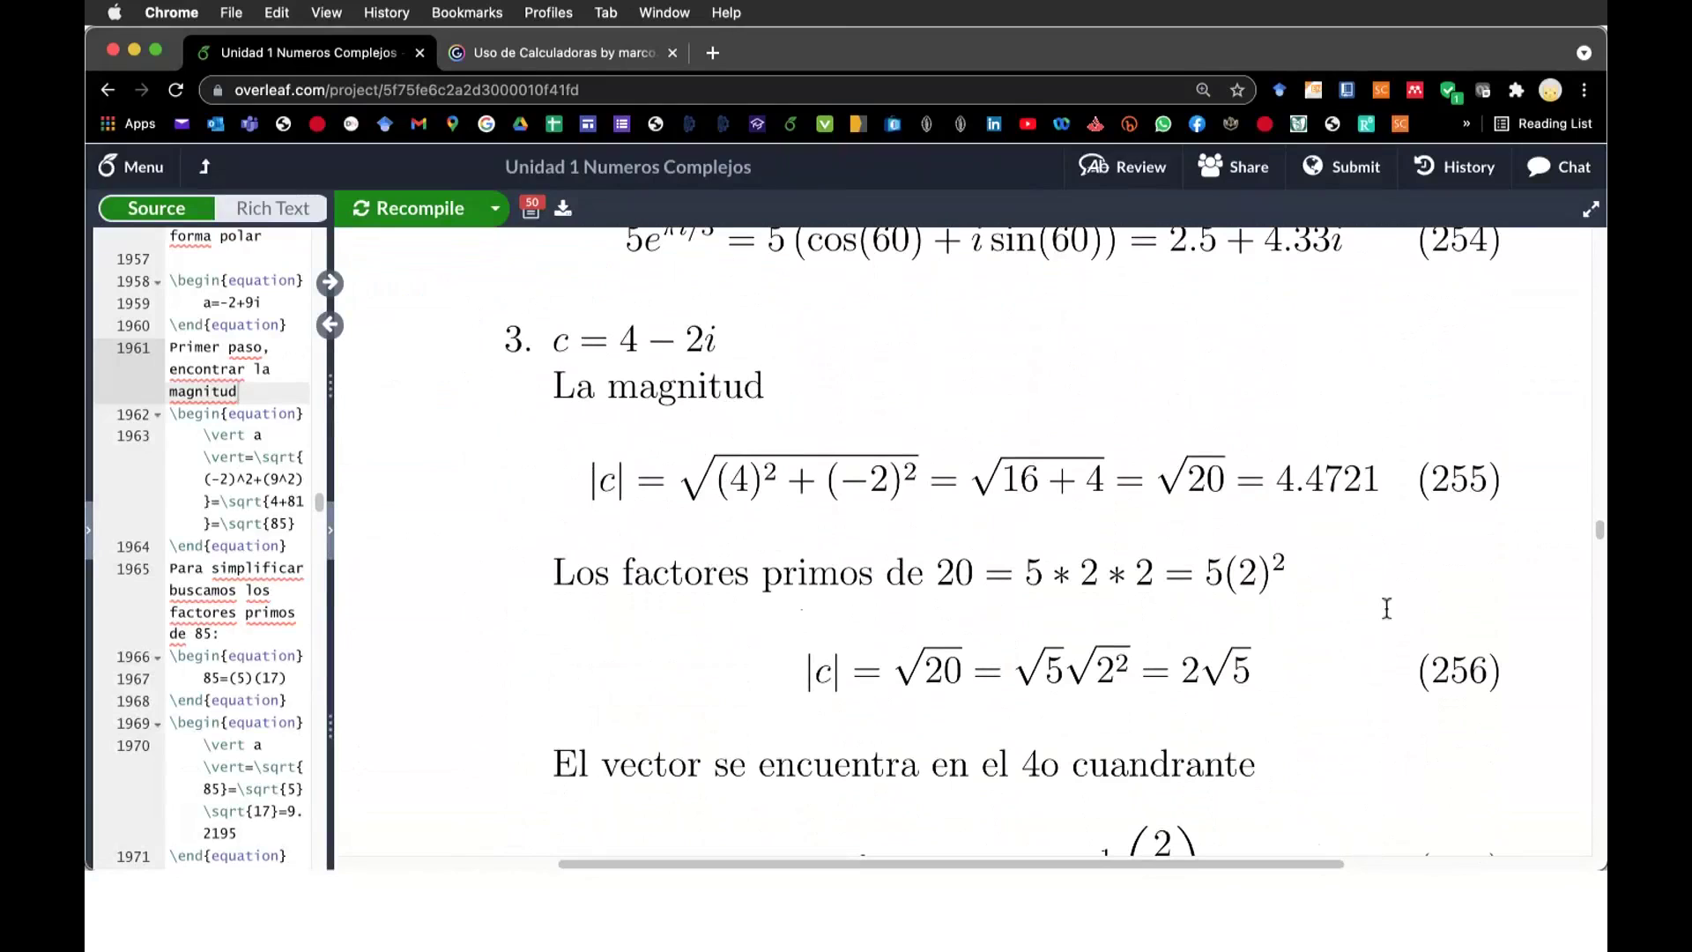
pyautogui.scroll(-1, 1516, 793)
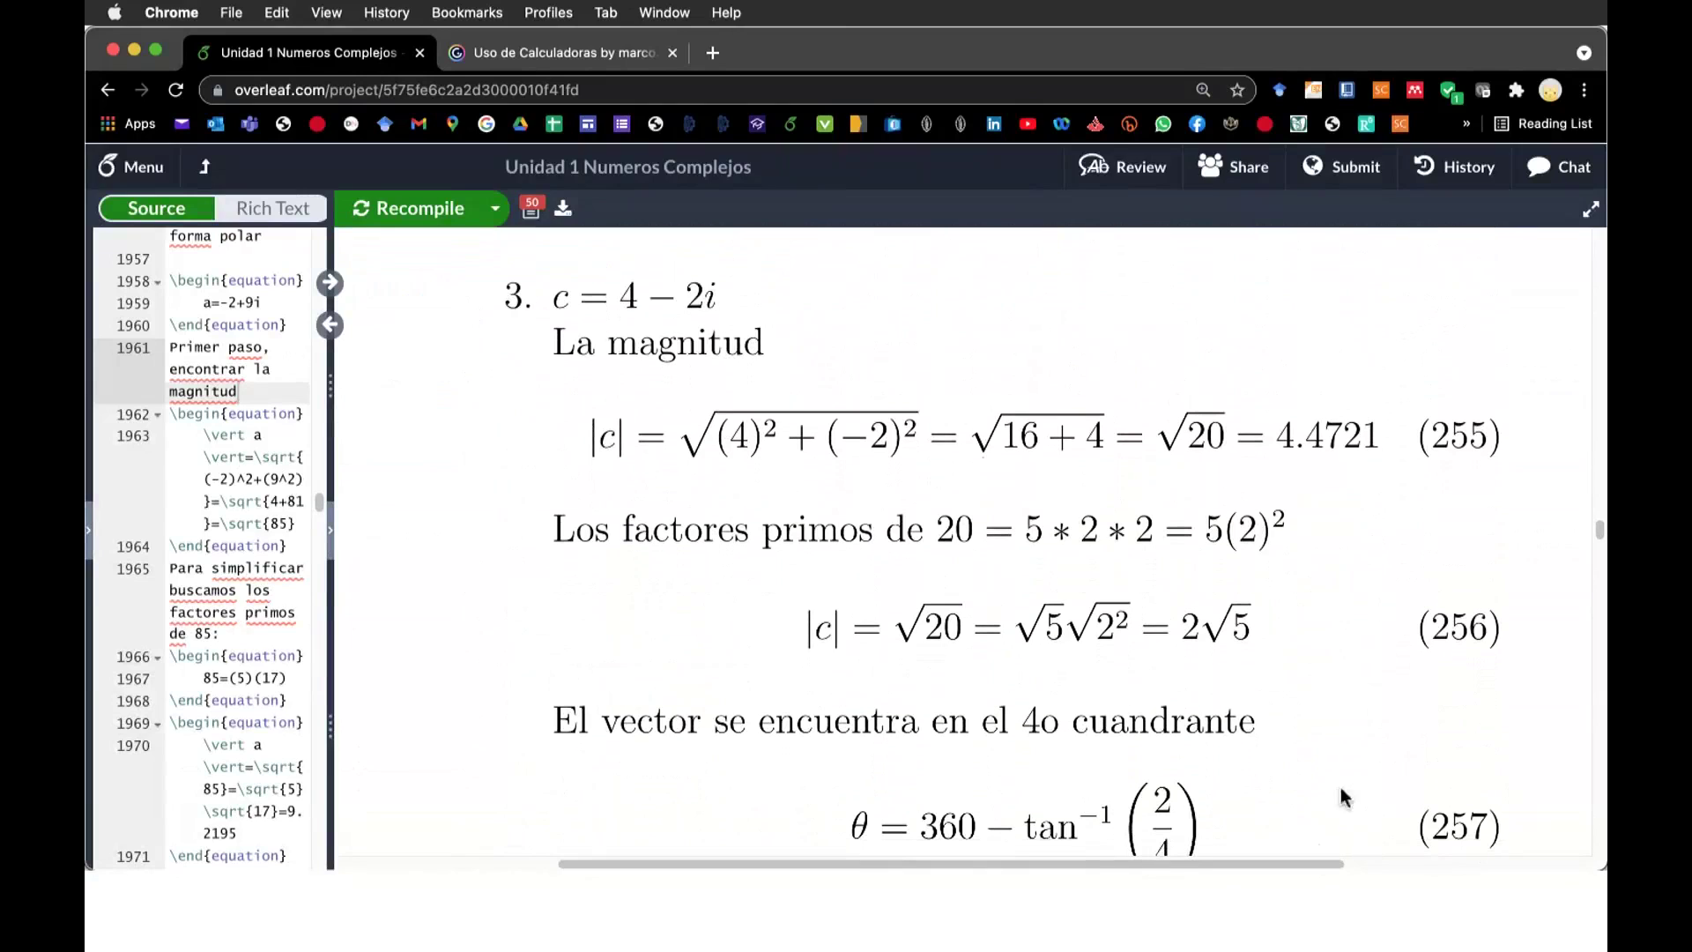
pyautogui.scroll(-1, 1597, 855)
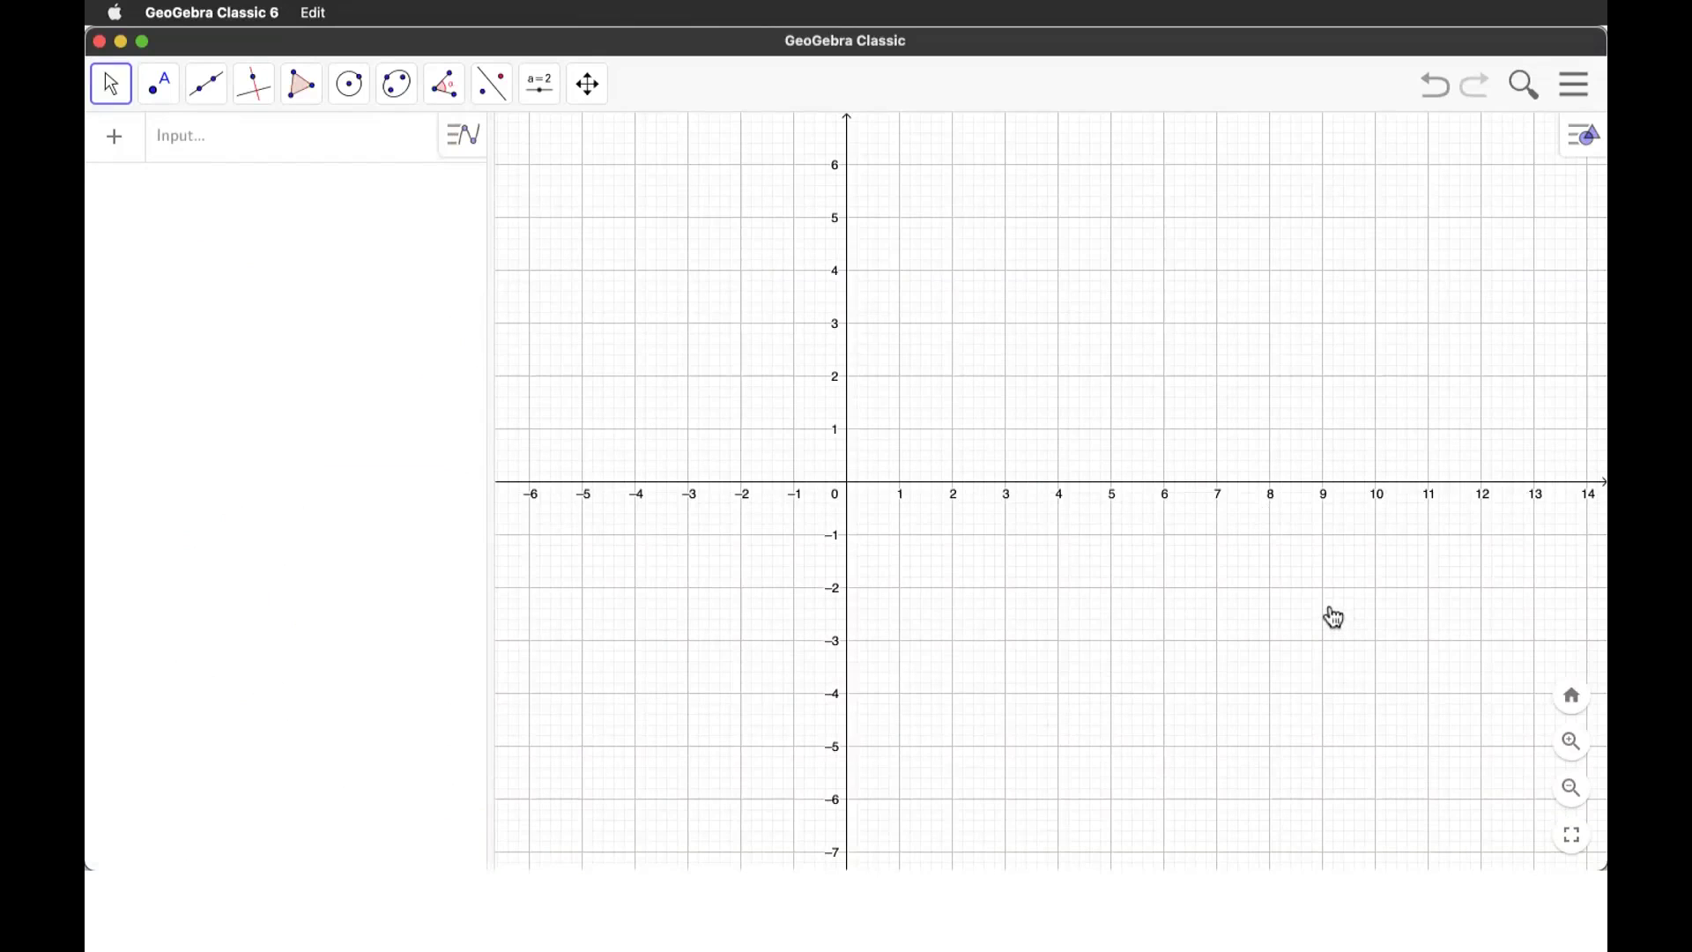
# - Draw vector u from the origin to (4, −2) with the Vector tool
pyautogui.click(220, 99)
pyautogui.click(242, 368)
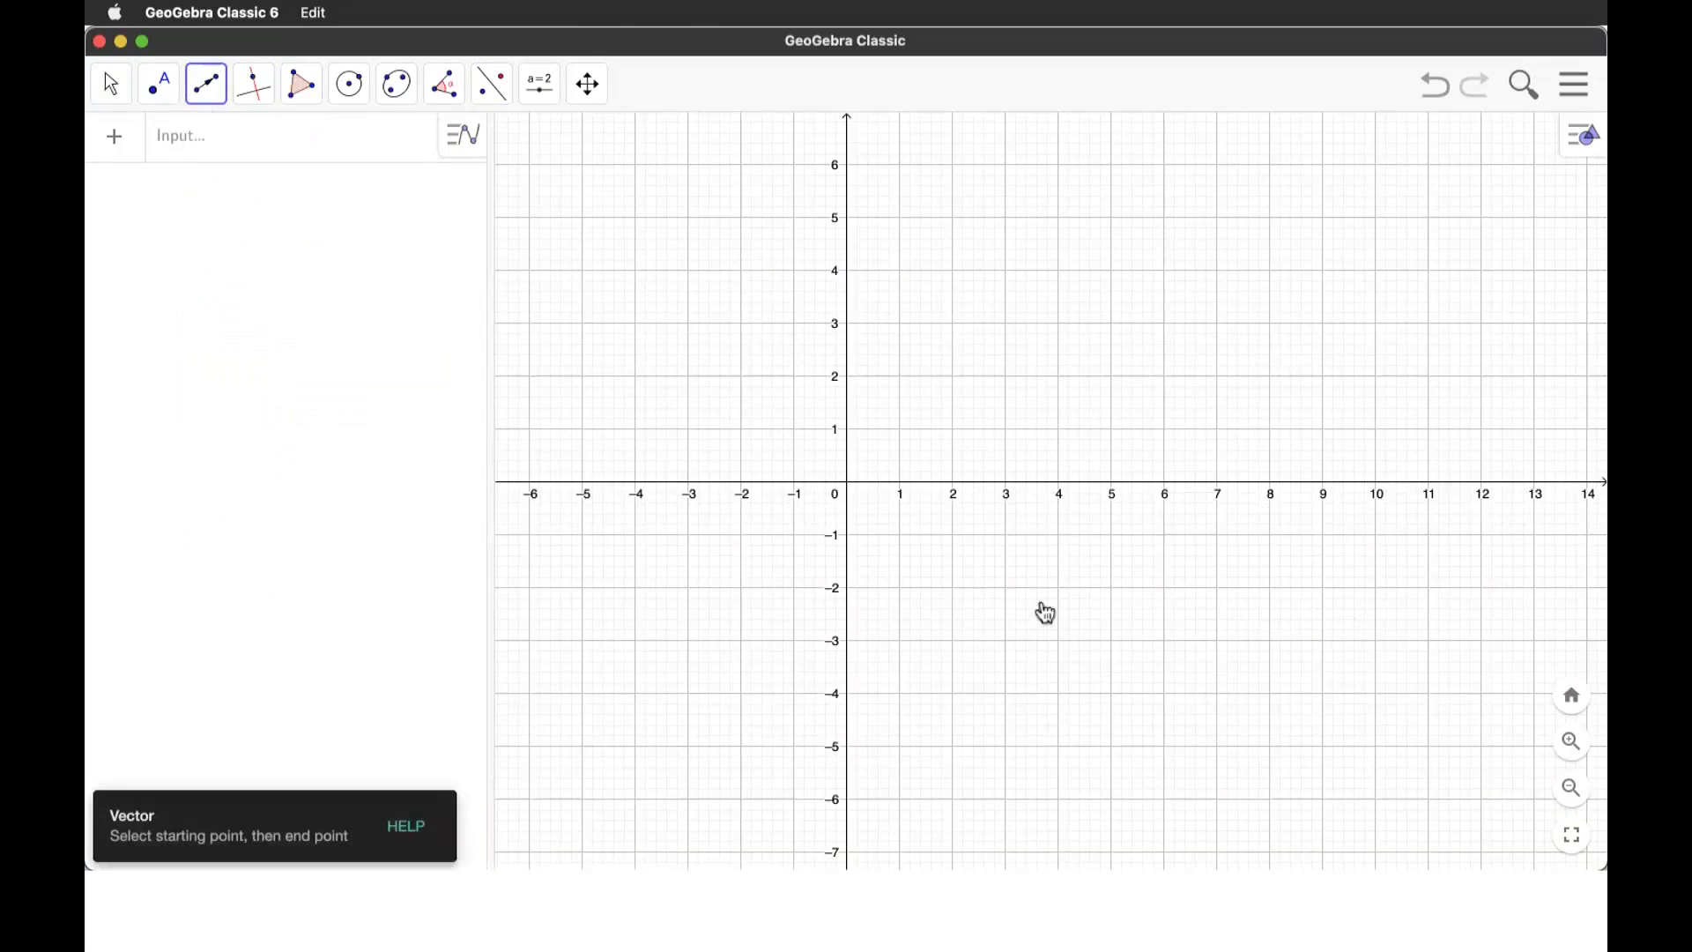
pyautogui.click(848, 483)
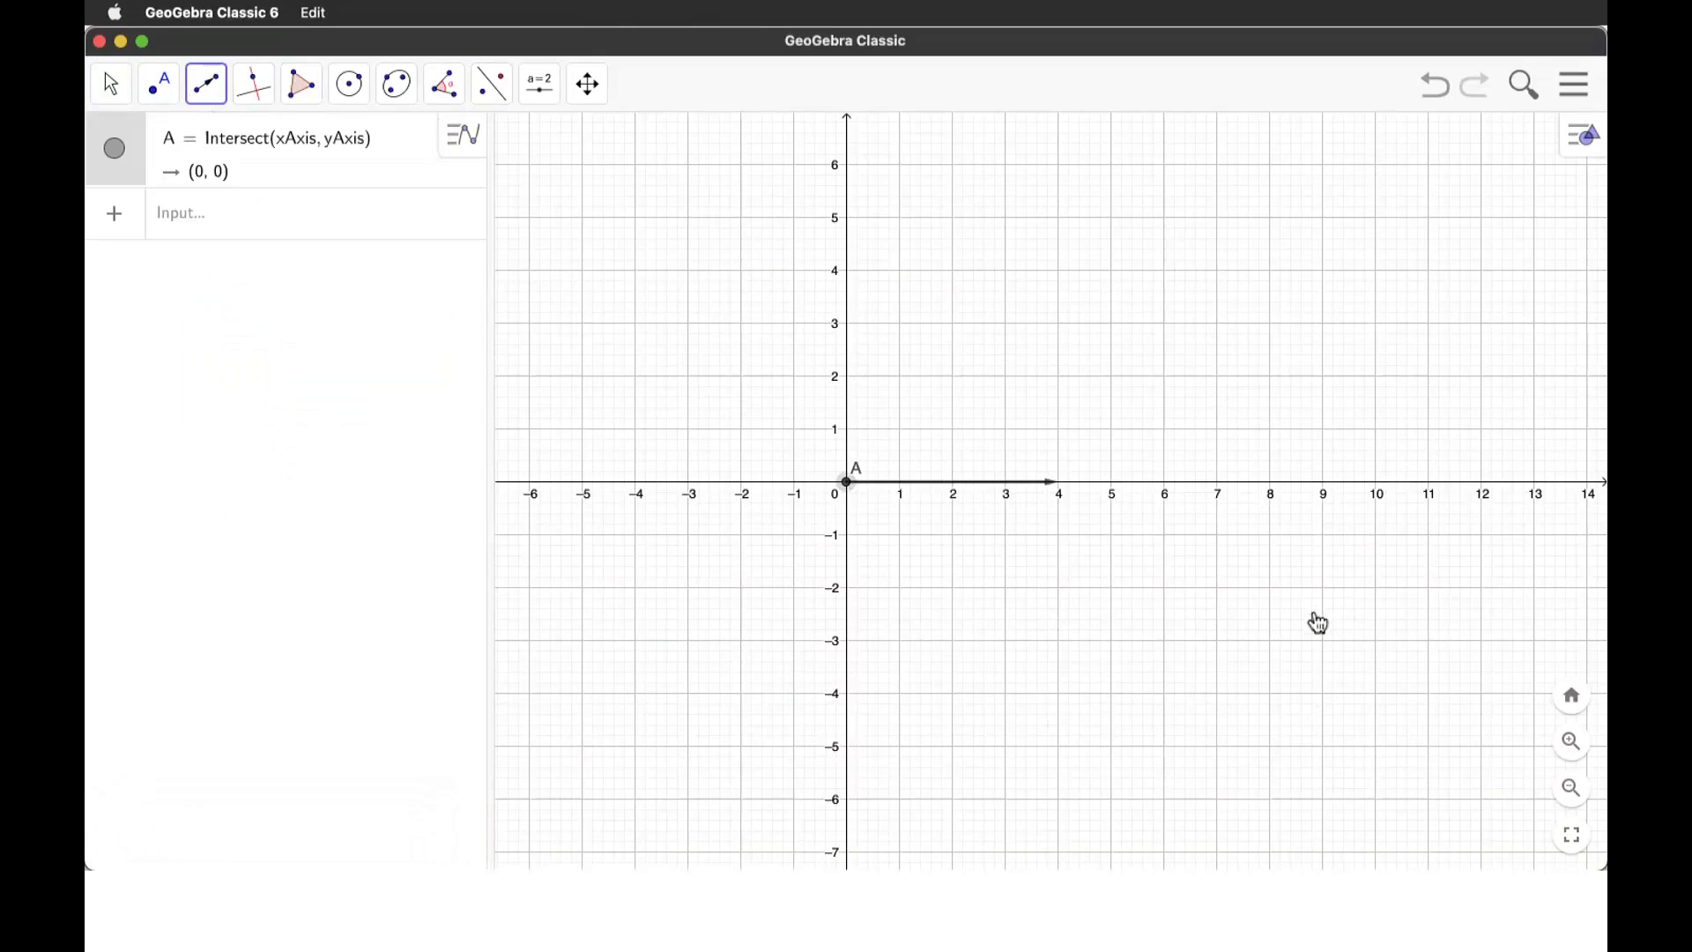
pyautogui.click(1059, 588)
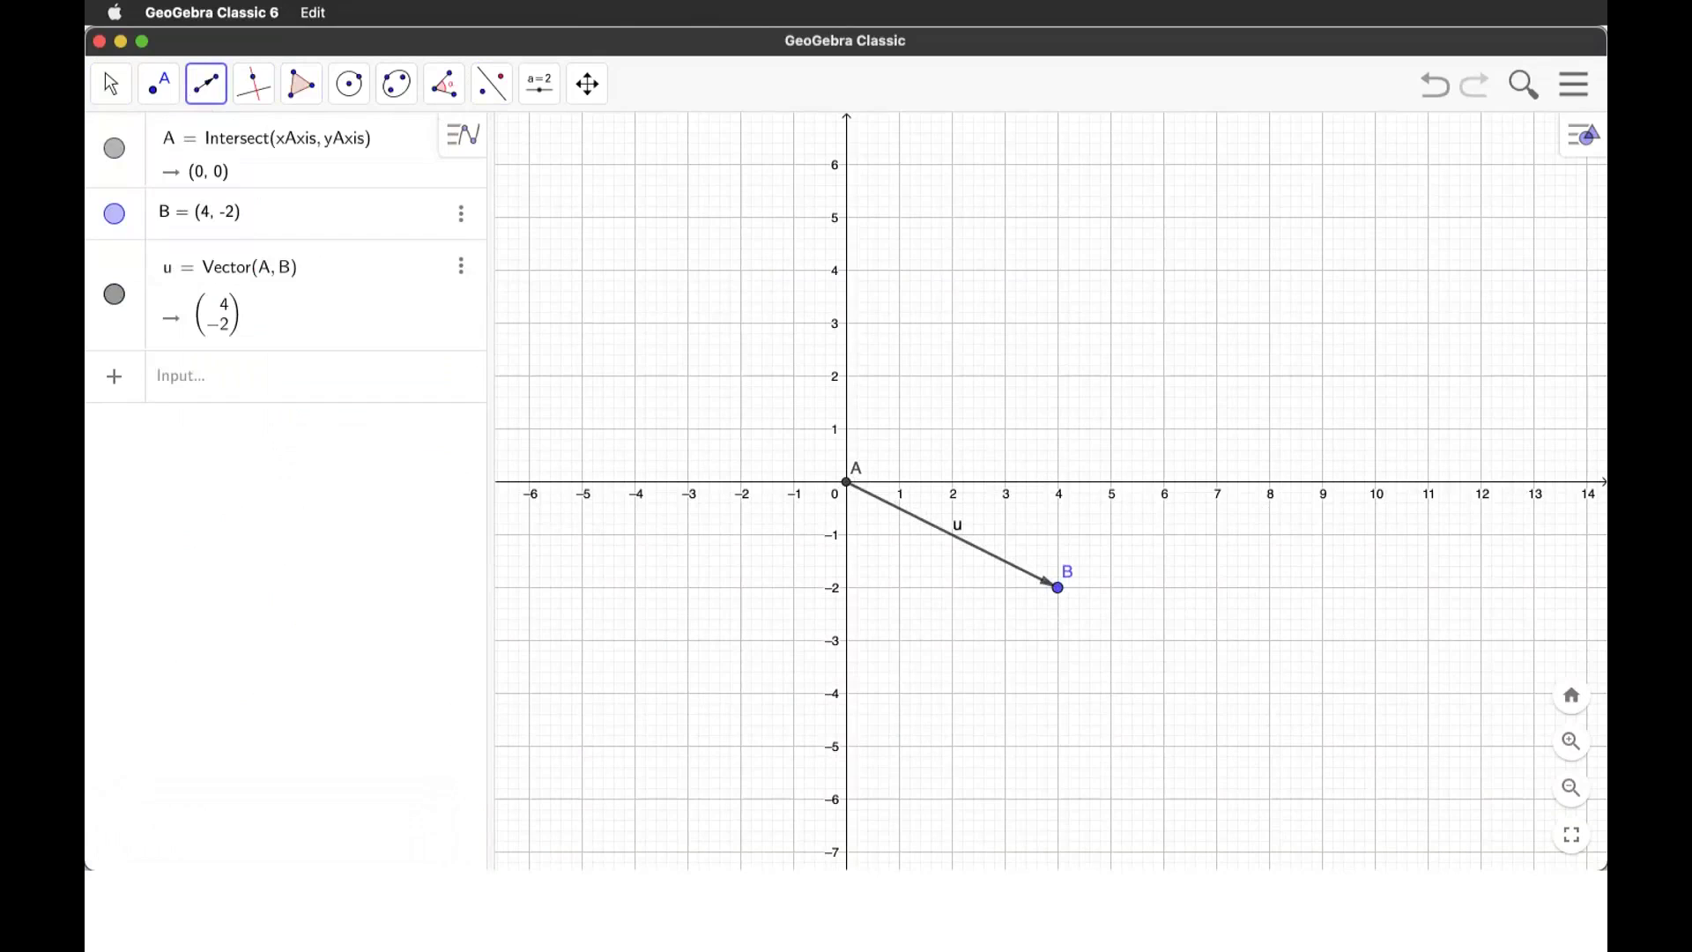
# - Shade right triangle t1 through the origin A, (4, 0) and B with the Polygon tool
pyautogui.press('super+Tab')
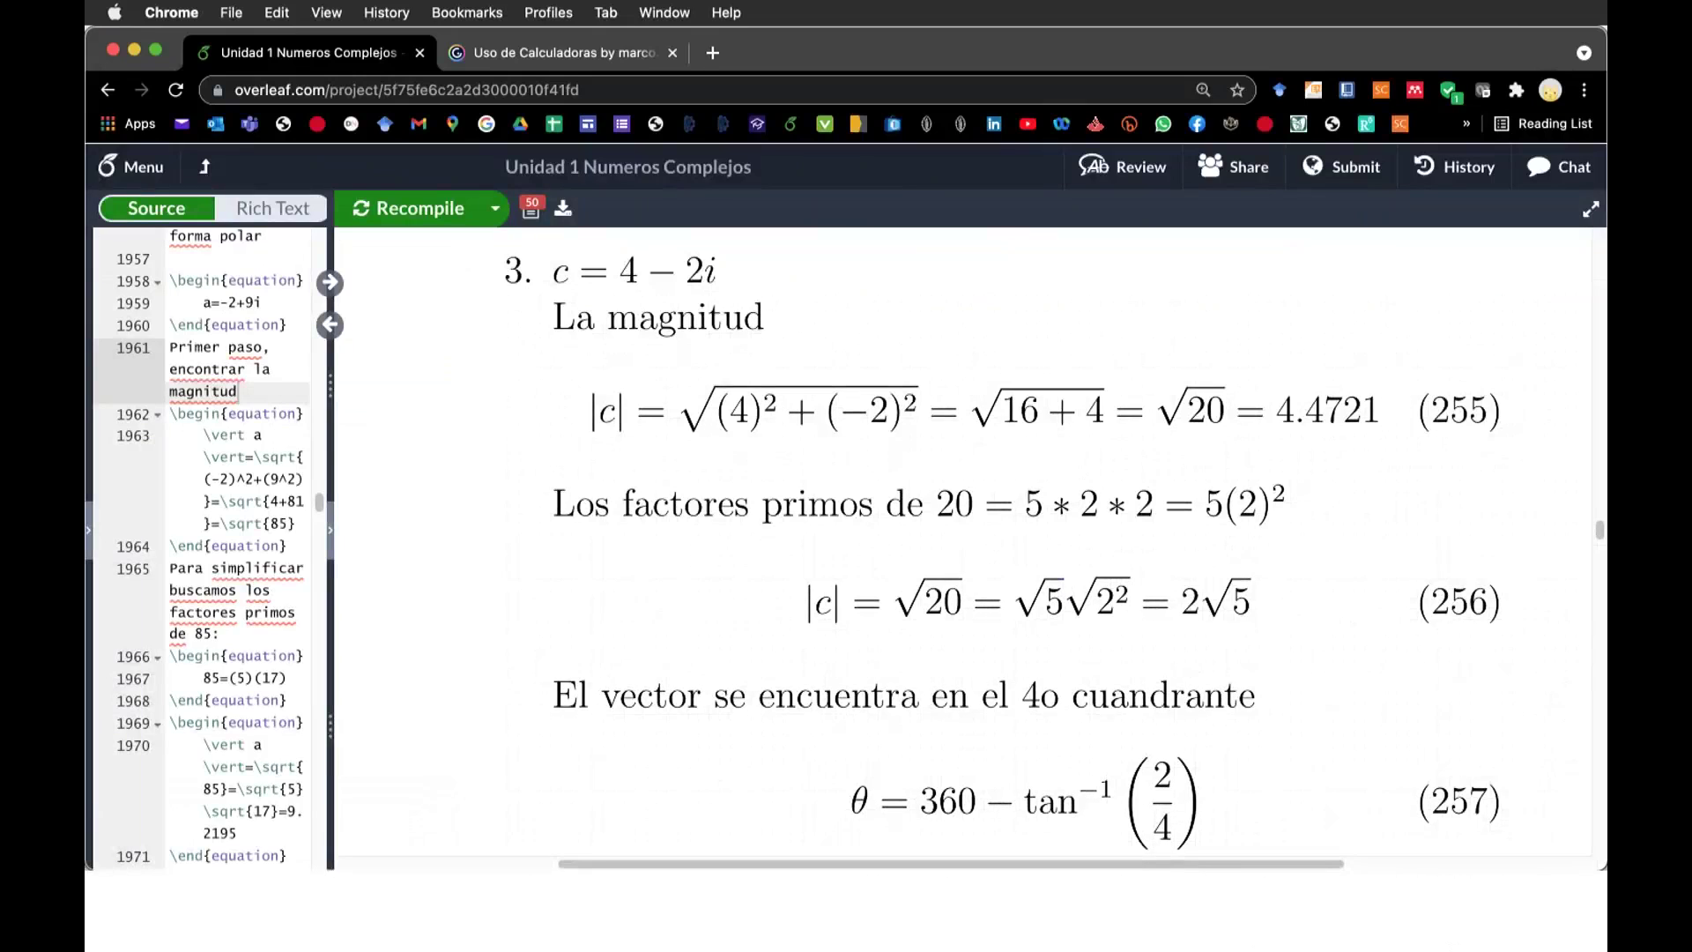
pyautogui.press('super+Tab')
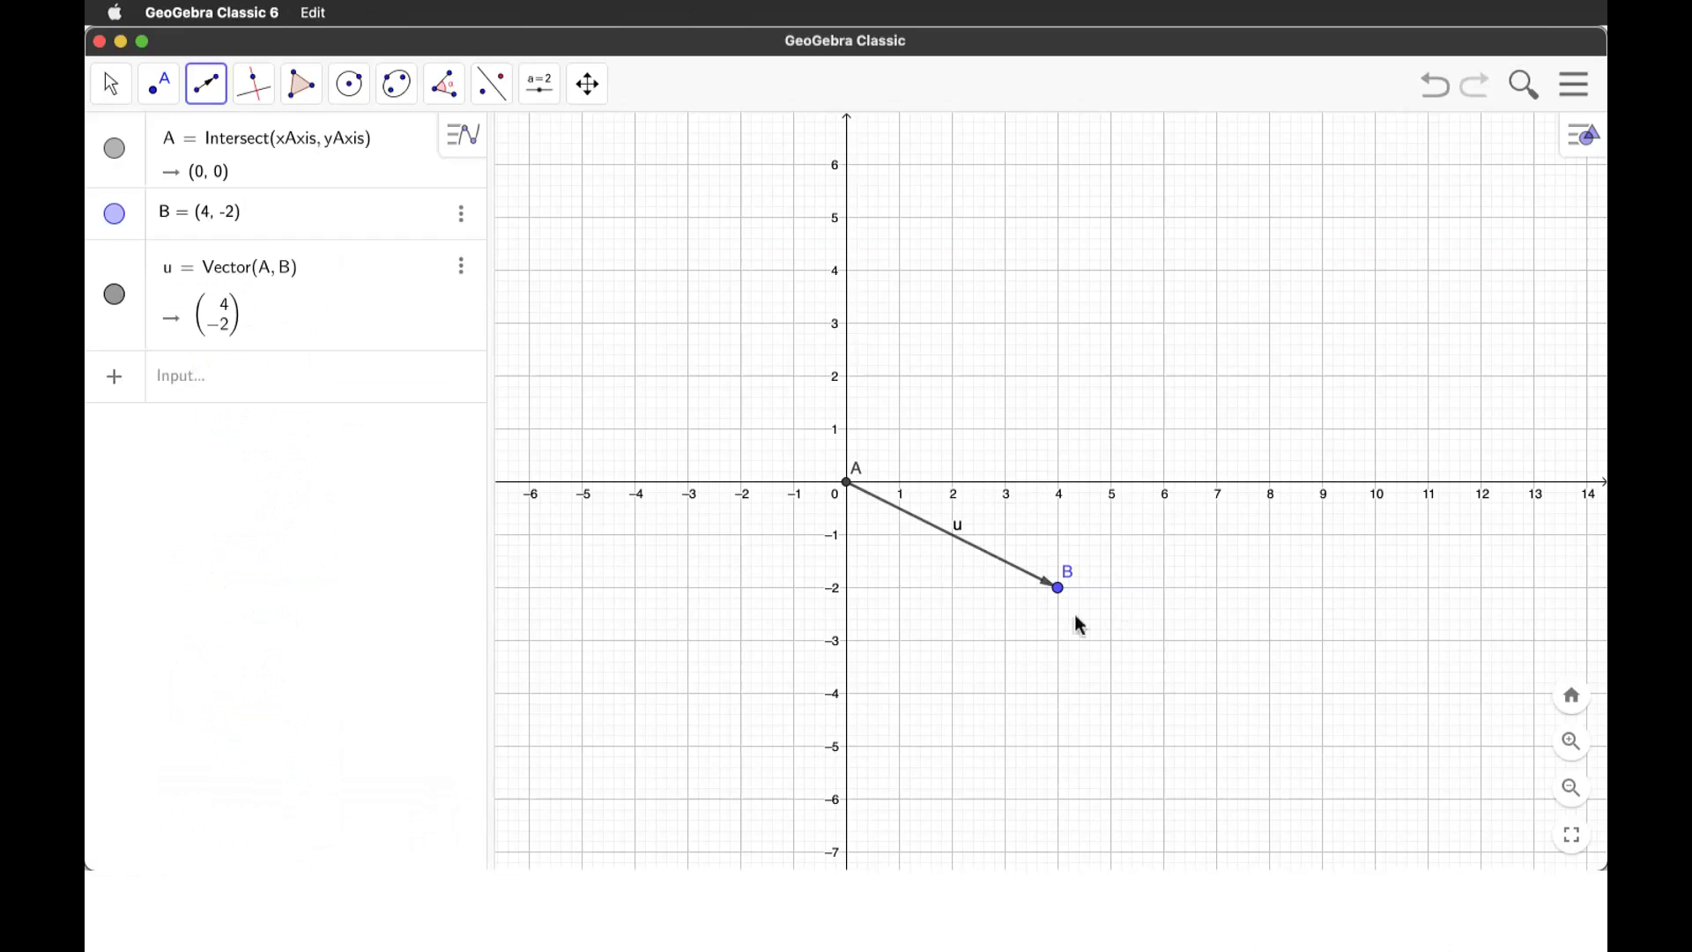
pyautogui.click(324, 86)
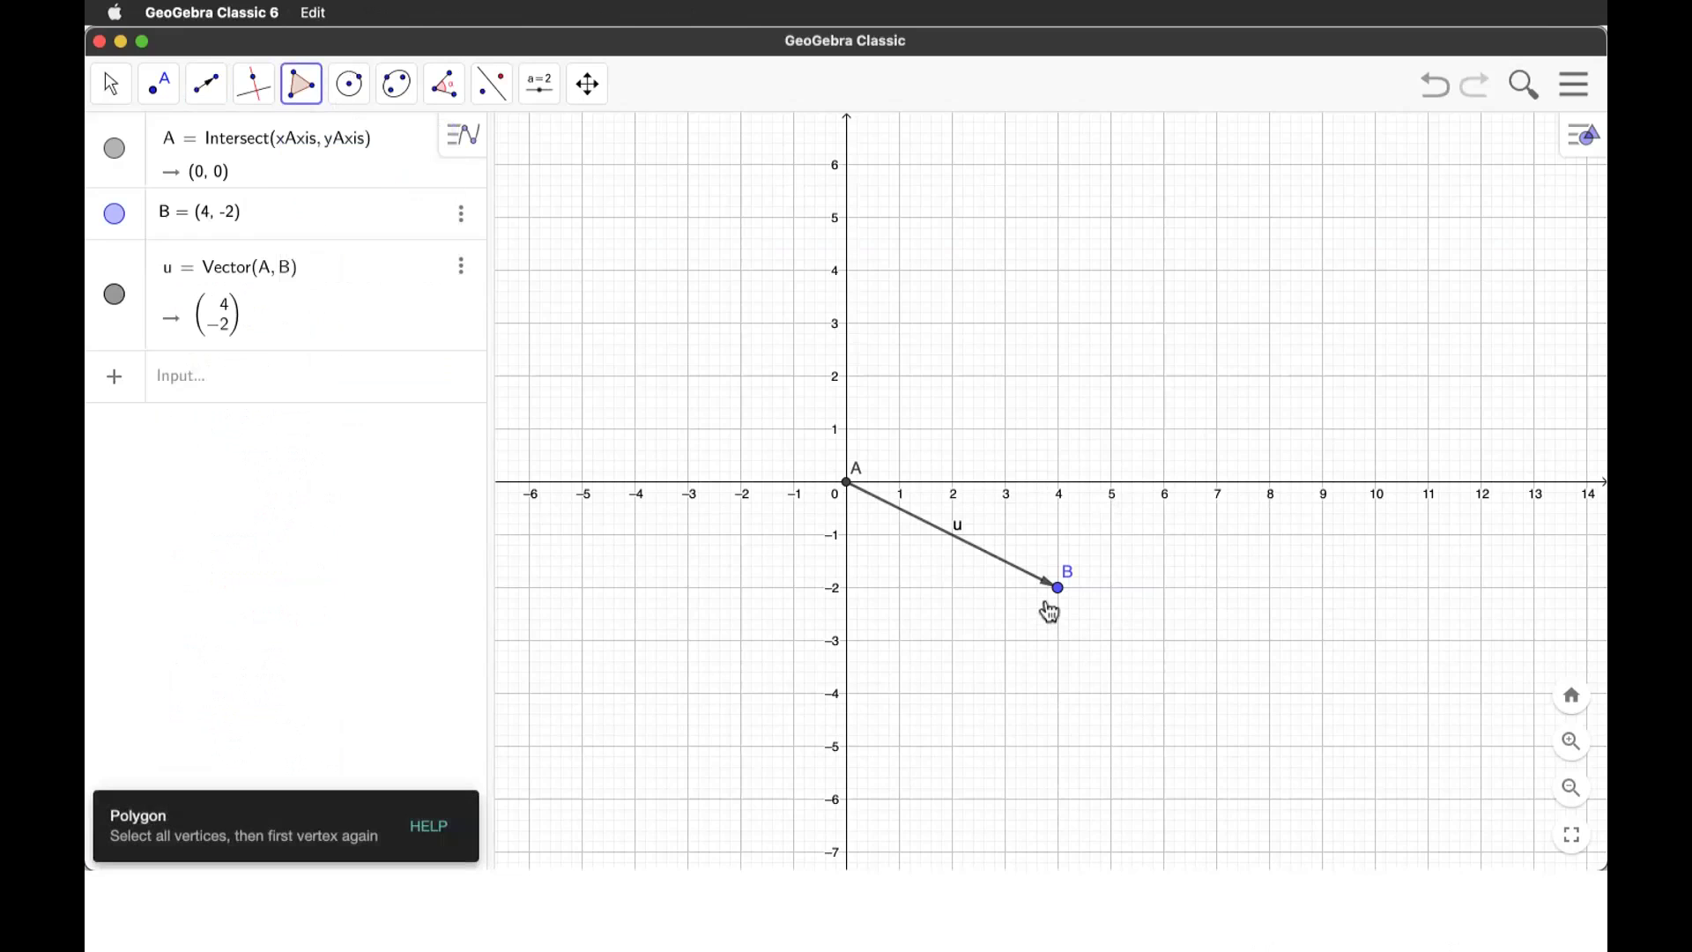
pyautogui.click(847, 482)
pyautogui.click(1058, 482)
pyautogui.click(1059, 588)
pyautogui.click(847, 482)
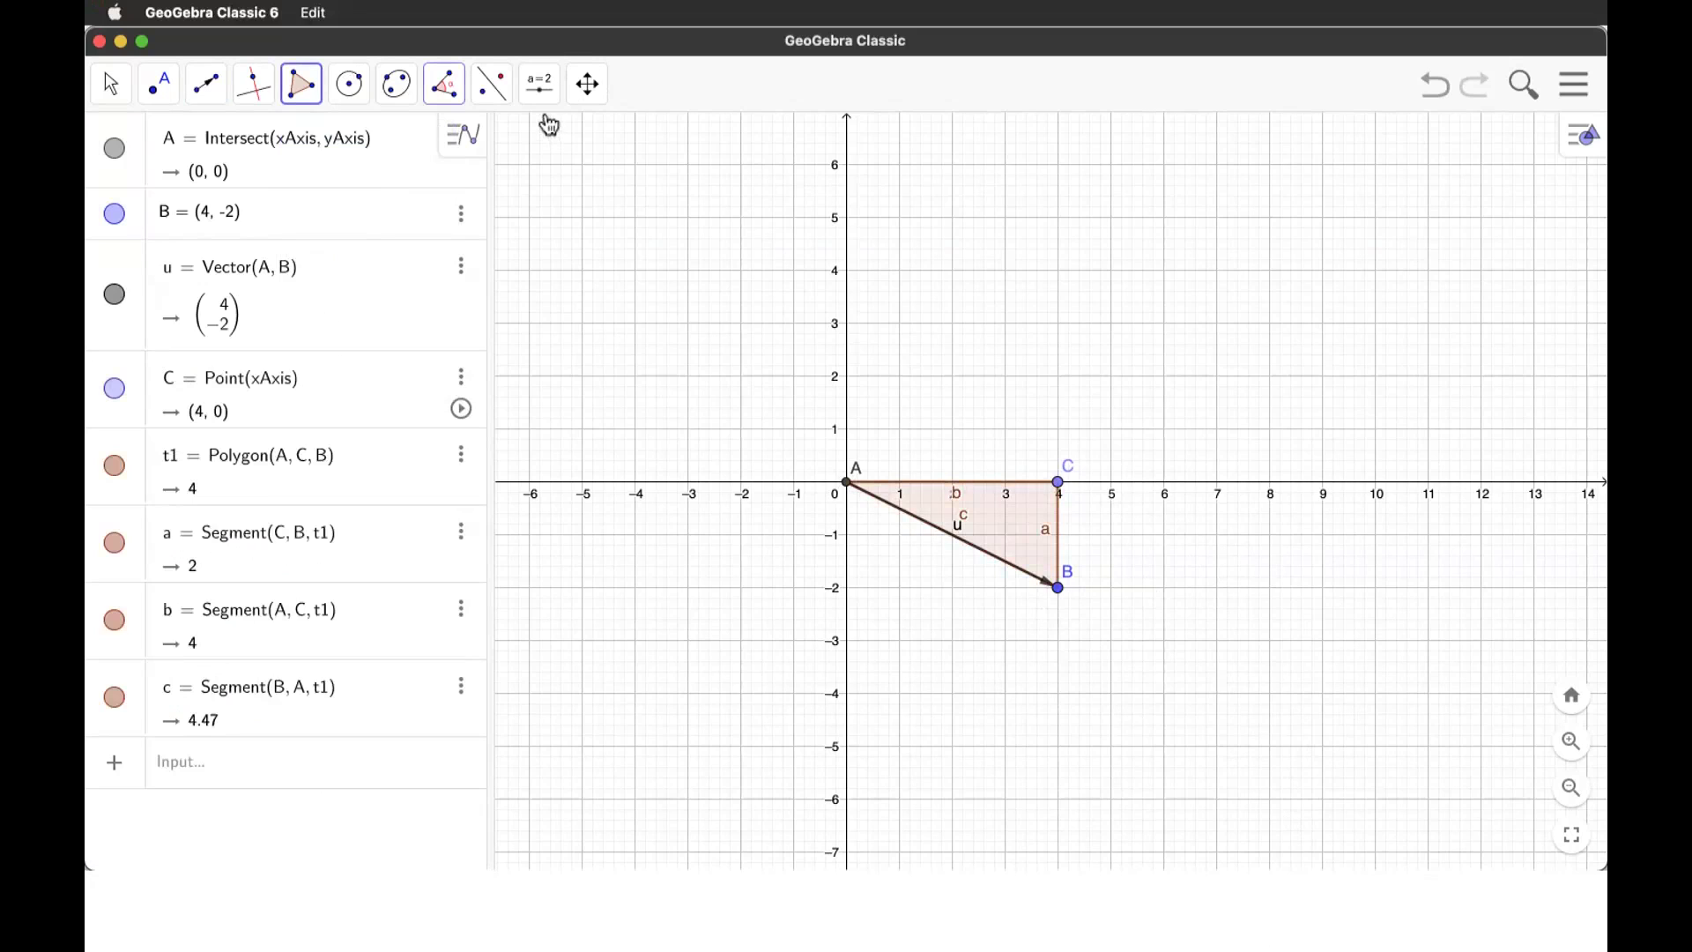
pyautogui.click(111, 83)
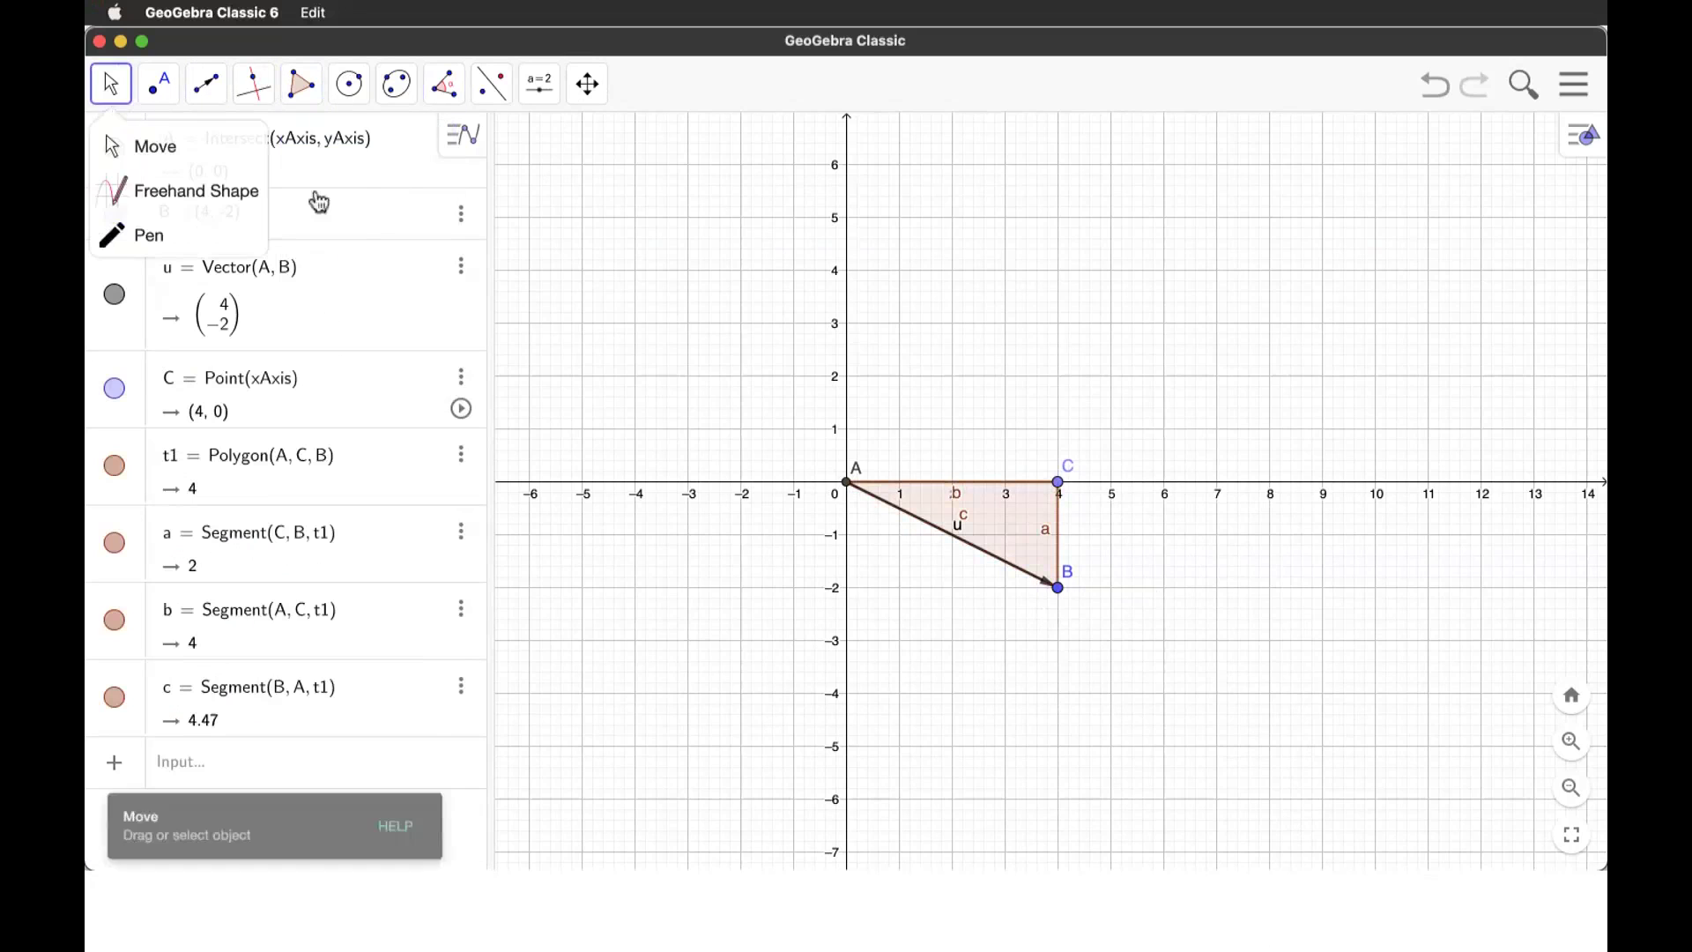
# - Zoom to the triangle and measure angle CAB at the origin as α = 333.43°
pyautogui.scroll(5, 1250, 414)
pyautogui.moveTo(750, 584); pyautogui.dragTo(844, 354)
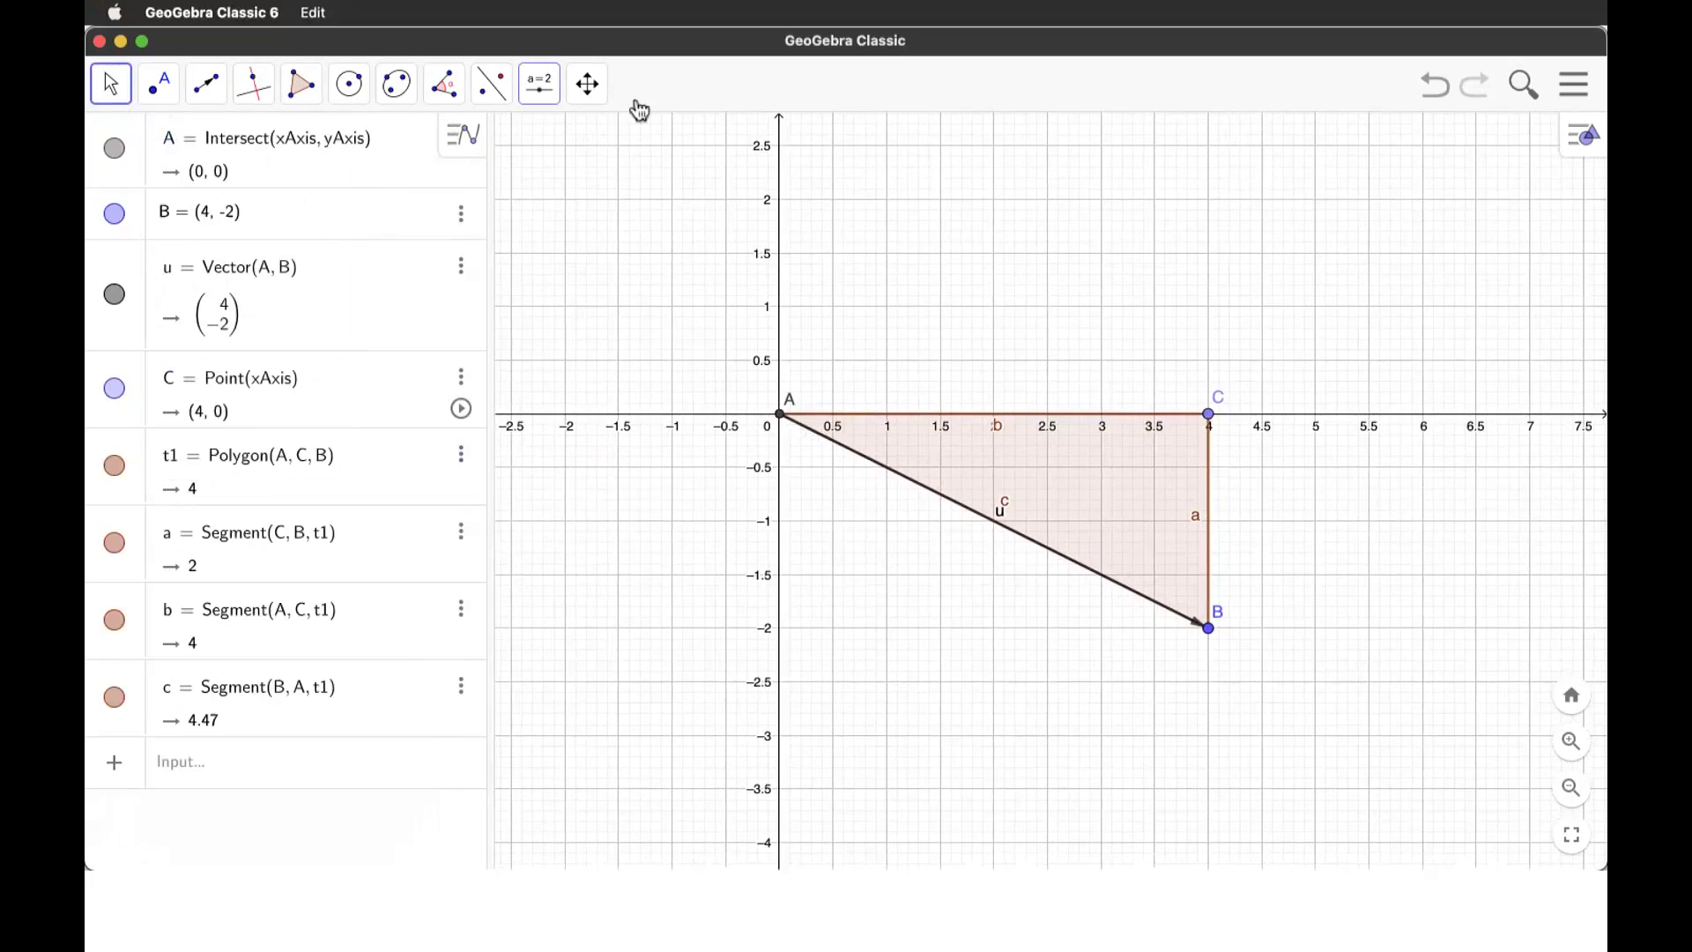
pyautogui.click(448, 94)
pyautogui.click(476, 144)
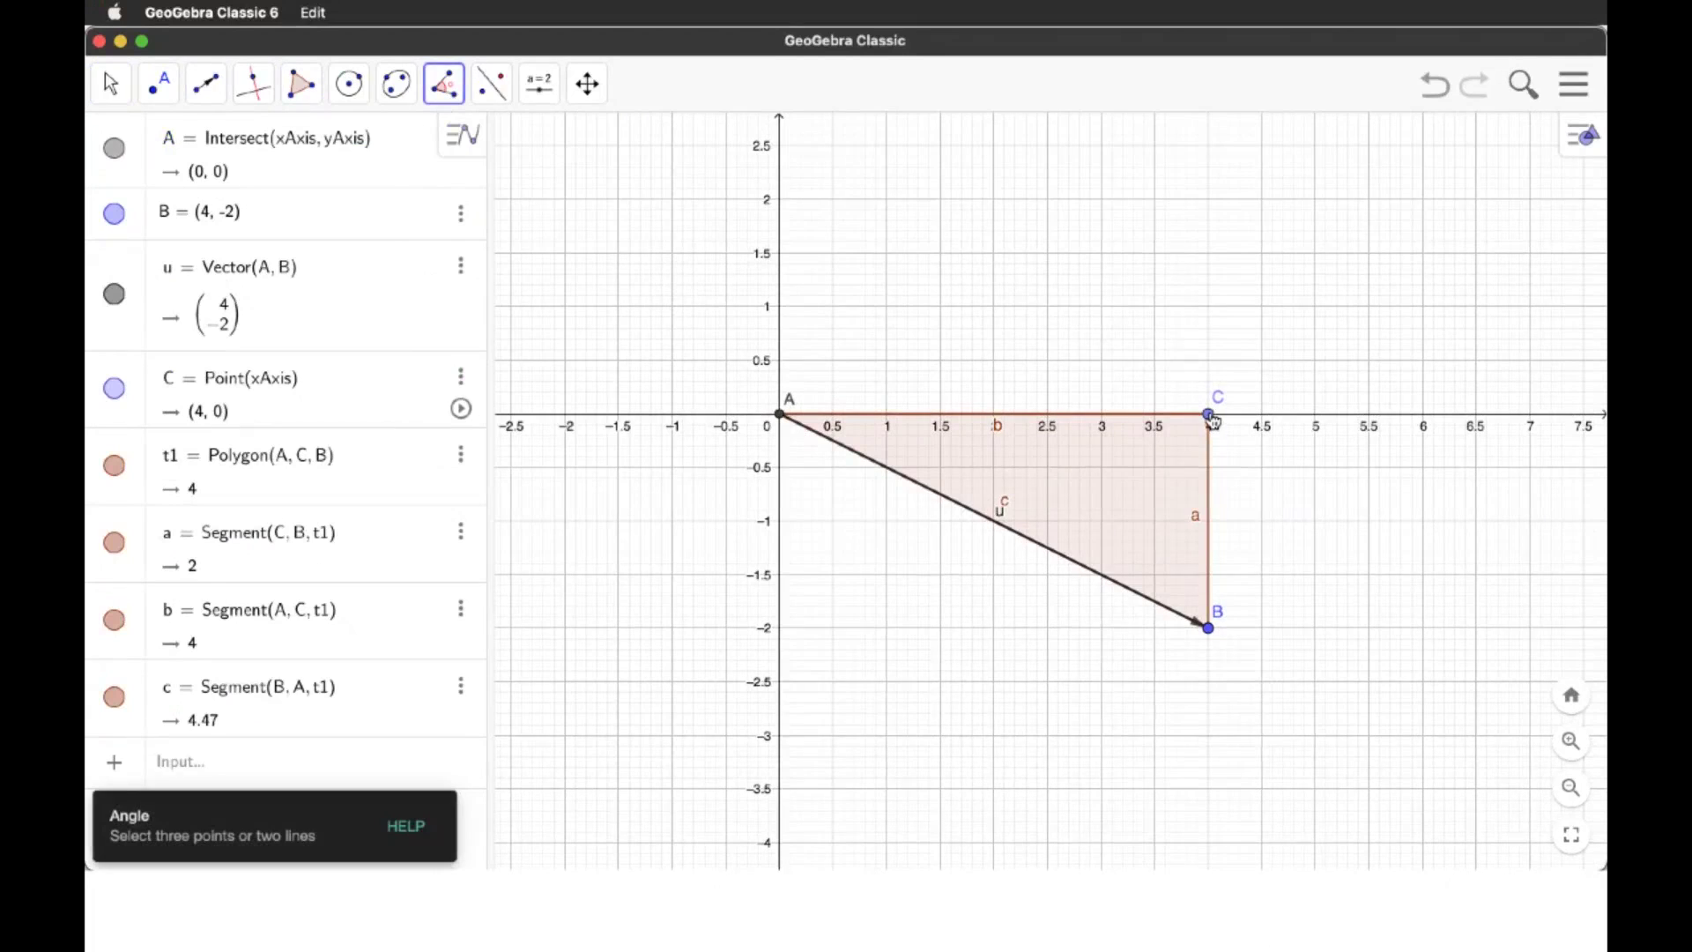
pyautogui.click(1209, 414)
pyautogui.click(781, 414)
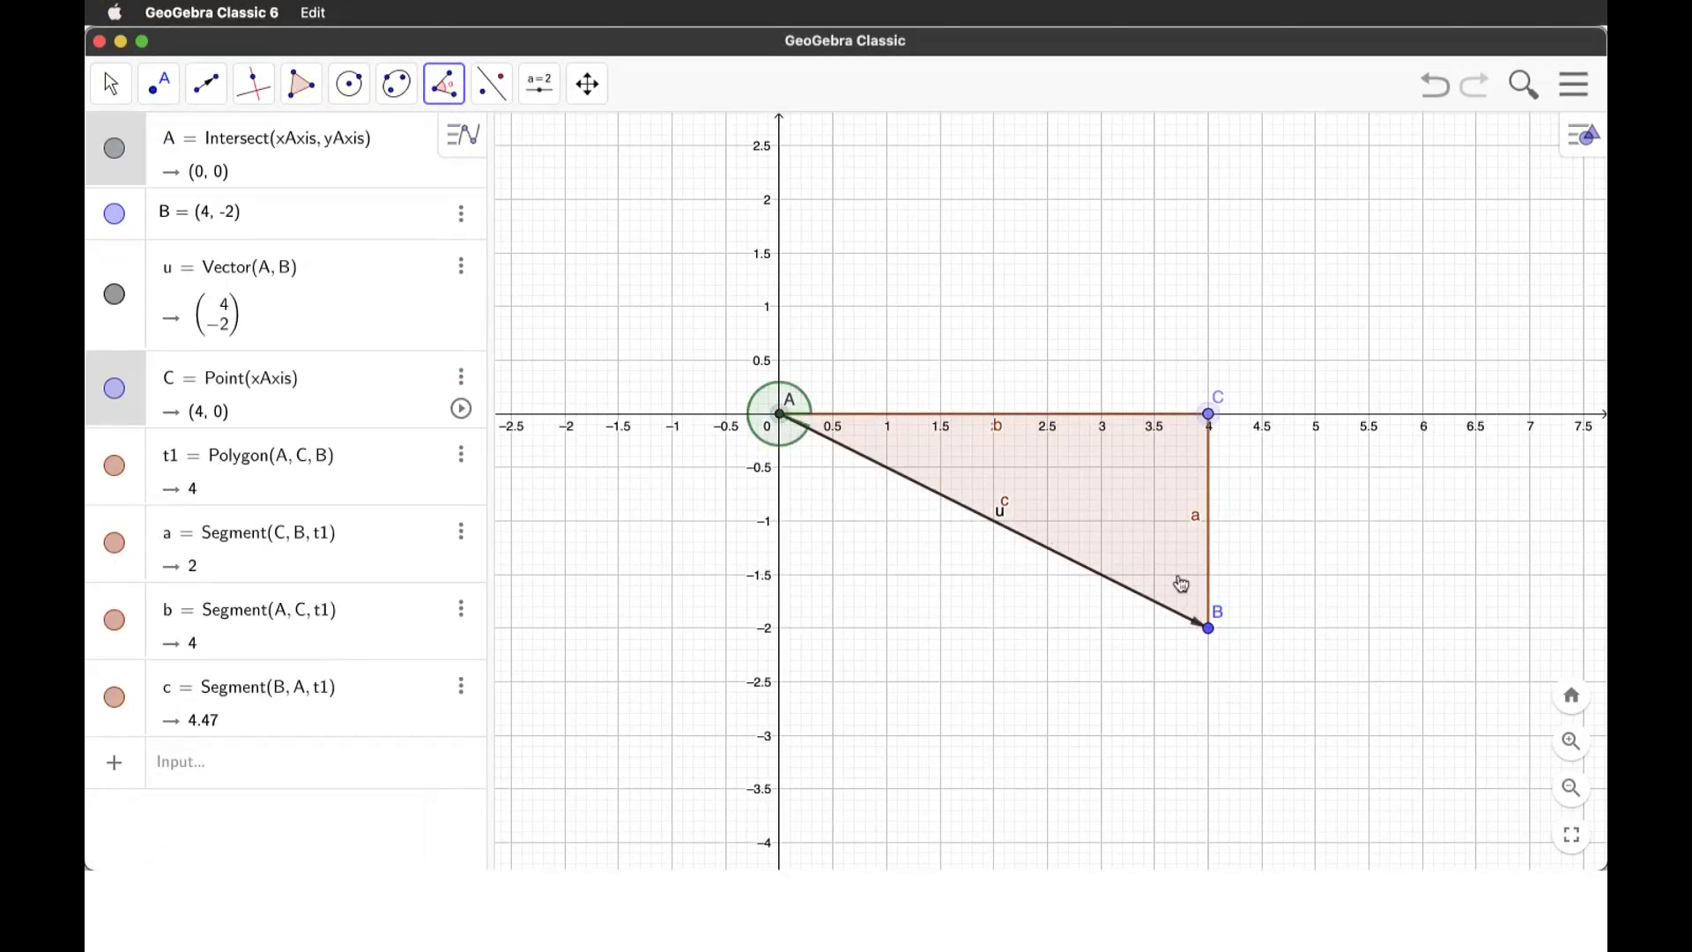
pyautogui.click(1210, 629)
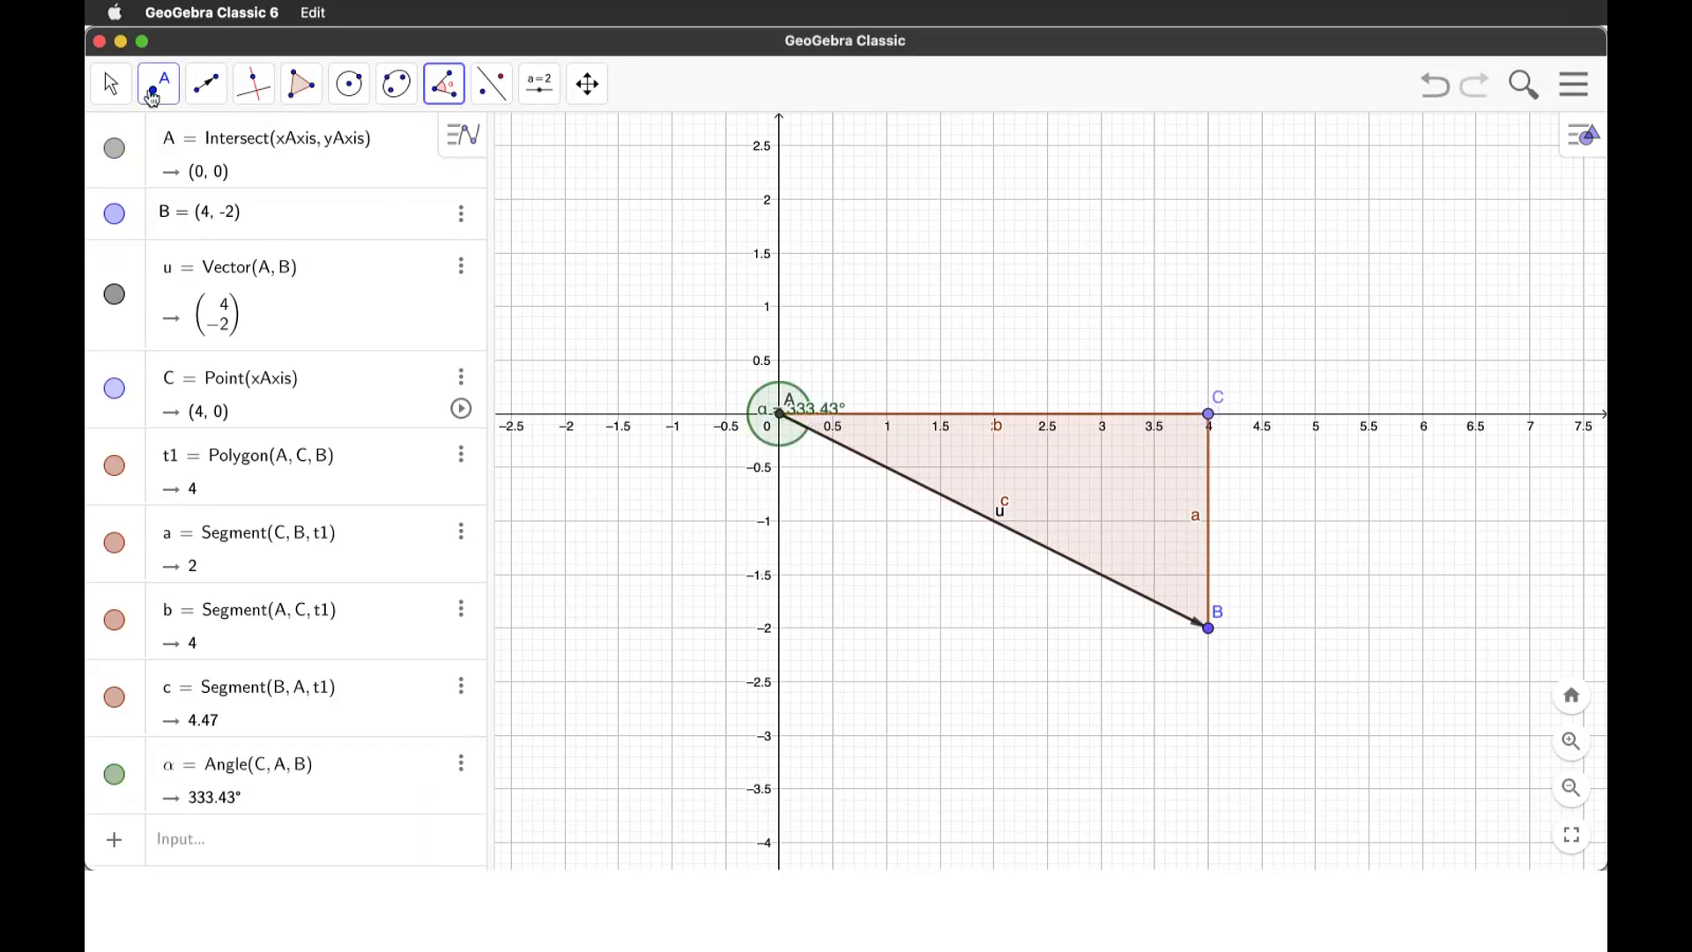
# - Drag the α label up and to the right of origin A
pyautogui.click(111, 84)
pyautogui.click(158, 83)
pyautogui.press('Escape')
pyautogui.moveTo(837, 404); pyautogui.dragTo(868, 362)
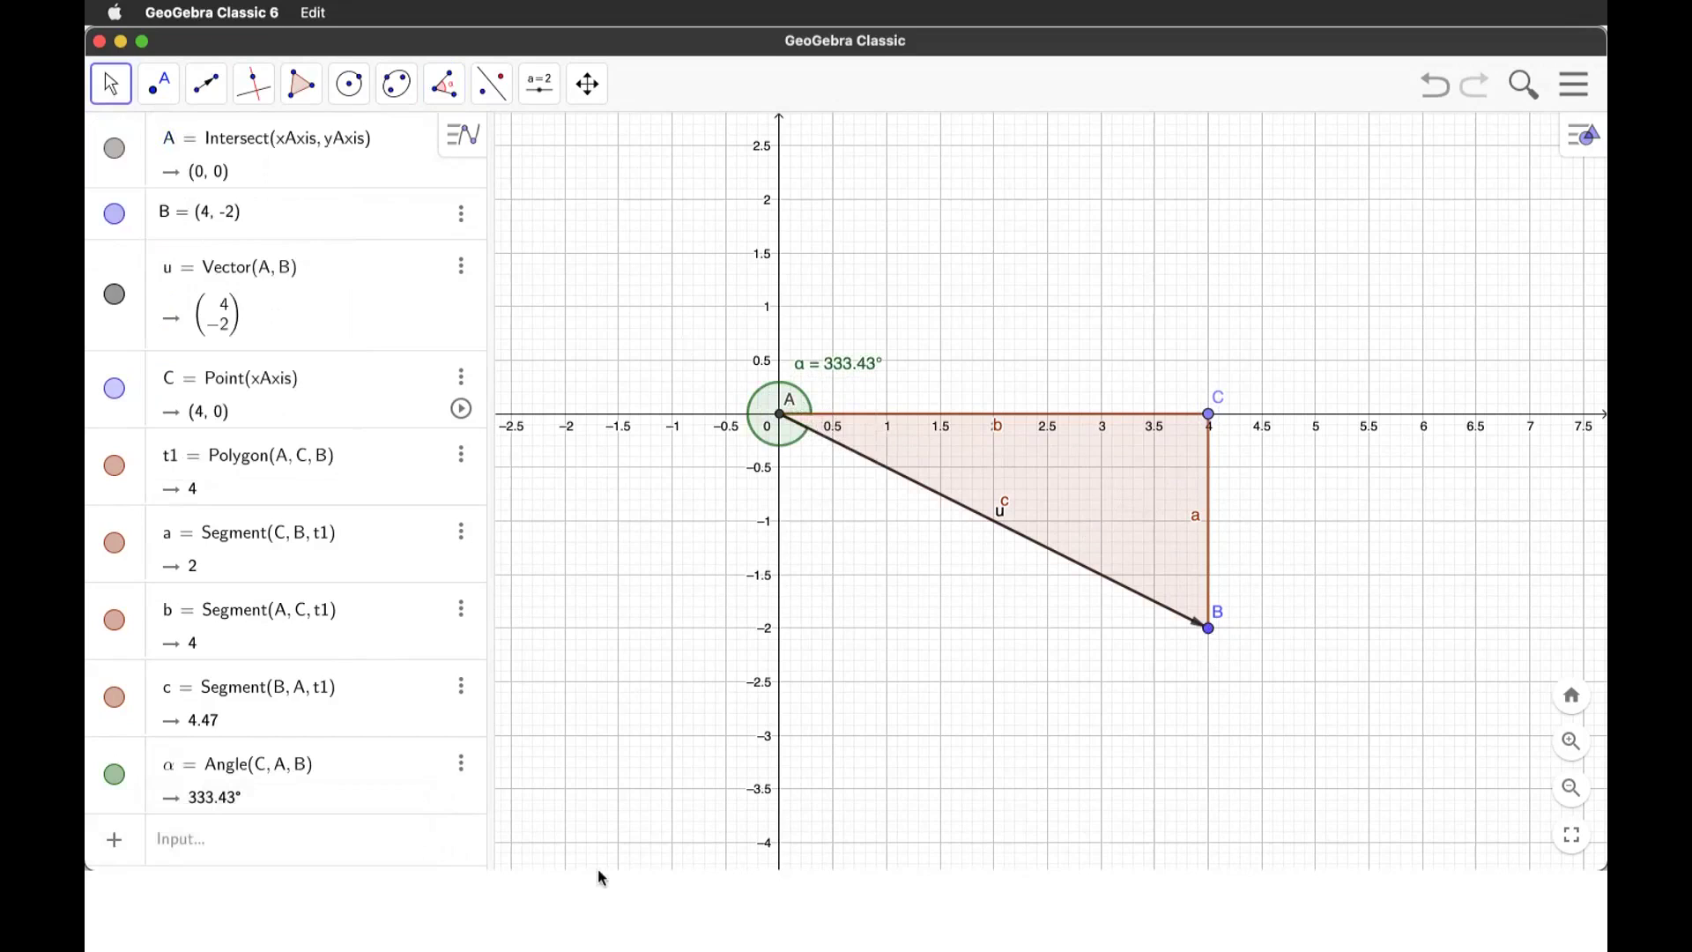
pyautogui.press('super+Tab')
# - Measure the distance from A to B with the Distance or Length tool, giving AB = 4.47
pyautogui.scroll(2, 1130, 733)
pyautogui.click(444, 84)
pyautogui.click(490, 233)
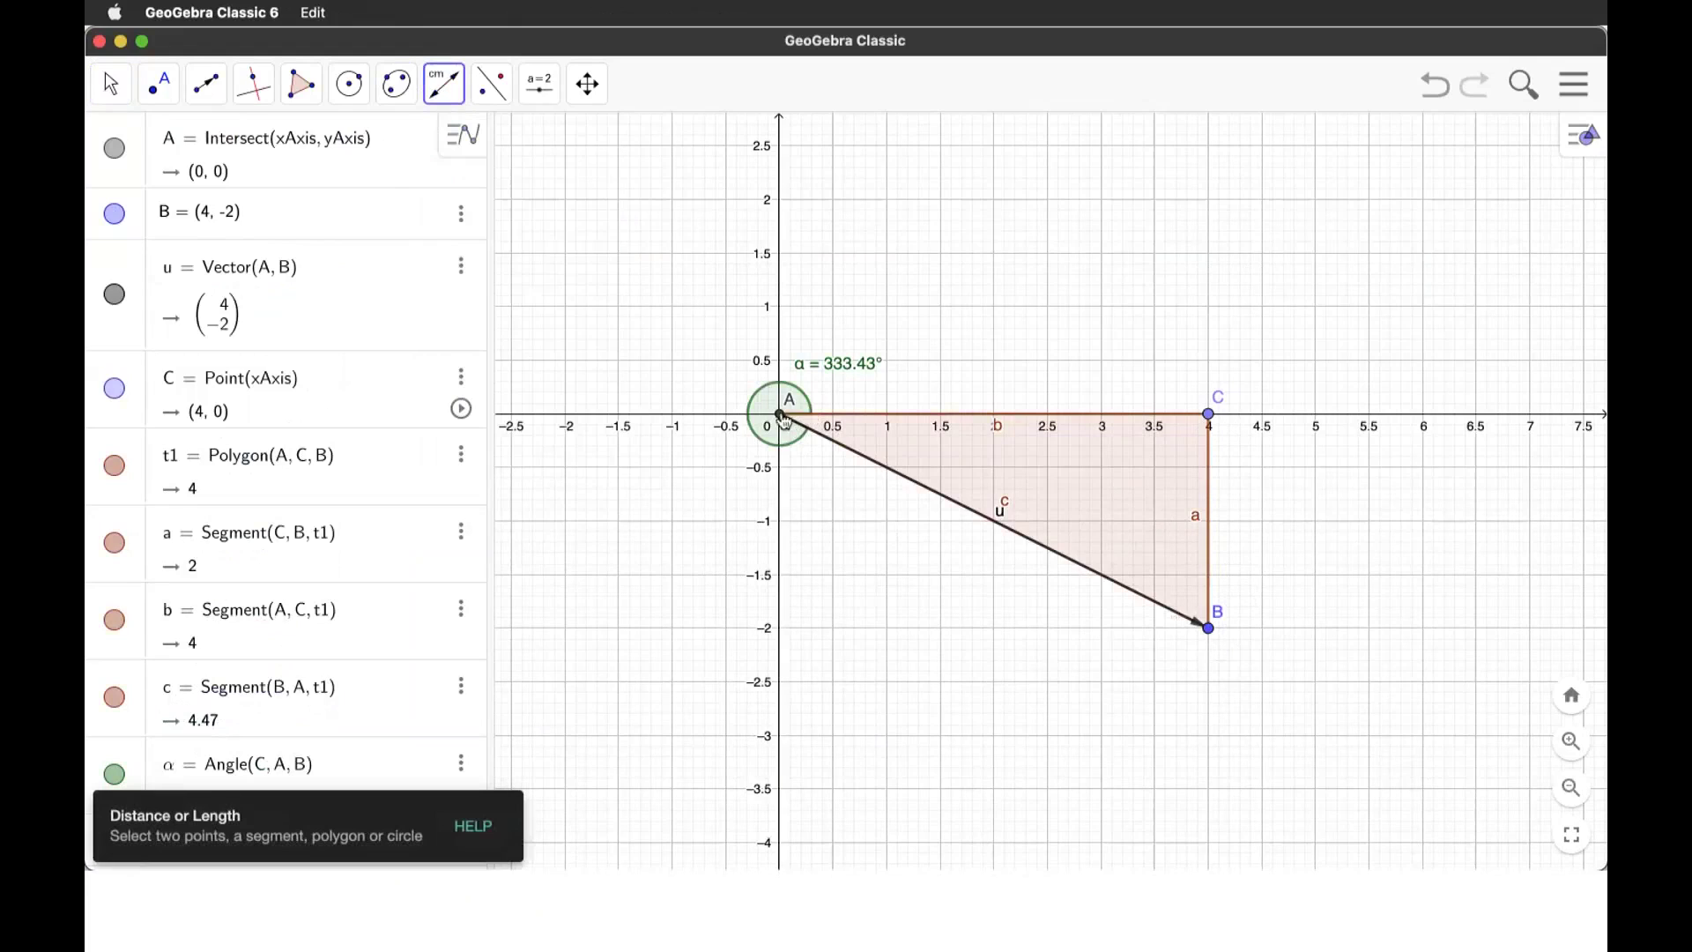
pyautogui.click(779, 413)
pyautogui.click(1209, 629)
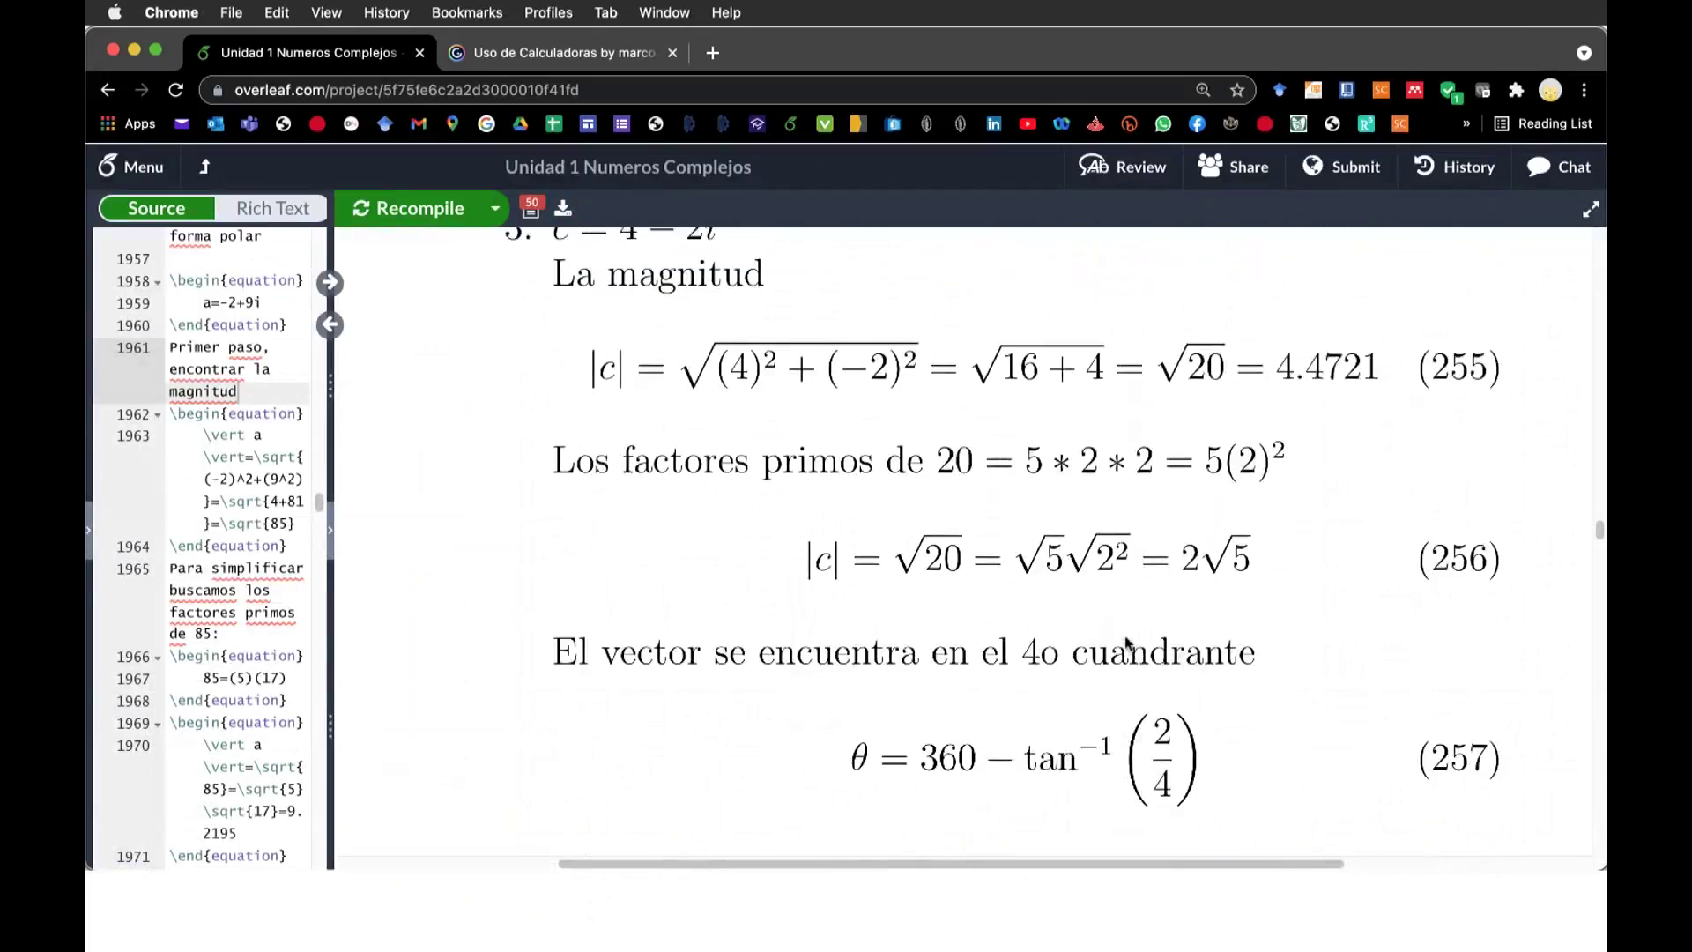
pyautogui.scroll(1, 722, 427)
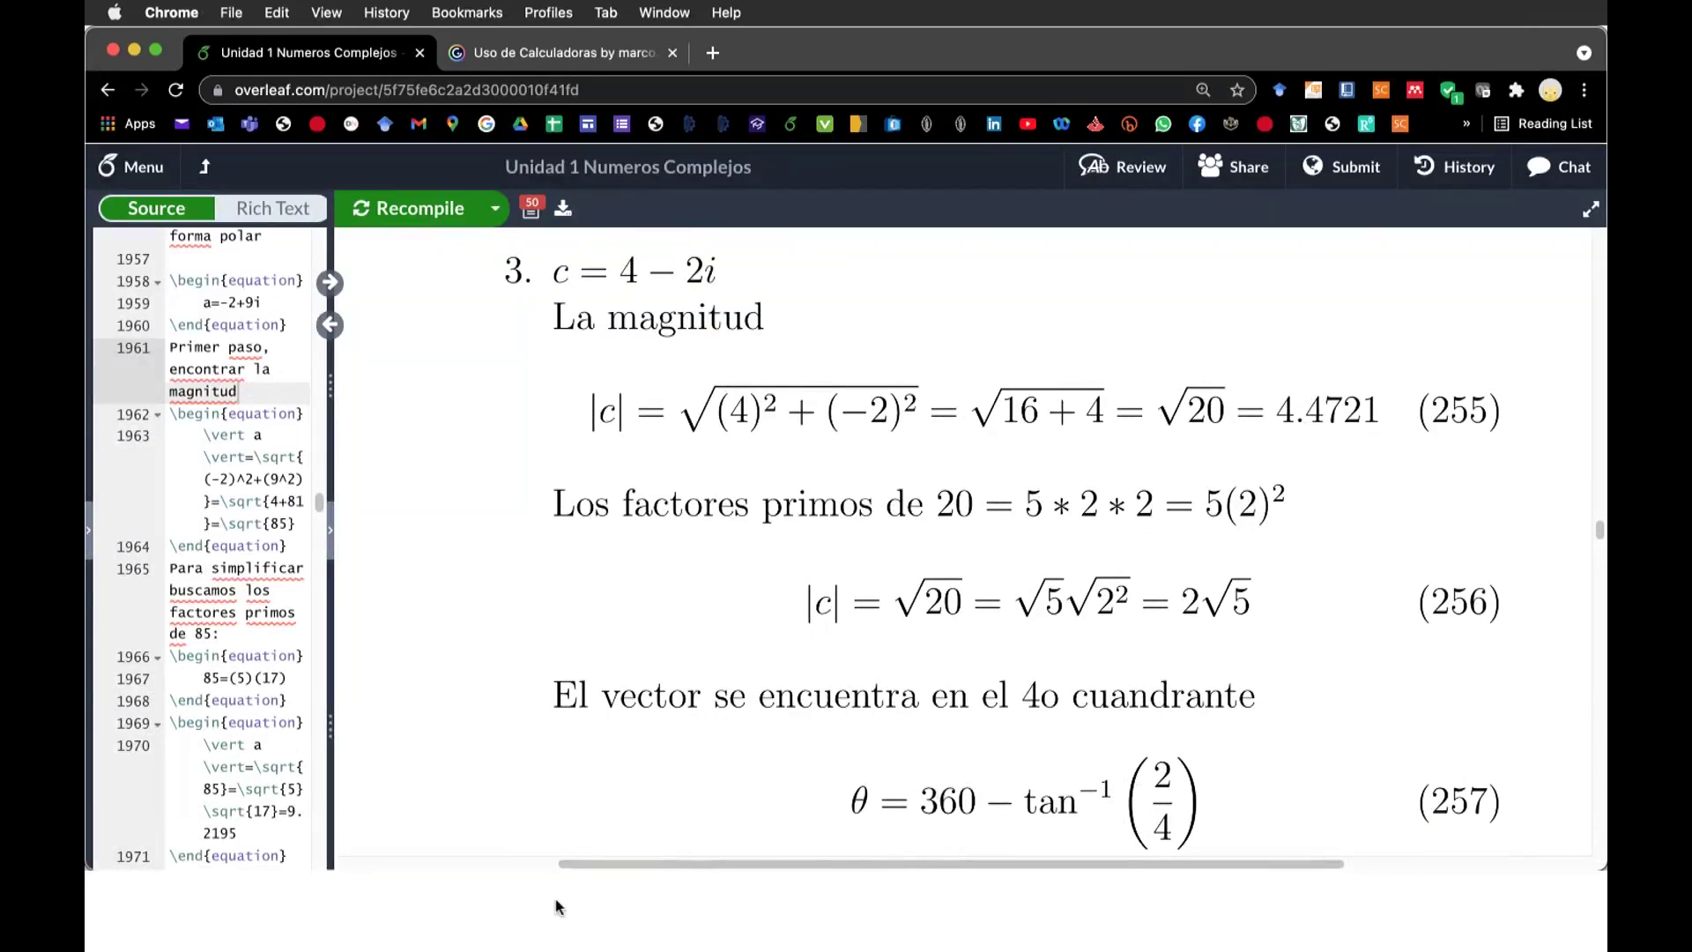
pyautogui.click(461, 906)
pyautogui.click(1011, 375)
pyautogui.click(1005, 434)
pyautogui.click(657, 338)
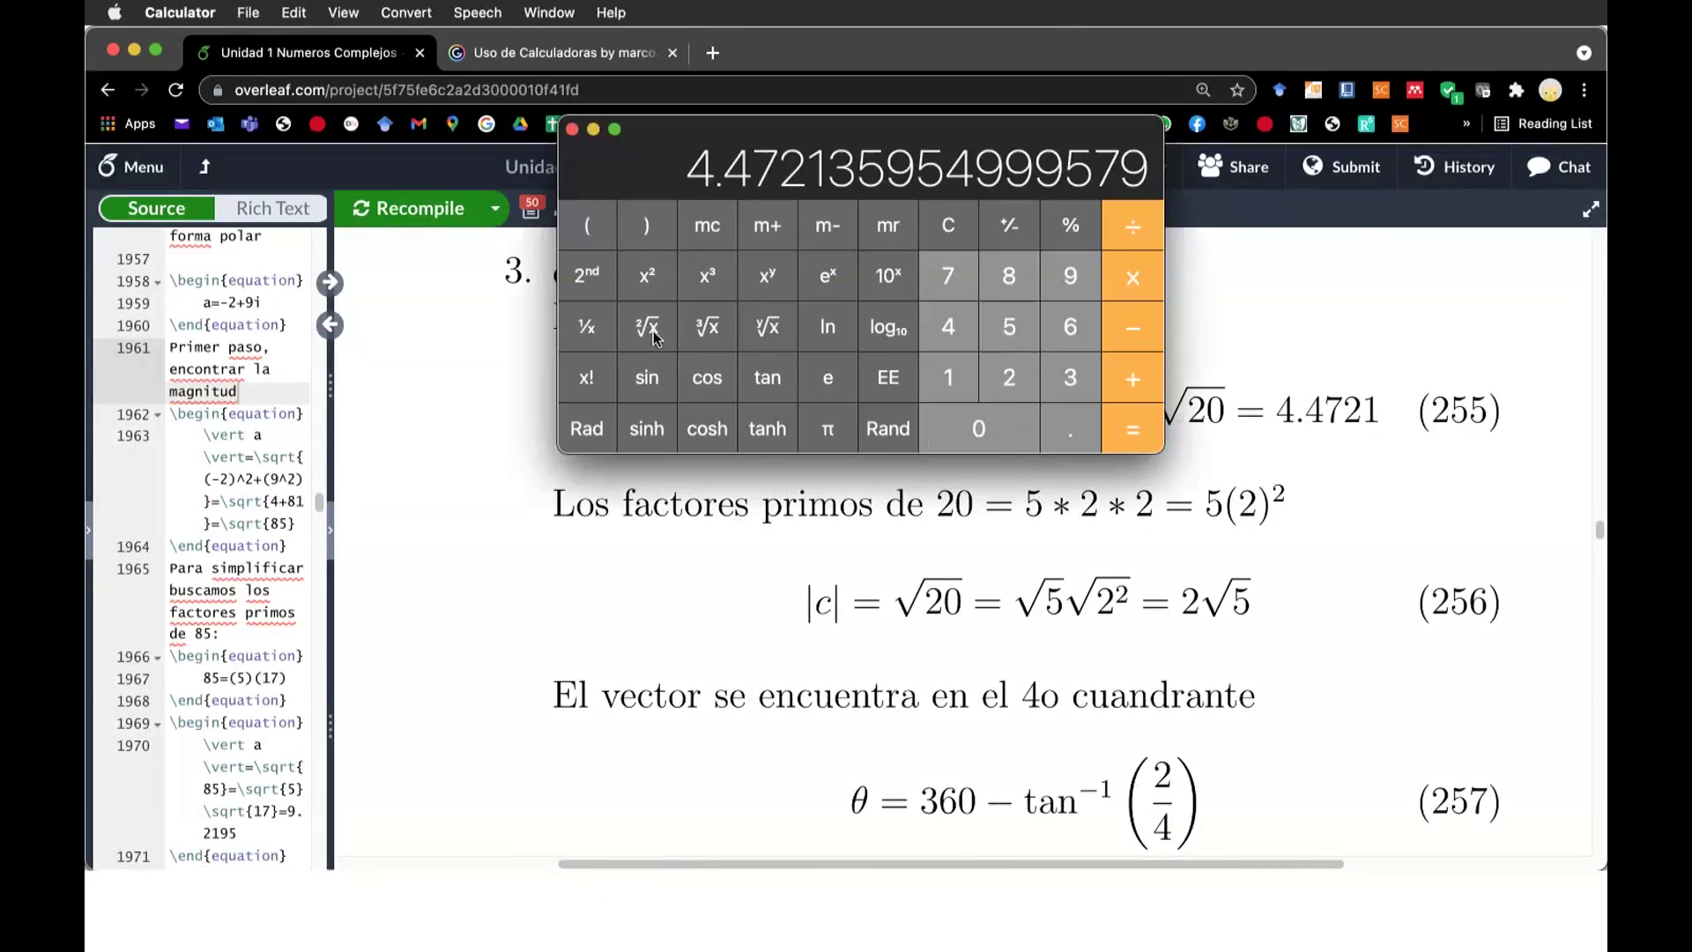
pyautogui.click(572, 129)
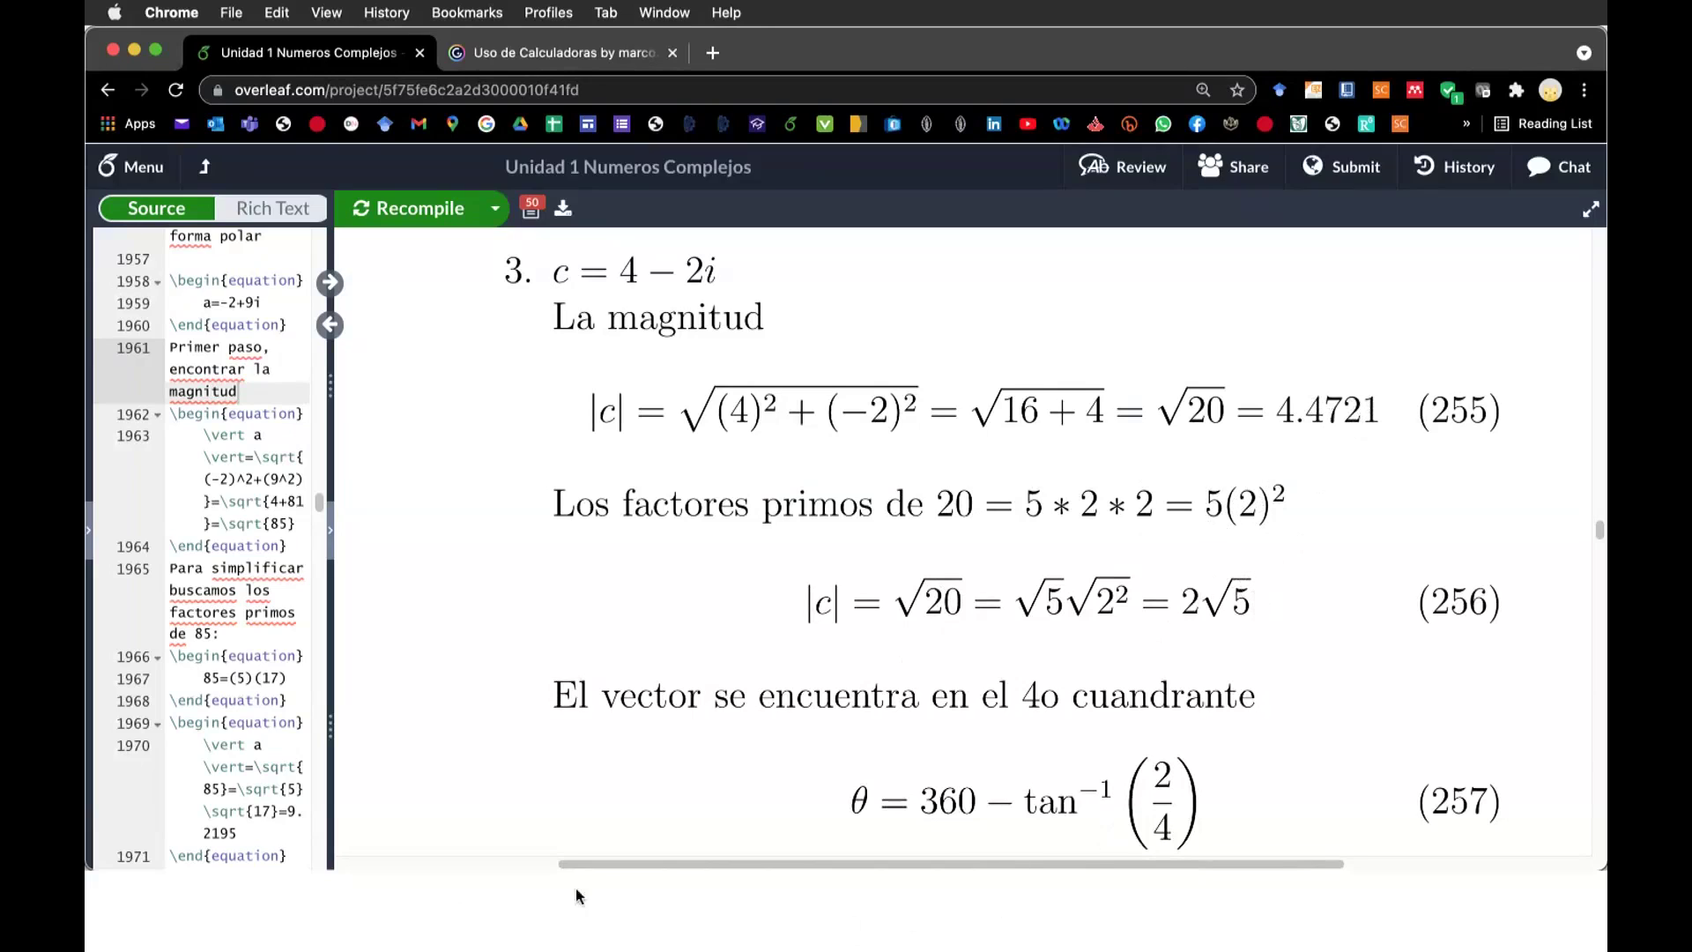
pyautogui.click(463, 905)
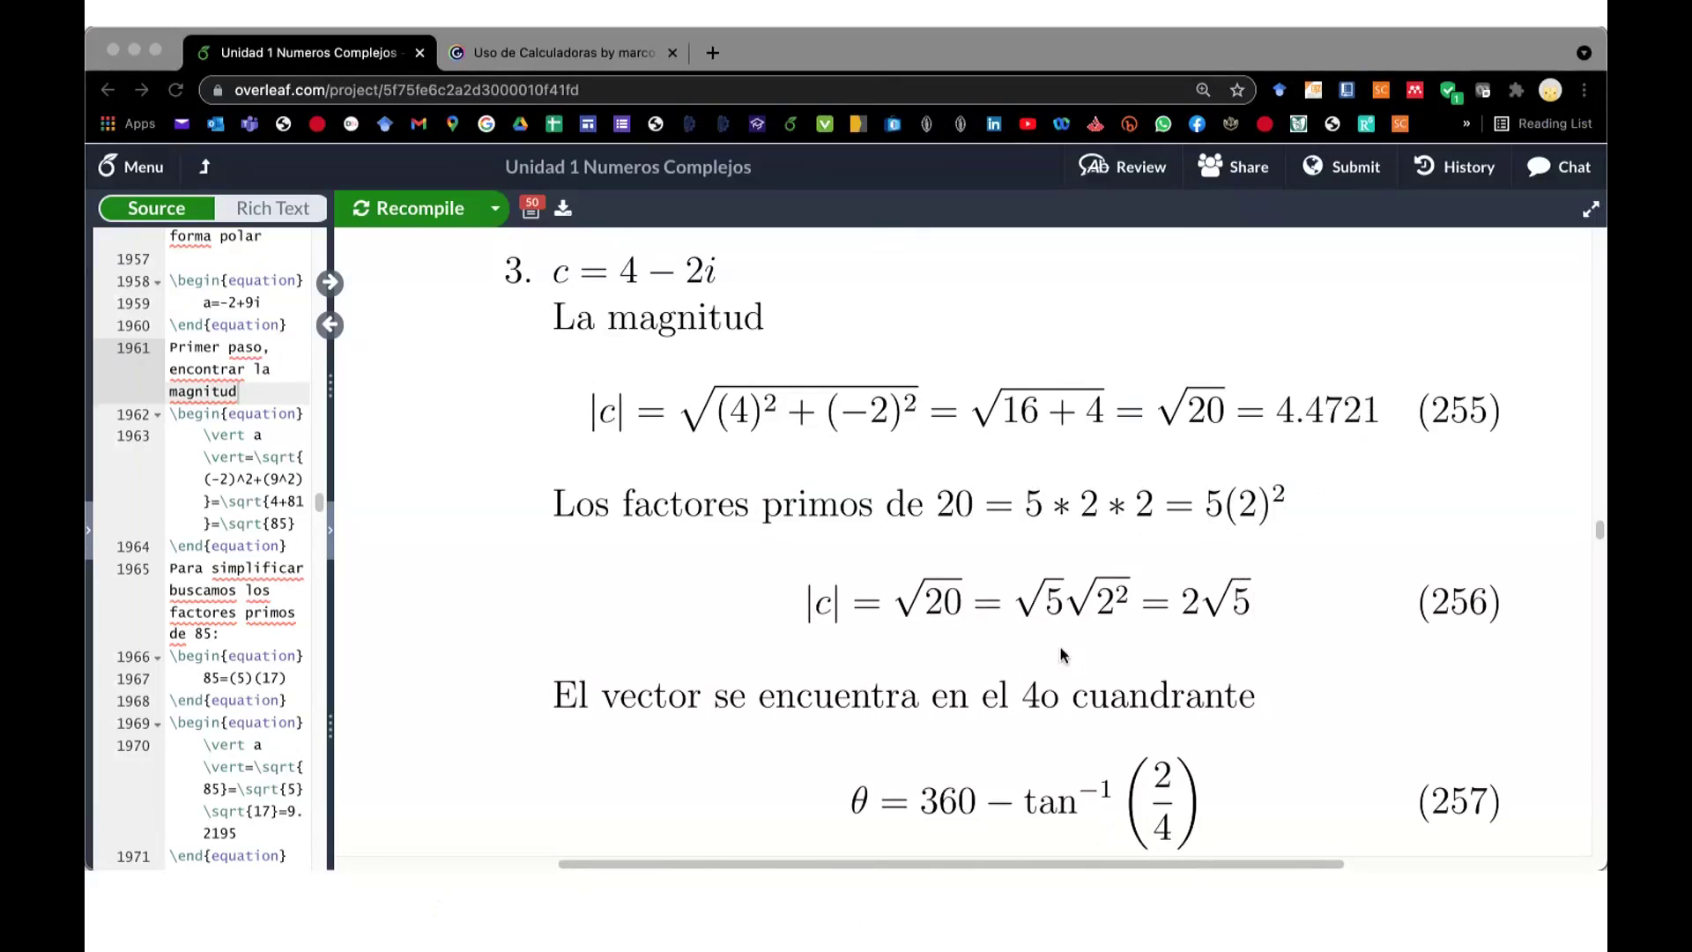
pyautogui.write('5')
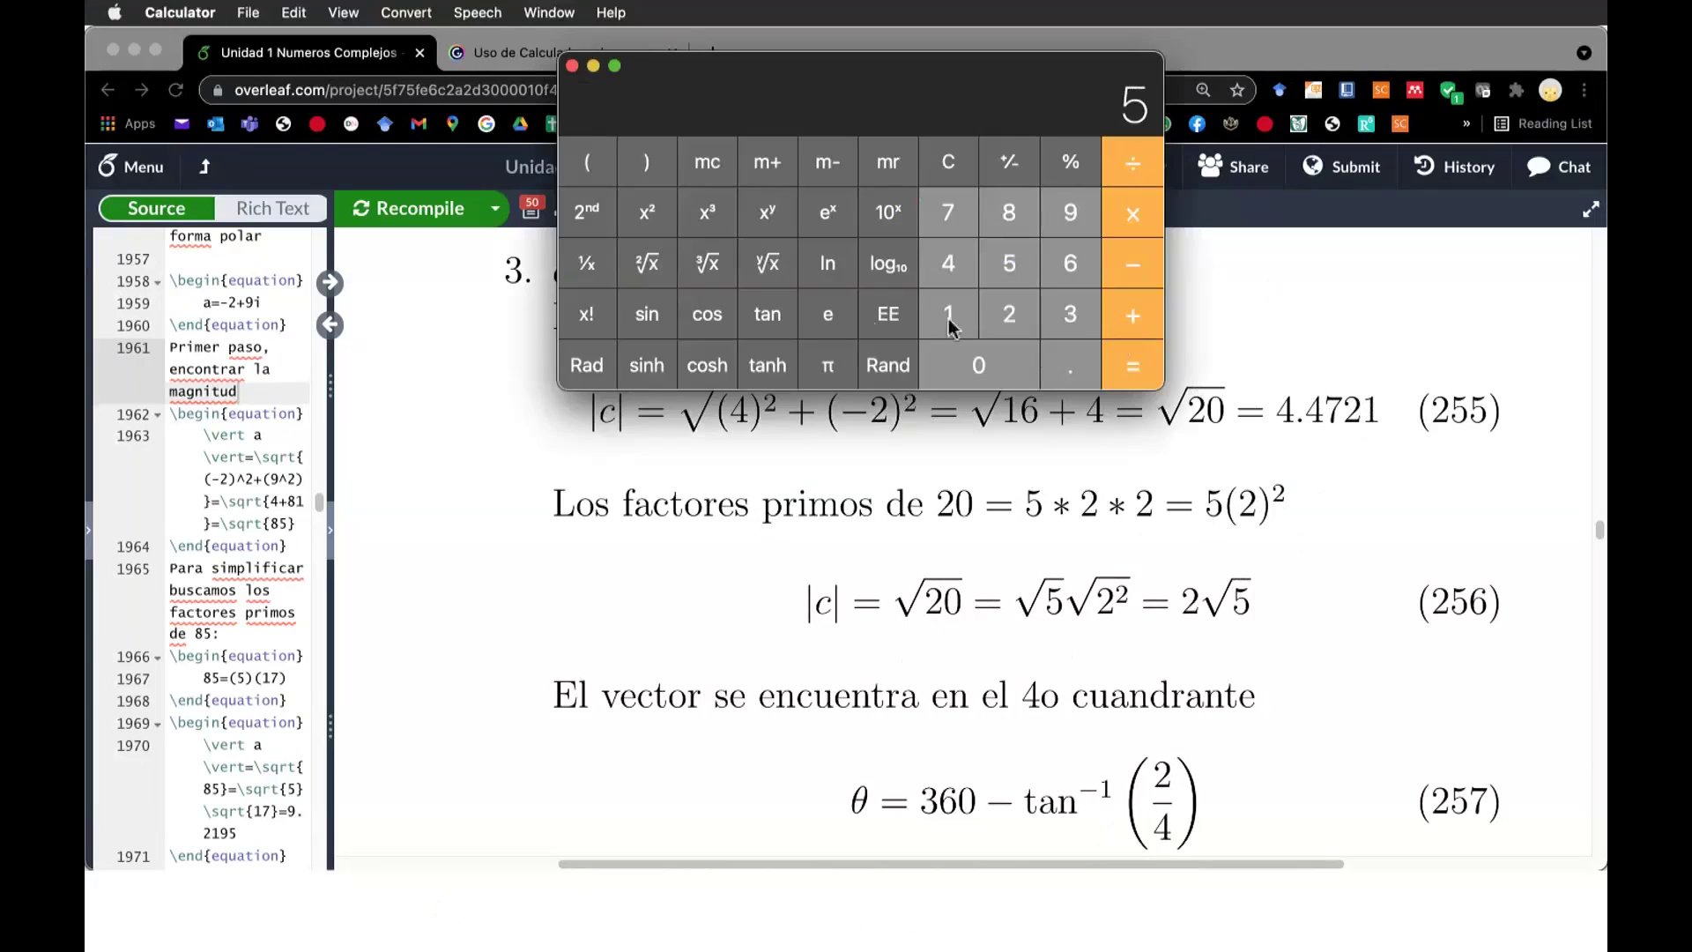
pyautogui.write('r')
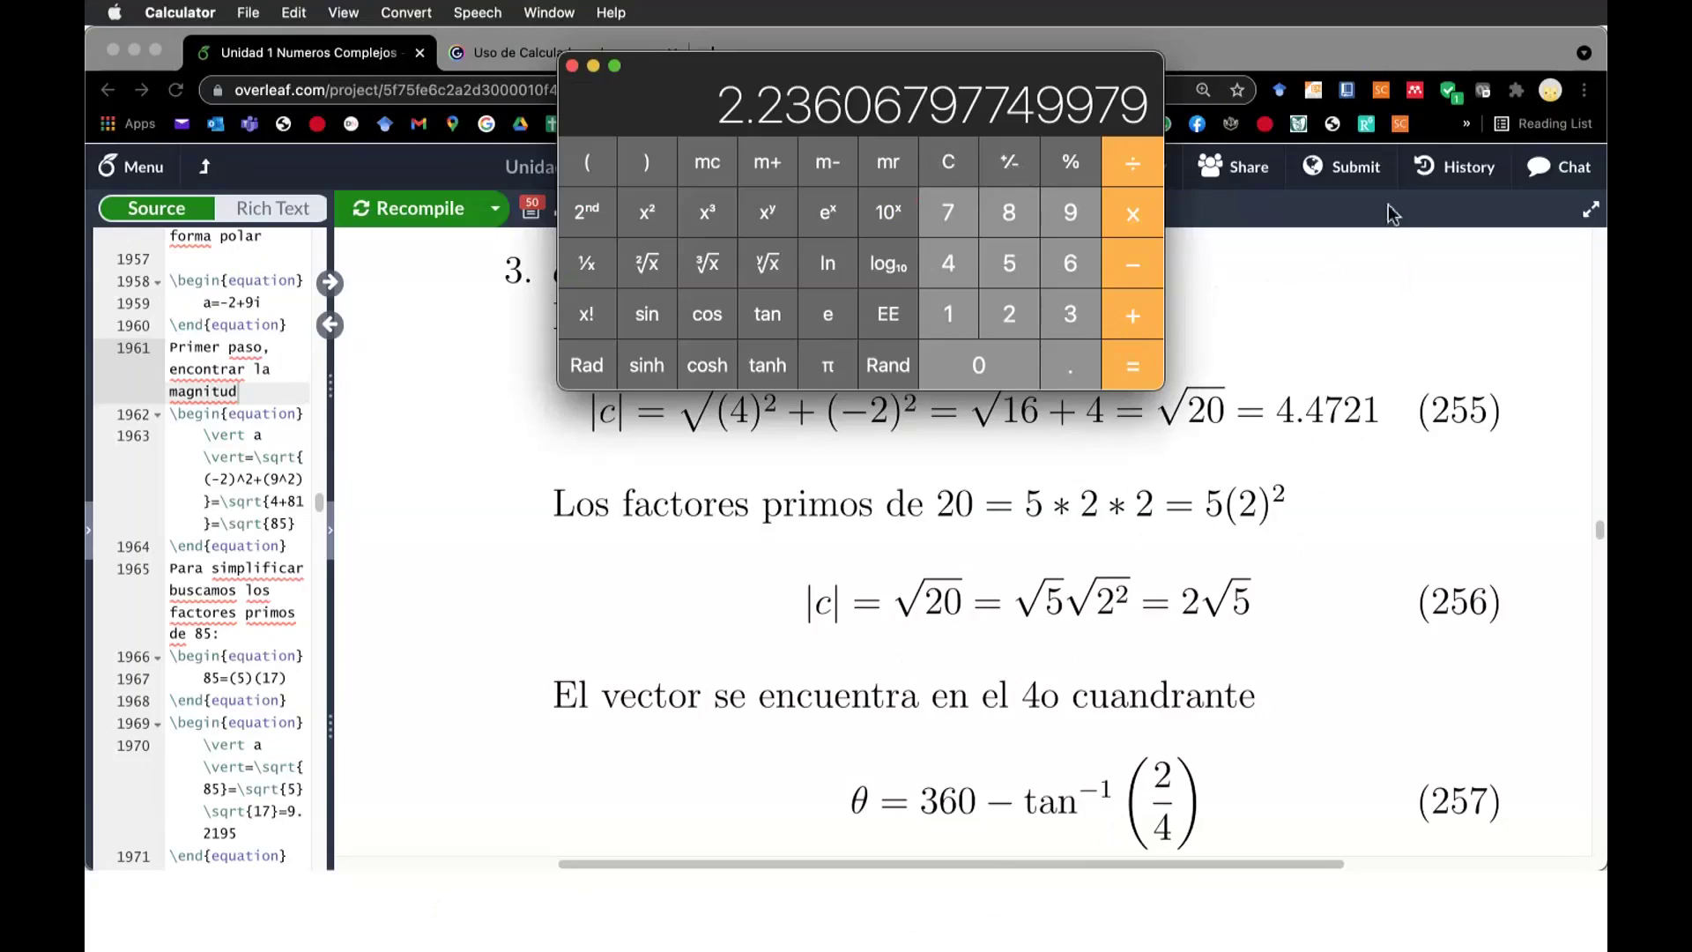
pyautogui.write('*2')
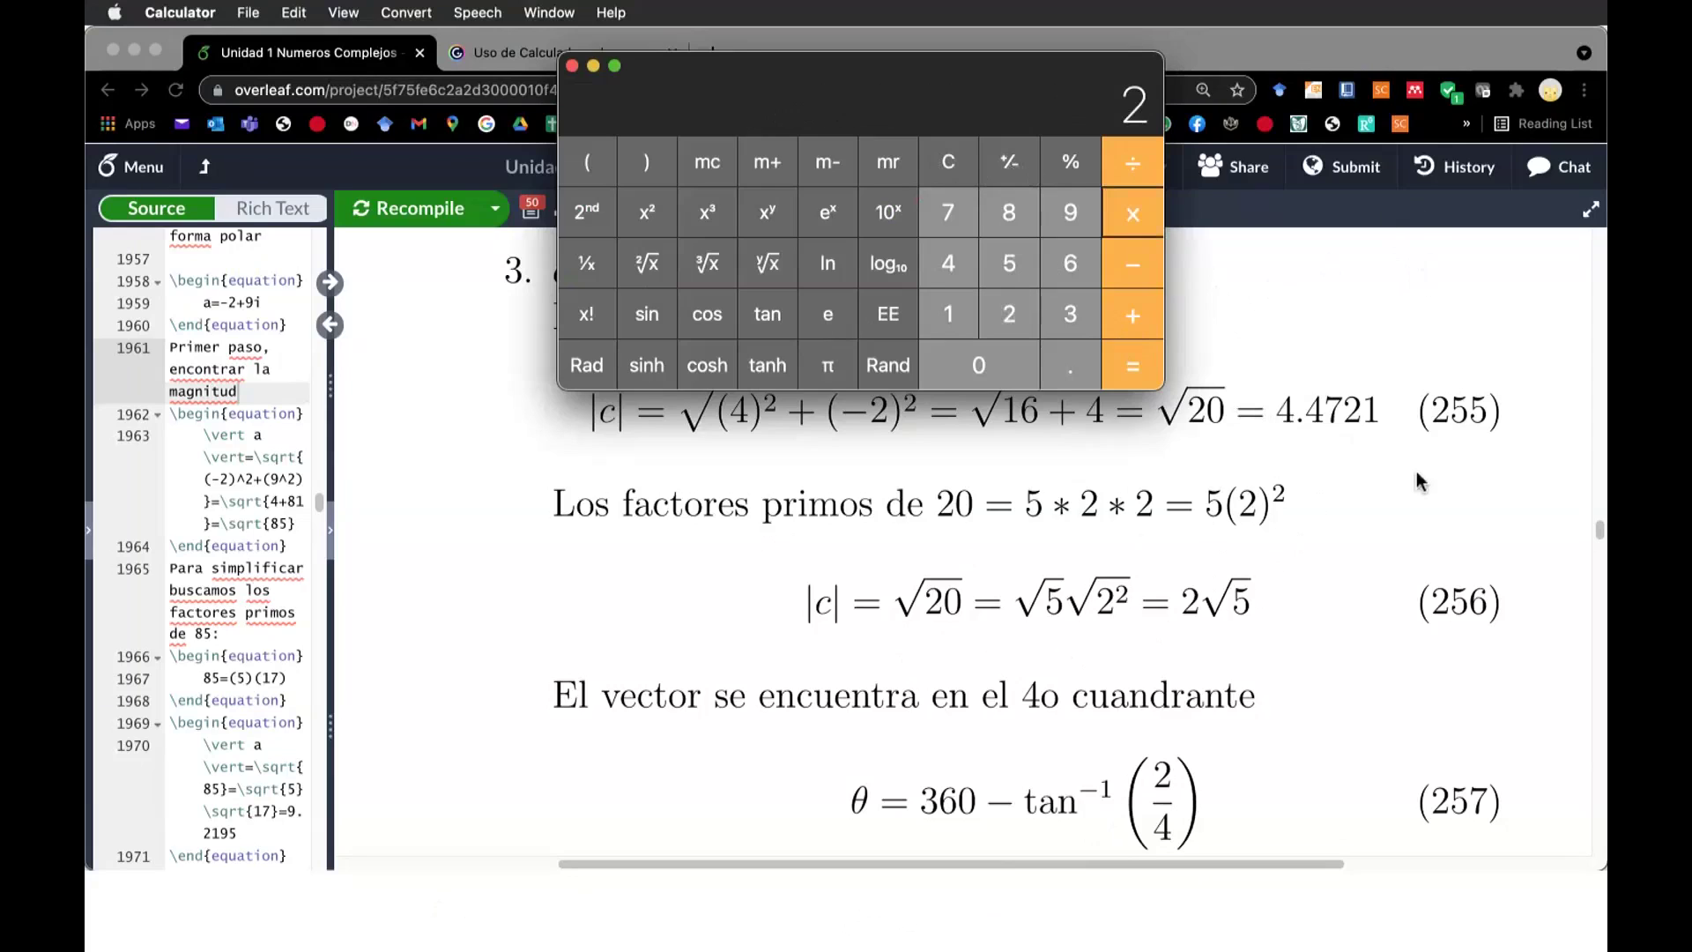
pyautogui.press('Return')
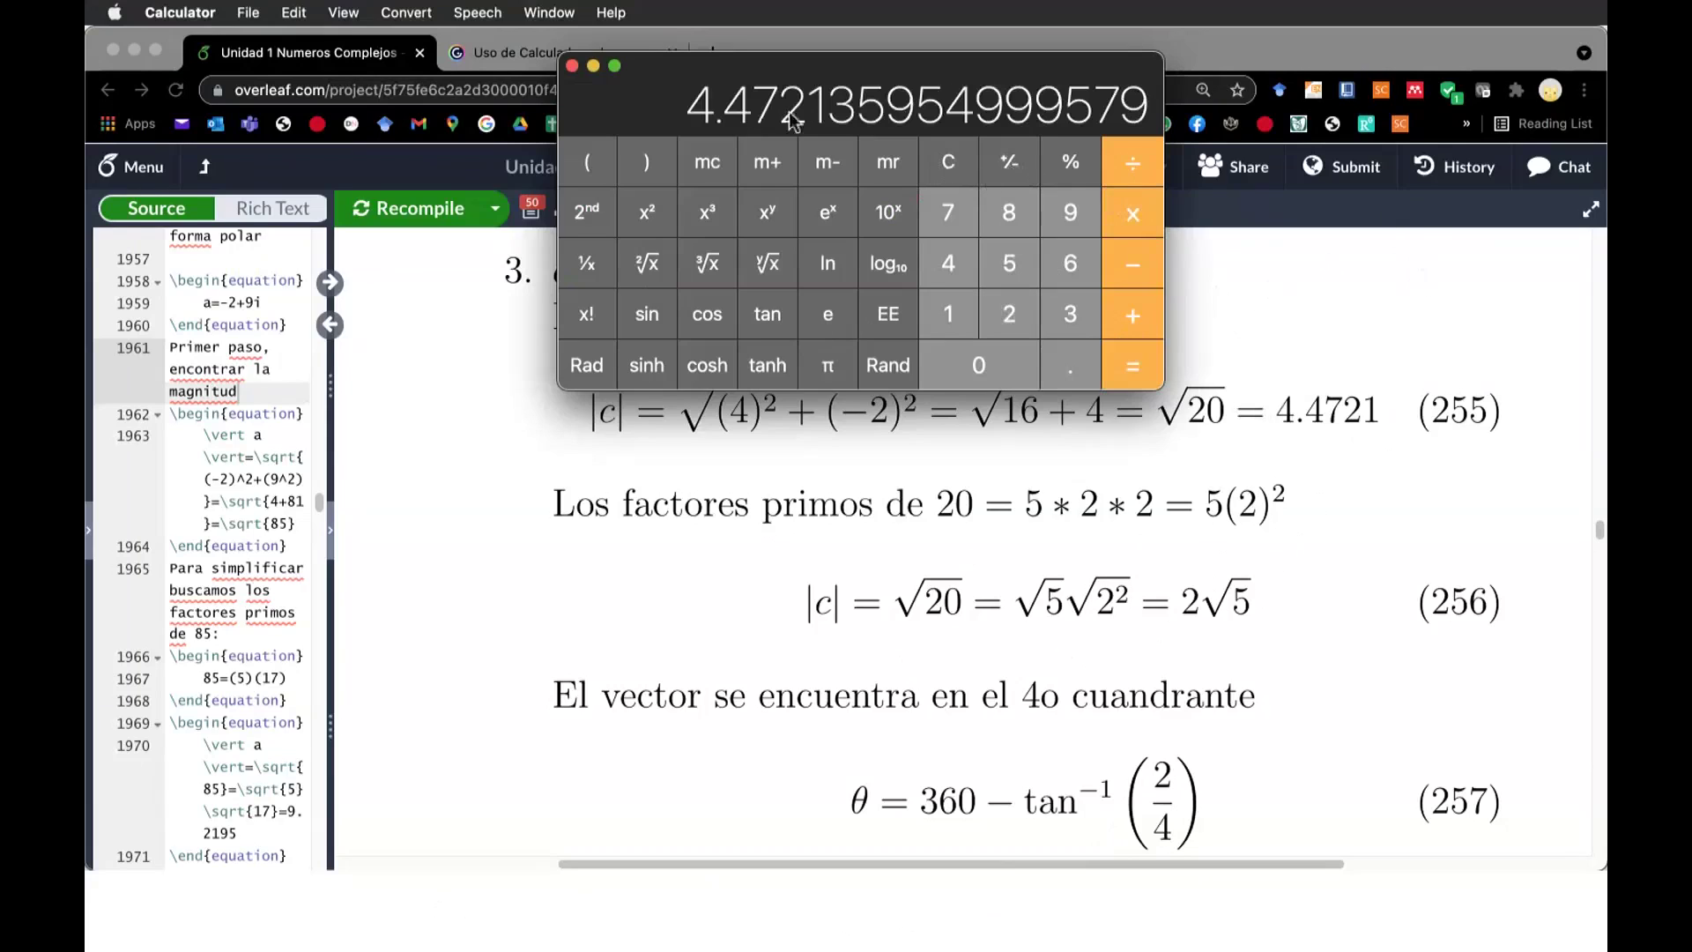
pyautogui.click(571, 65)
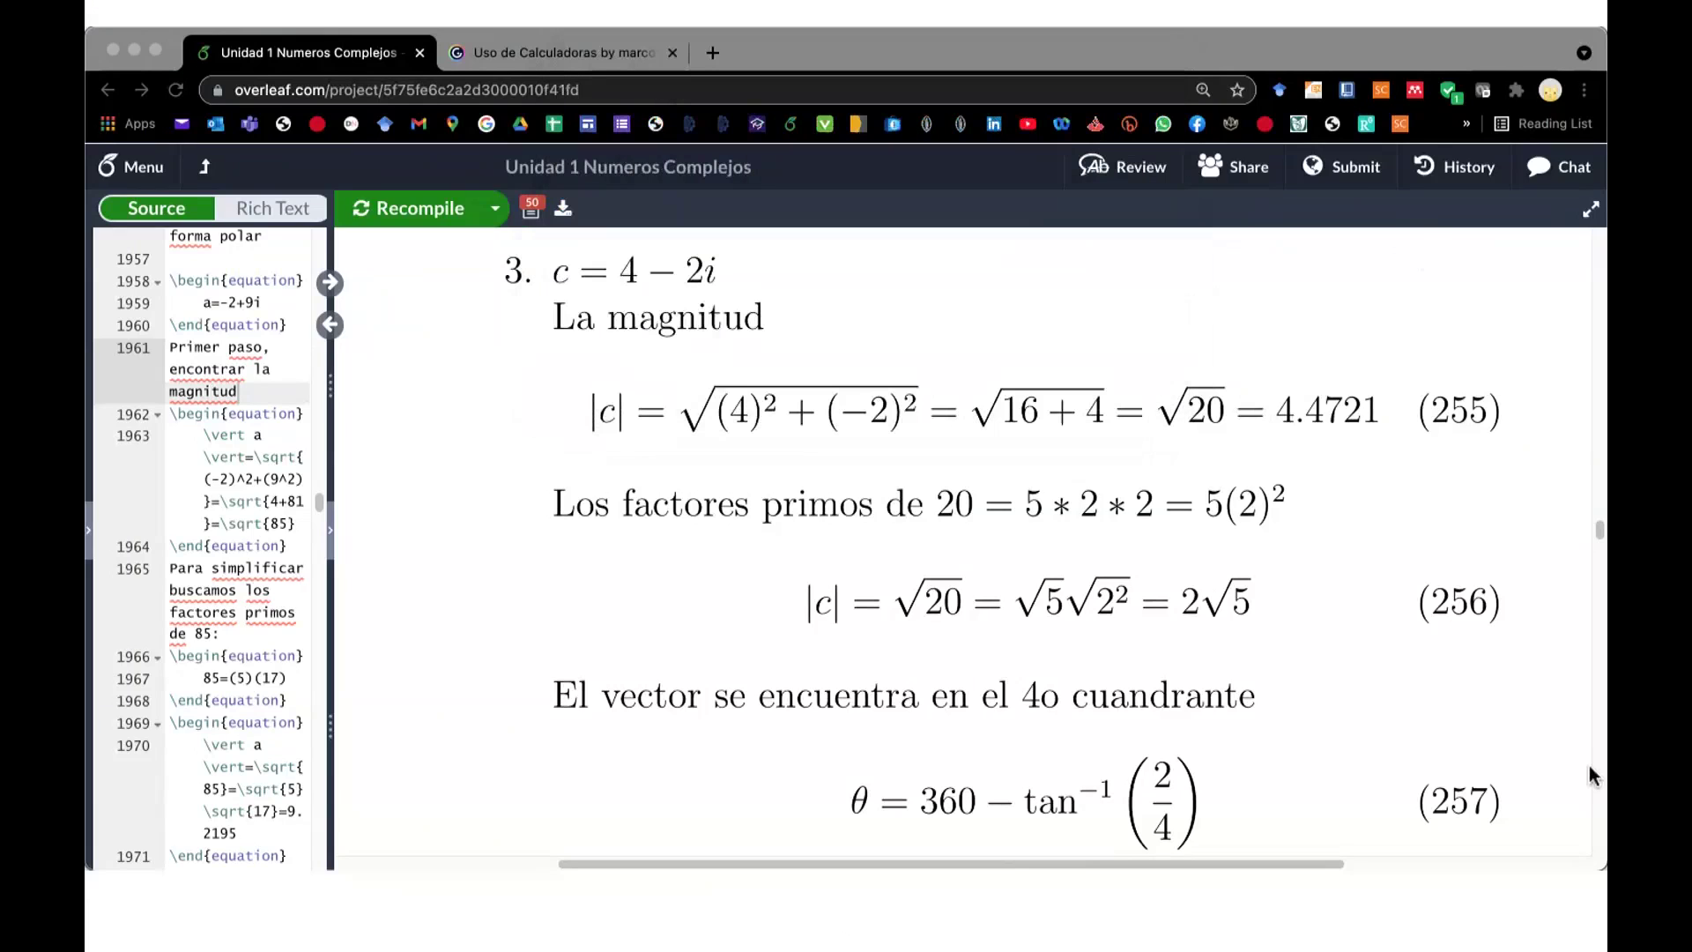
pyautogui.scroll(-1, 1597, 776)
pyautogui.scroll(-3, 957, 854)
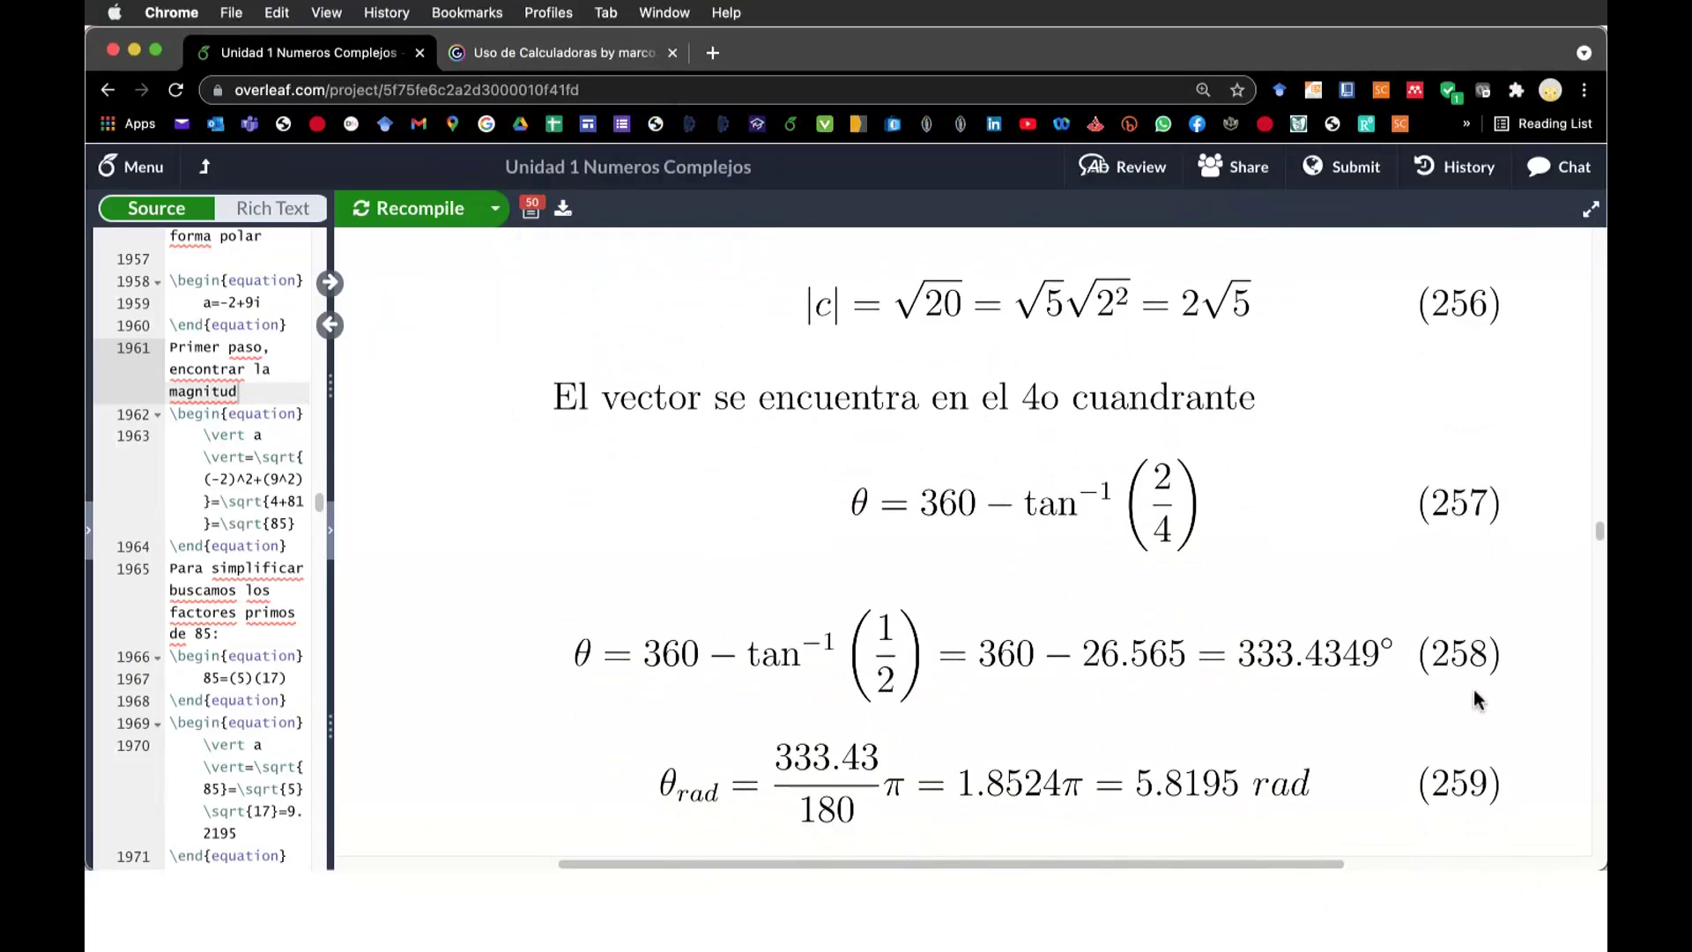
pyautogui.scroll(-2, 1564, 755)
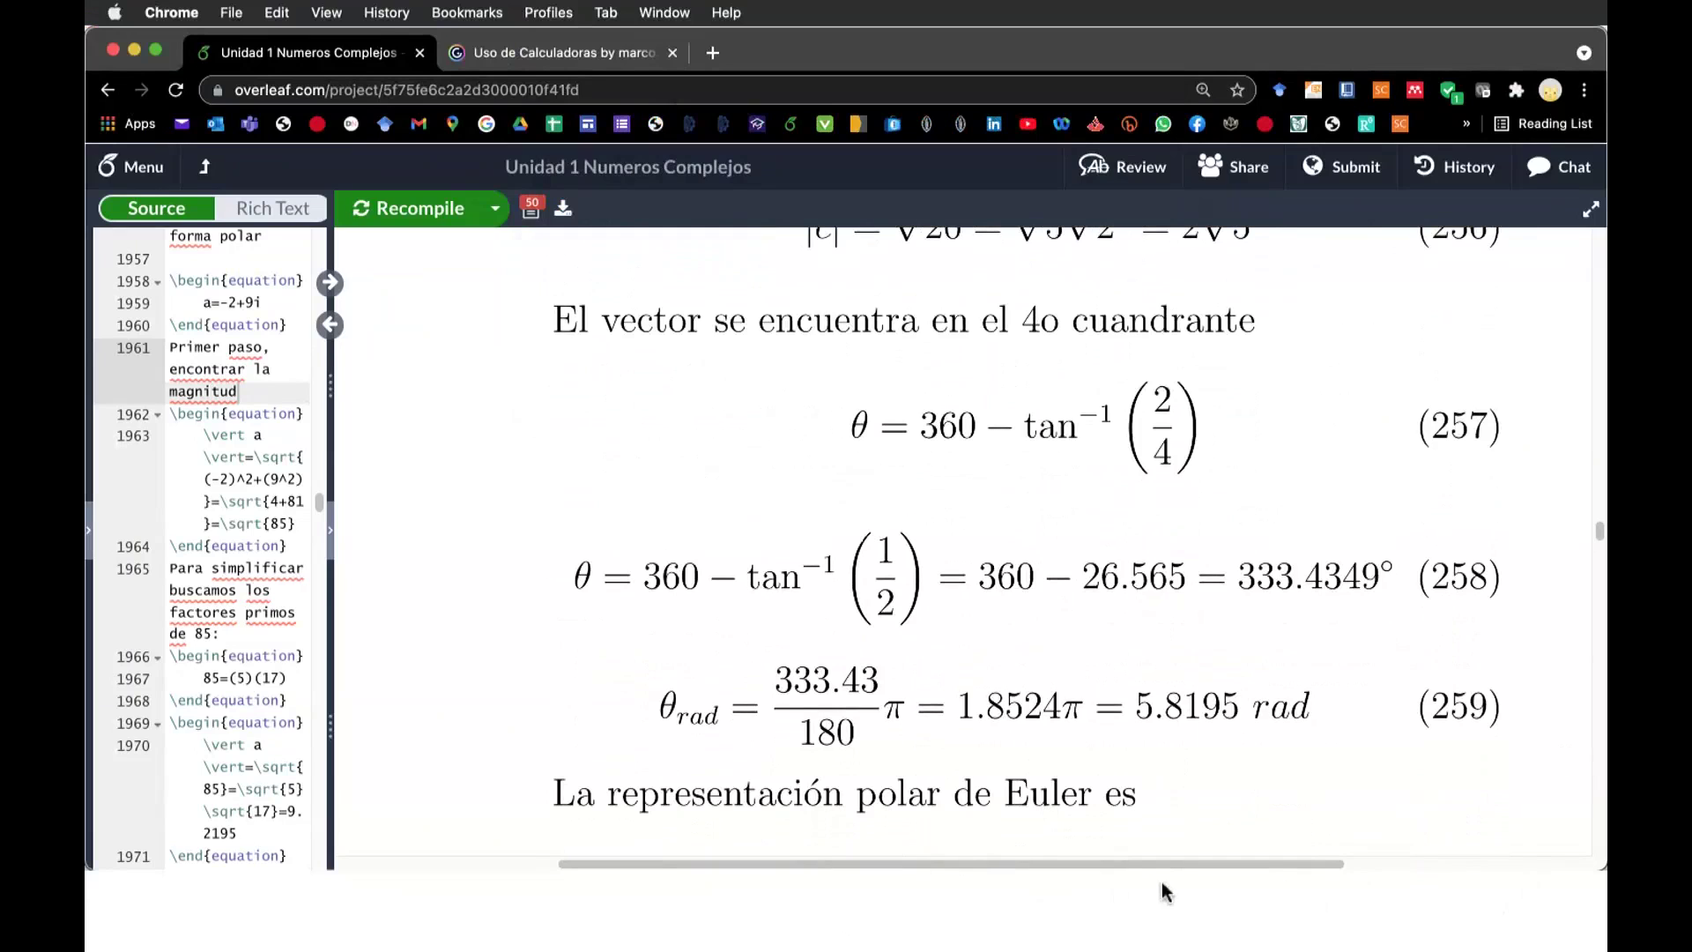
pyautogui.scroll(-1, 1025, 540)
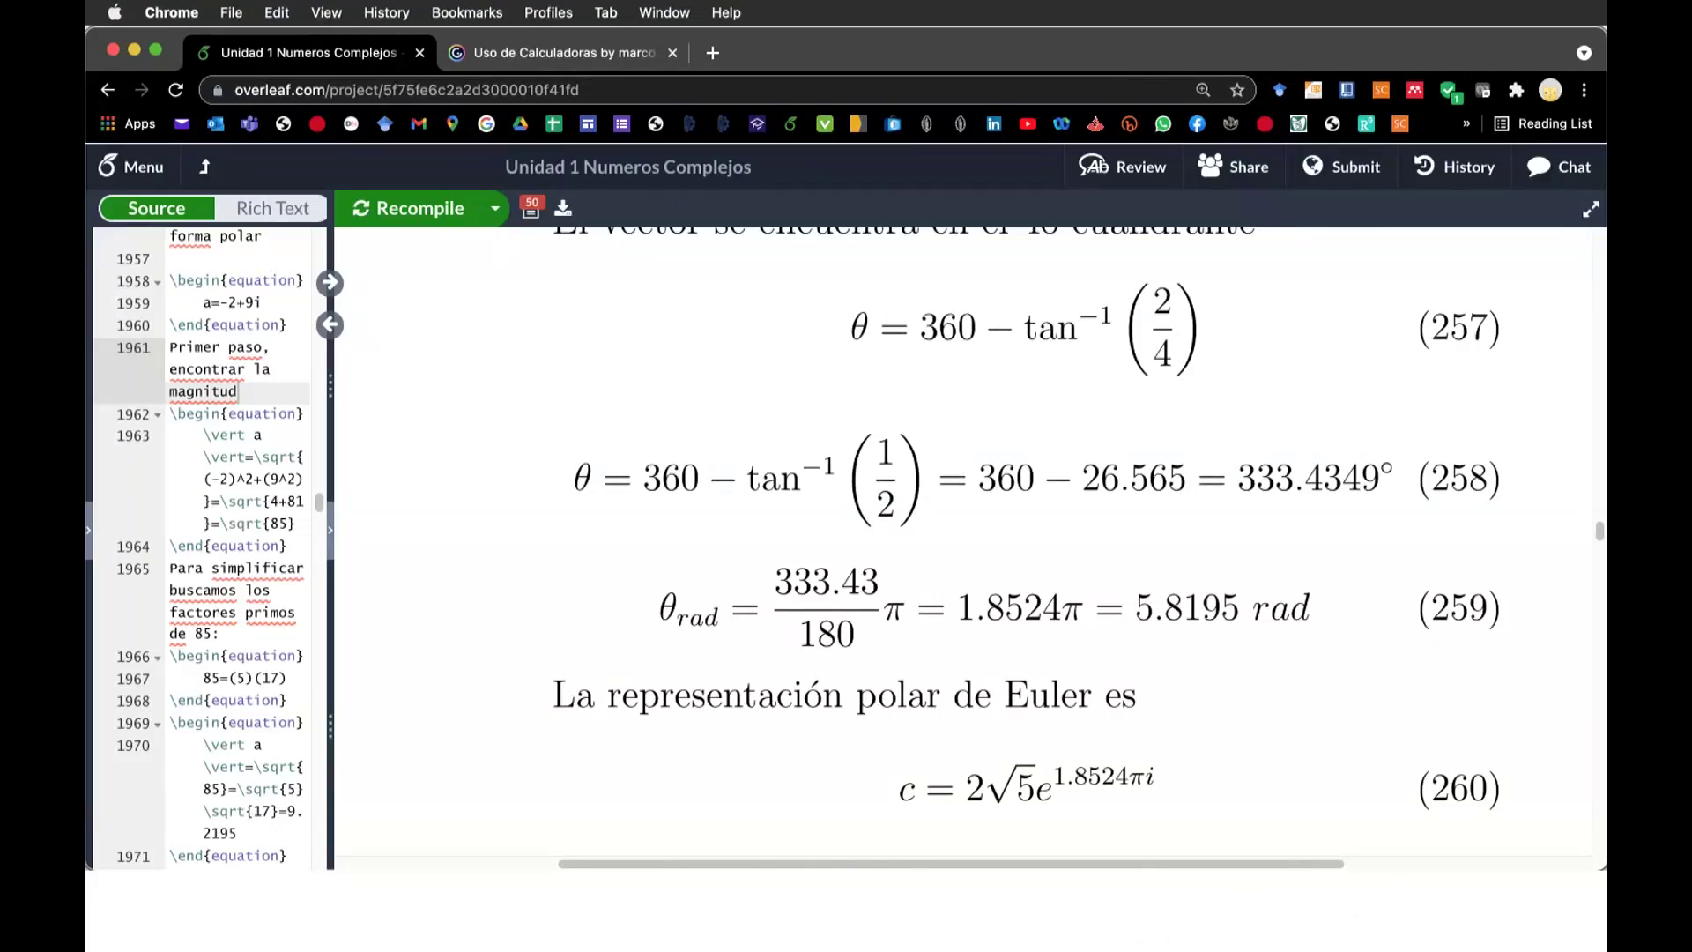
pyautogui.scroll(-1, 970, 537)
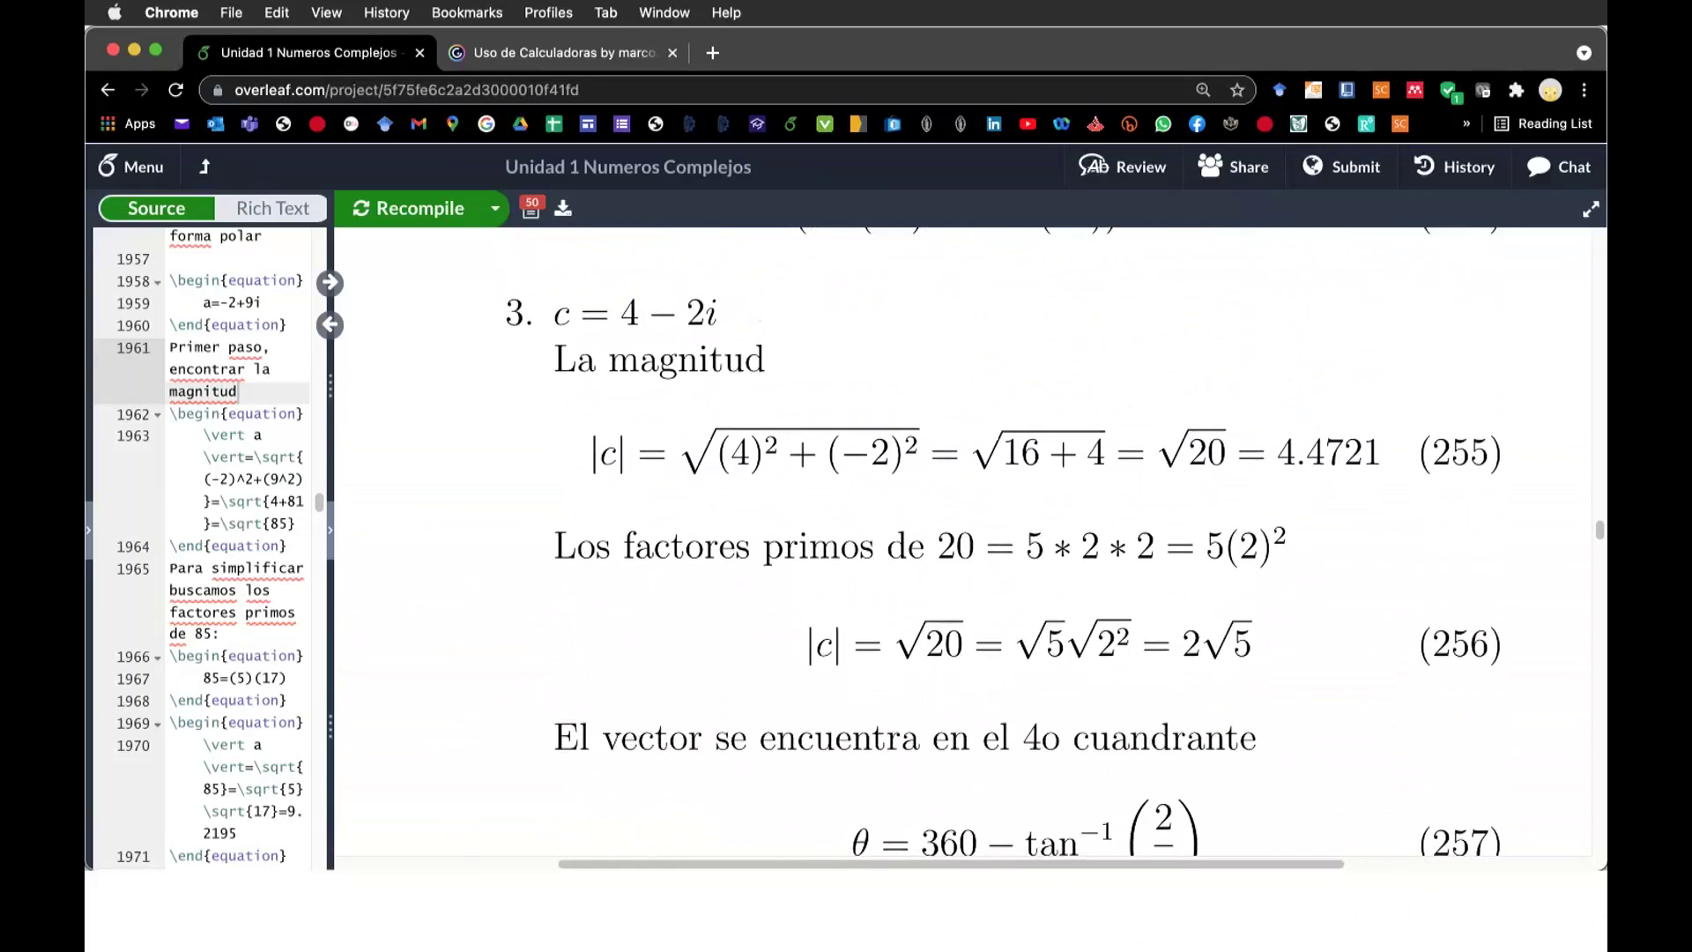
# - Label the new row Ej 9.3.3 in cell A5
pyautogui.press('Down')
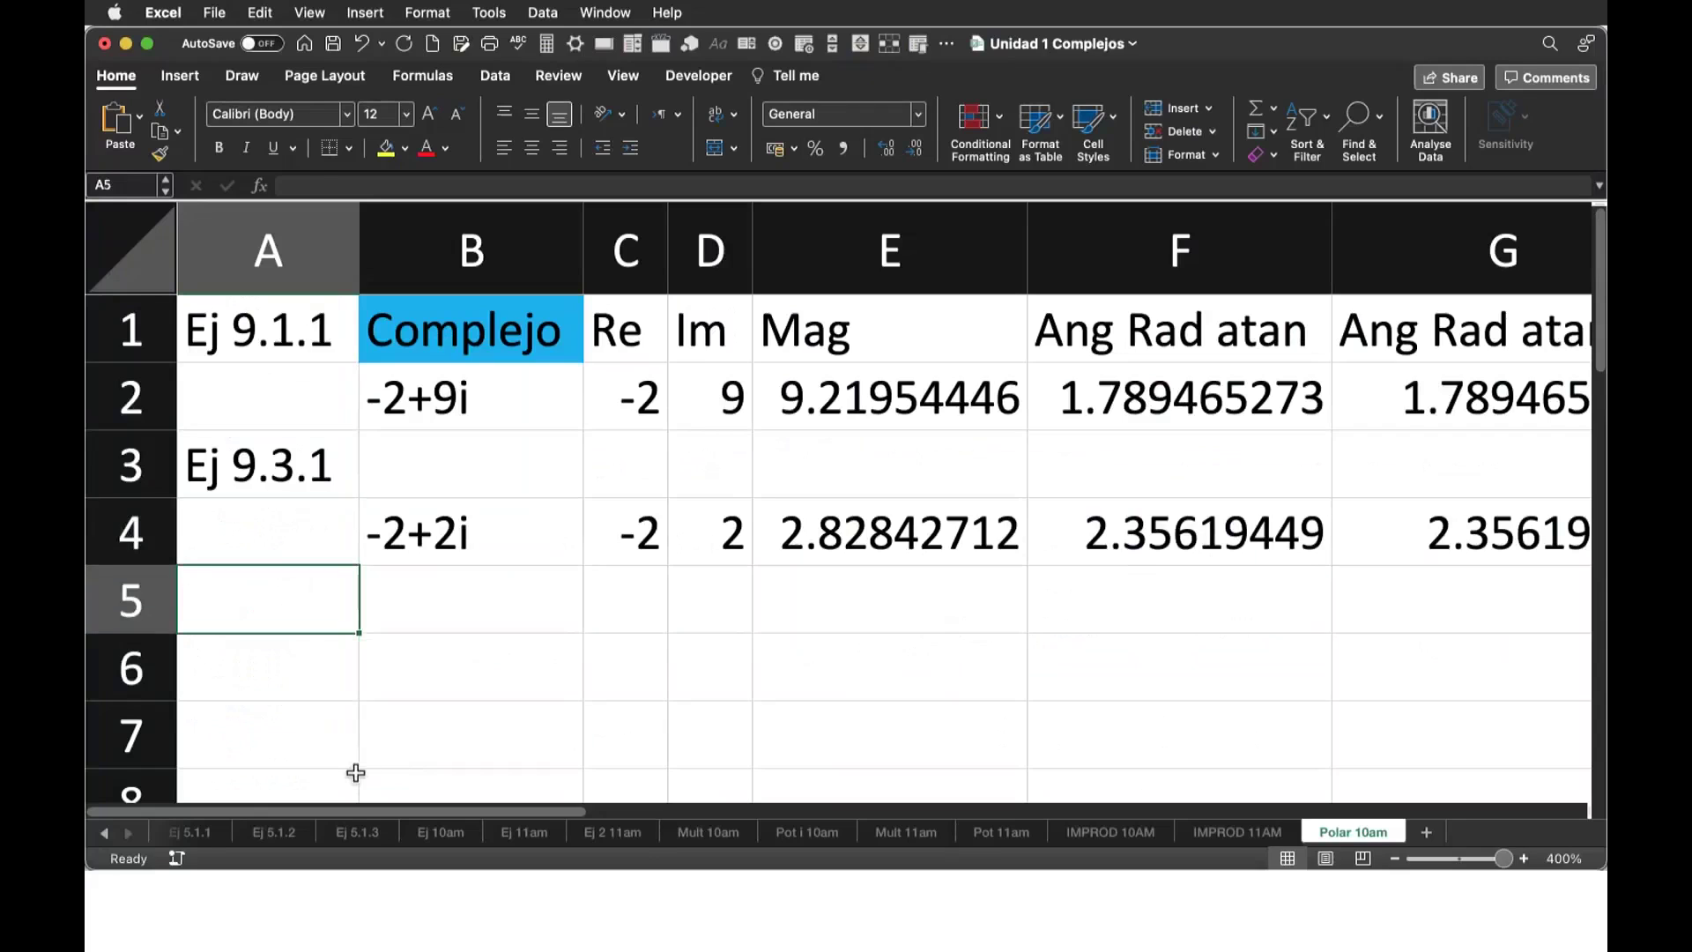
pyautogui.write('Ej')
pyautogui.press('Tab')
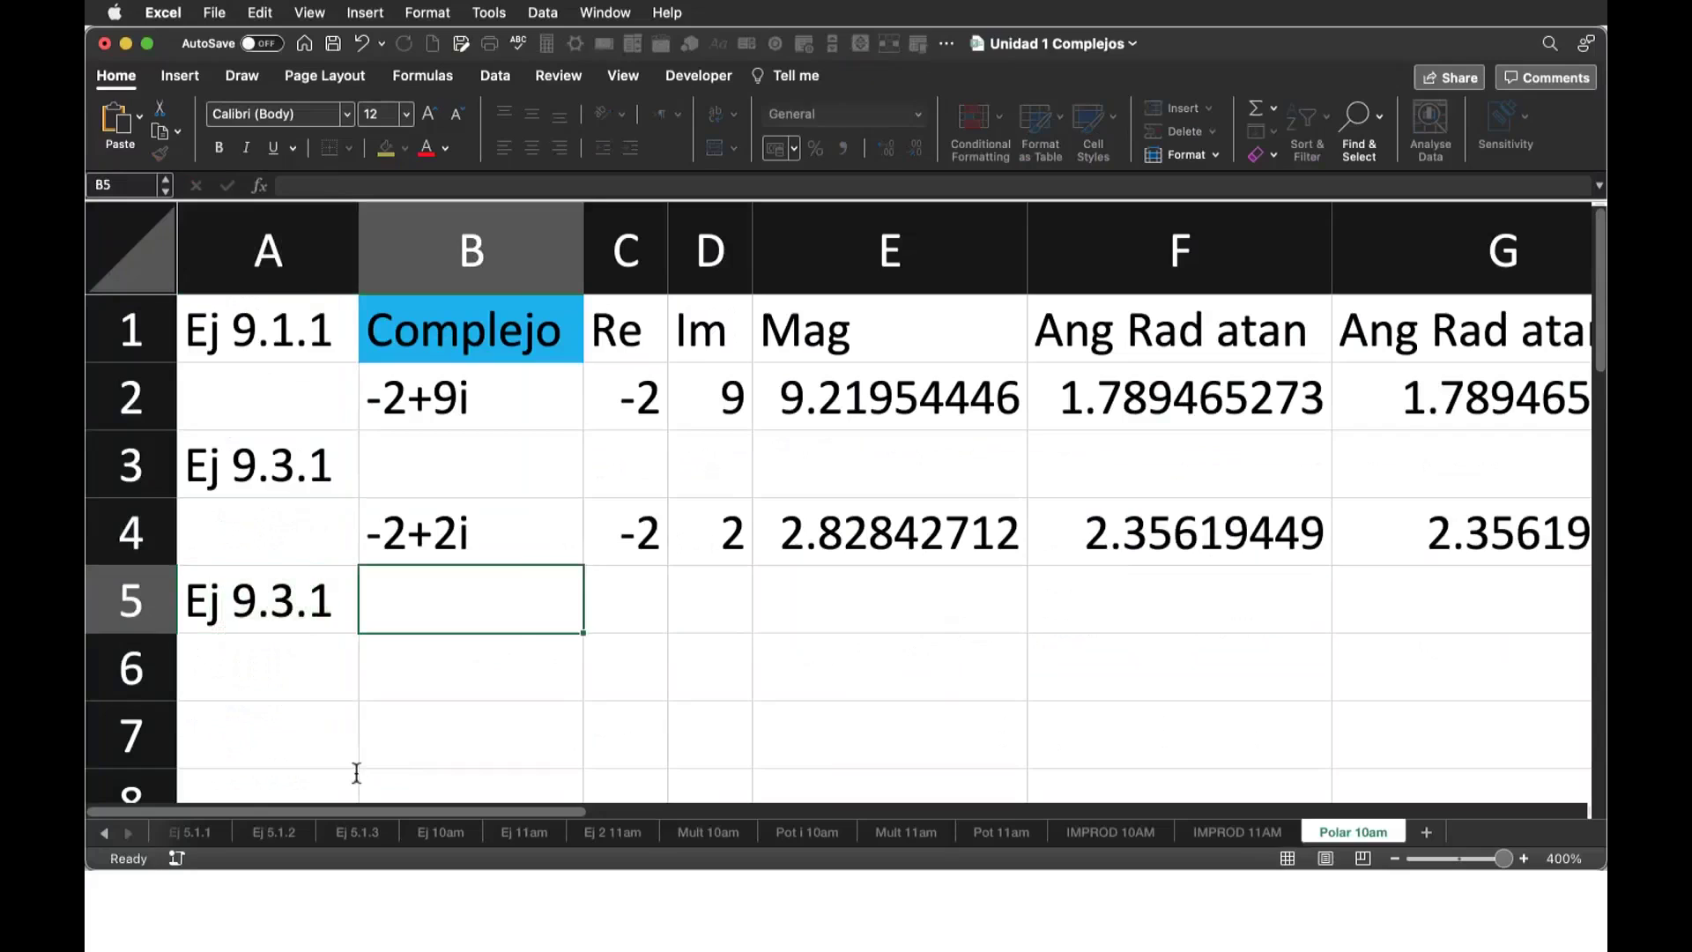
pyautogui.hotkey('shift', 'Tab')
pyautogui.press('F2')
pyautogui.press('Left')
pyautogui.press('Right')
pyautogui.write('3')
pyautogui.press('BackSpace')
pyautogui.press('BackSpace')
pyautogui.write('3')
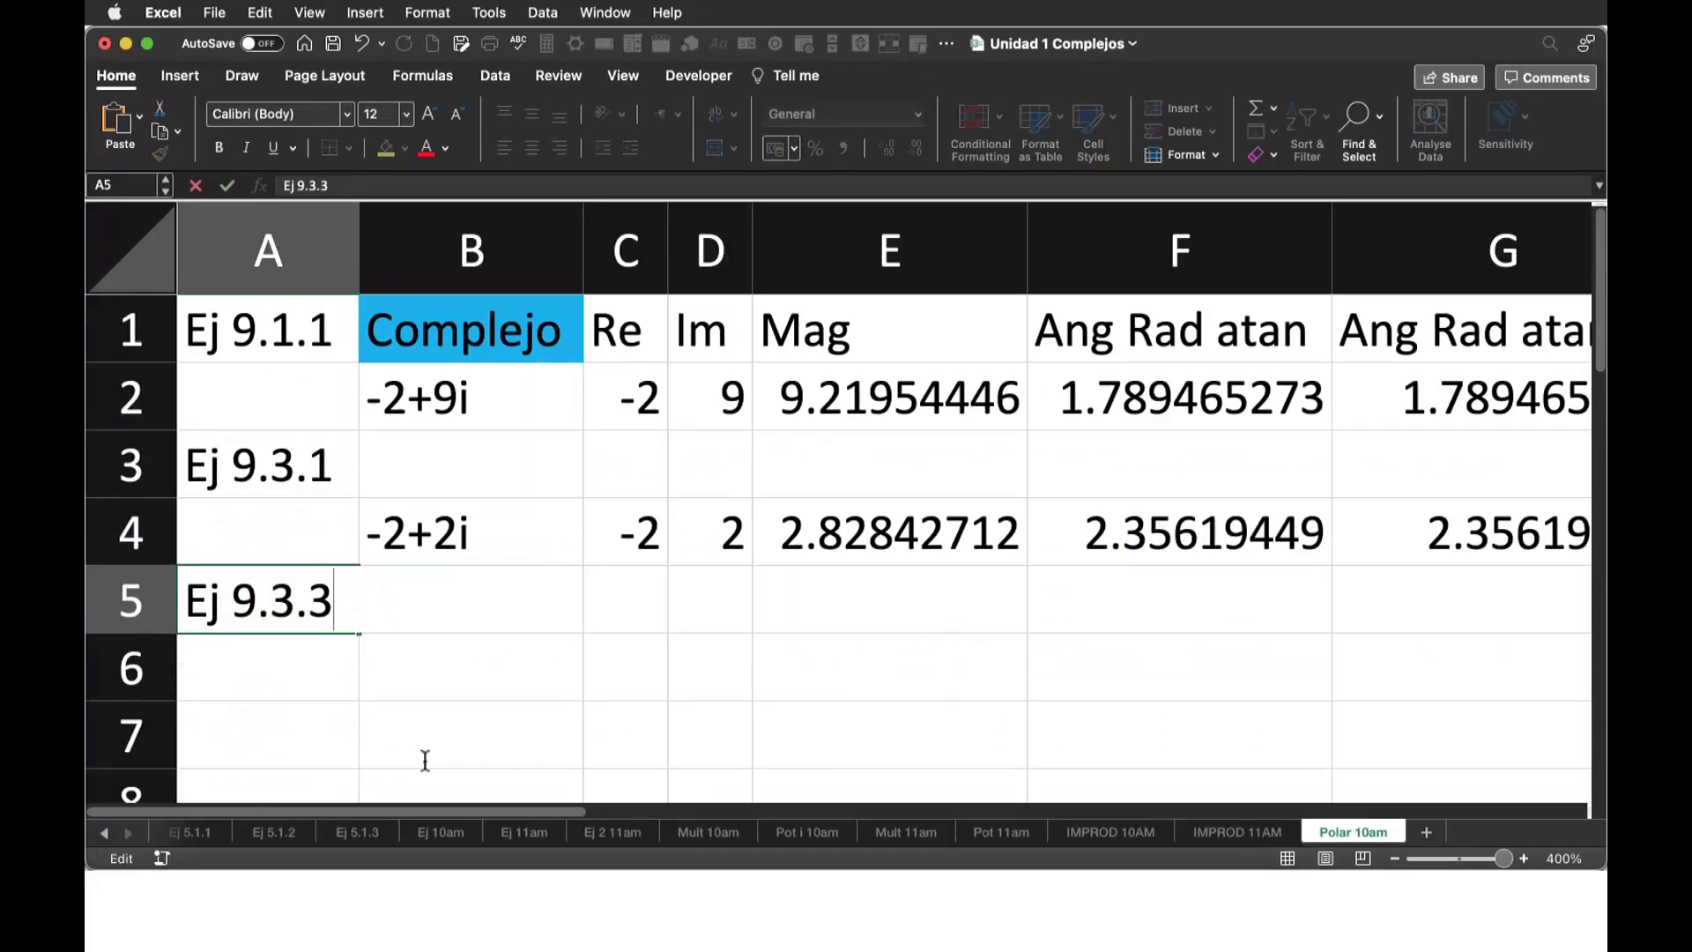
pyautogui.press('Return')
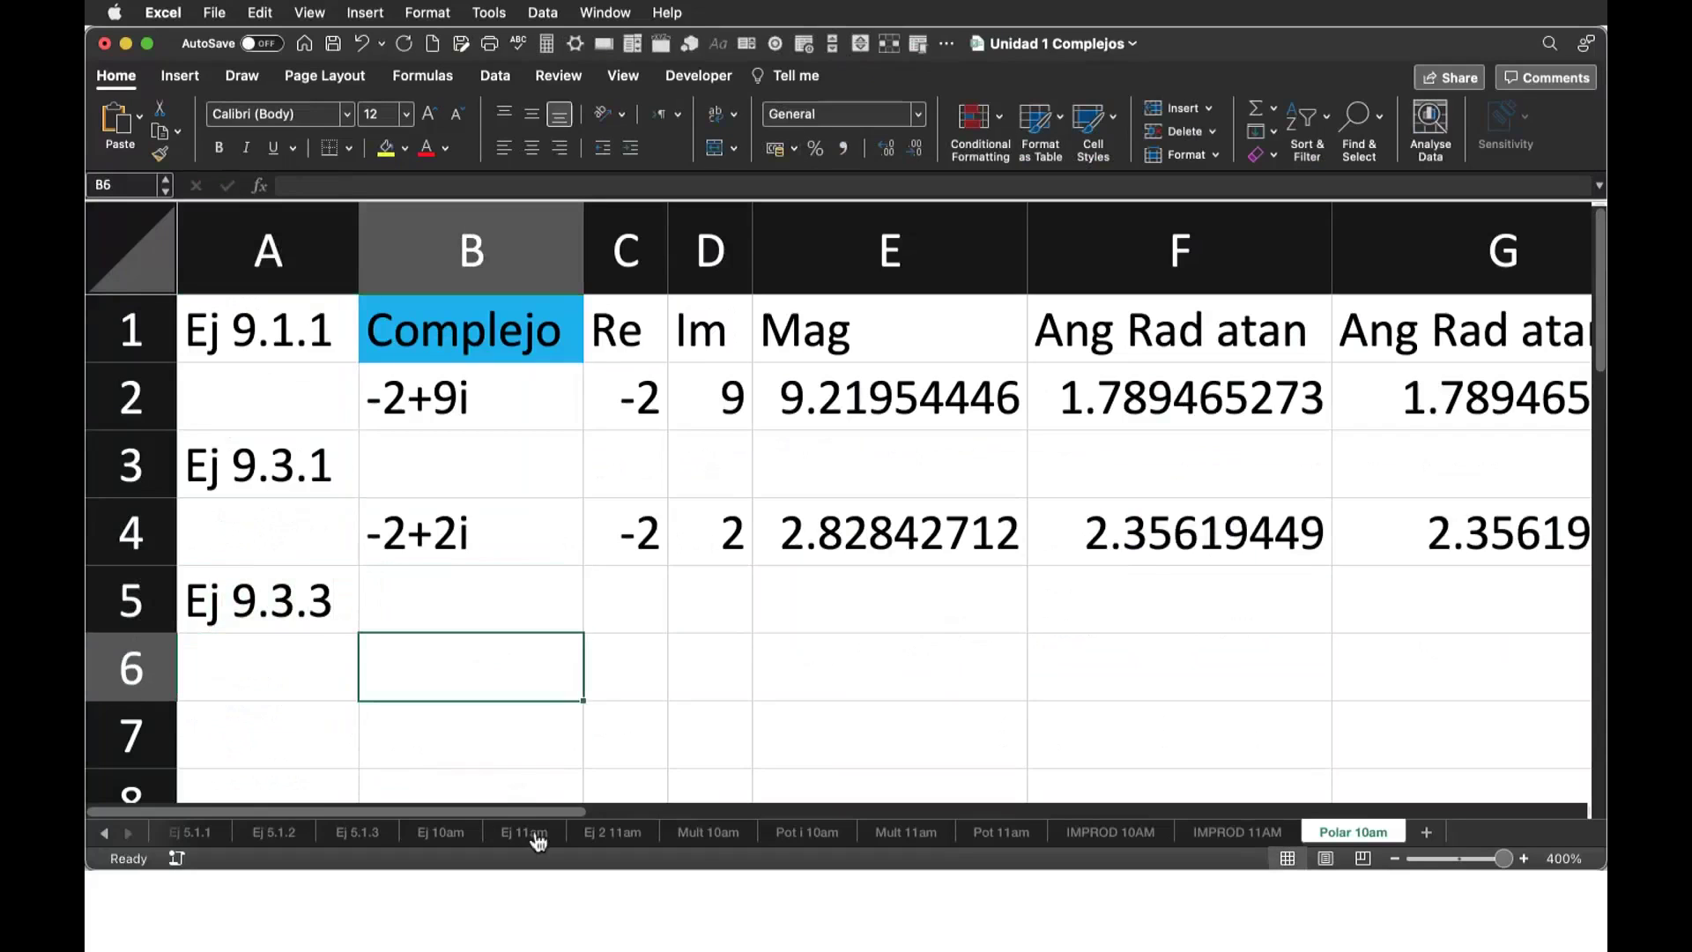
# - Enter ="4-2i" in B6 and extract its real part 4 with =IMREAL(B6) in C6
pyautogui.press('super+Tab')
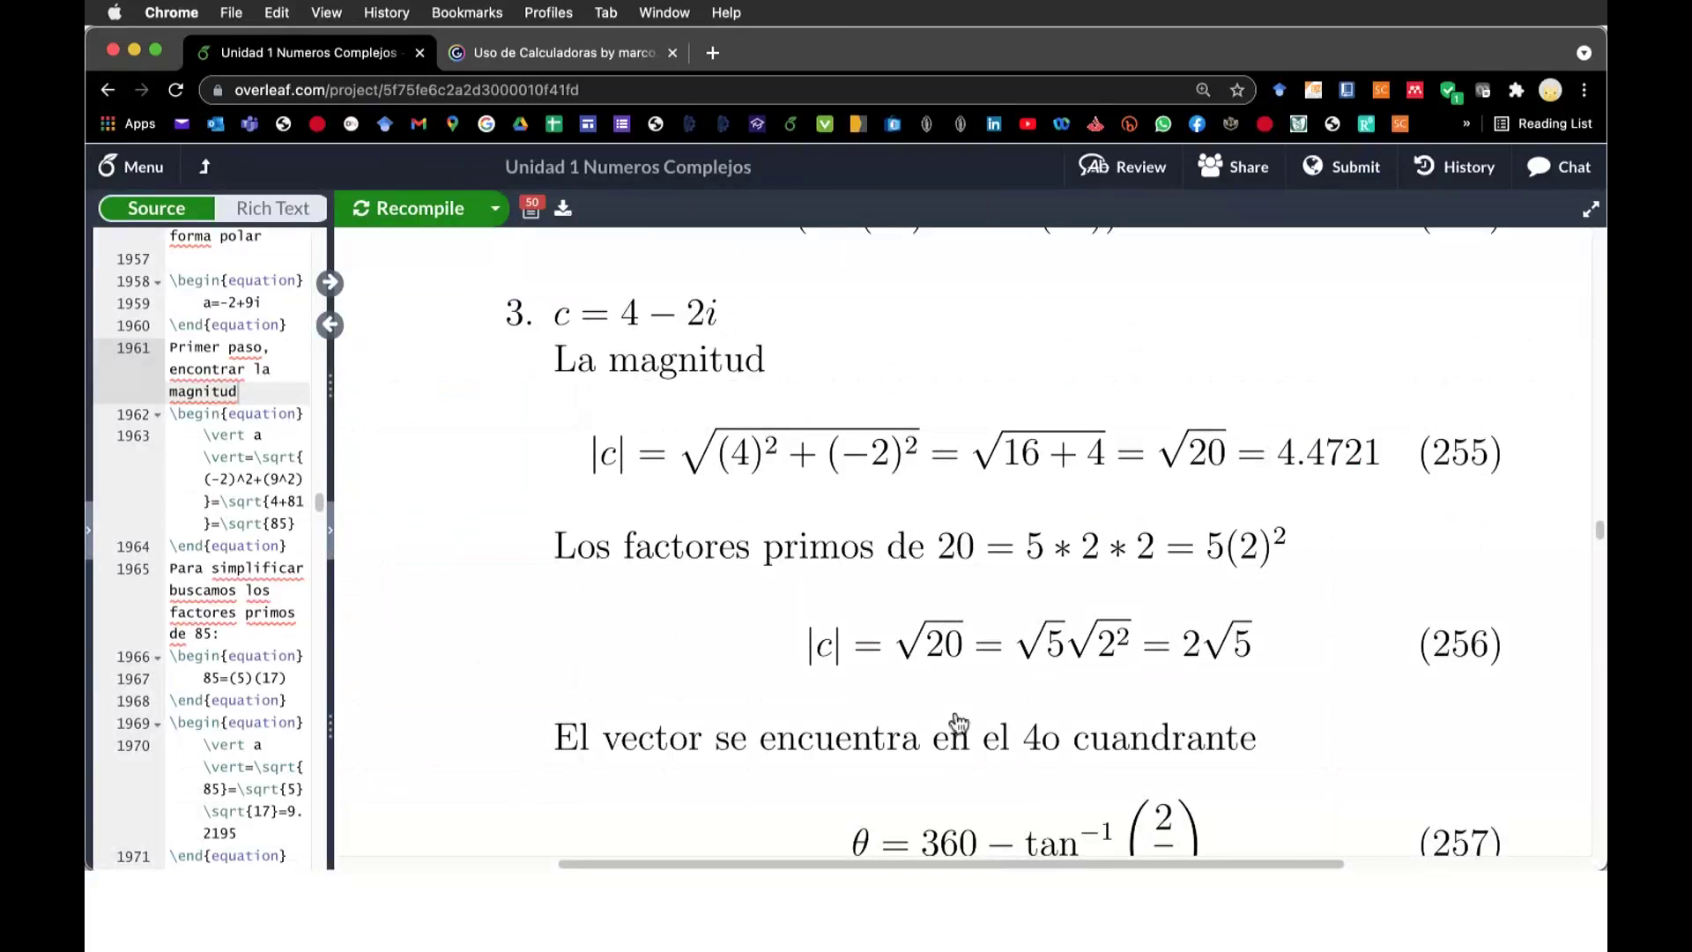
pyautogui.press('super+Tab')
pyautogui.write('="4-2i"')
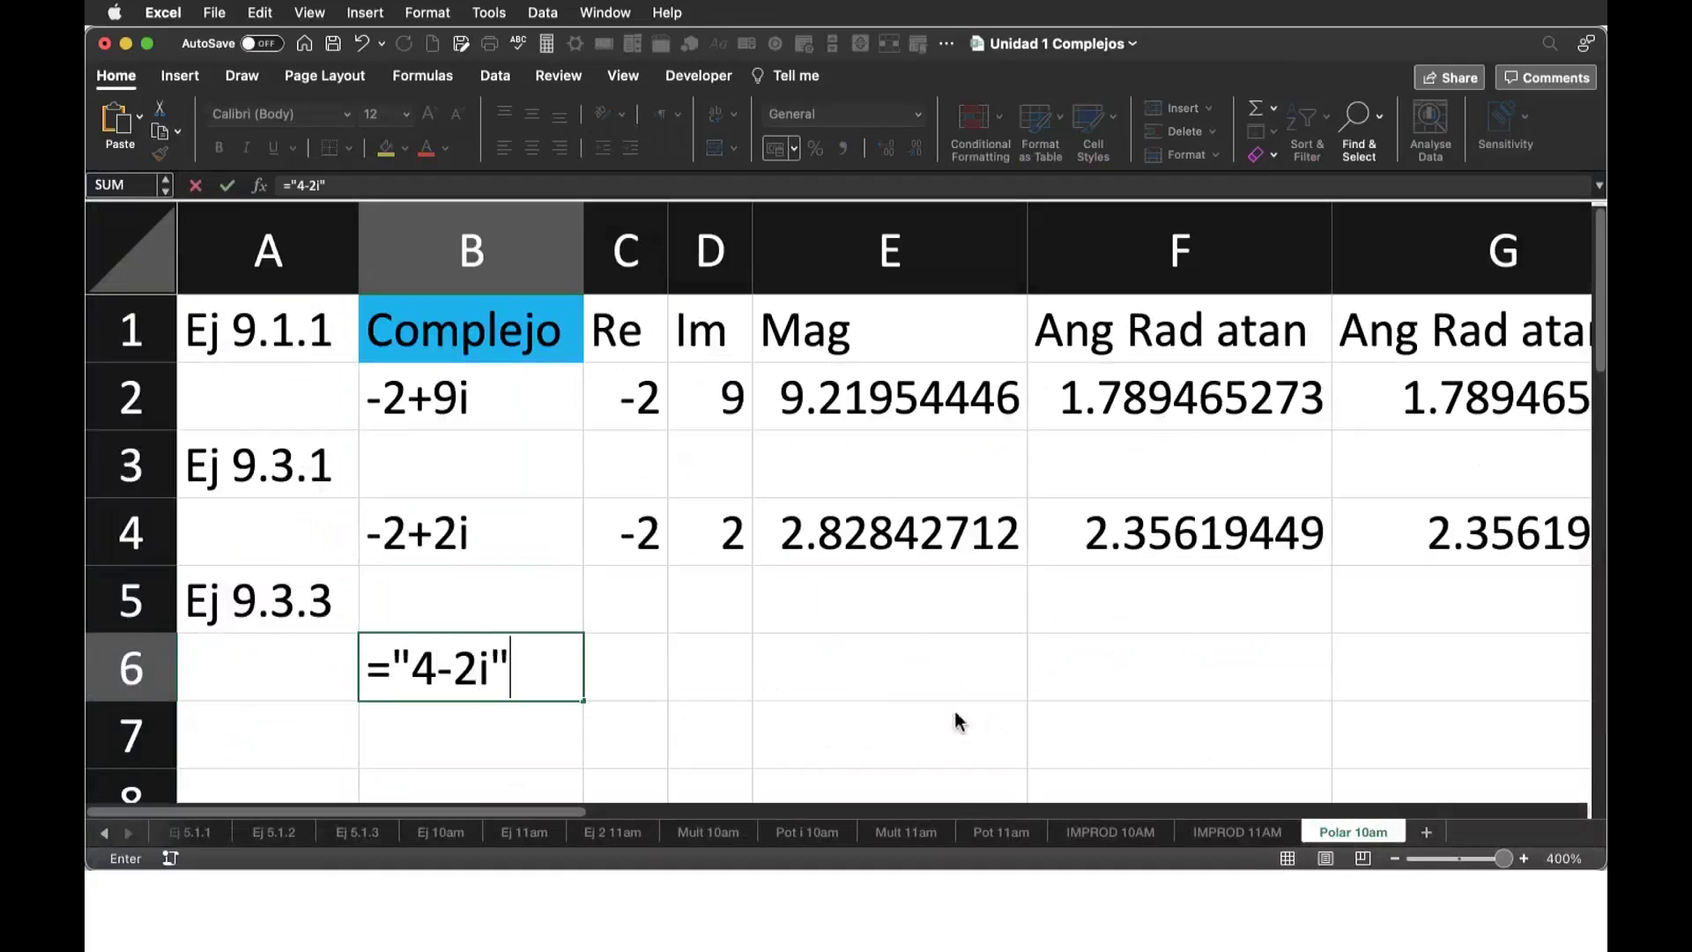
pyautogui.press('Return')
pyautogui.press('Up')
pyautogui.press('Right')
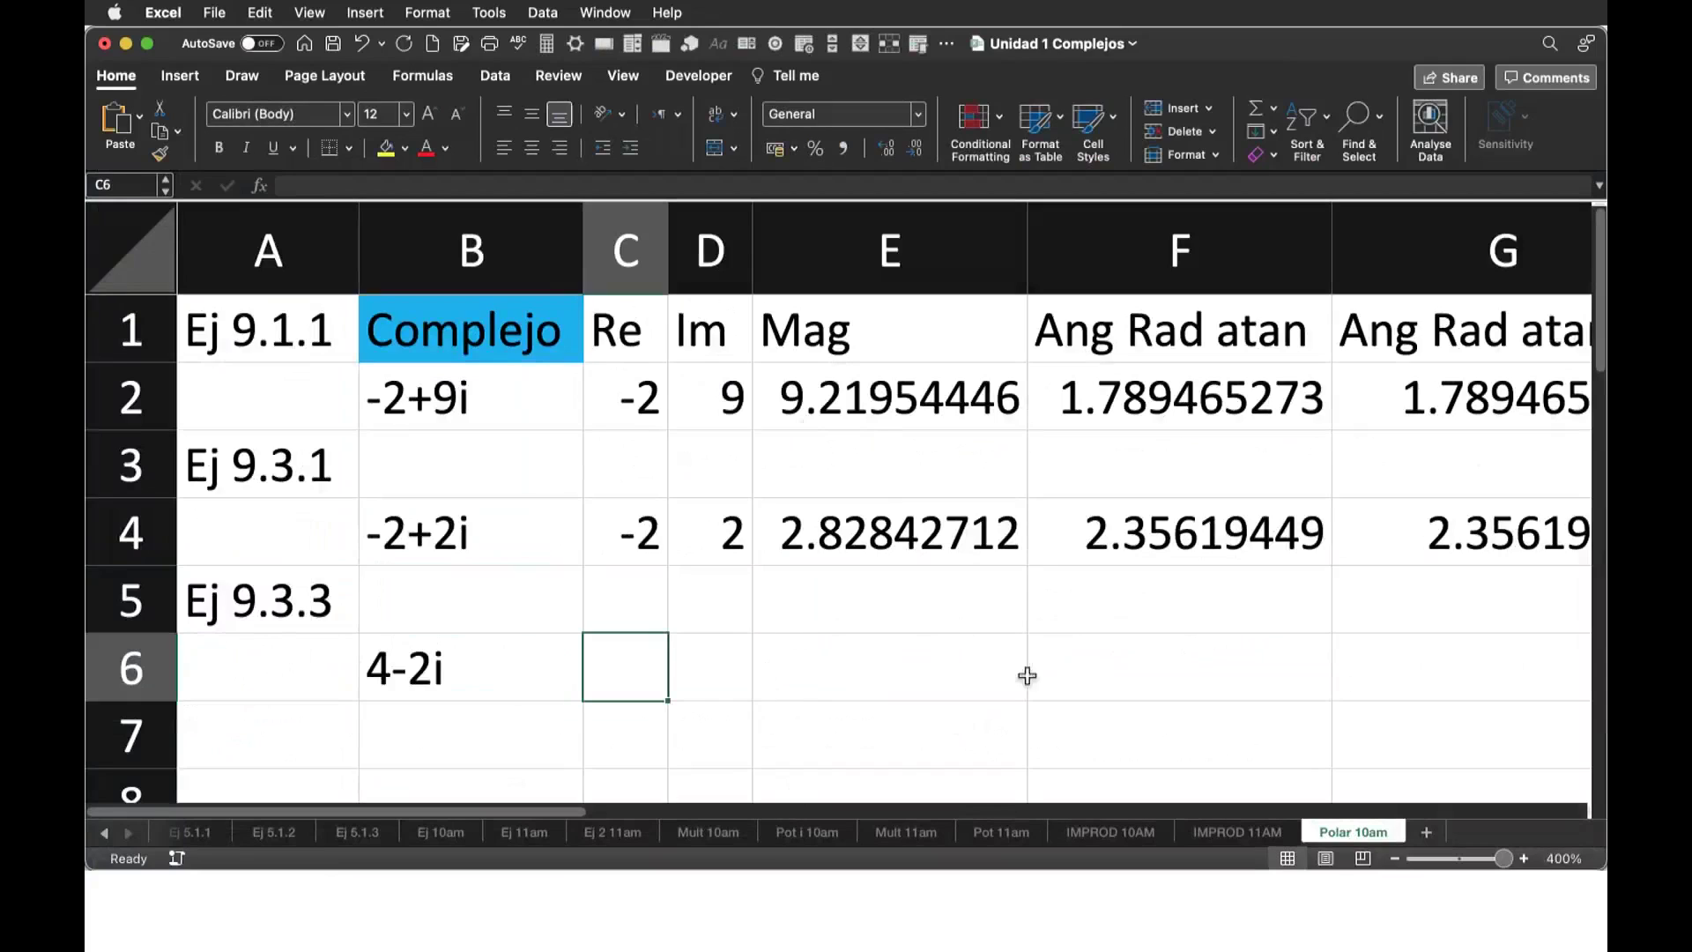
pyautogui.write('=')
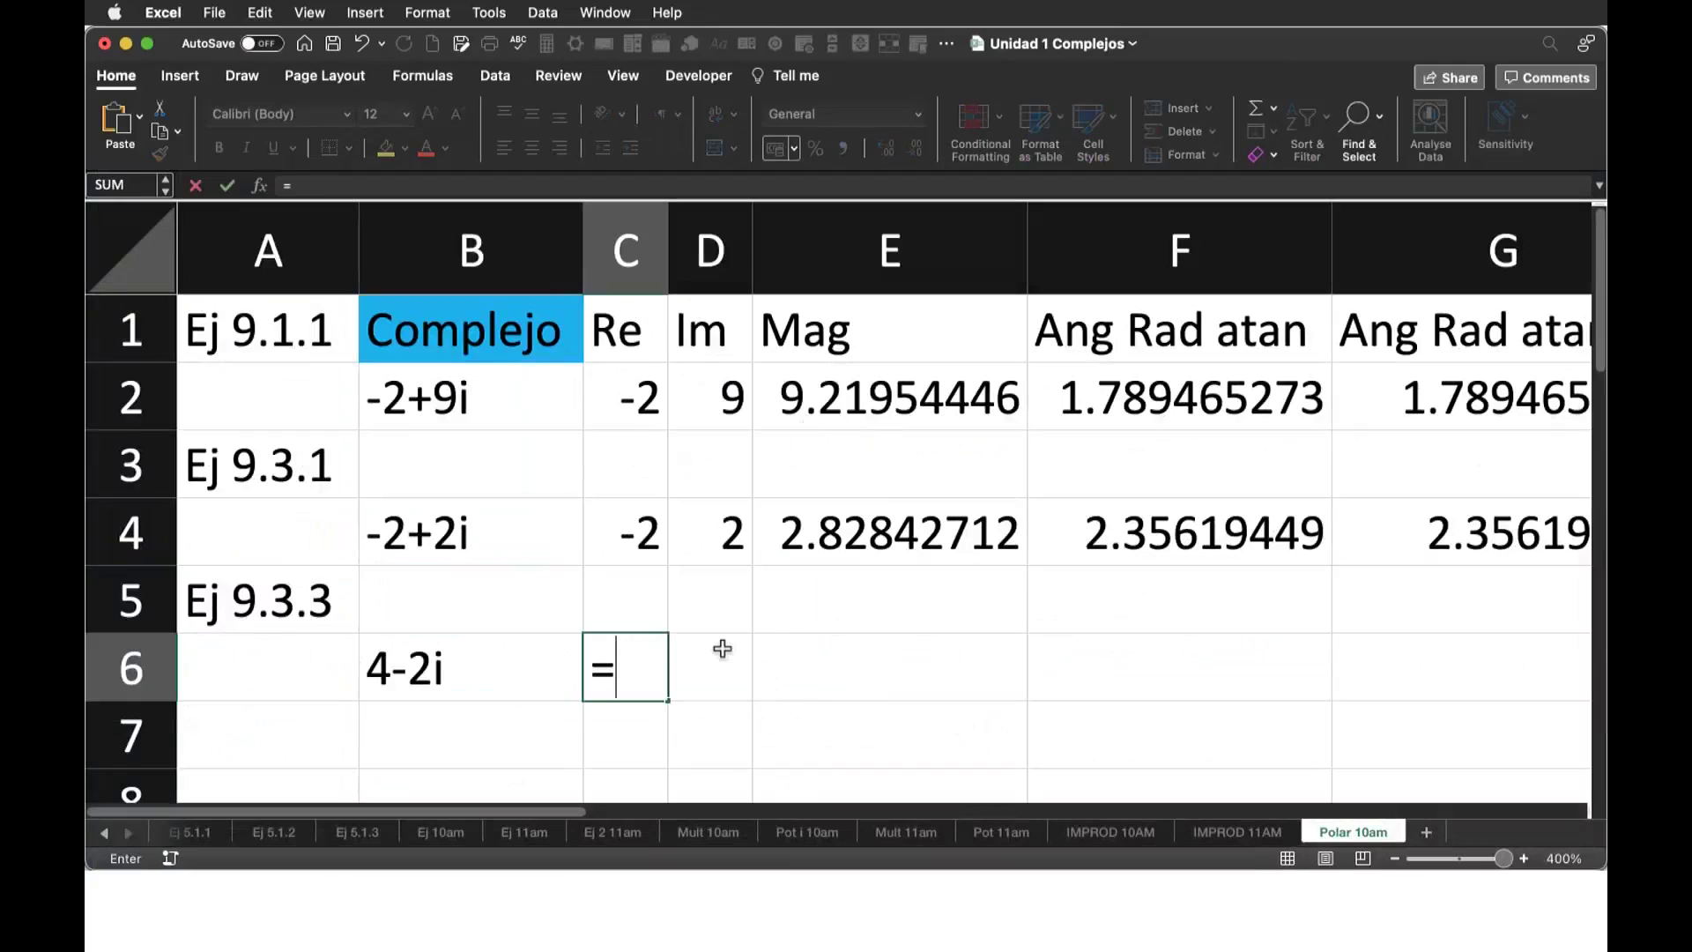
pyautogui.write('imreal(')
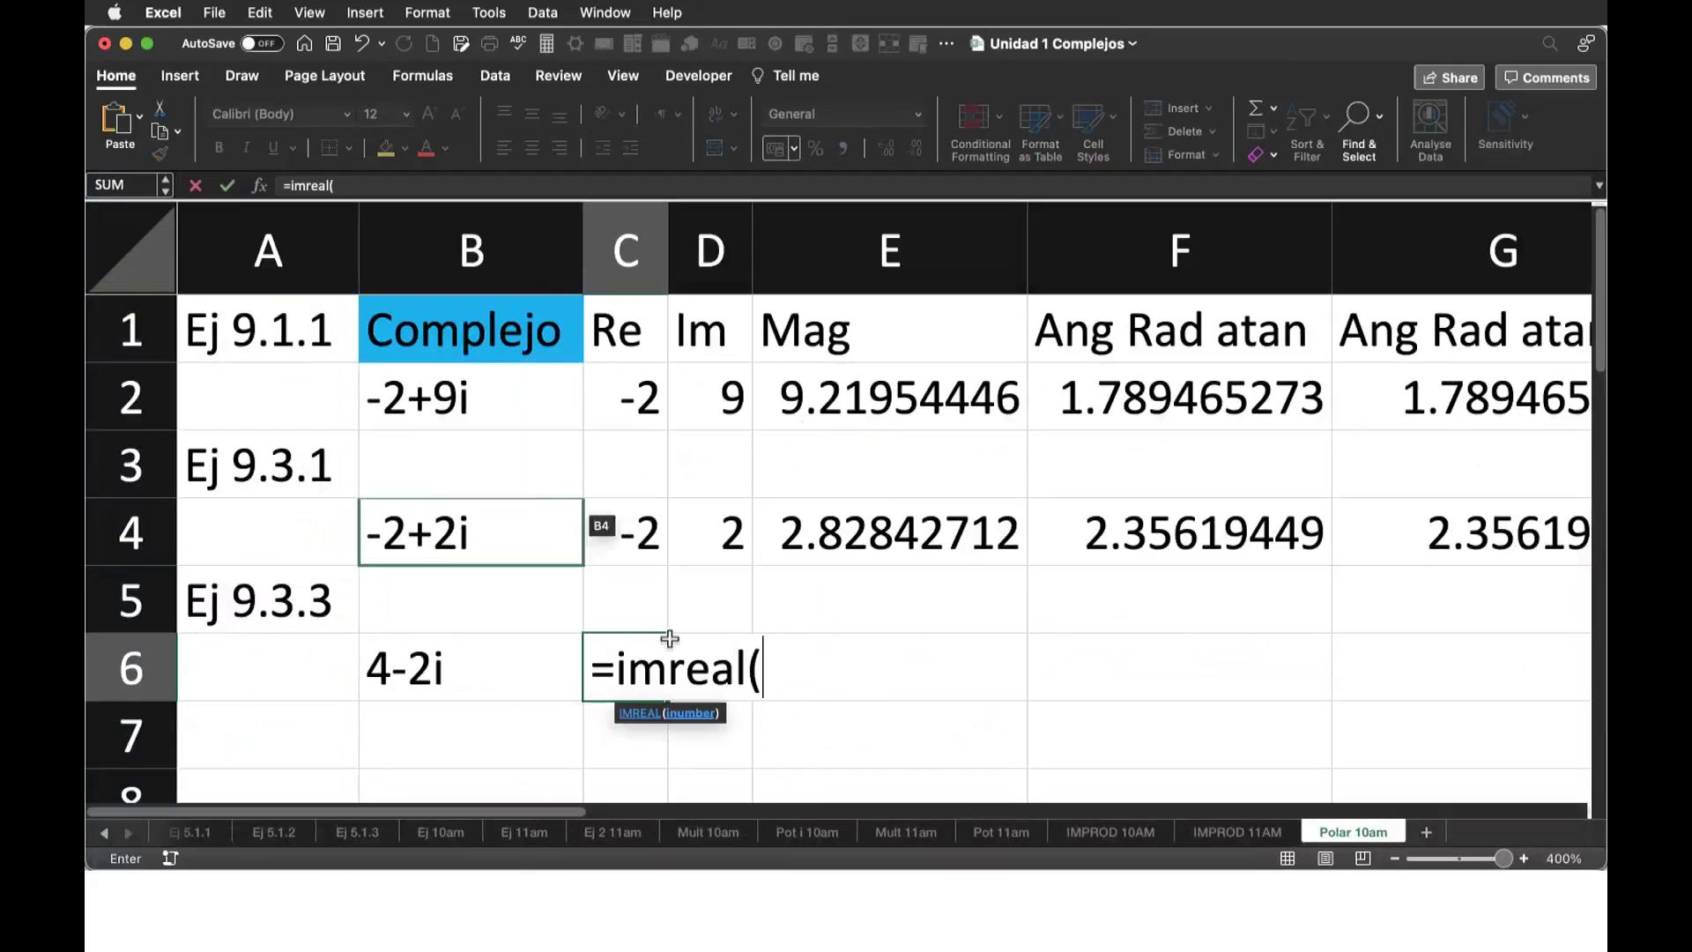
pyautogui.press('Left')
pyautogui.write(')')
pyautogui.press('Return')
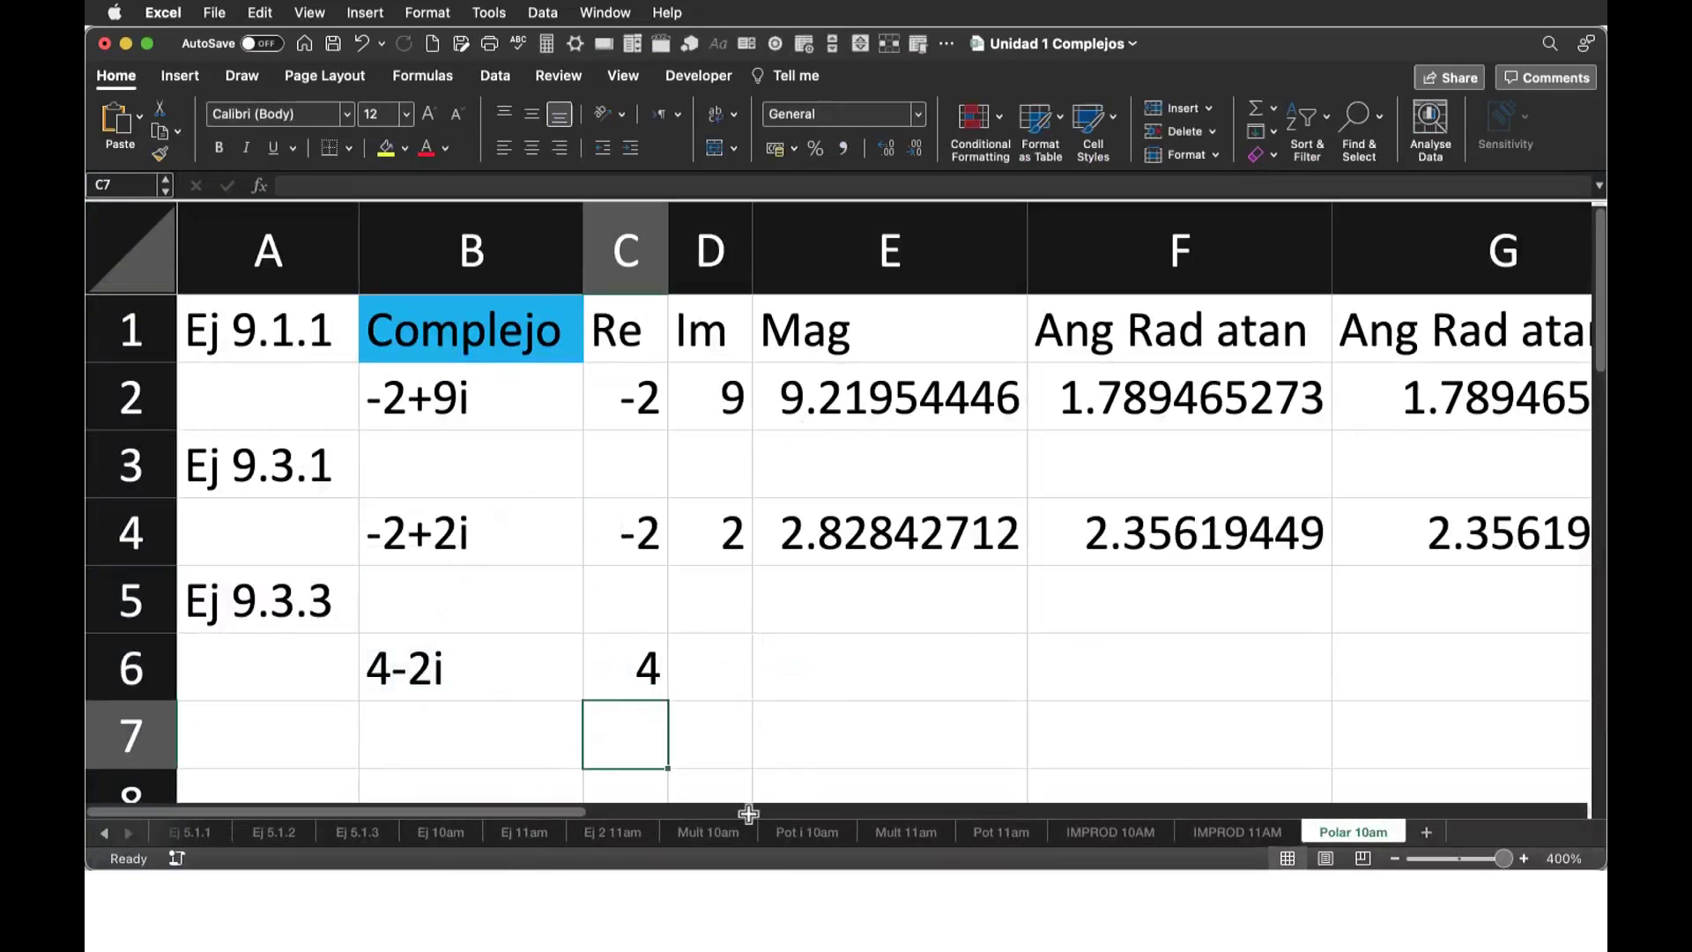
# - Extract the imaginary part -2 with =IMAGINARY(B6) in D6, then begin a formula in E6
pyautogui.press('Up')
pyautogui.press('Right')
pyautogui.press('Right')
pyautogui.press('Left')
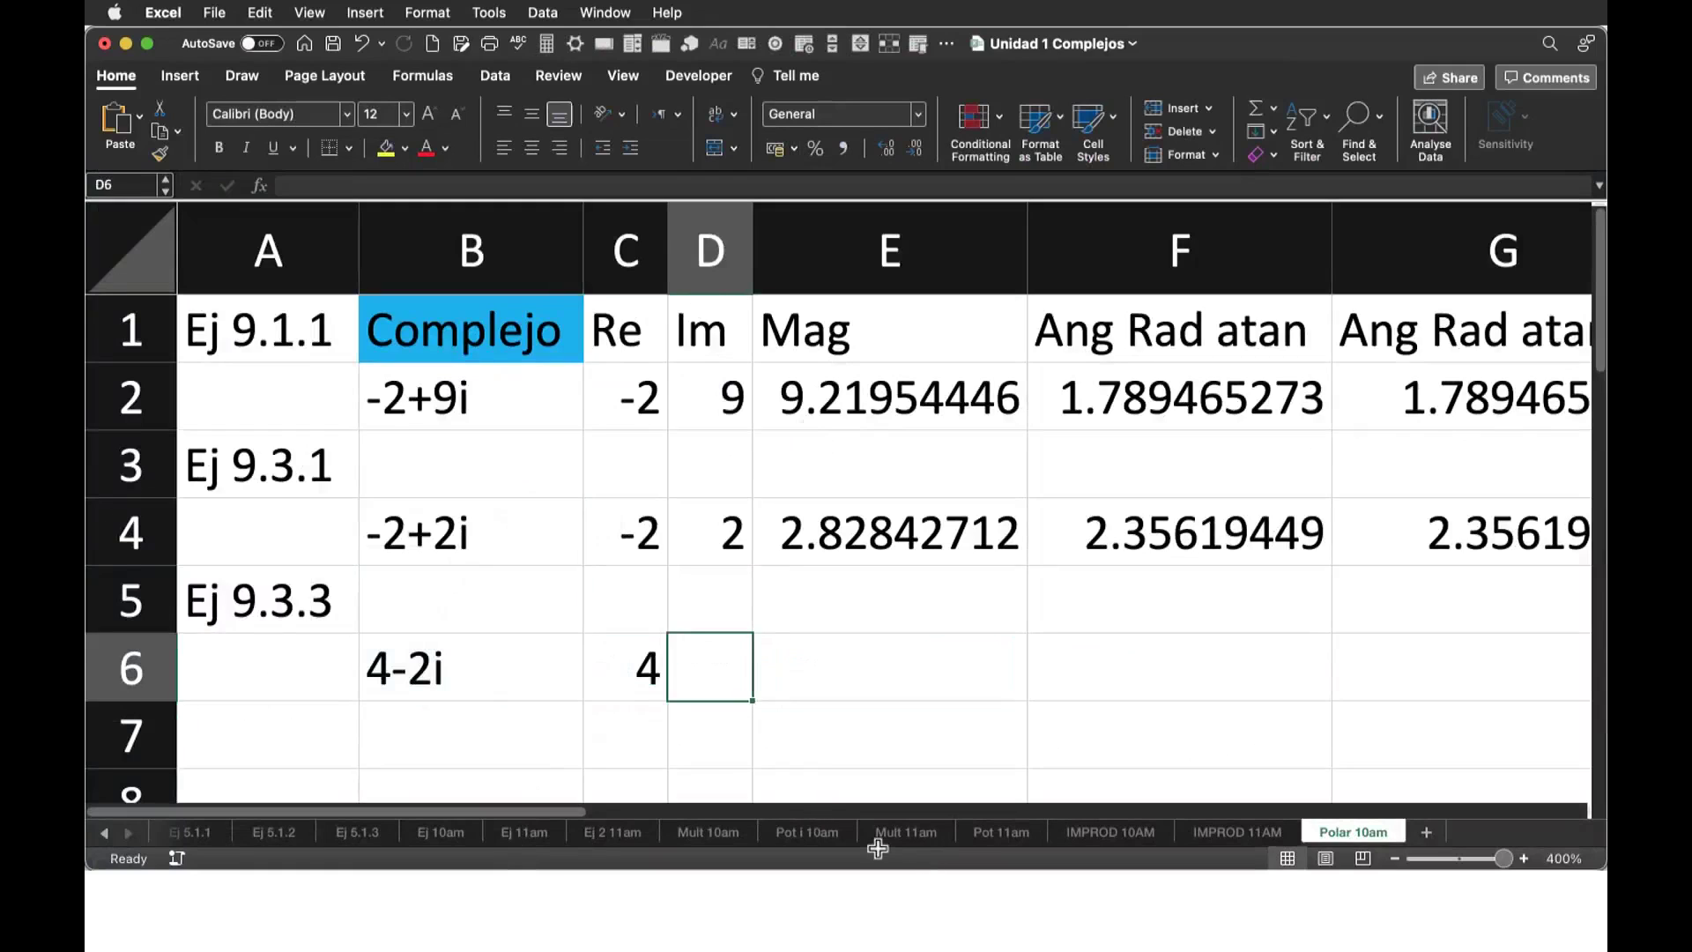
pyautogui.write('=im')
pyautogui.press('Down')
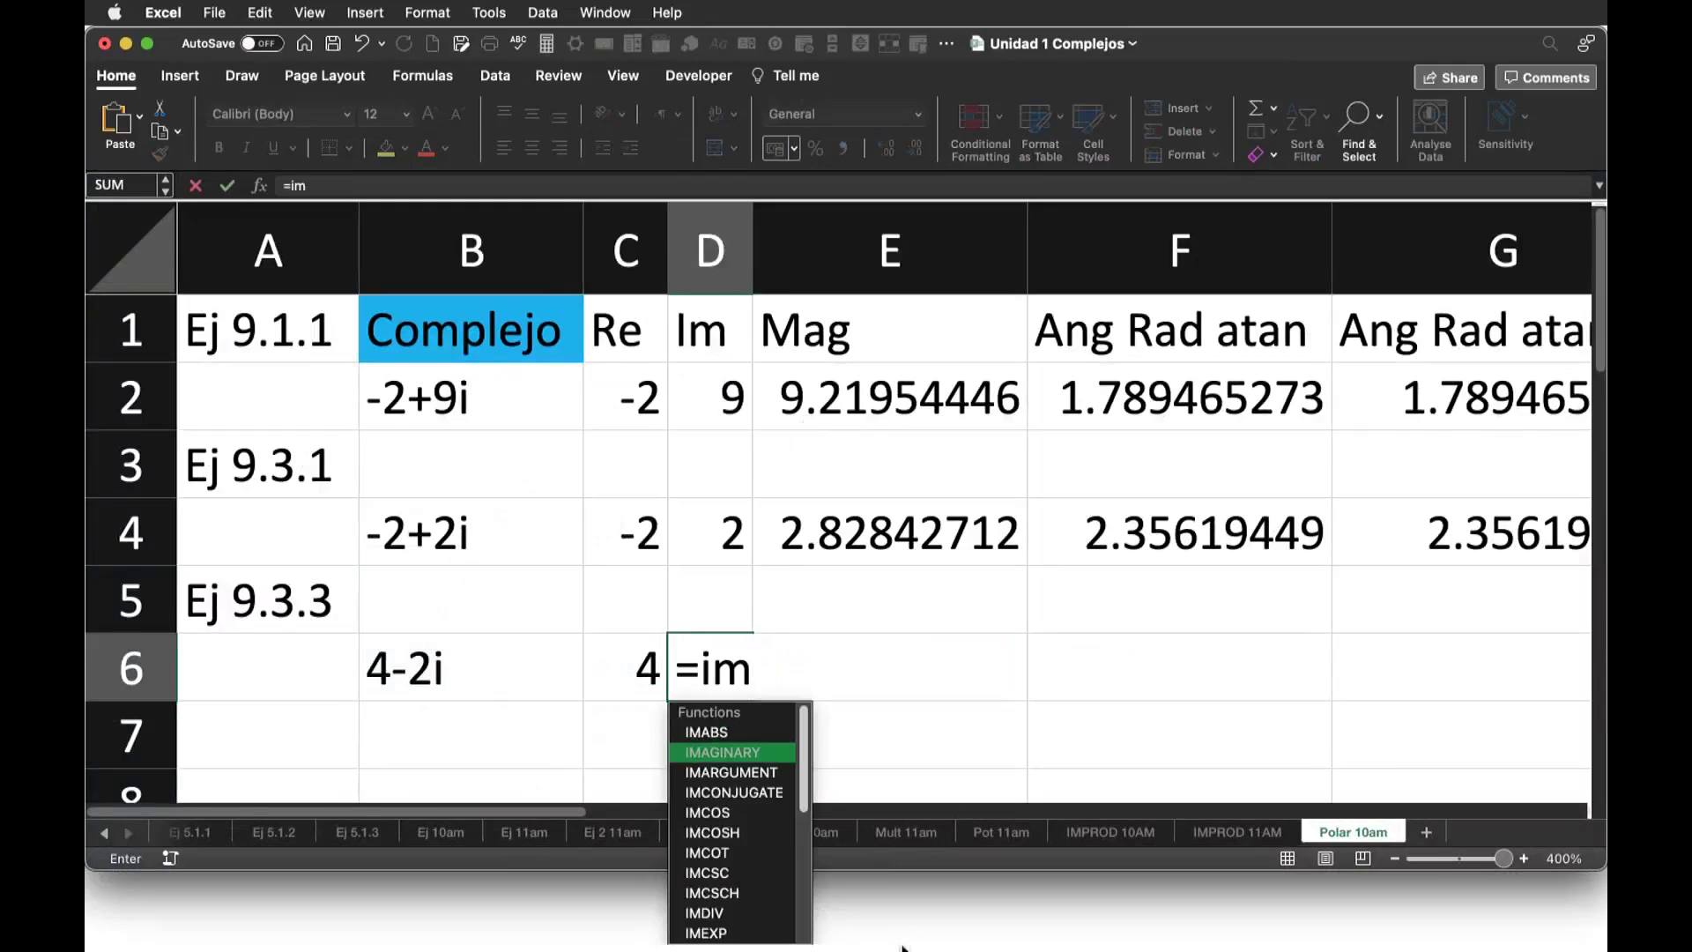
pyautogui.press('Tab')
pyautogui.press('Left')
pyautogui.press('Left')
pyautogui.write(')')
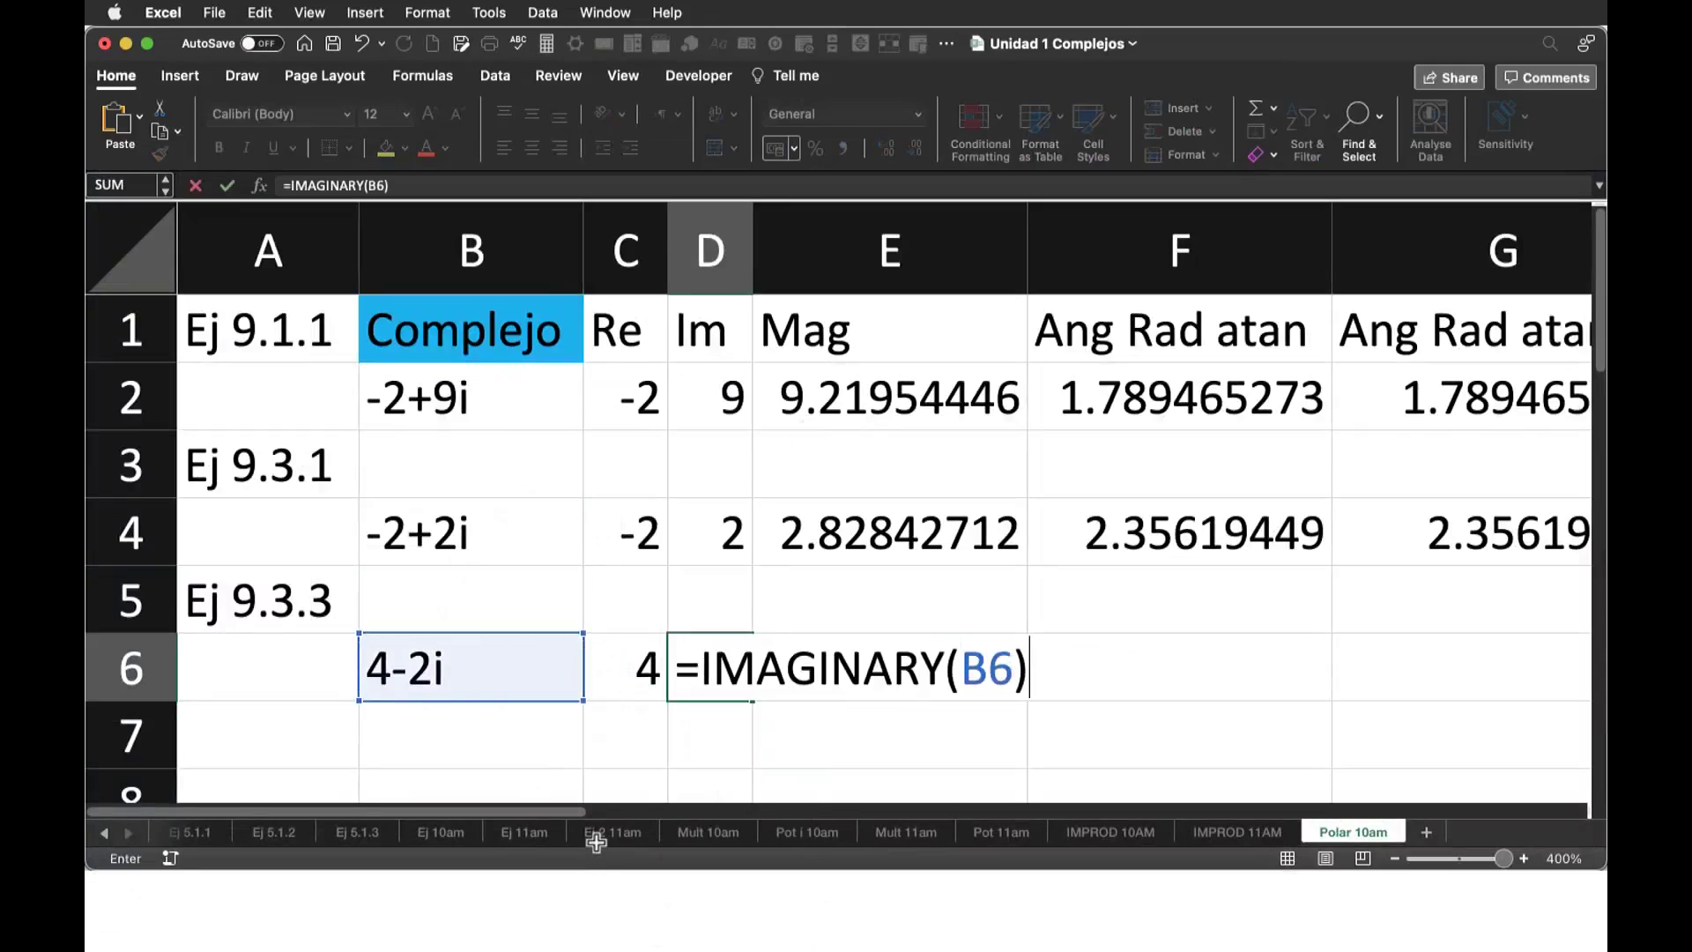
pyautogui.press('Return')
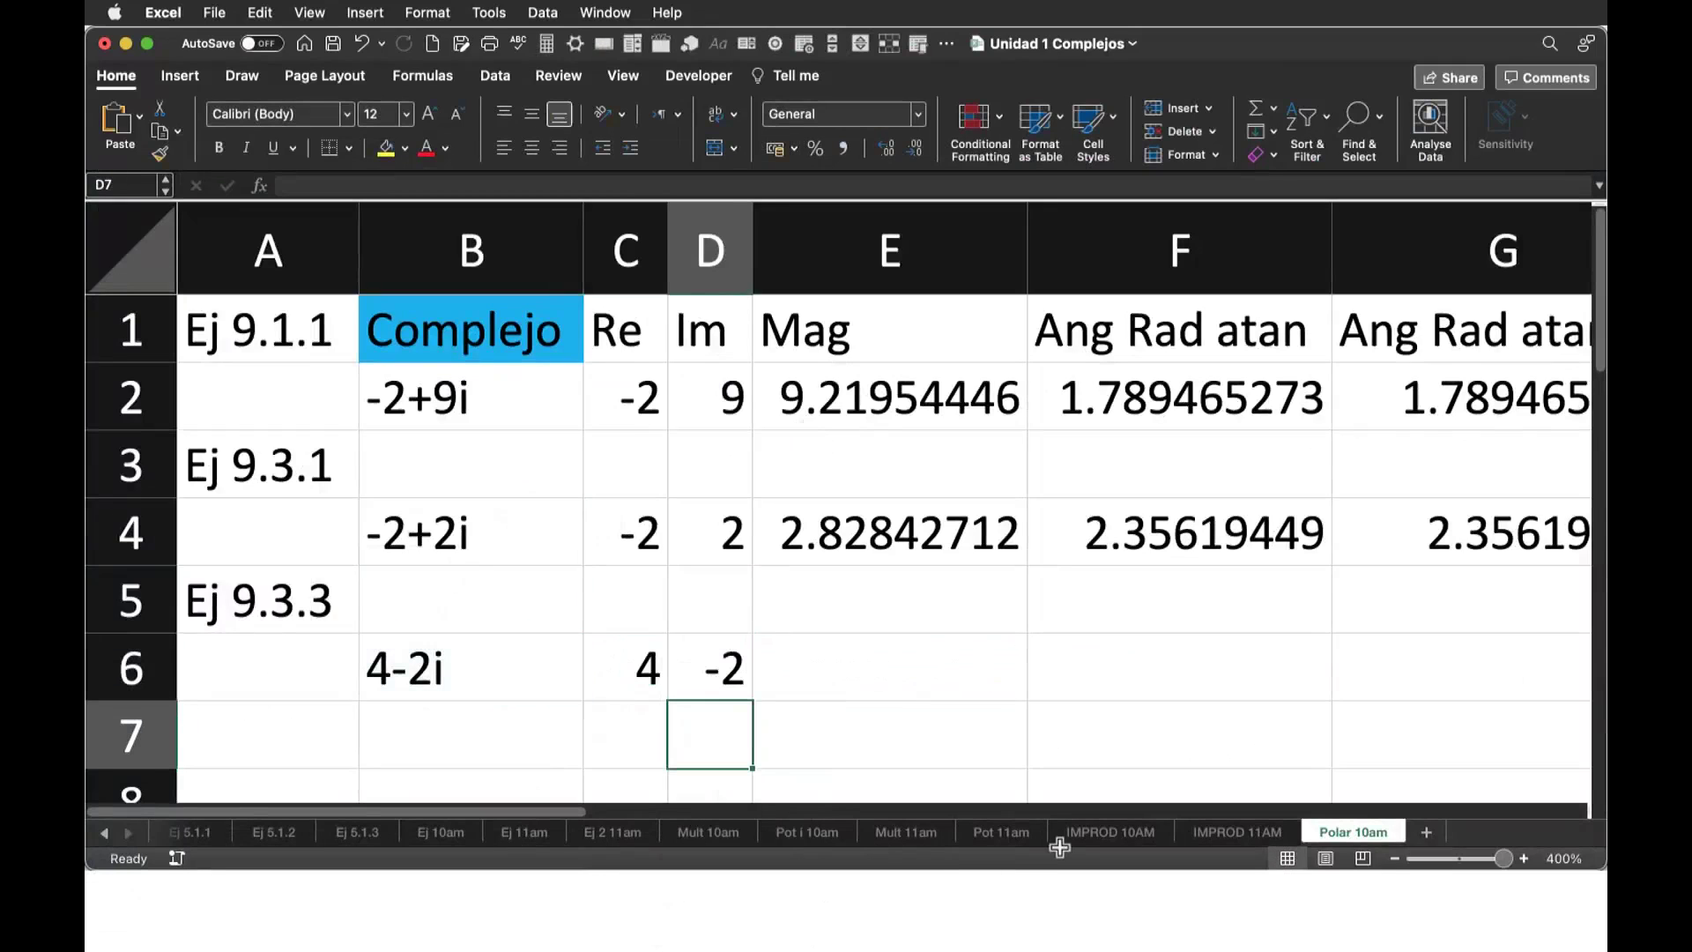
pyautogui.press('Up')
pyautogui.press('Right')
pyautogui.write('=')
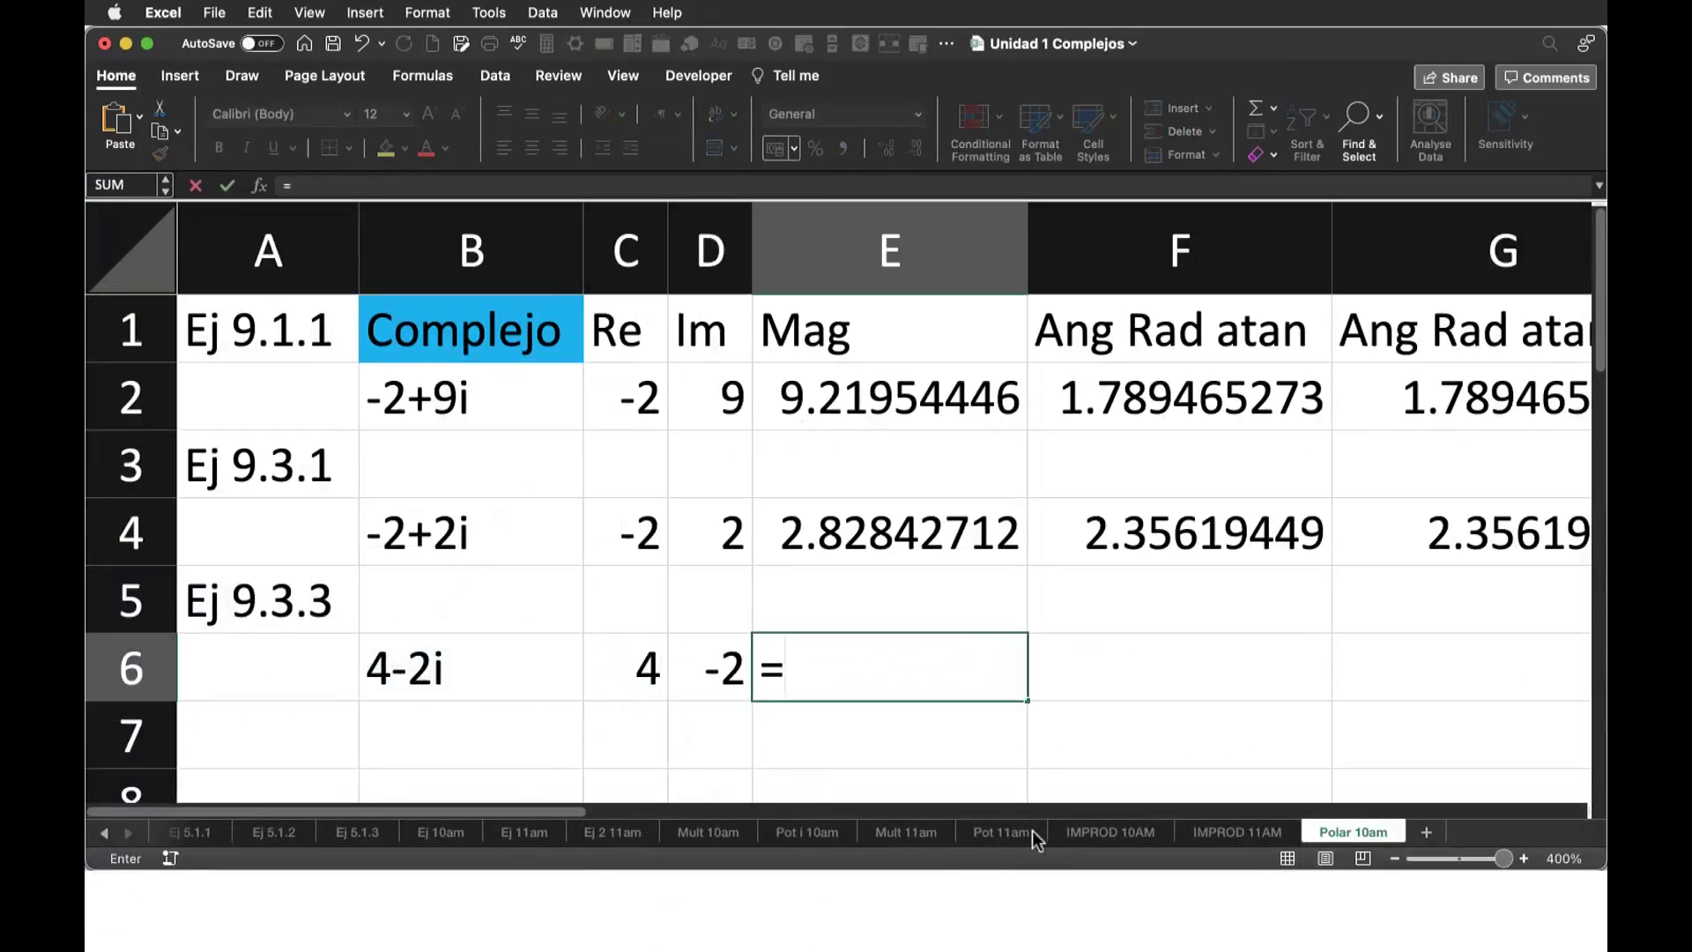
# - Enter =SQRT(C6^2+D6^2) in E6, giving the magnitude 4.47213595
pyautogui.press('F2')
pyautogui.write('sqrt')
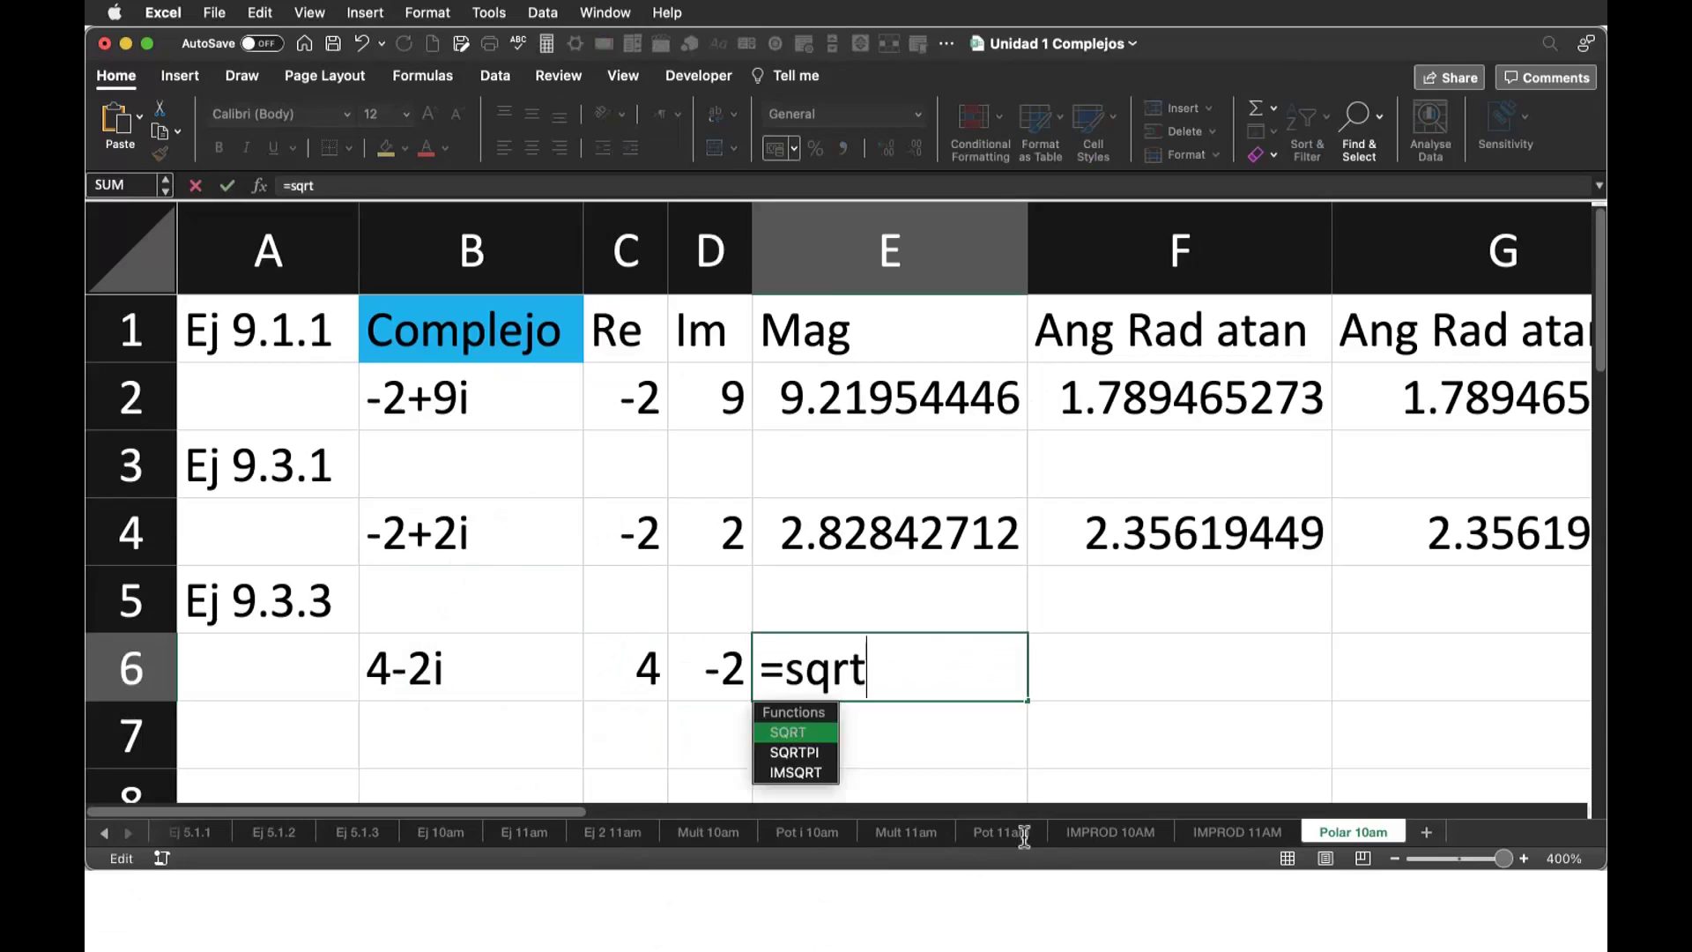
pyautogui.write('(')
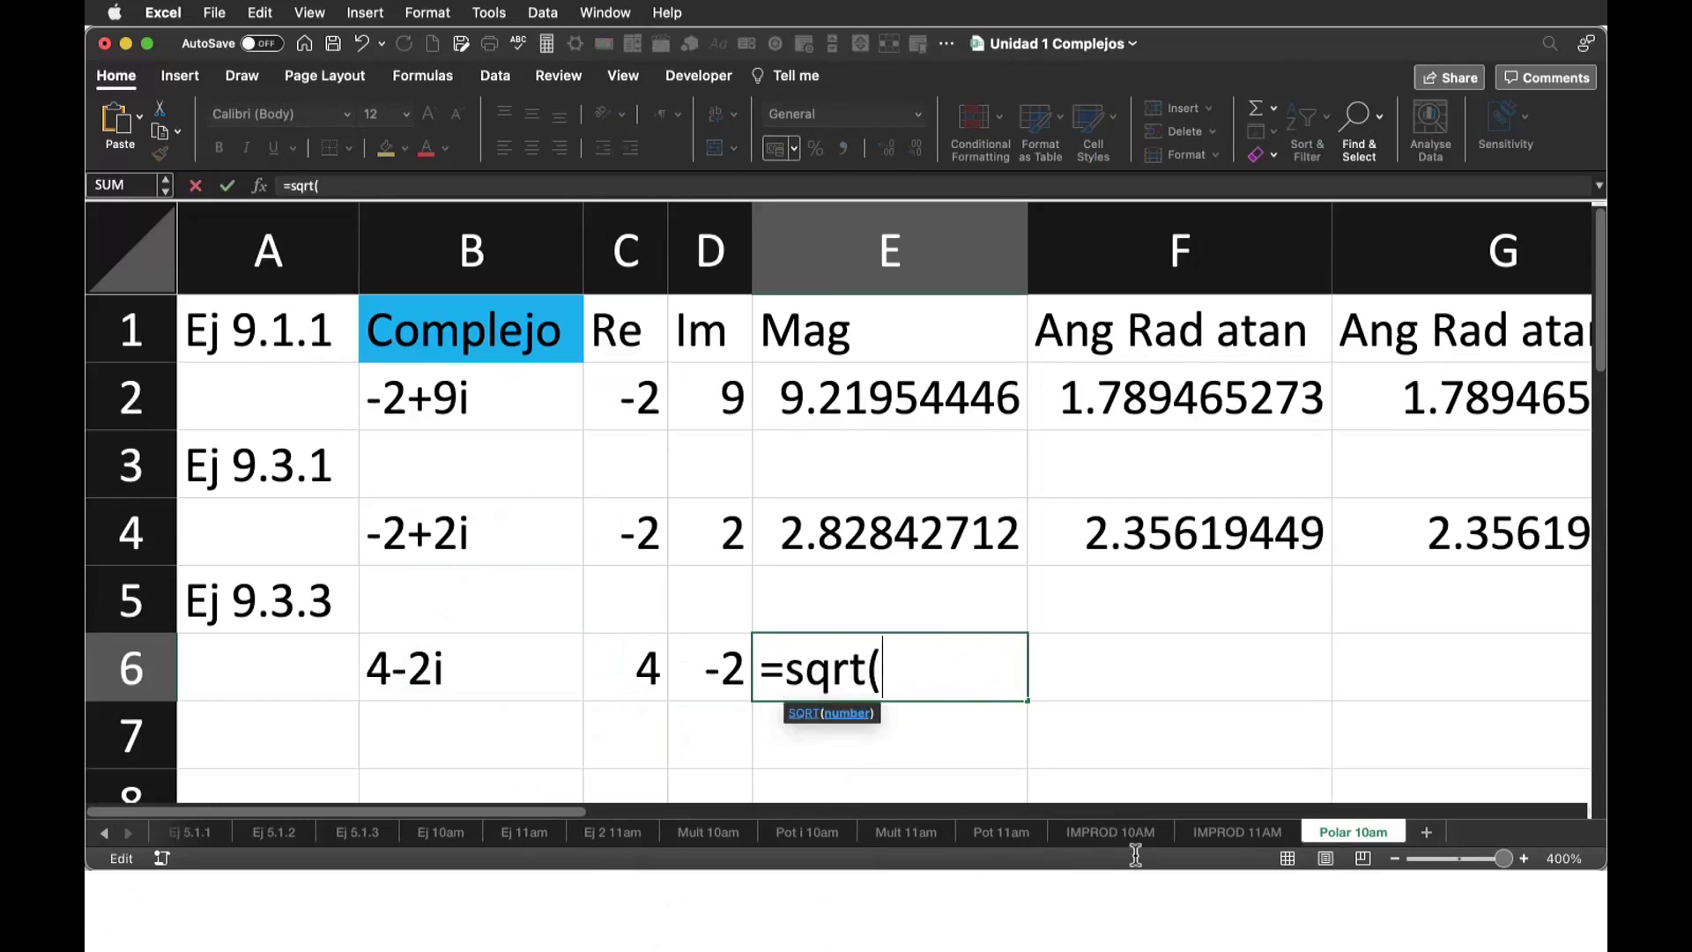
pyautogui.click(628, 667)
pyautogui.write('^2+')
pyautogui.press('Left')
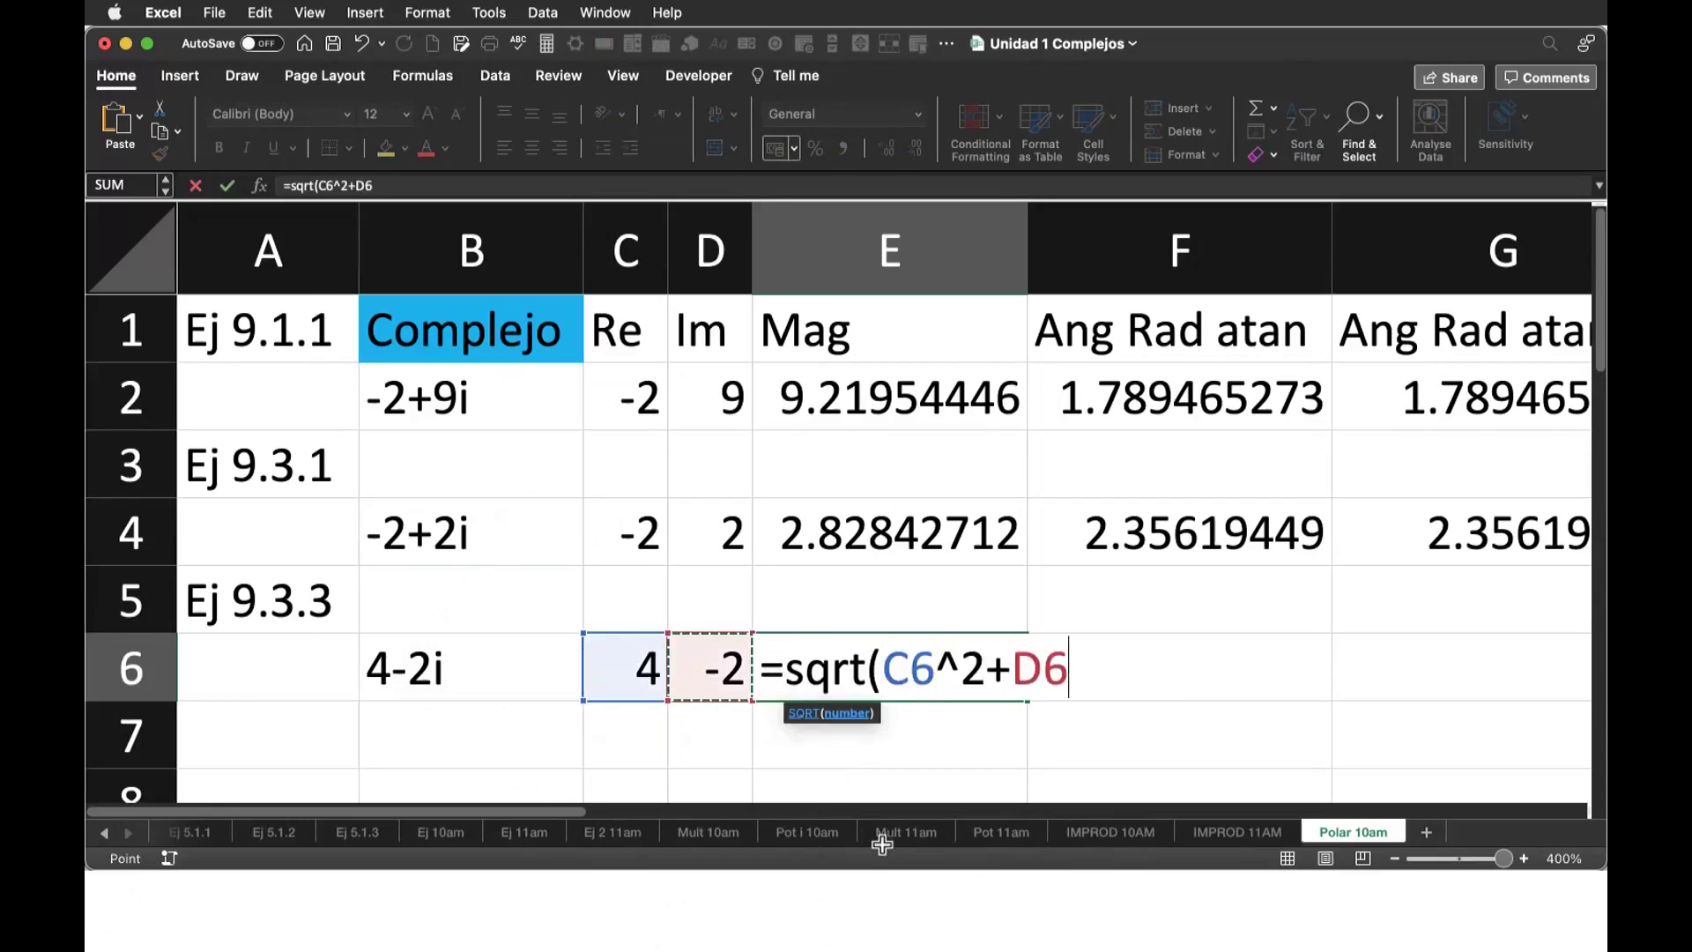
pyautogui.write('^2)')
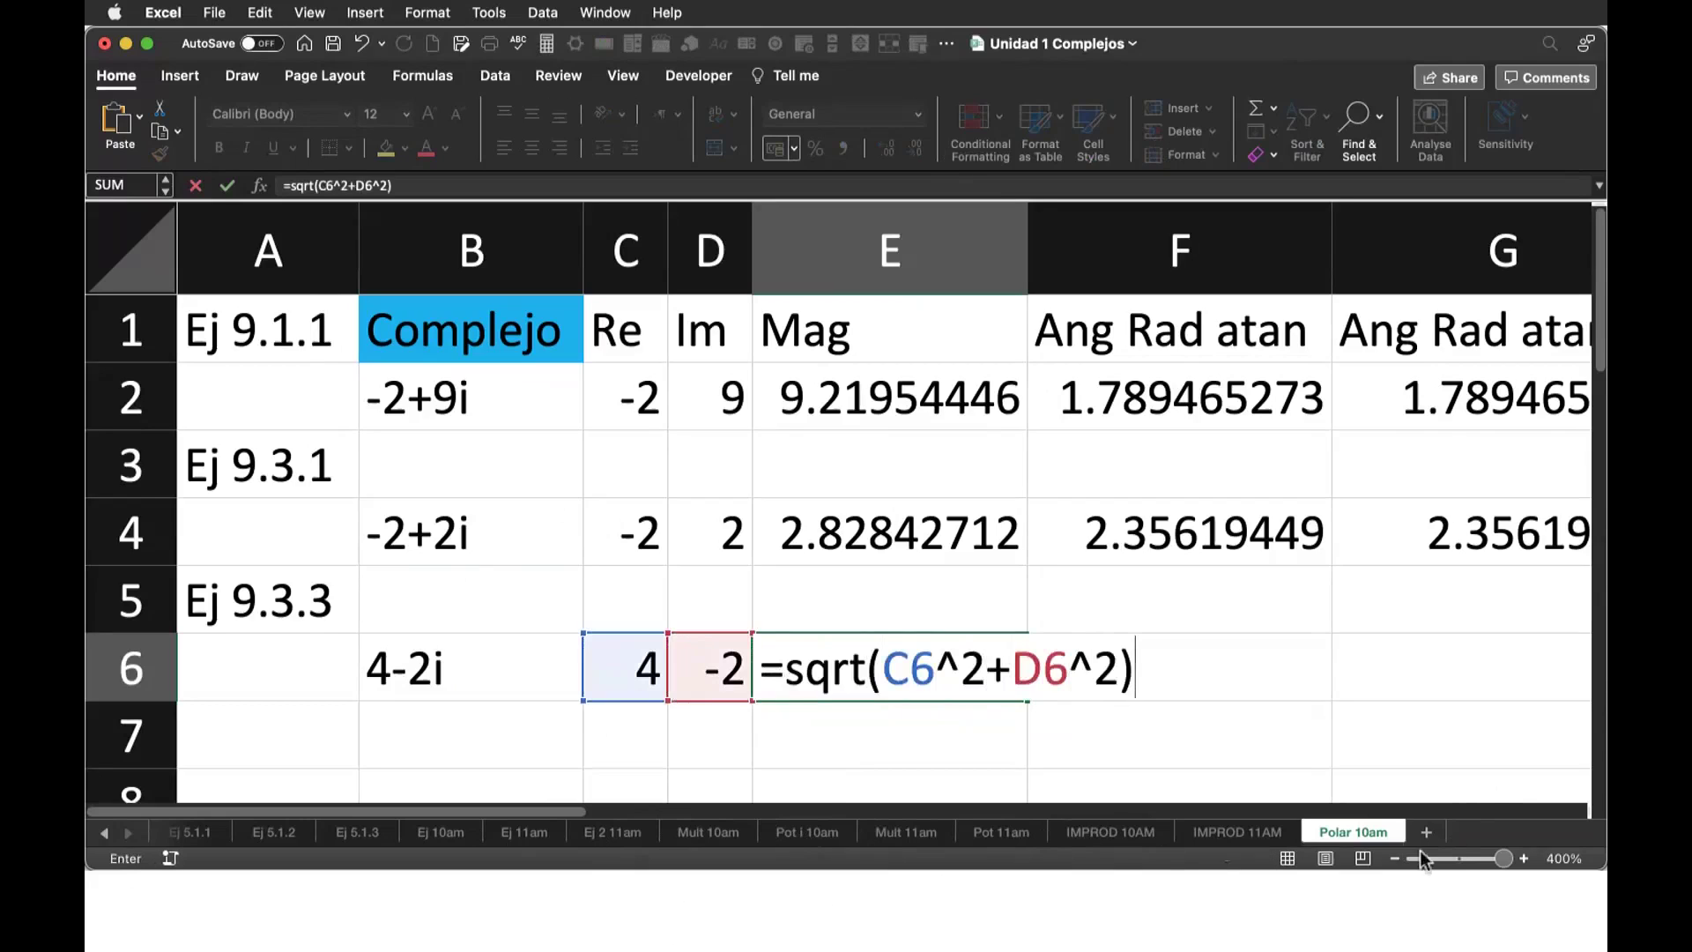
pyautogui.press('F2')
pyautogui.press('Left')
pyautogui.press('Left')
pyautogui.press('Return')
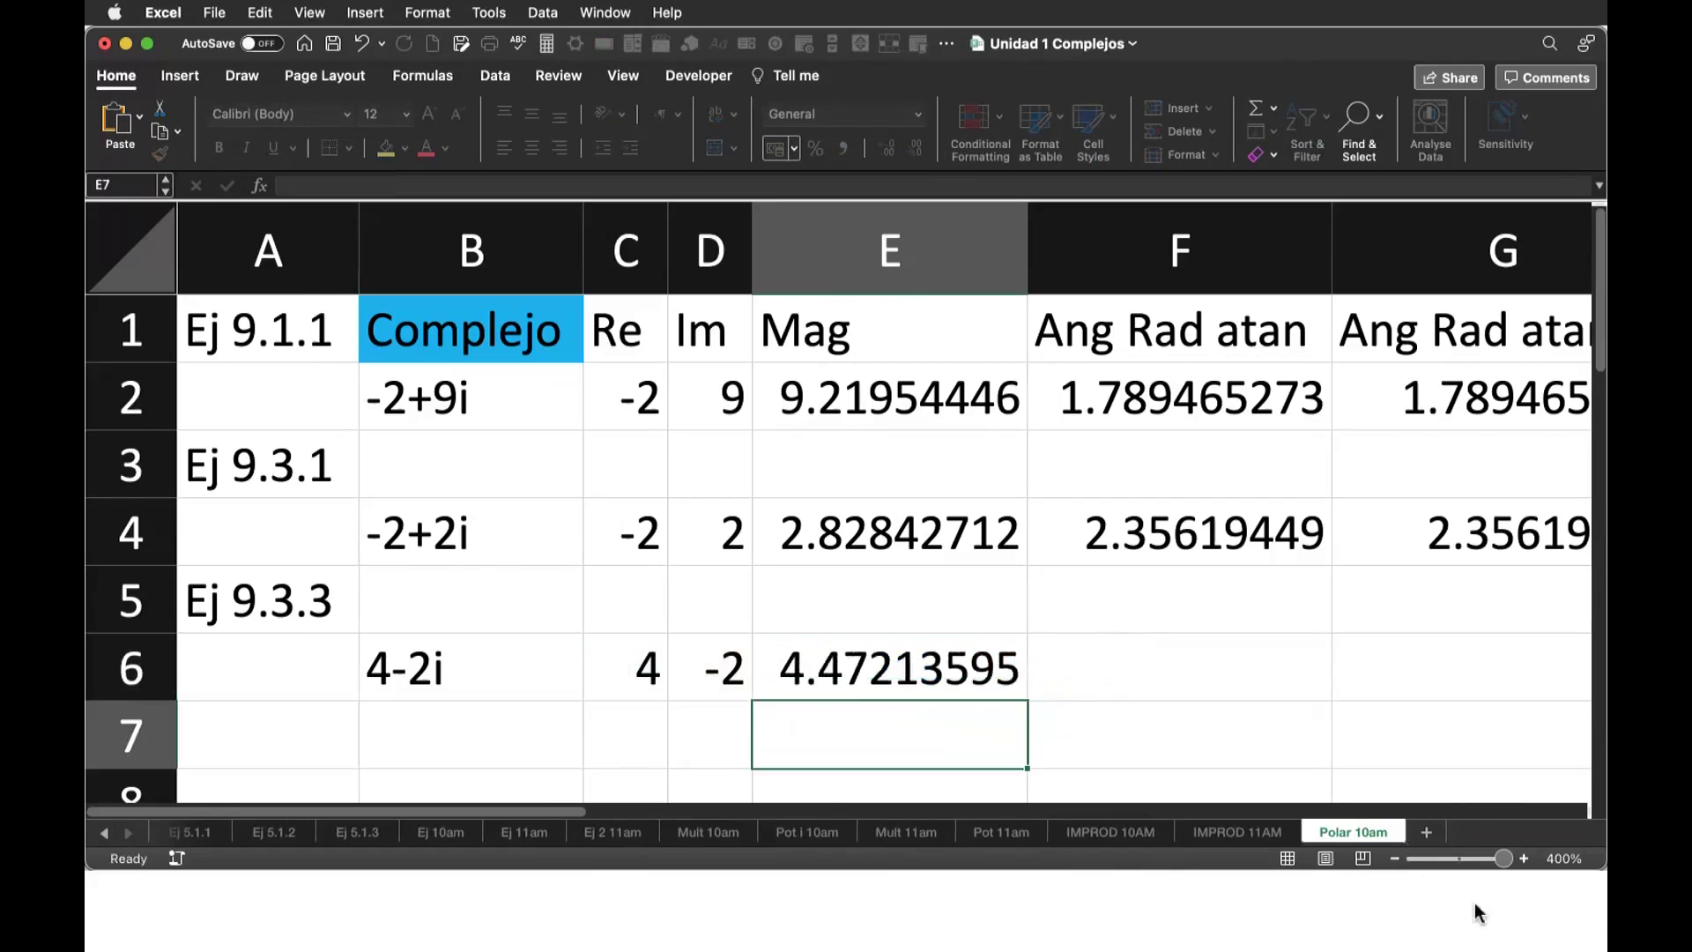
pyautogui.press('Up')
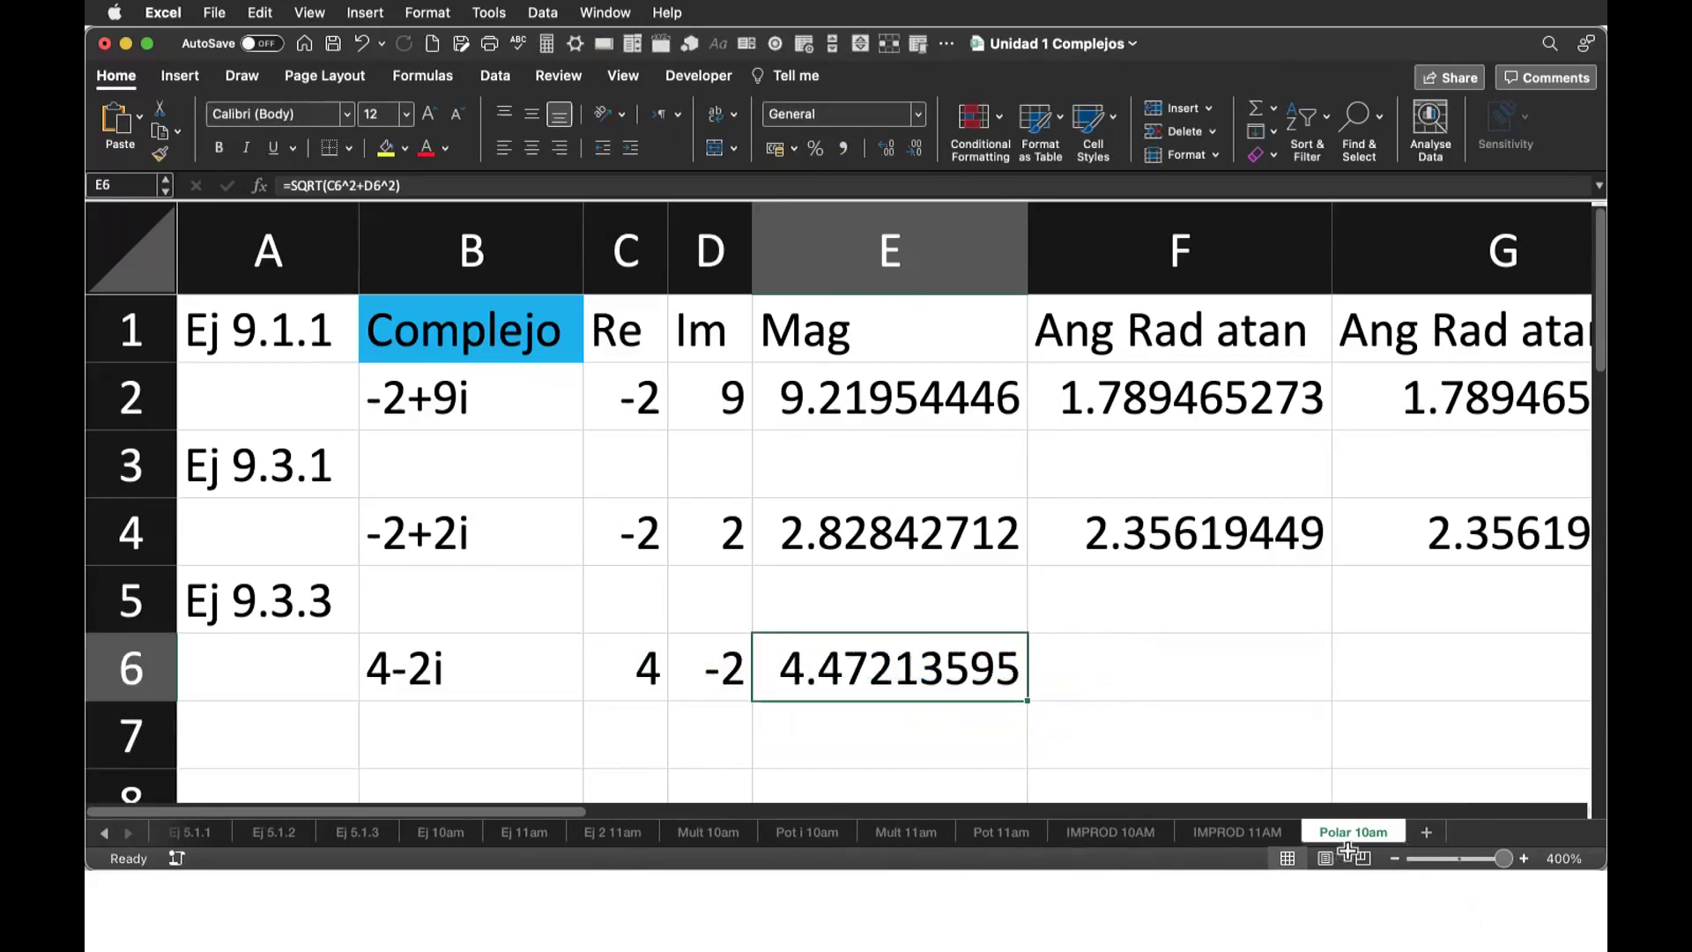
pyautogui.press('Right')
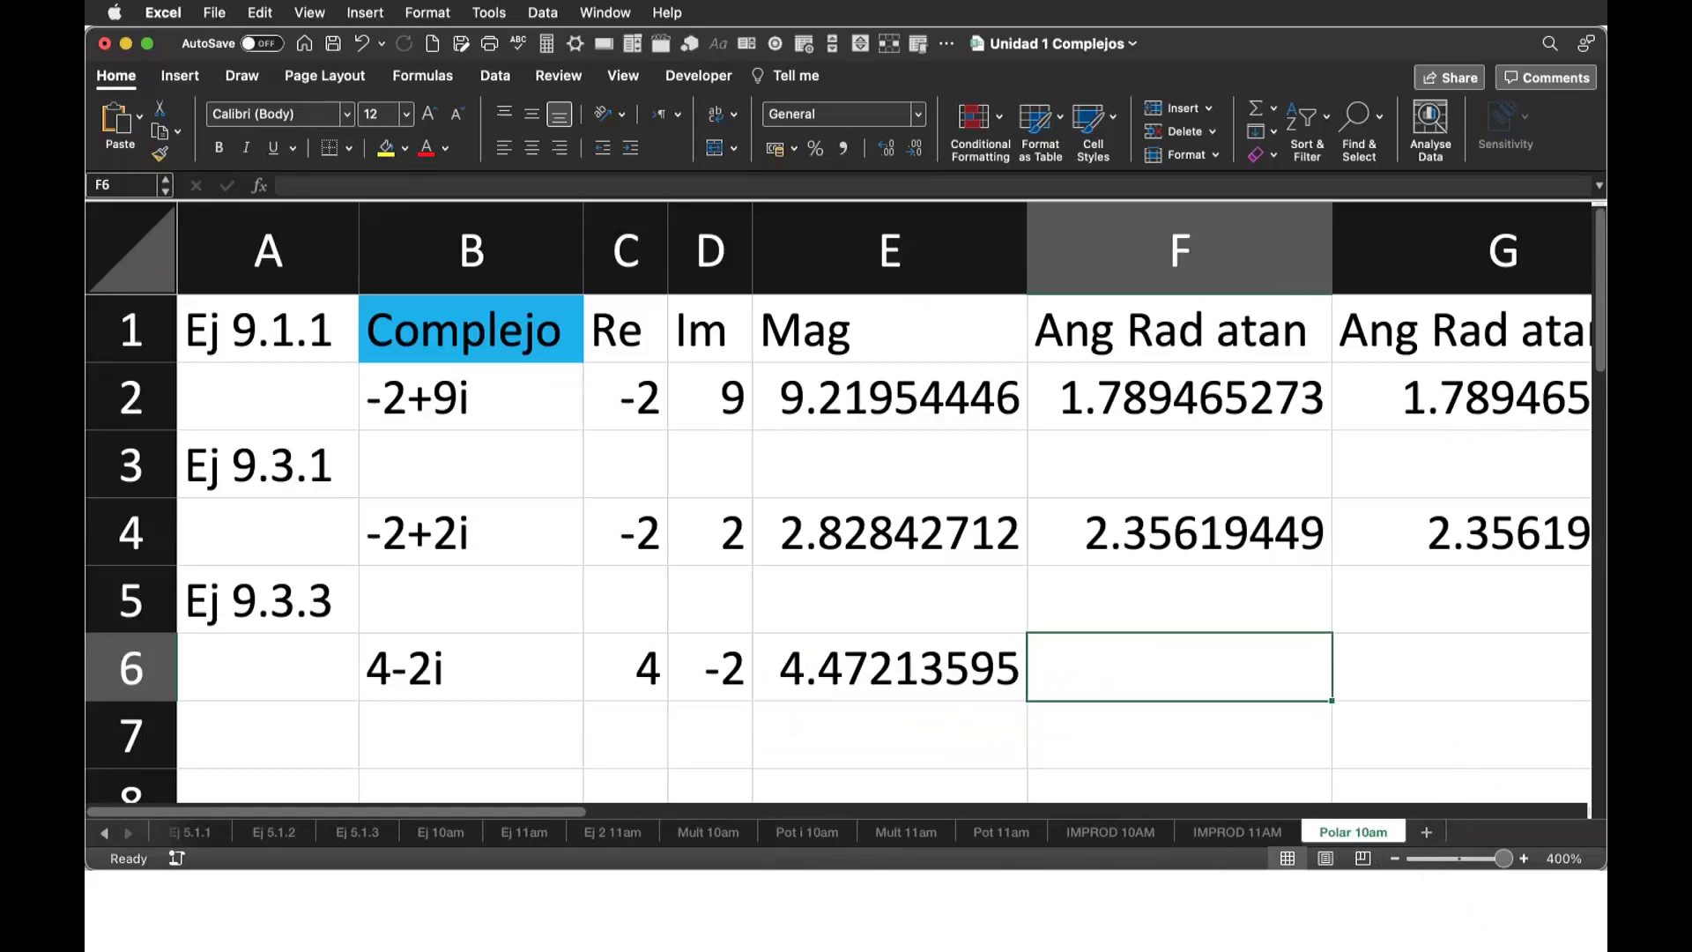
# - Check the Ang Rad atan and atan2 headings, then start a formula in cell F6
pyautogui.hscroll(2, 1137, 432)
pyautogui.hscroll(2, 1137, 432)
pyautogui.hscroll(2, 1137, 432)
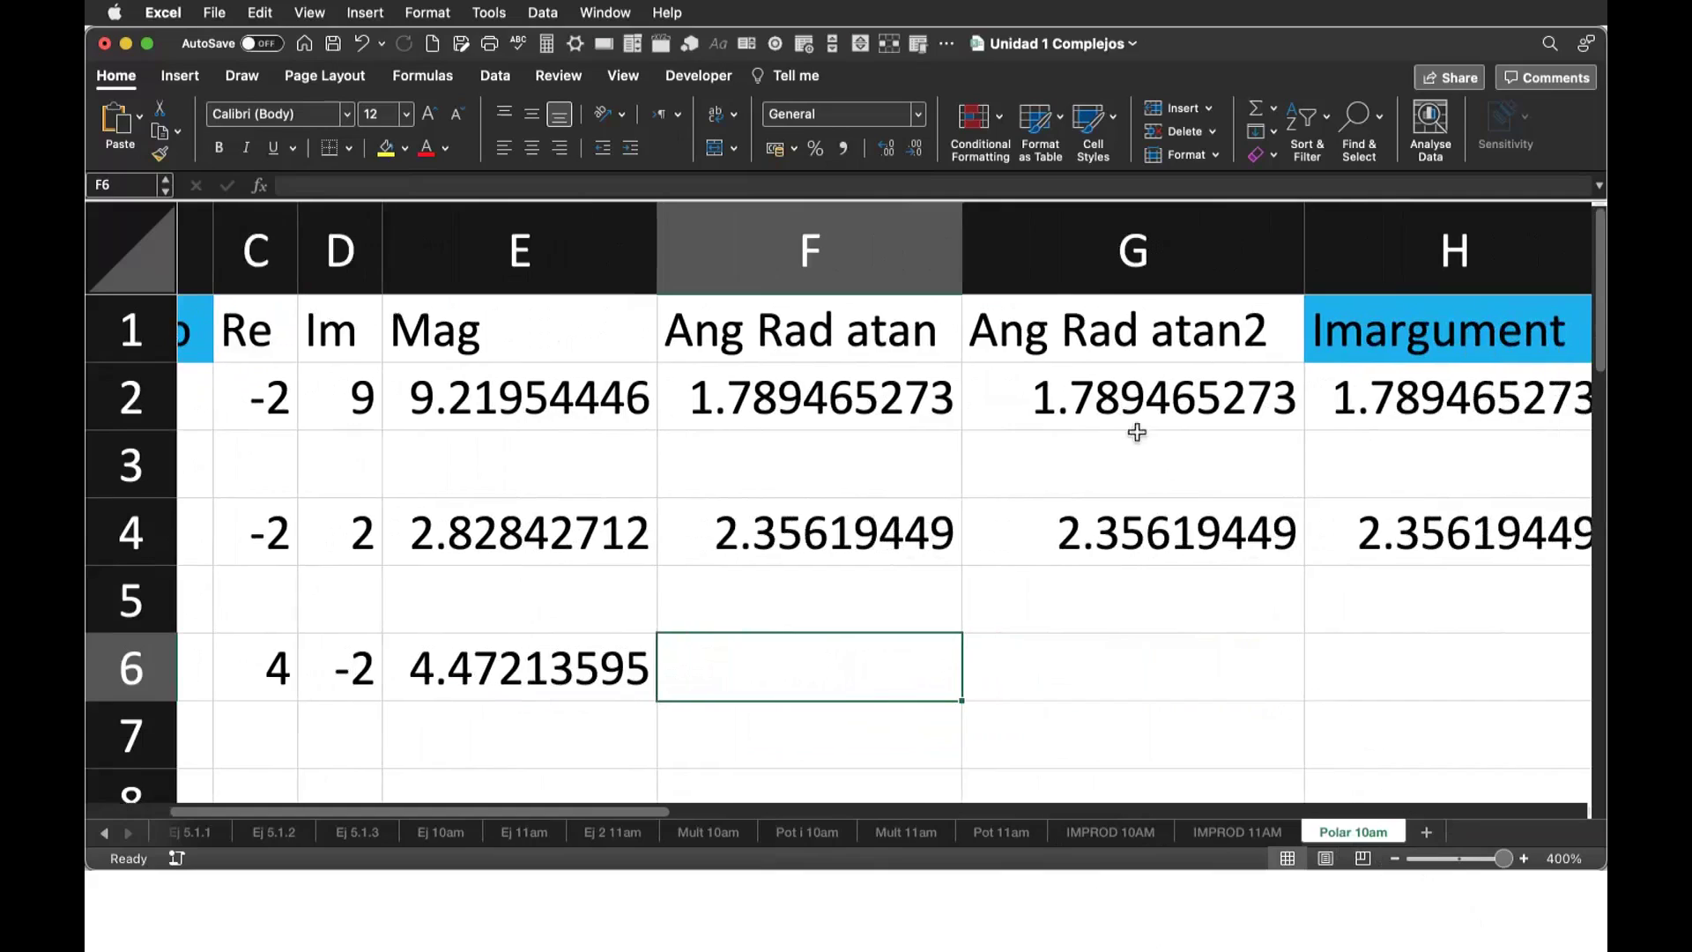
pyautogui.press('Up')
pyautogui.press('Up')
pyautogui.press('Up')
pyautogui.press('Right')
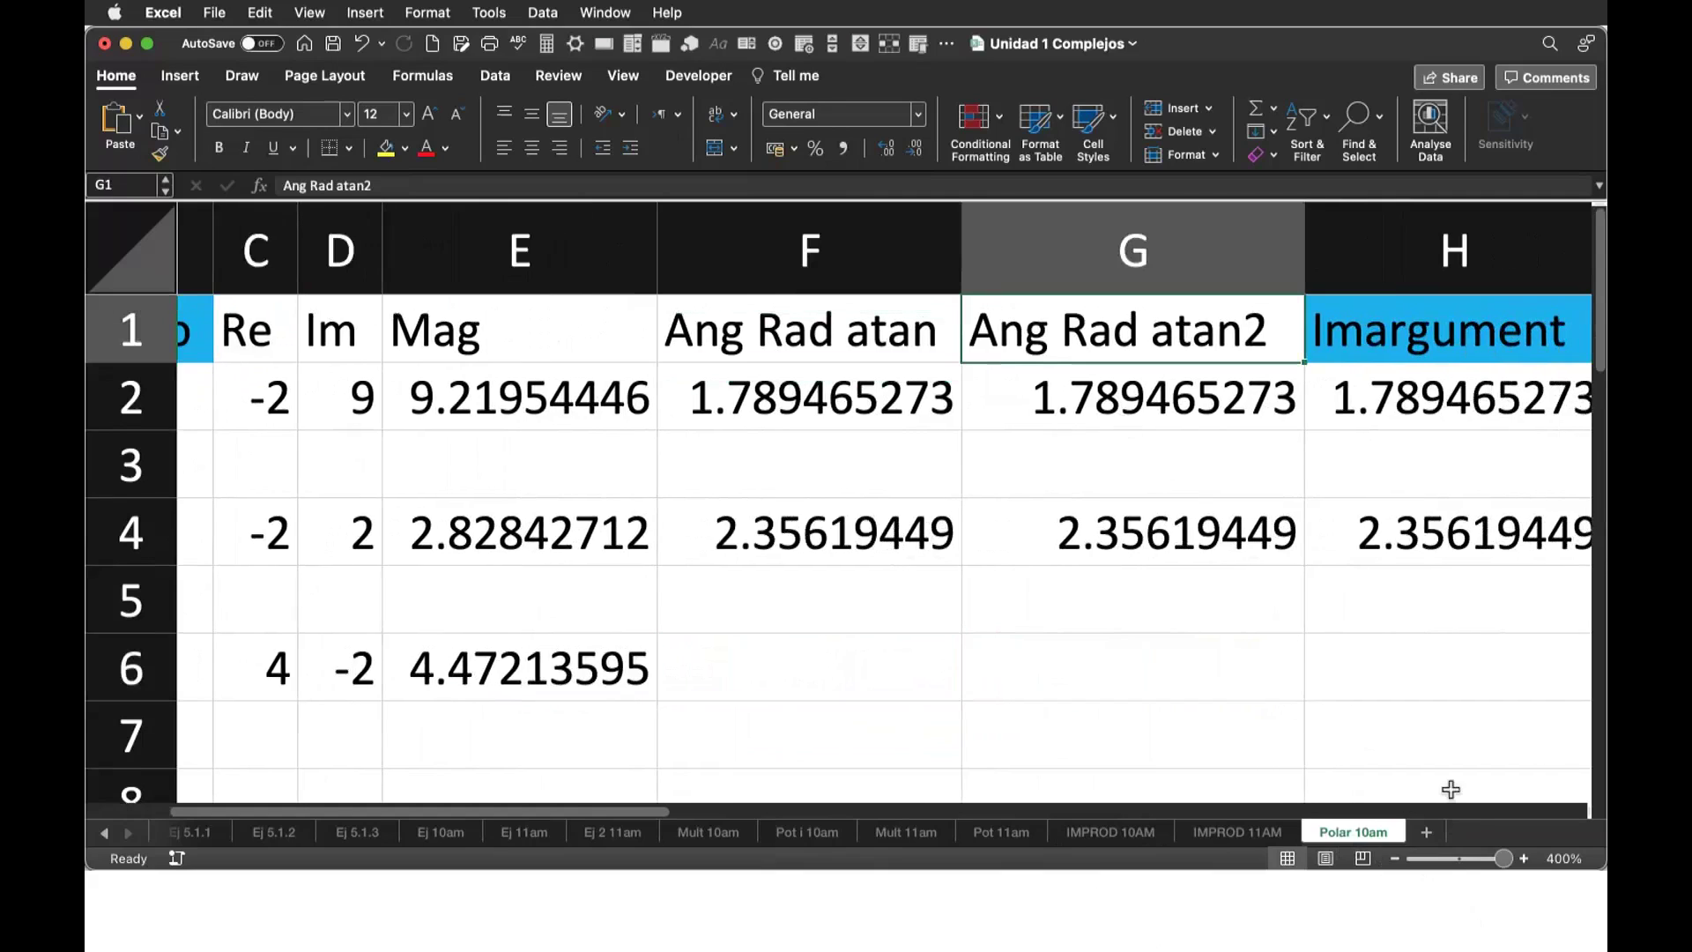
pyautogui.hscroll(-2, 1450, 785)
pyautogui.hscroll(-2, 1451, 785)
pyautogui.hscroll(-2, 1451, 785)
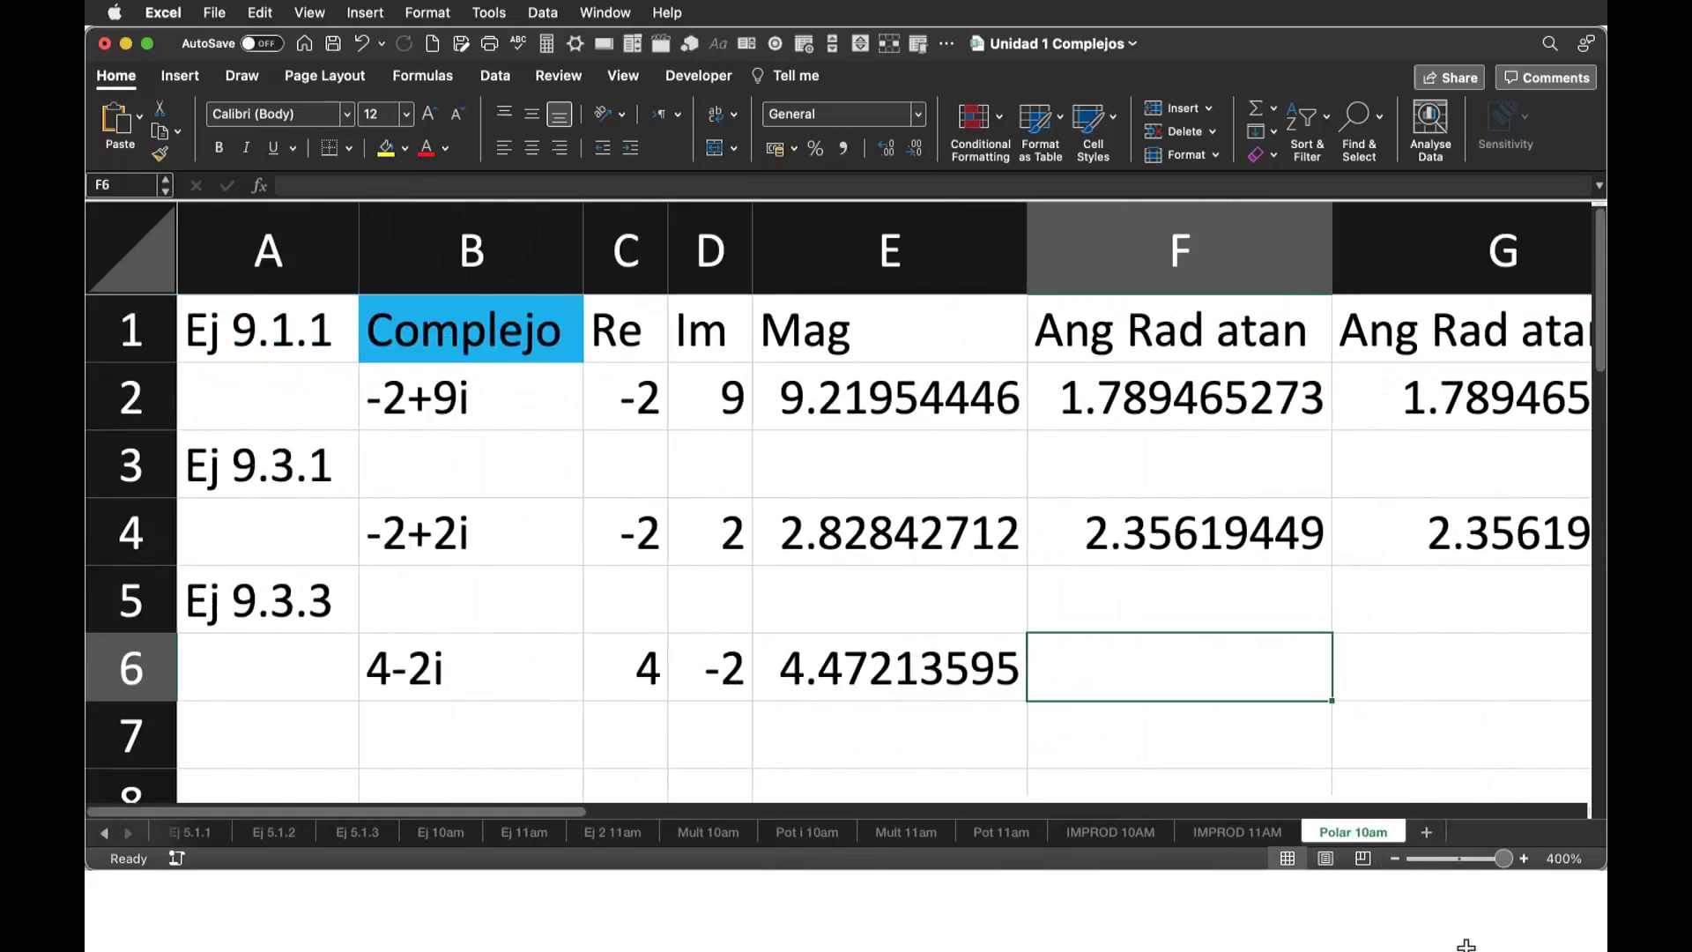
pyautogui.write('=')
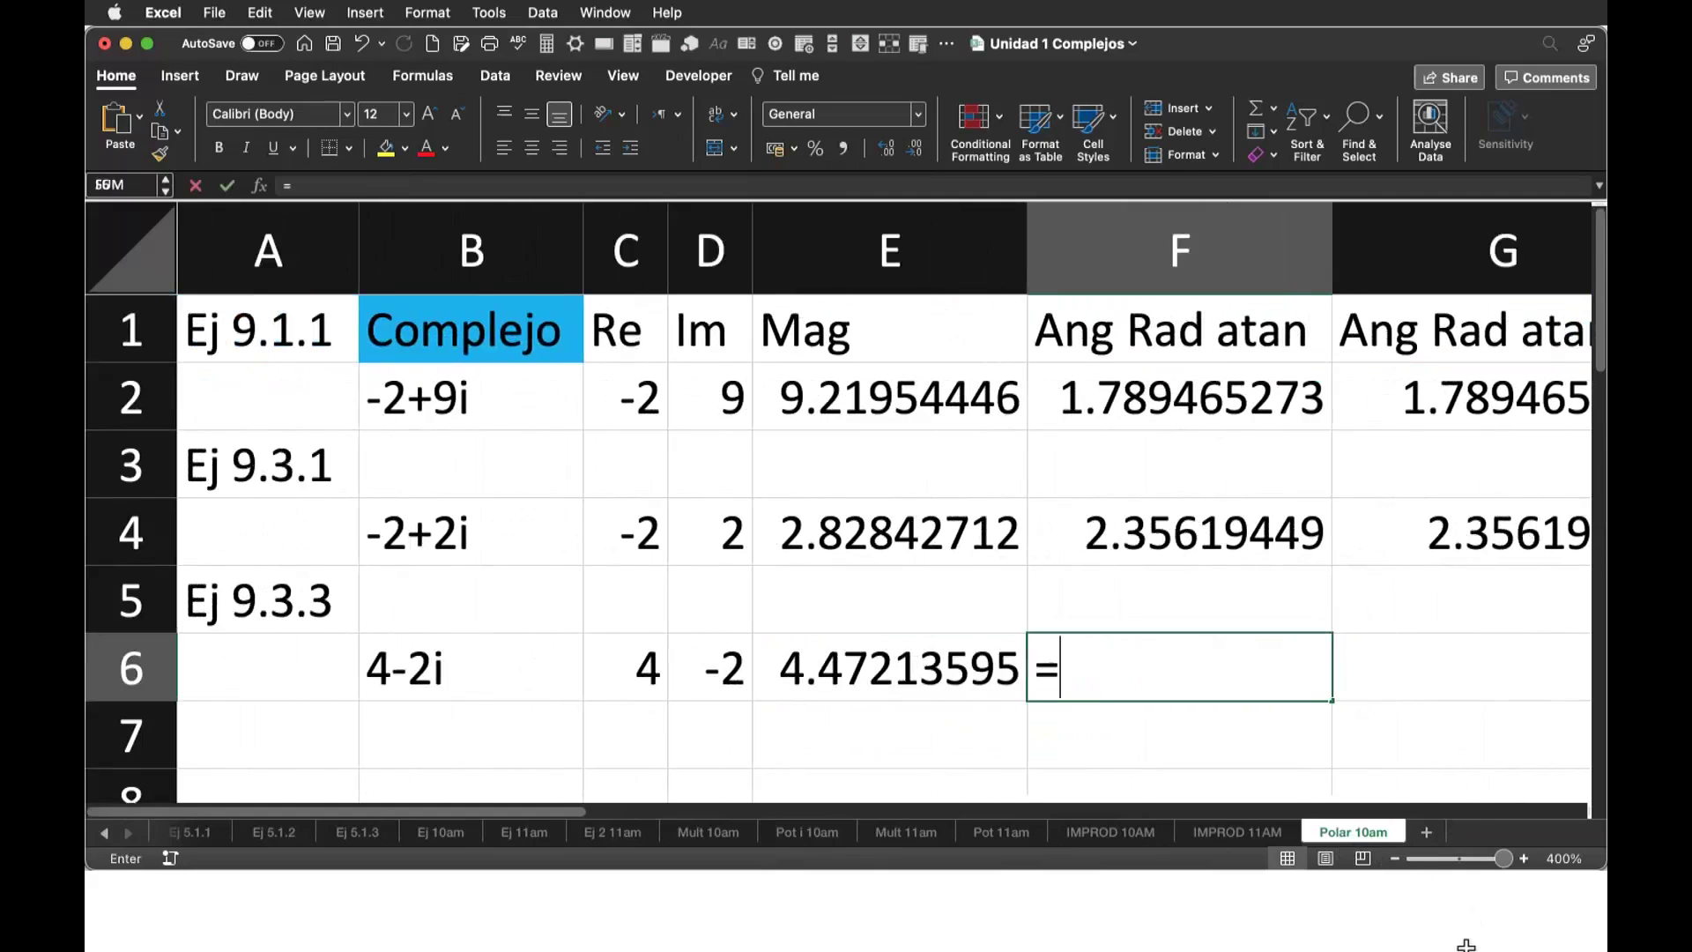
# - Look up the fourth-quadrant angle θ = 333.4349° for 4 − 2i in the Overleaf notes
pyautogui.press('super+Tab')
pyautogui.scroll(-5, 1155, 847)
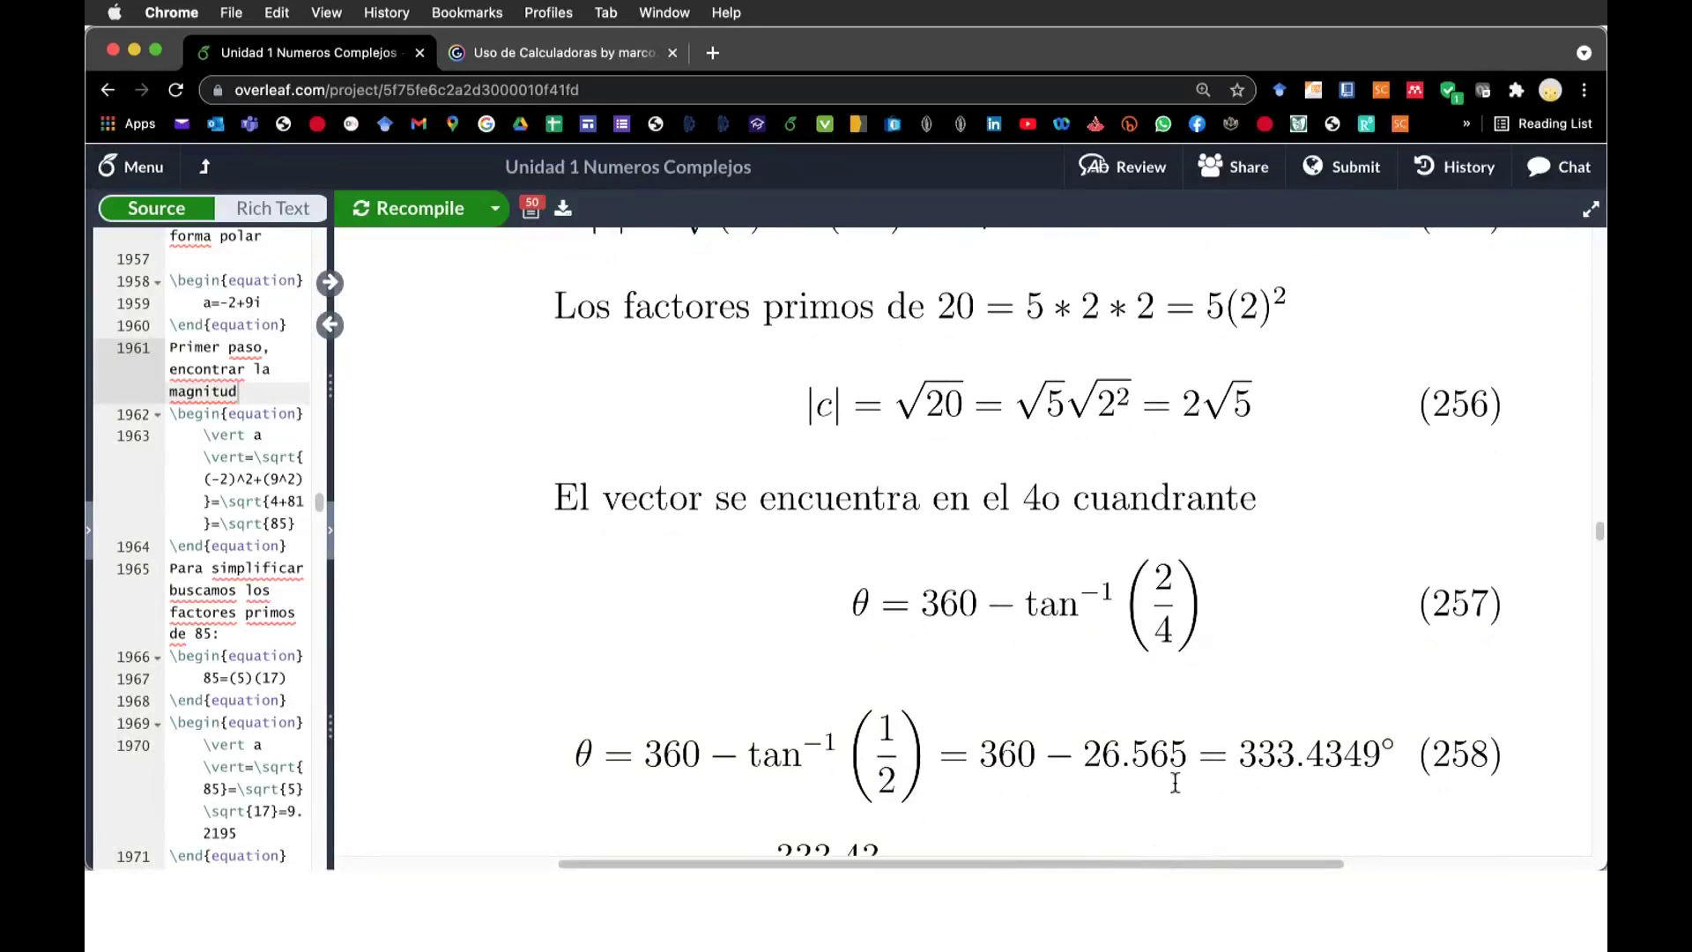
pyautogui.press('super+Tab')
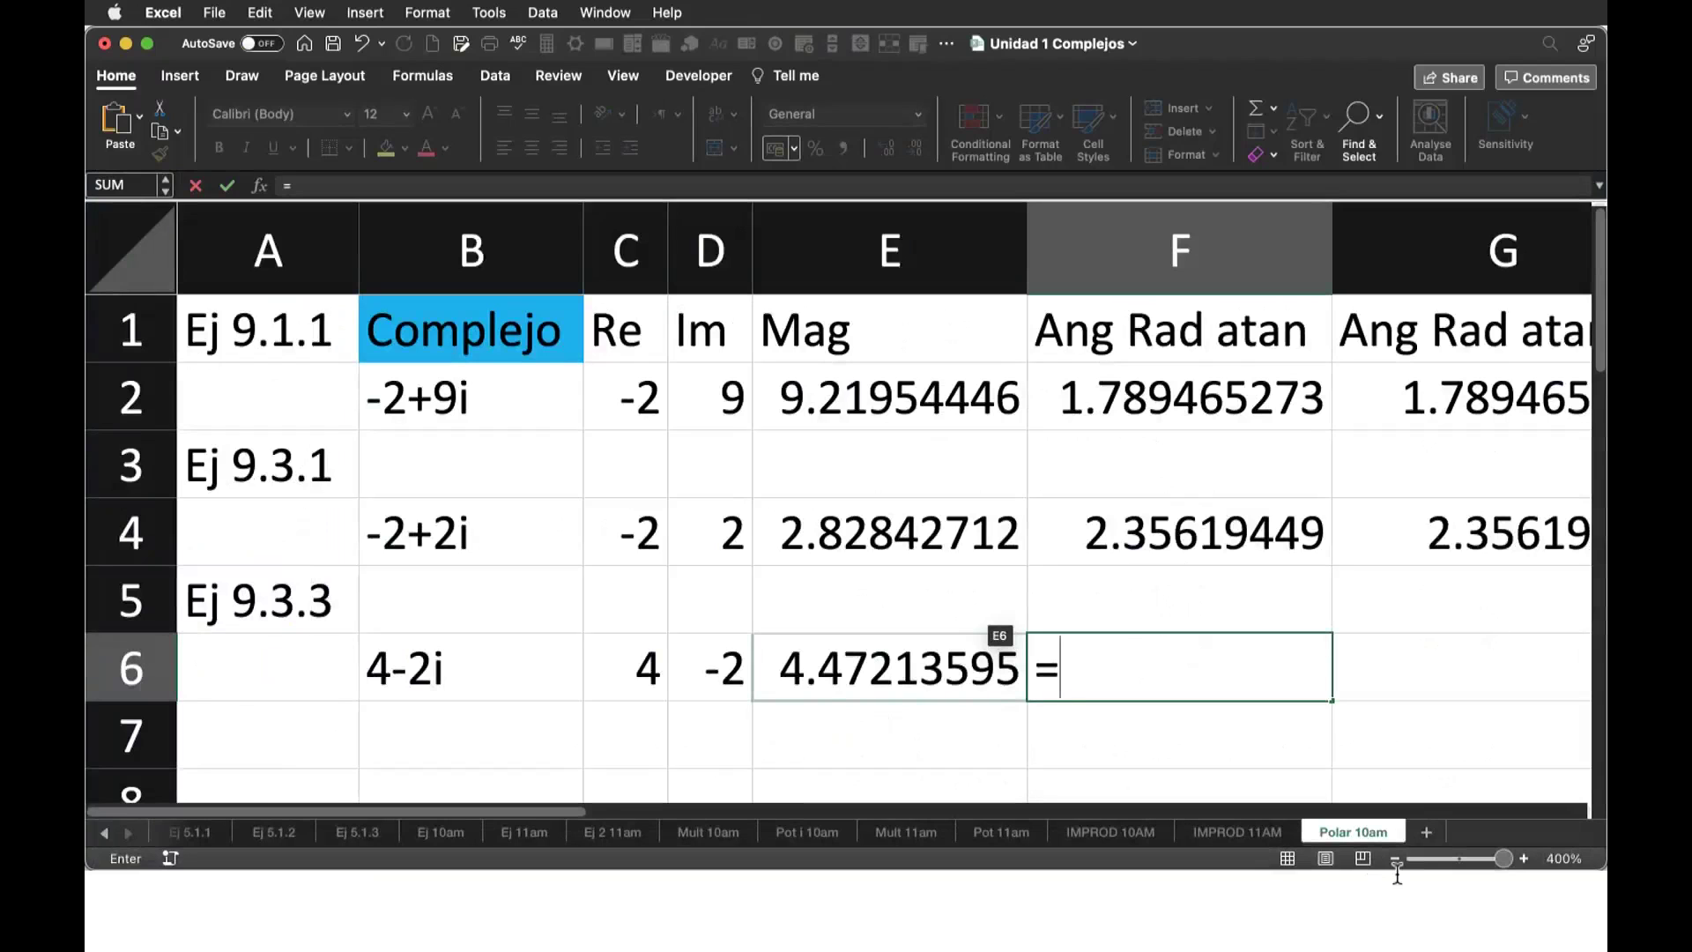
pyautogui.press('super+Tab')
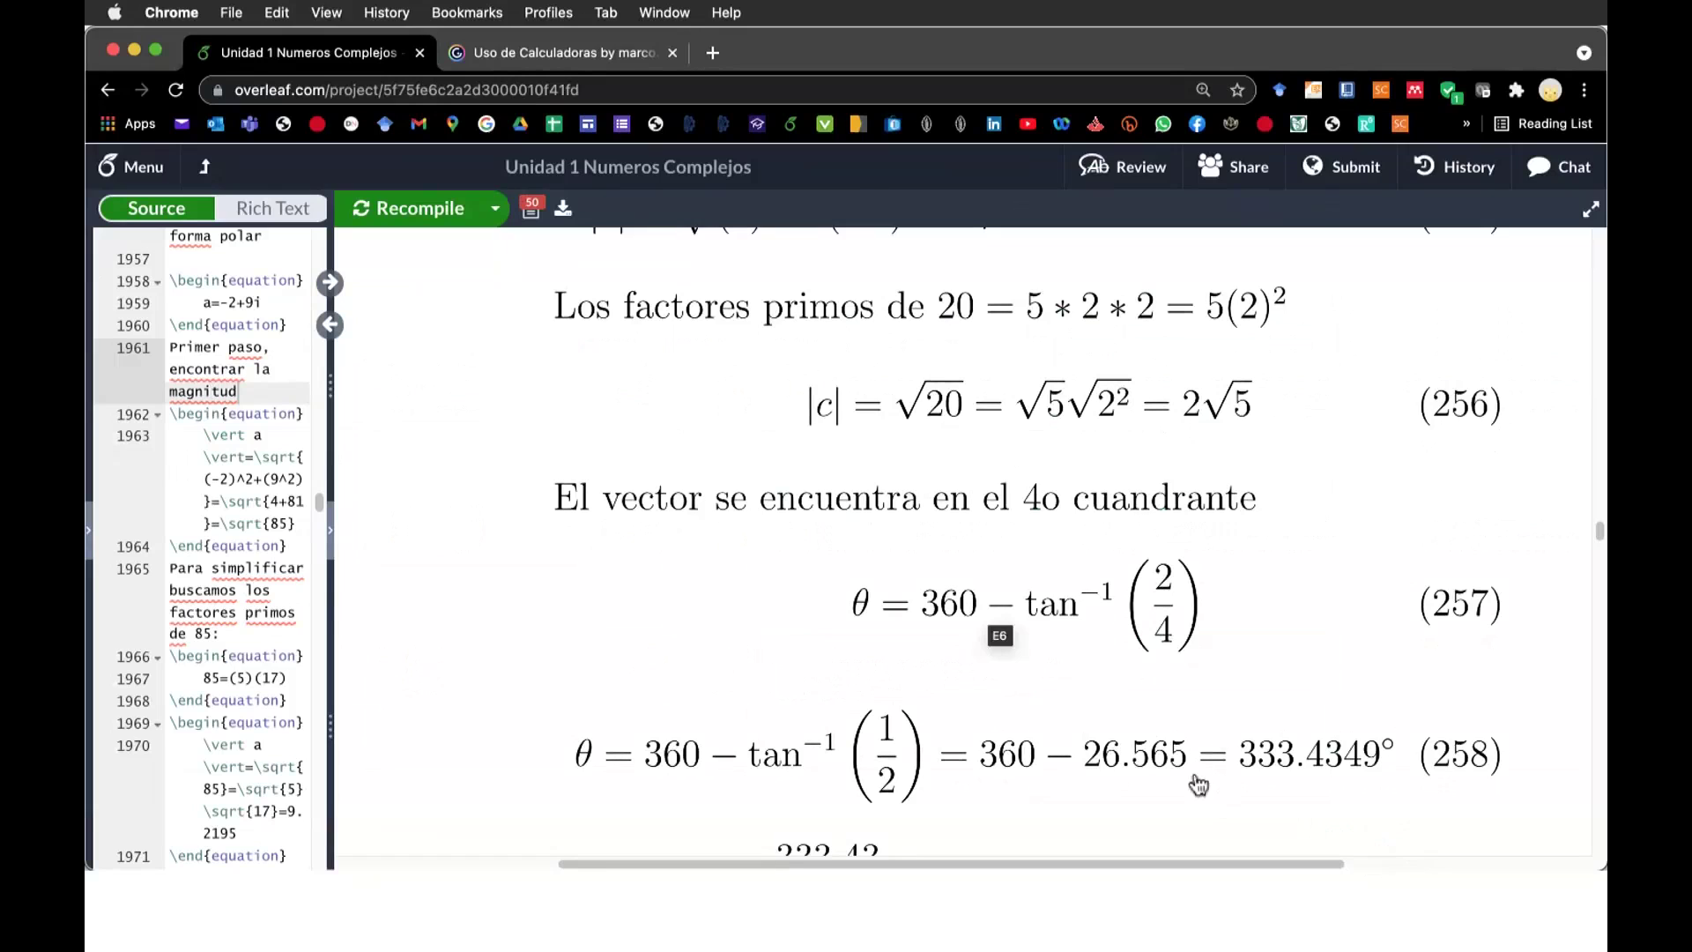
pyautogui.press('super+Tab')
# - Enter =2*PI()-ATAN(ABS(D6)/ABS(C6)) in F6, giving 5.819537698 radians
pyautogui.write('=2')
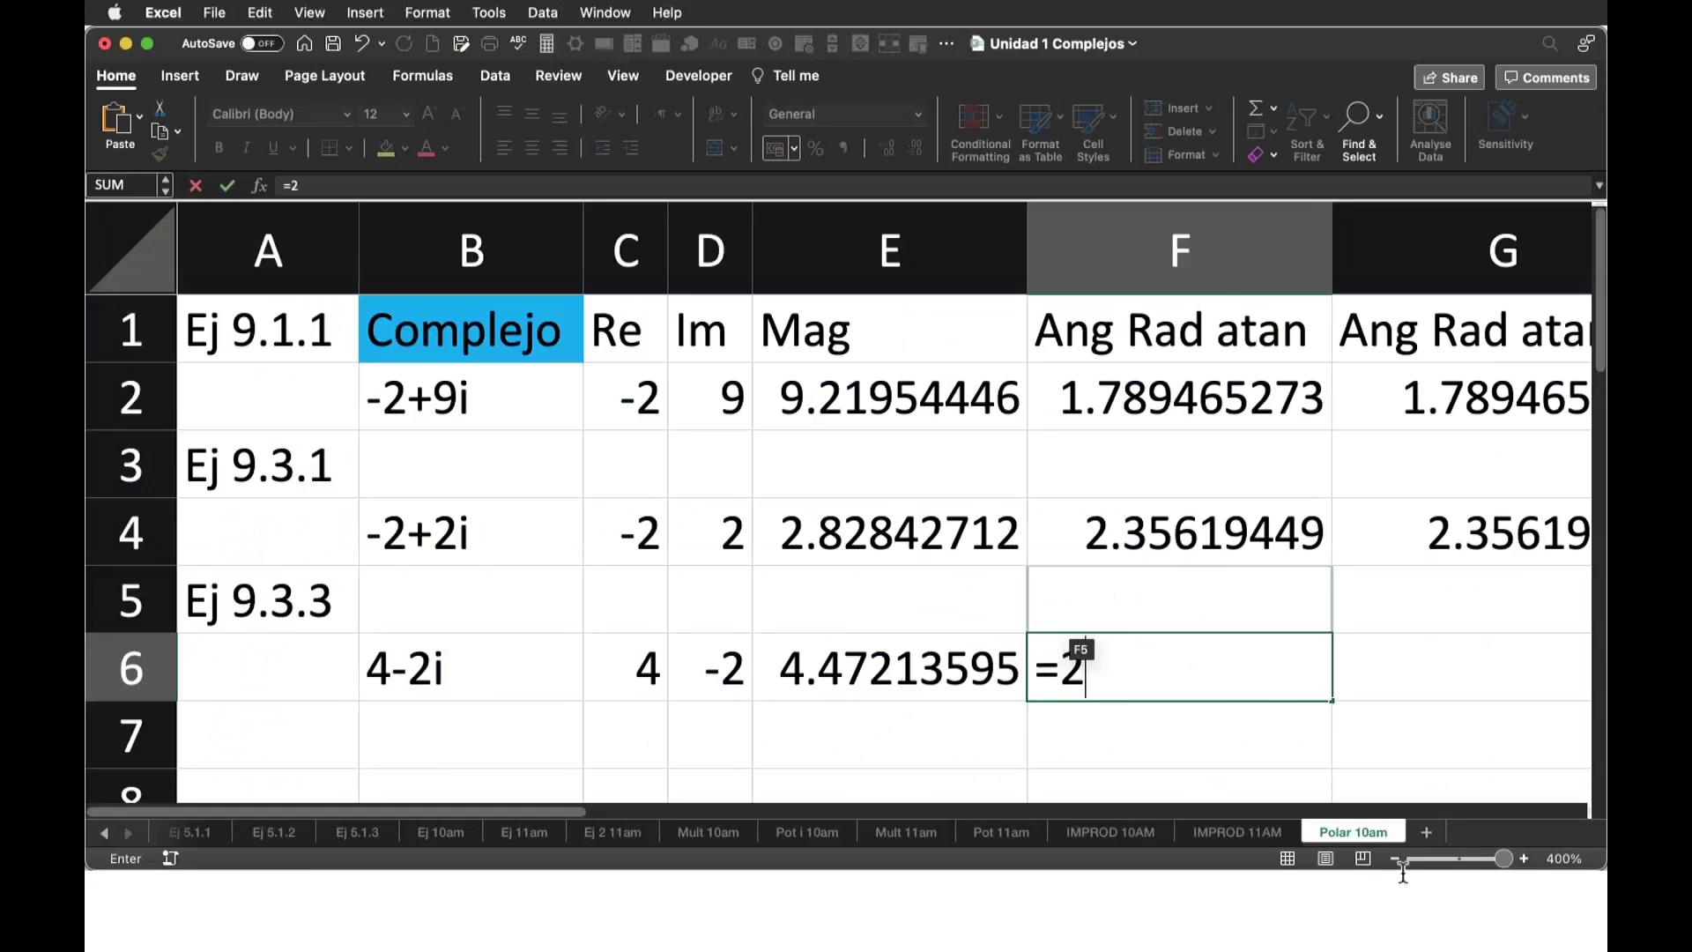
pyautogui.write('*')
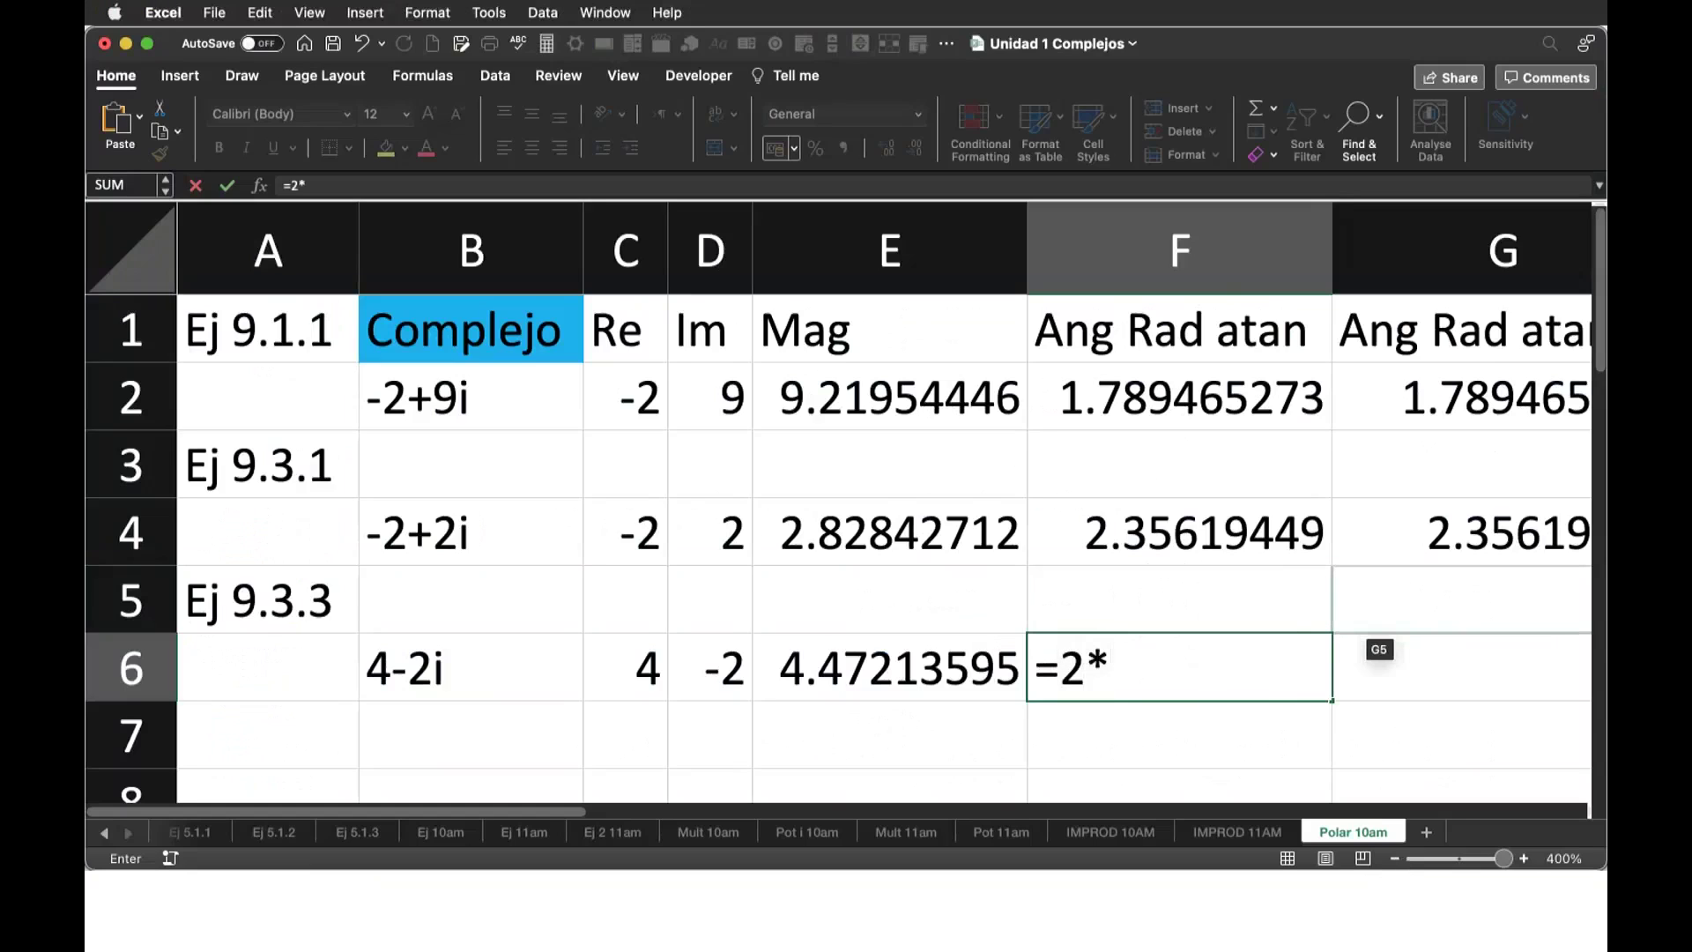
pyautogui.write('pi()')
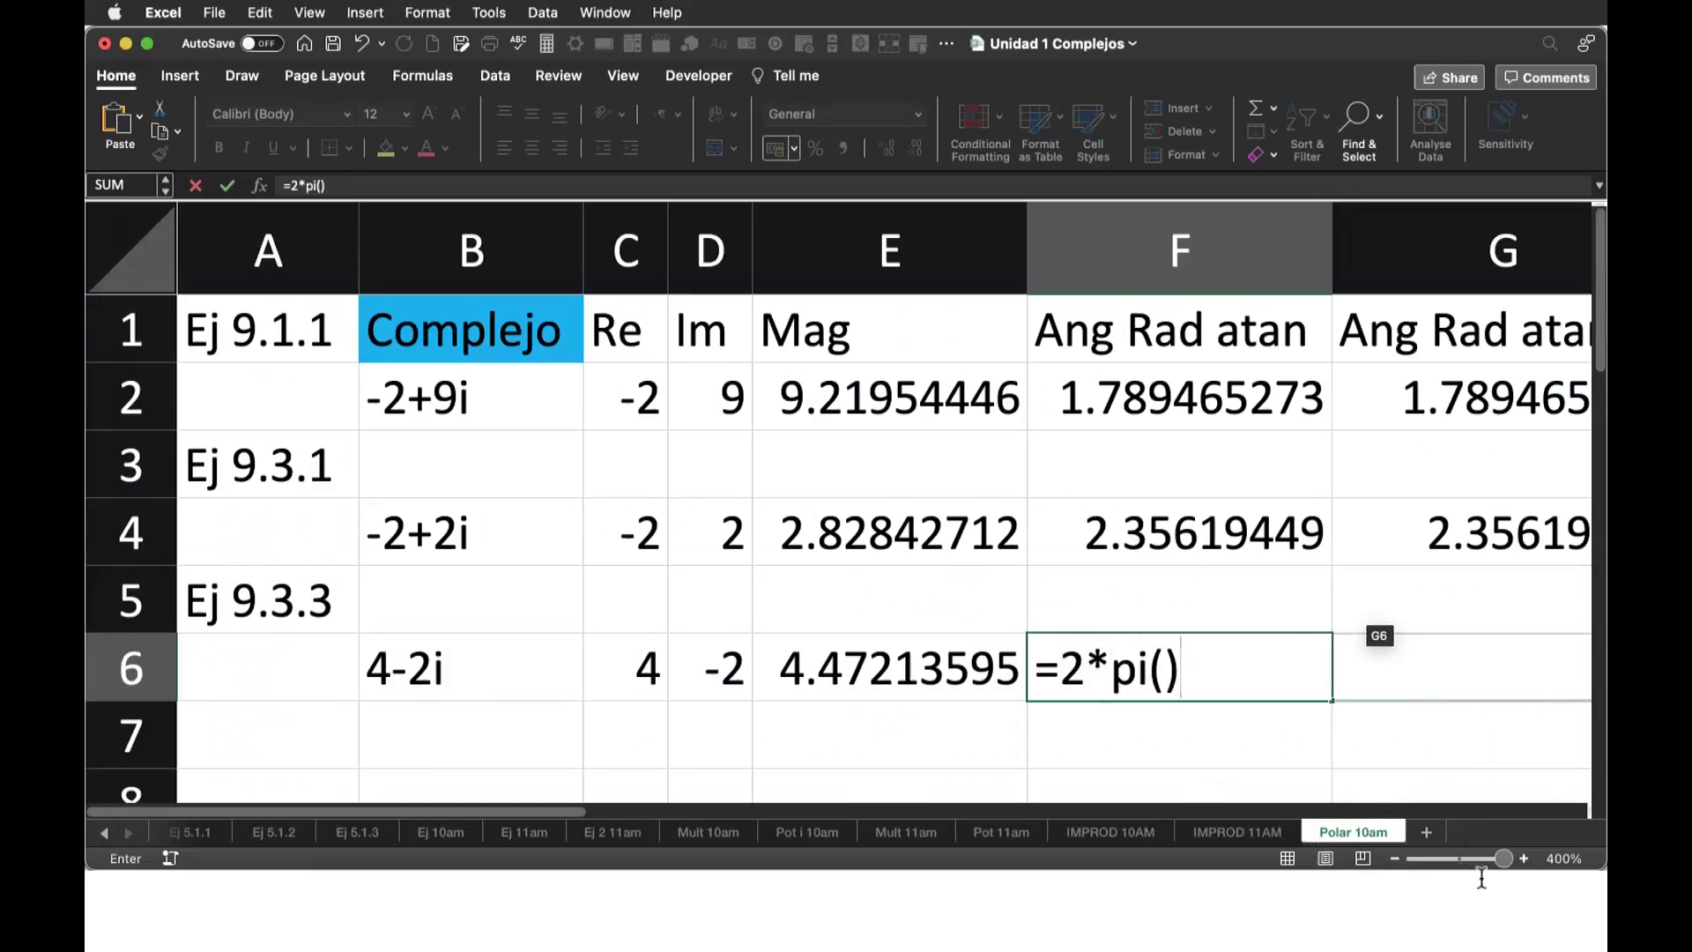
pyautogui.write('-')
pyautogui.write('atan')
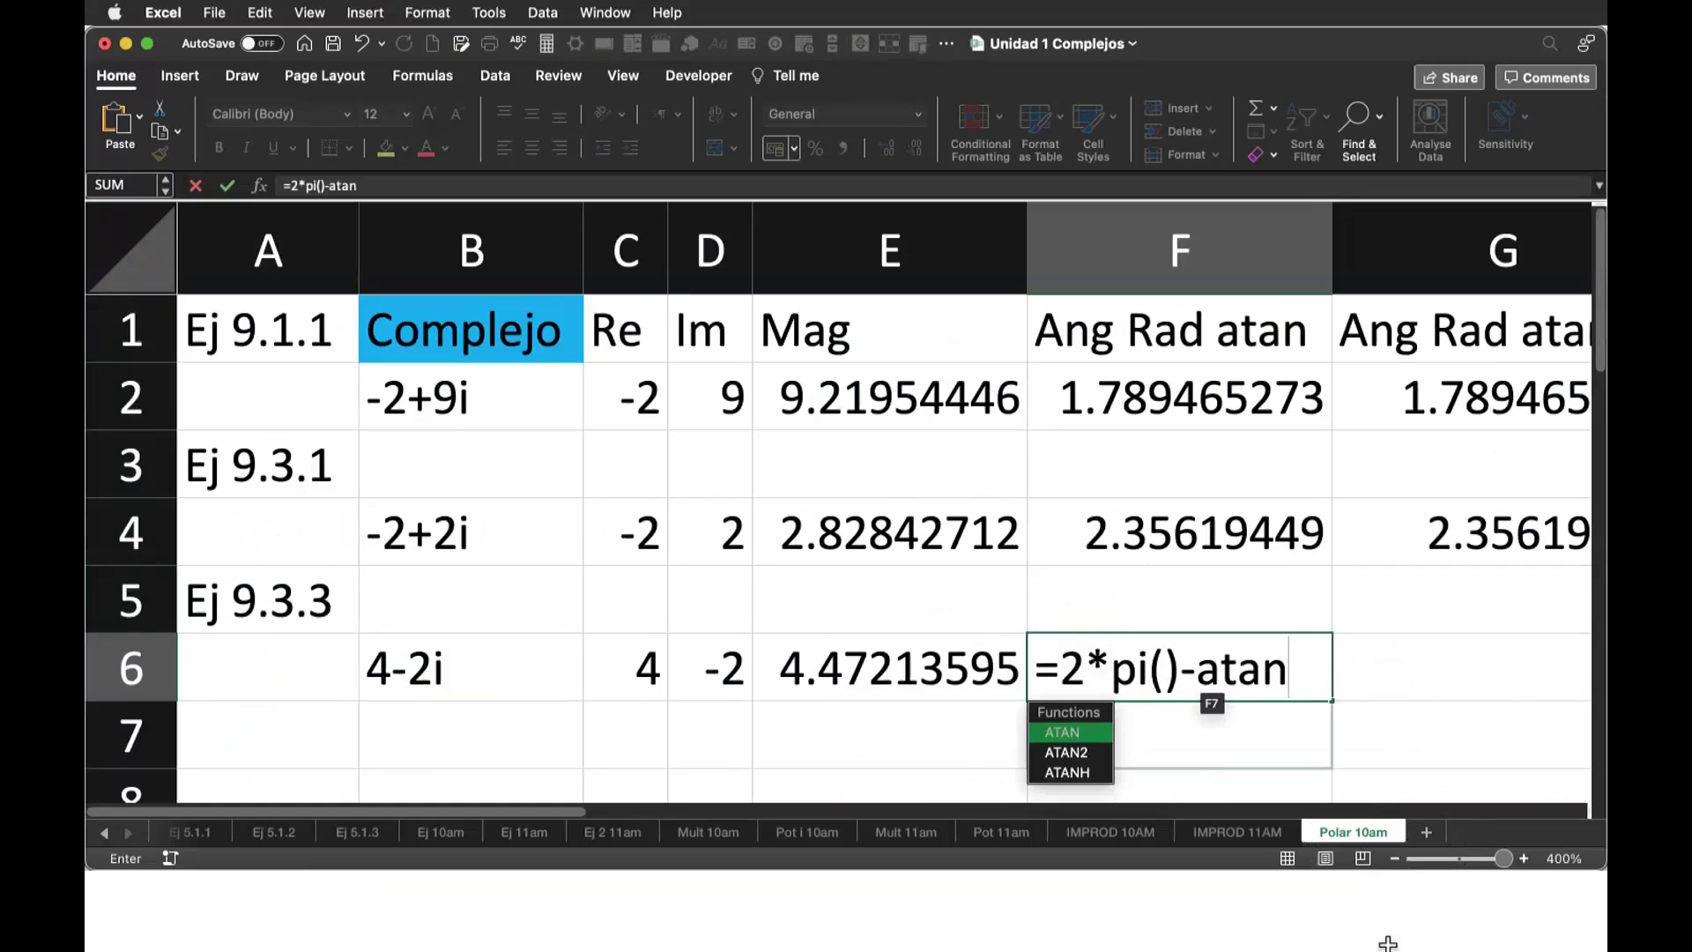
pyautogui.press('Down')
pyautogui.press('Down')
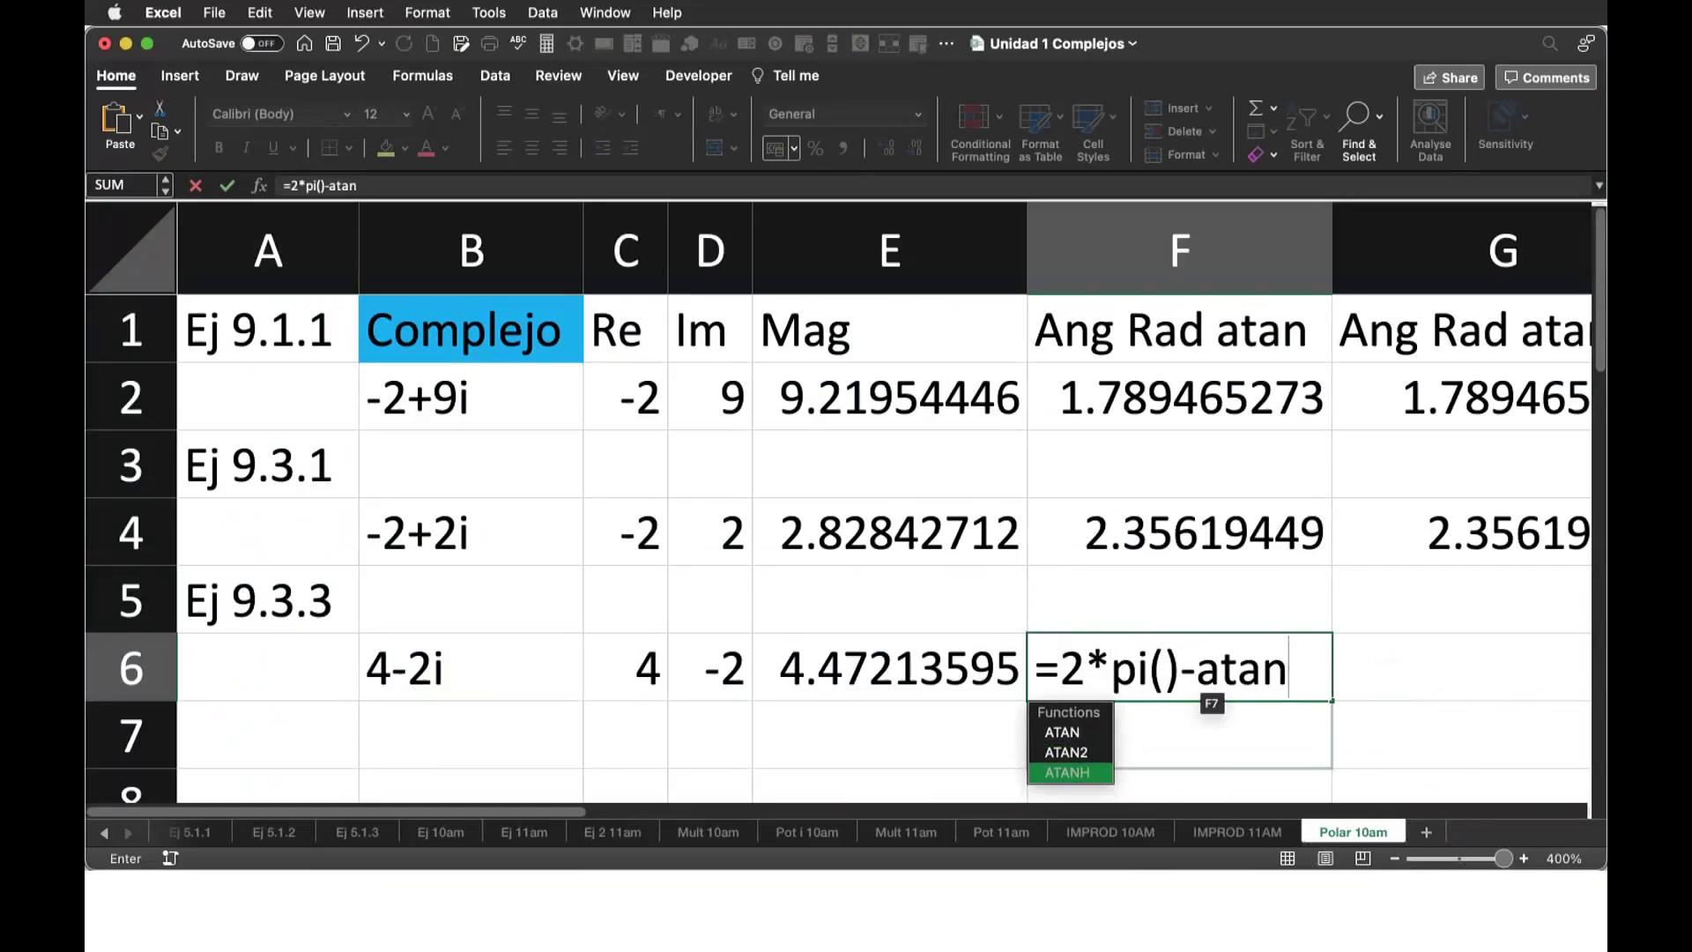
pyautogui.write('(')
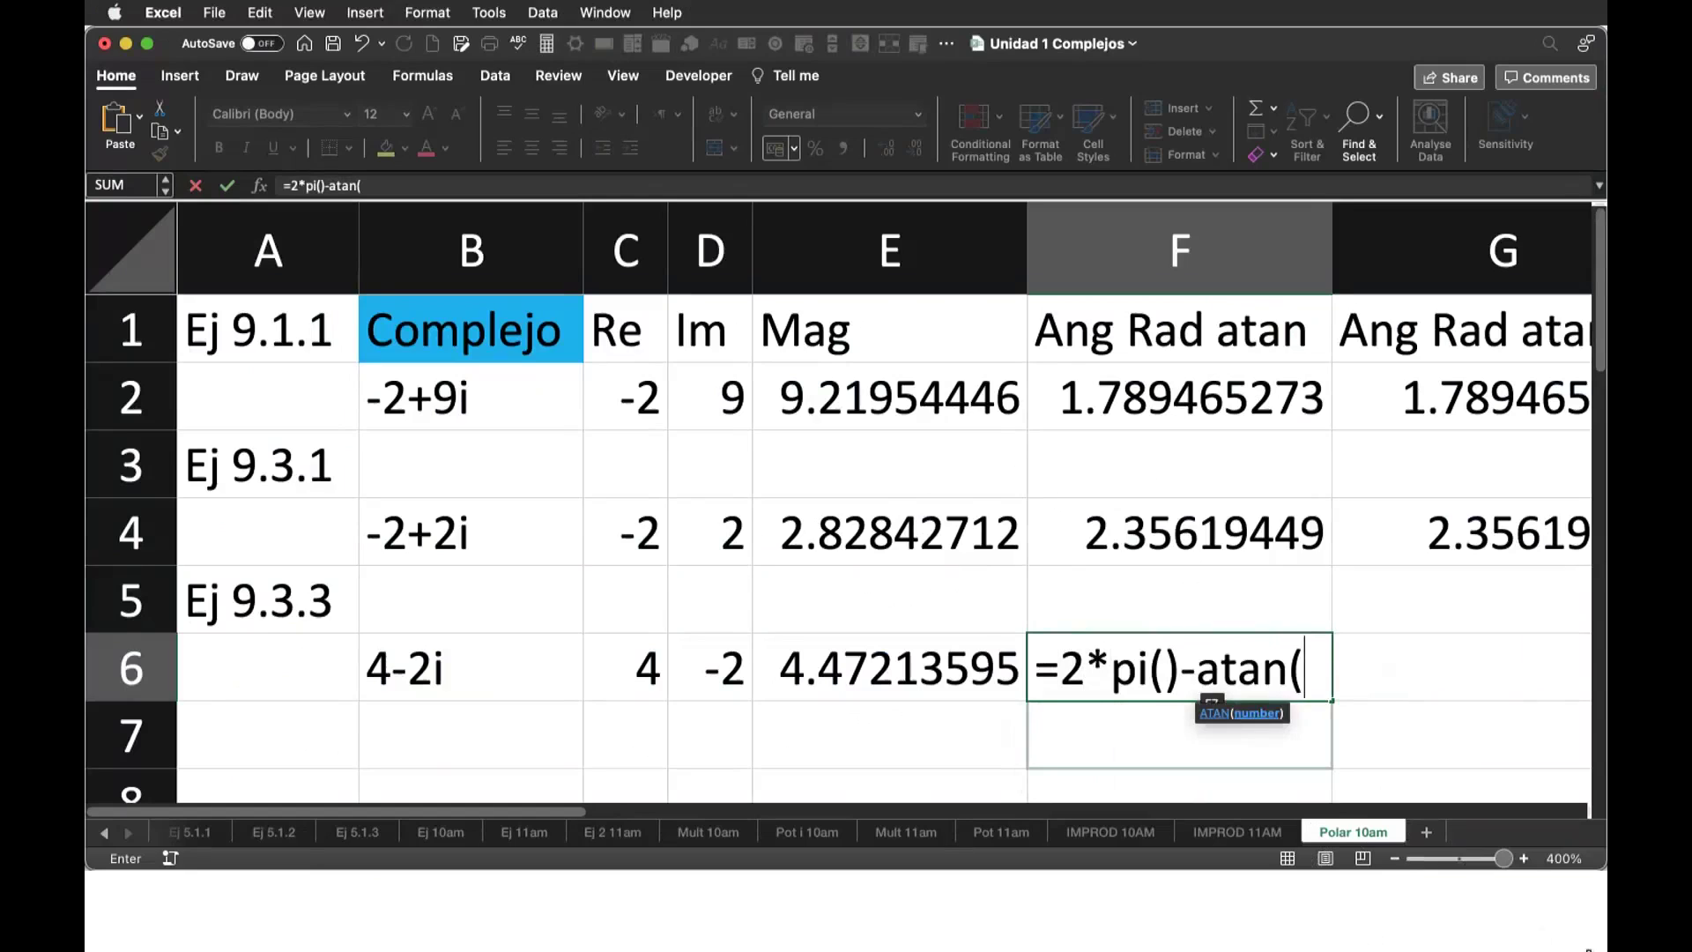
pyautogui.write('abs(')
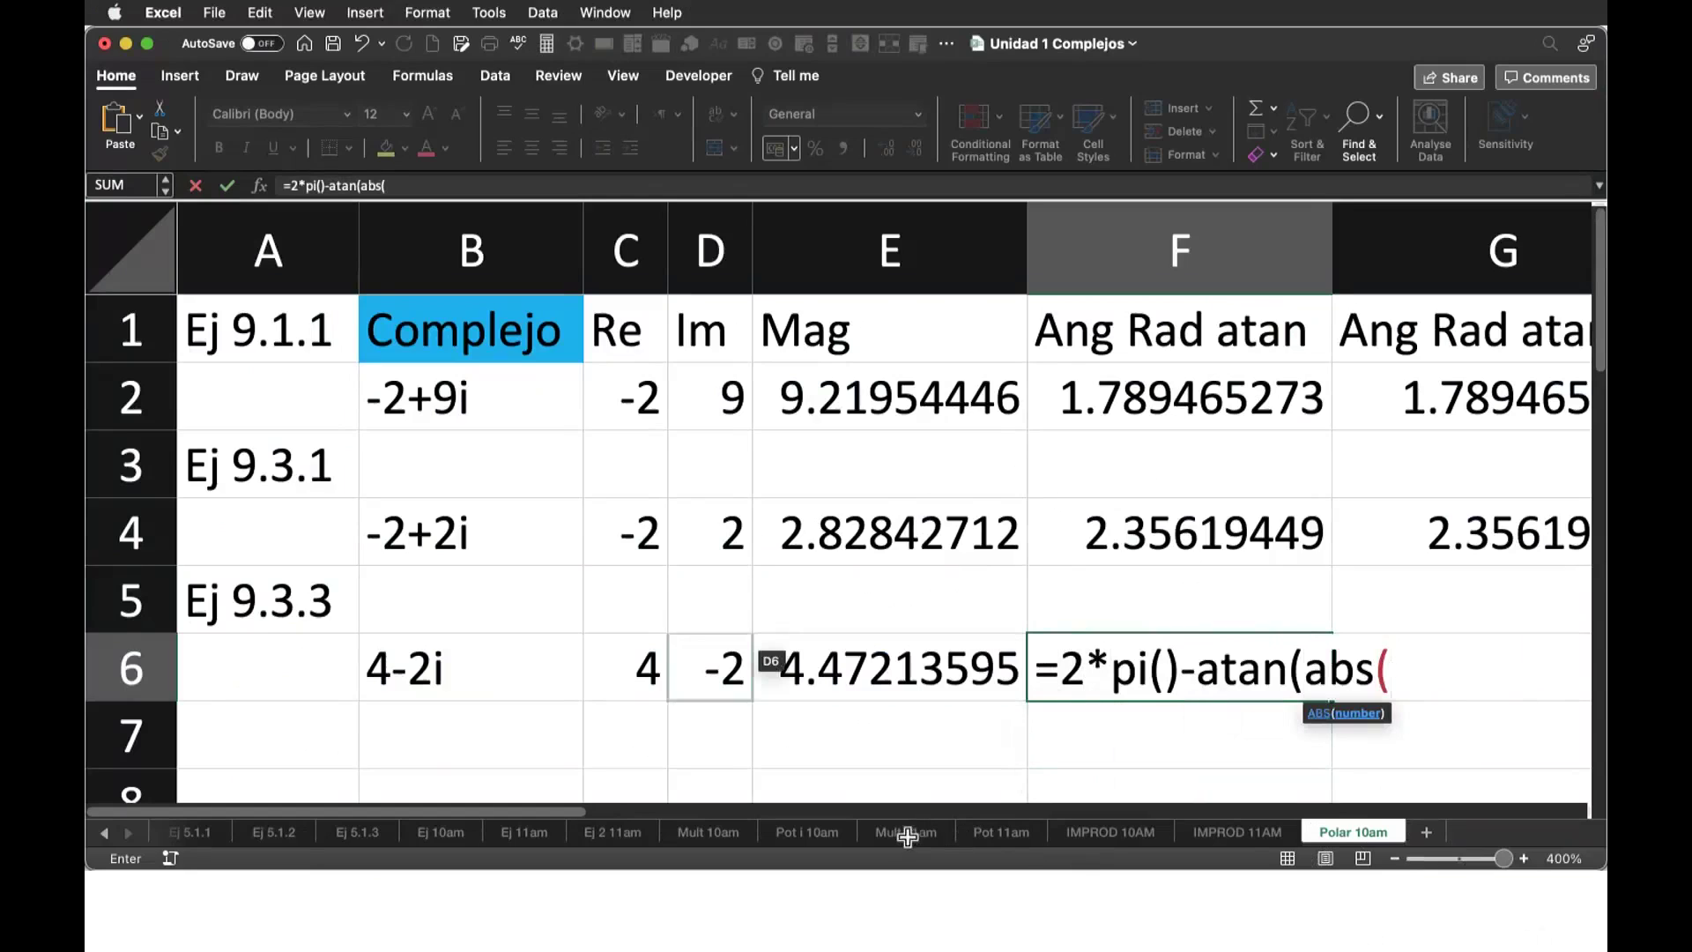
pyautogui.click(729, 667)
pyautogui.write(')')
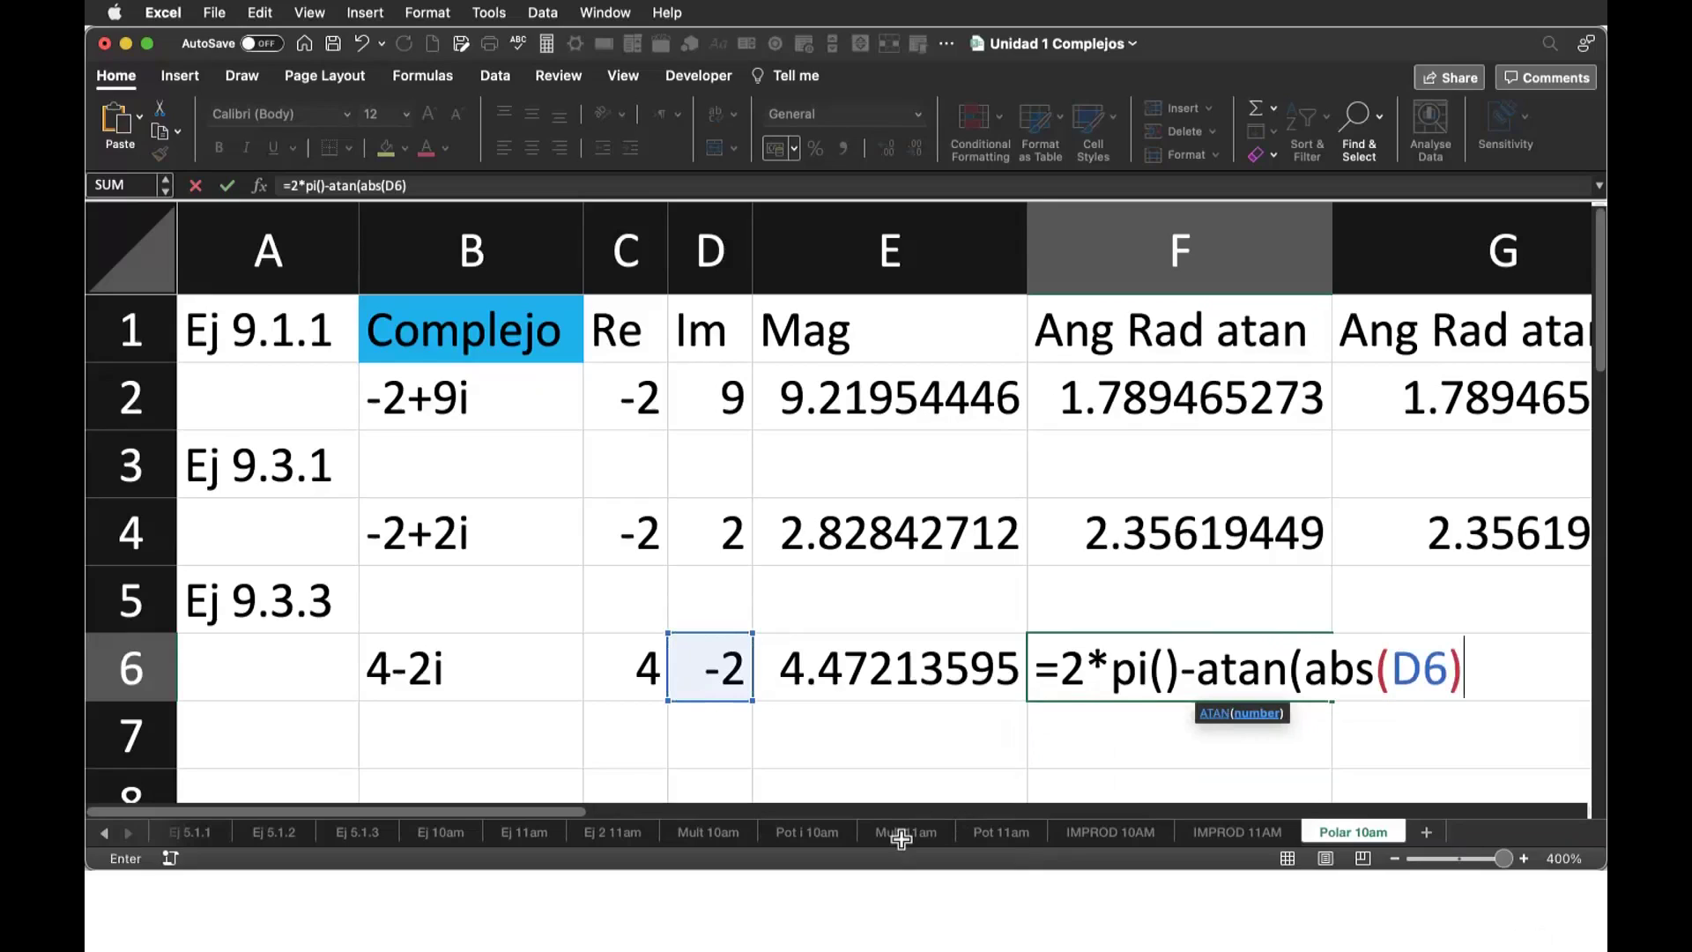
pyautogui.write('/')
pyautogui.write('abs(')
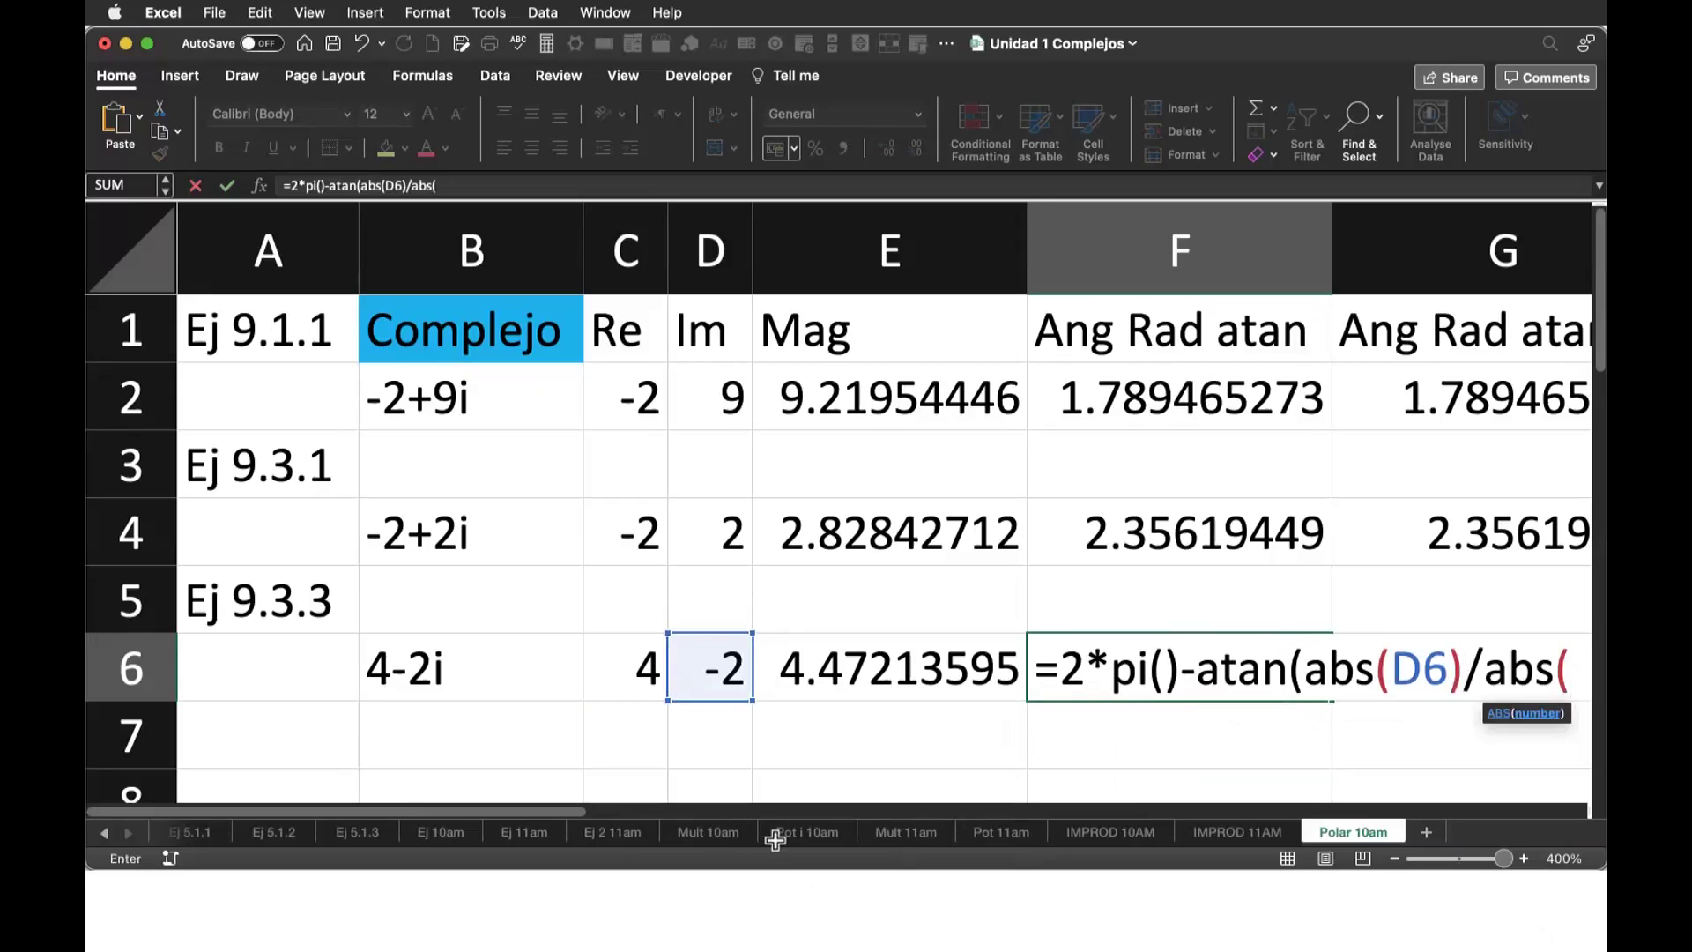
pyautogui.press('Left')
pyautogui.press('Left')
pyautogui.press('Left')
pyautogui.write(')')
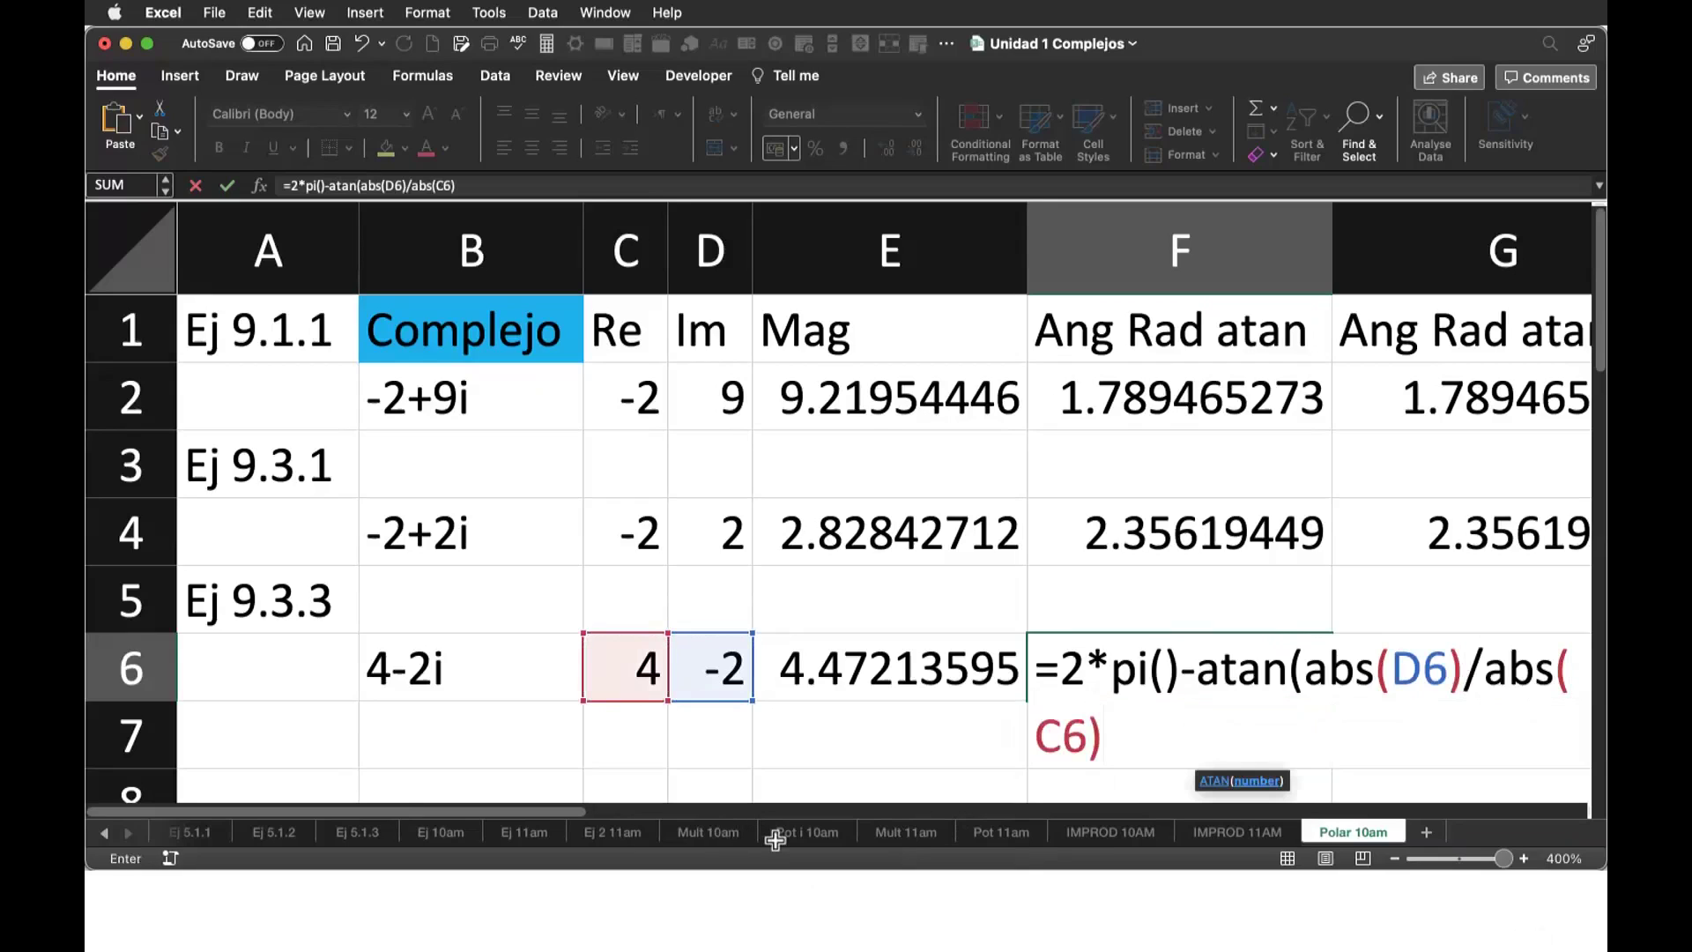
pyautogui.write(')')
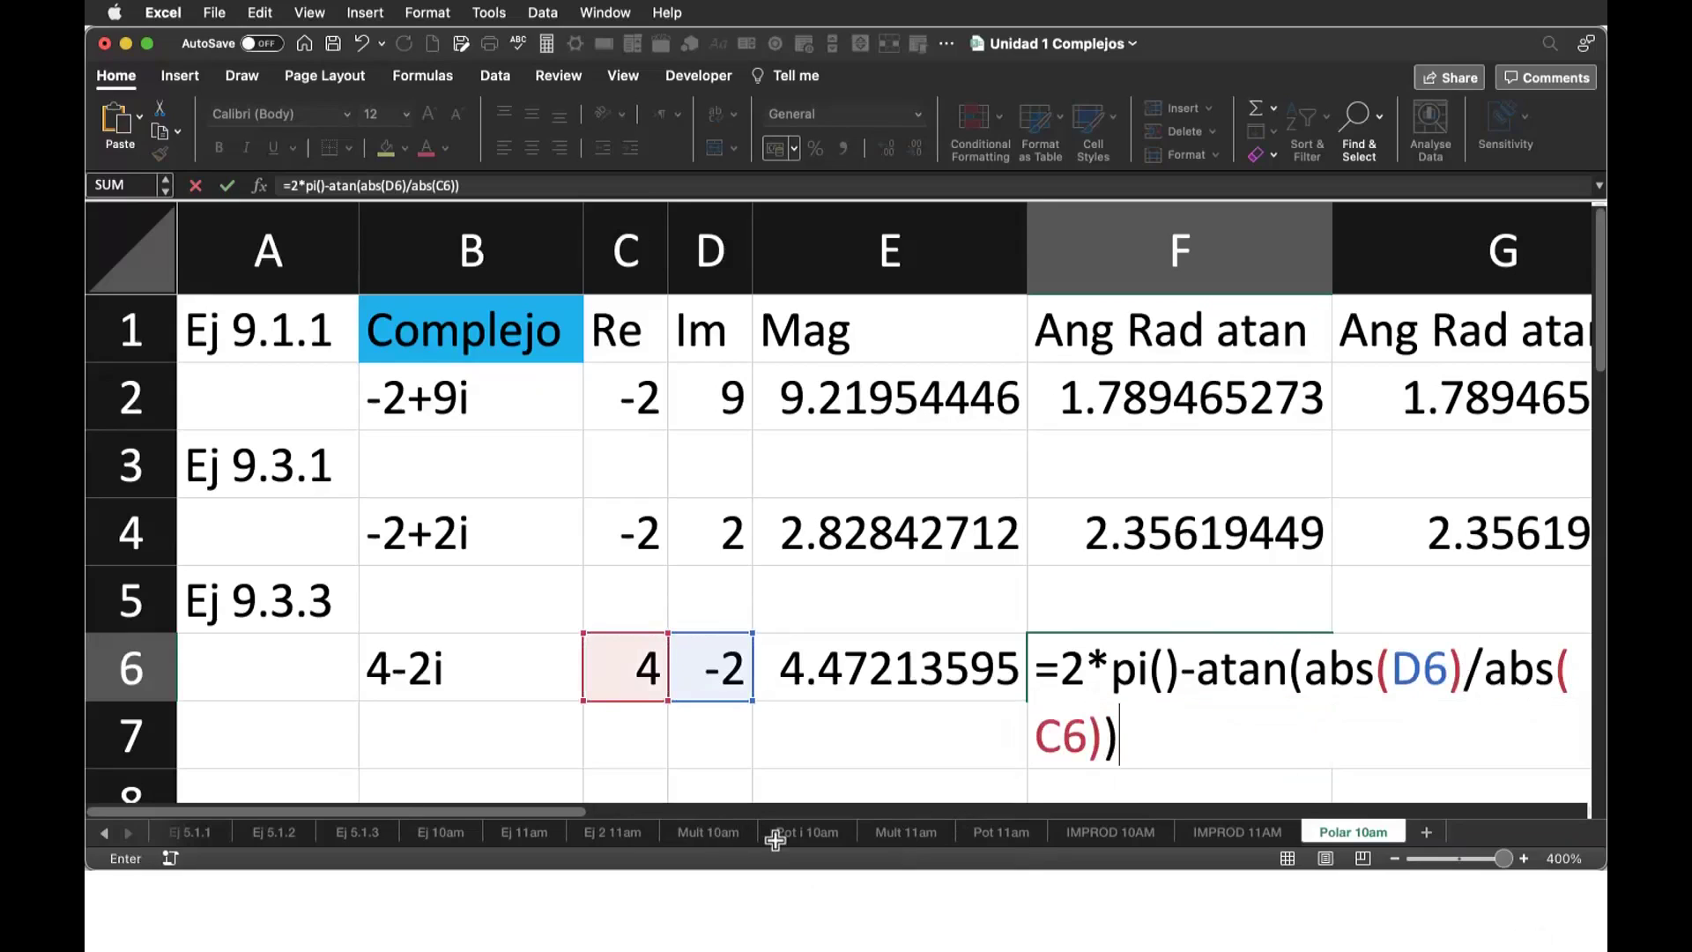
pyautogui.hscroll(3, 912, 846)
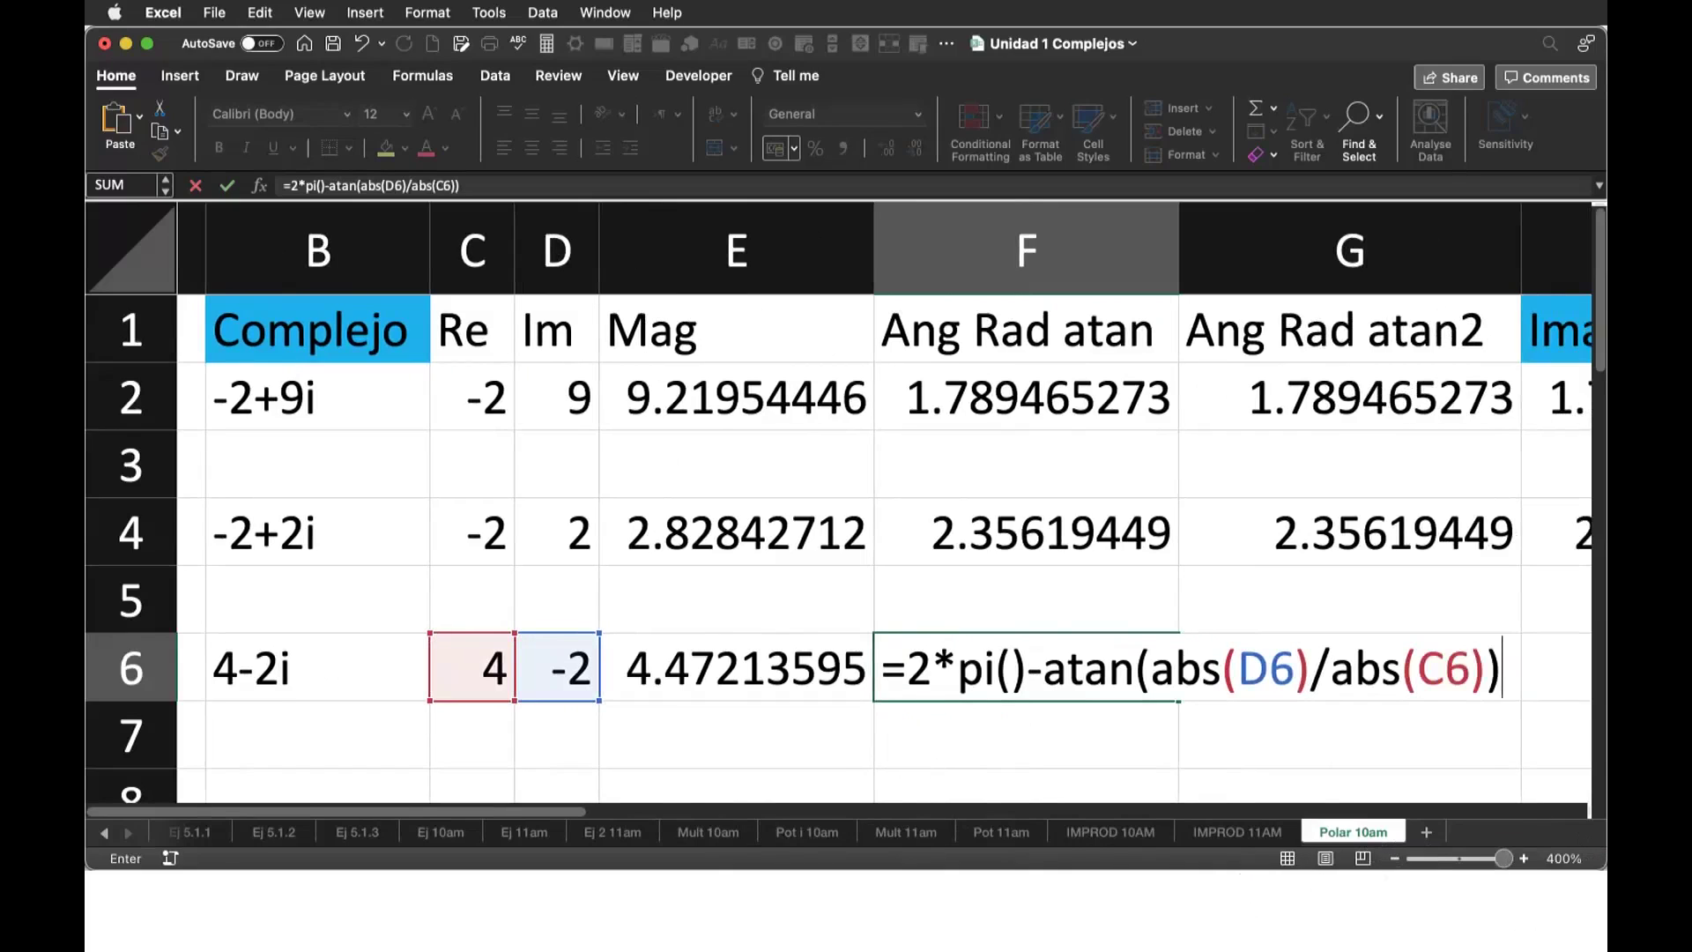
pyautogui.press('Return')
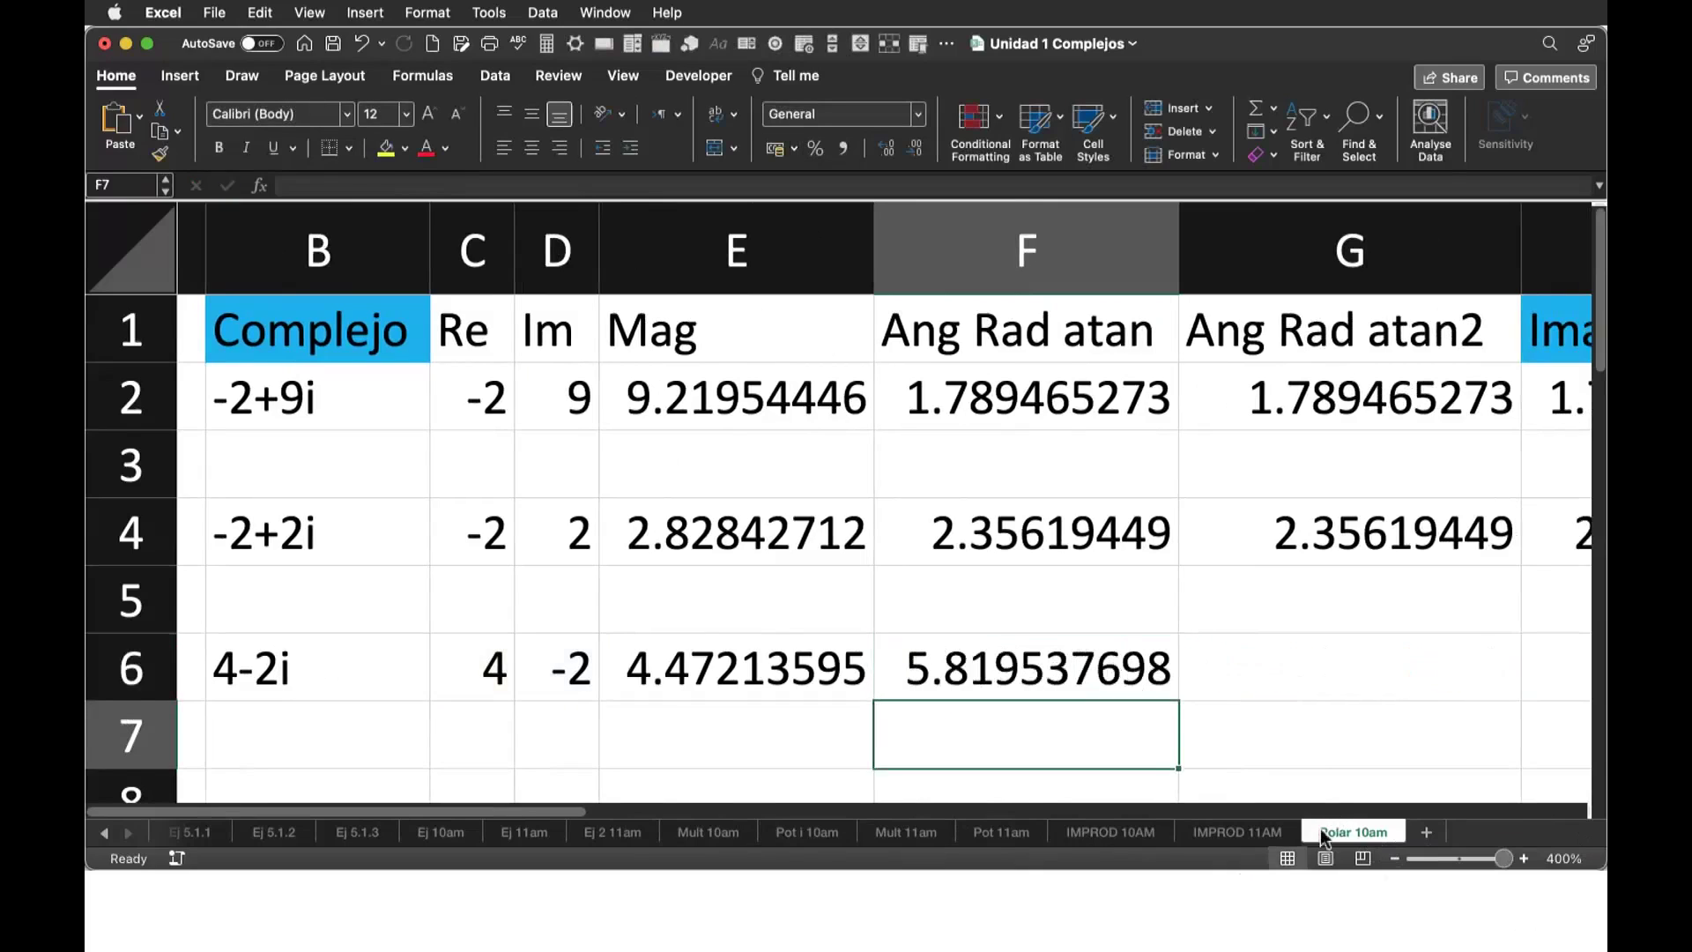
# - Check the F6 result, then begin an =ATAN2( formula in G6
pyautogui.press('Up')
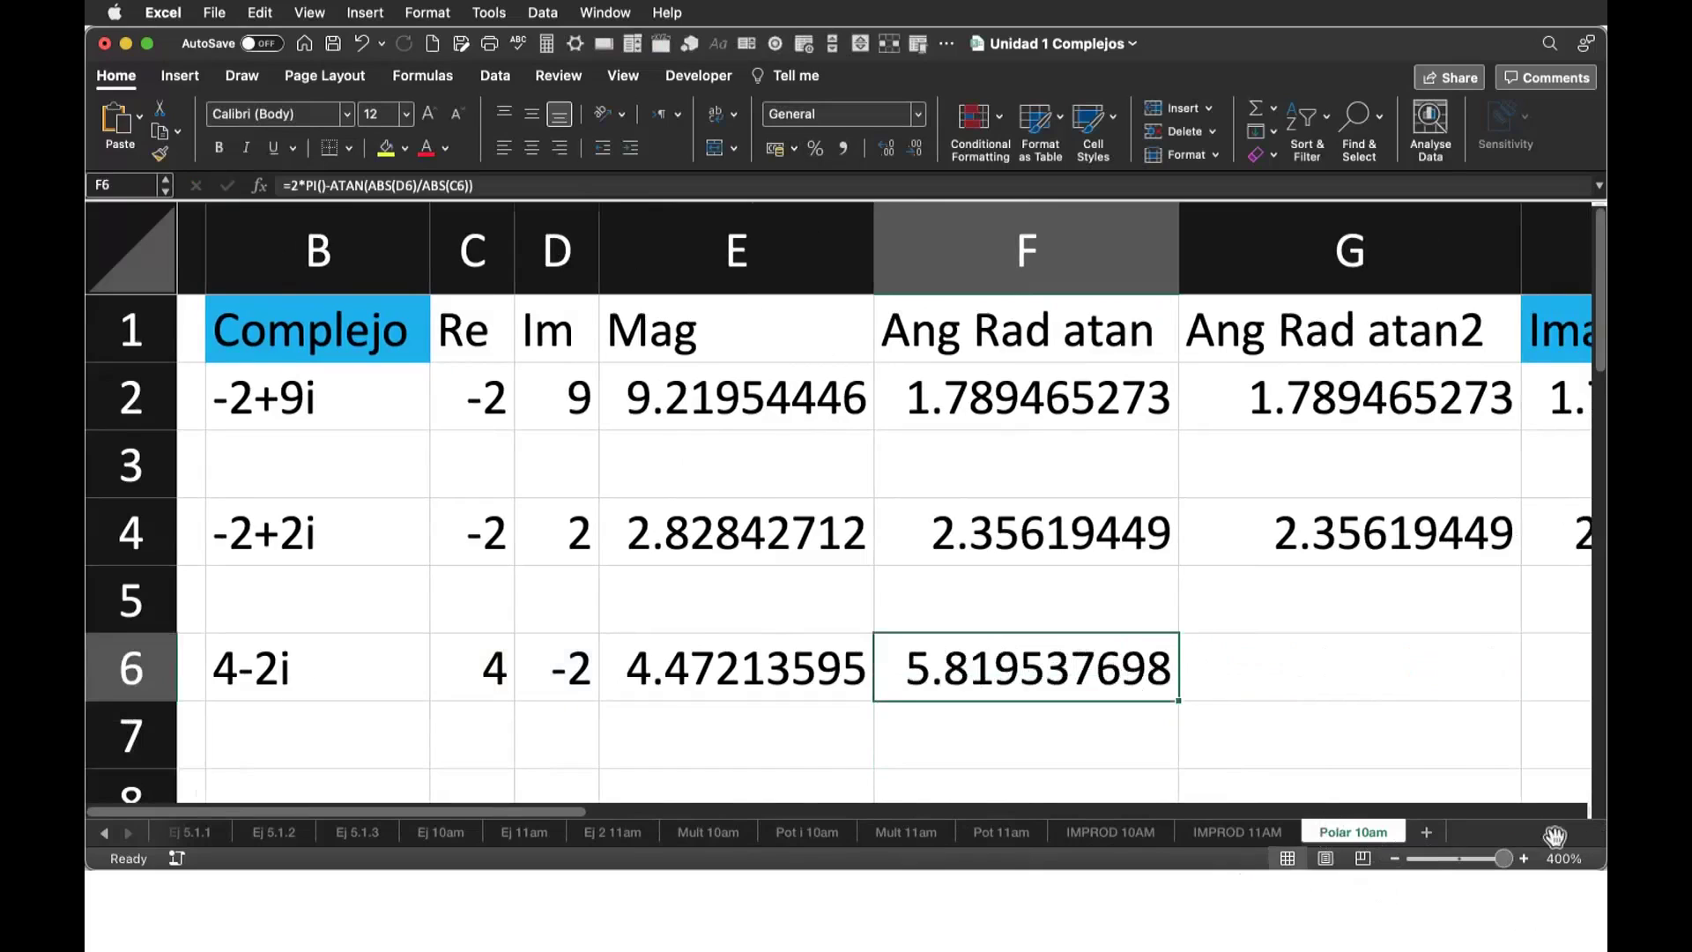
pyautogui.hscroll(2, 882, 503)
pyautogui.press('Right')
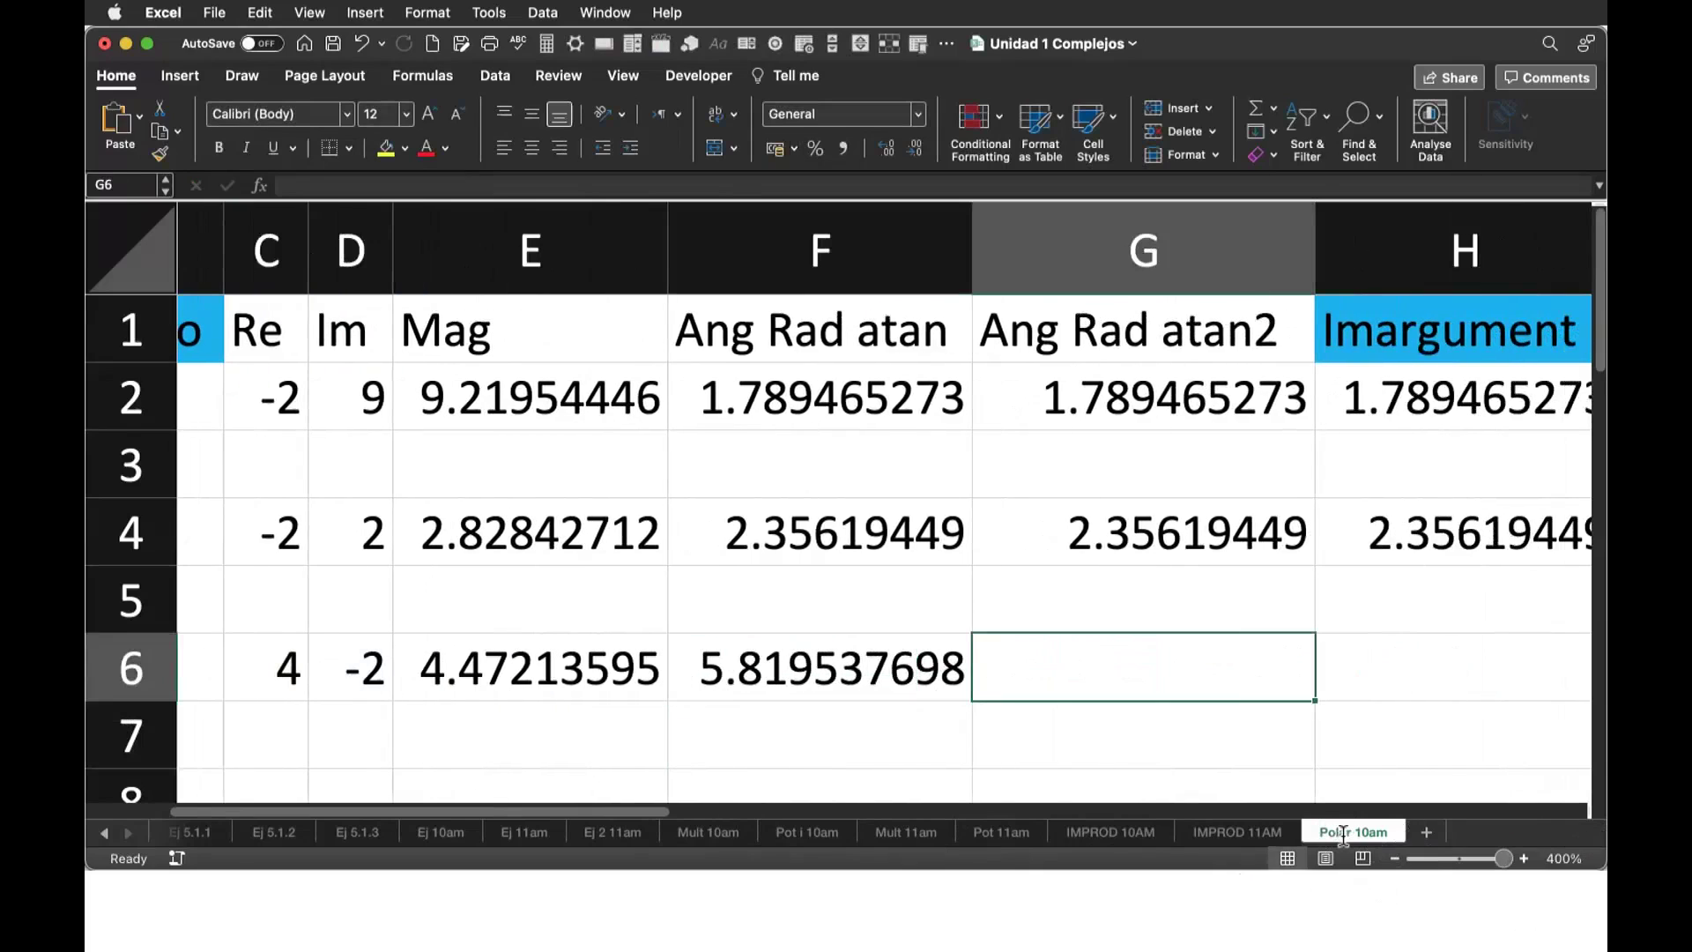
pyautogui.write('=atan2(')
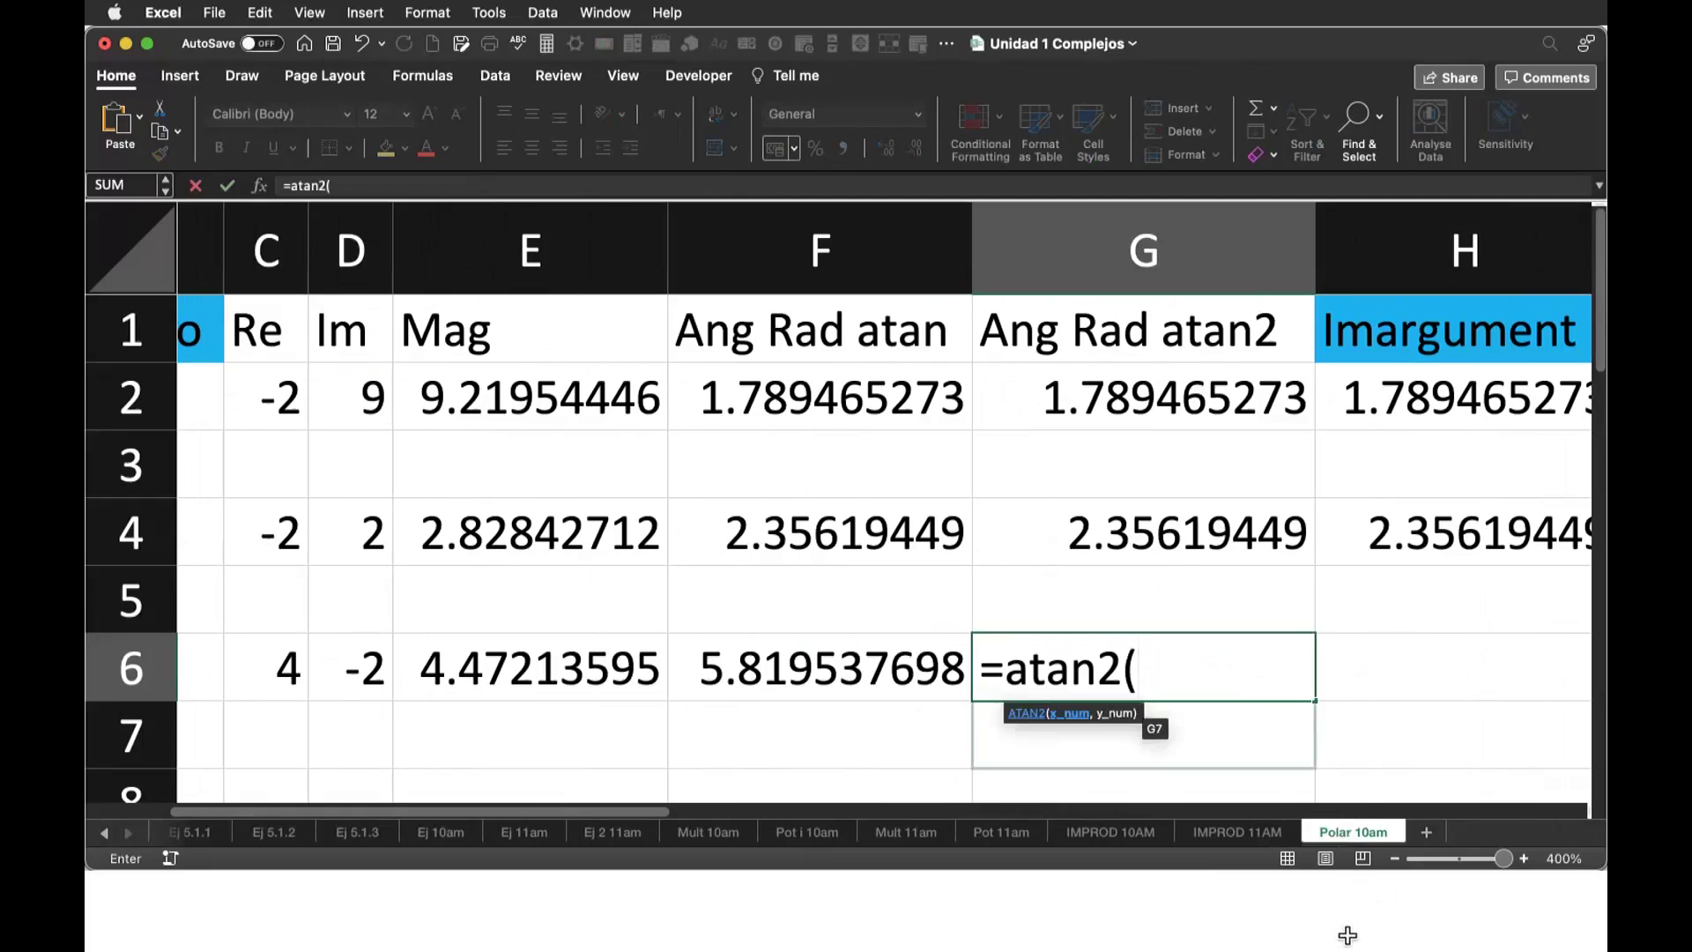
# - Complete =ATAN2(C6,D6) in G6 to get -0.463647609
pyautogui.click(269, 667)
pyautogui.write(',')
pyautogui.press('Left')
pyautogui.press('Left')
pyautogui.press('Left')
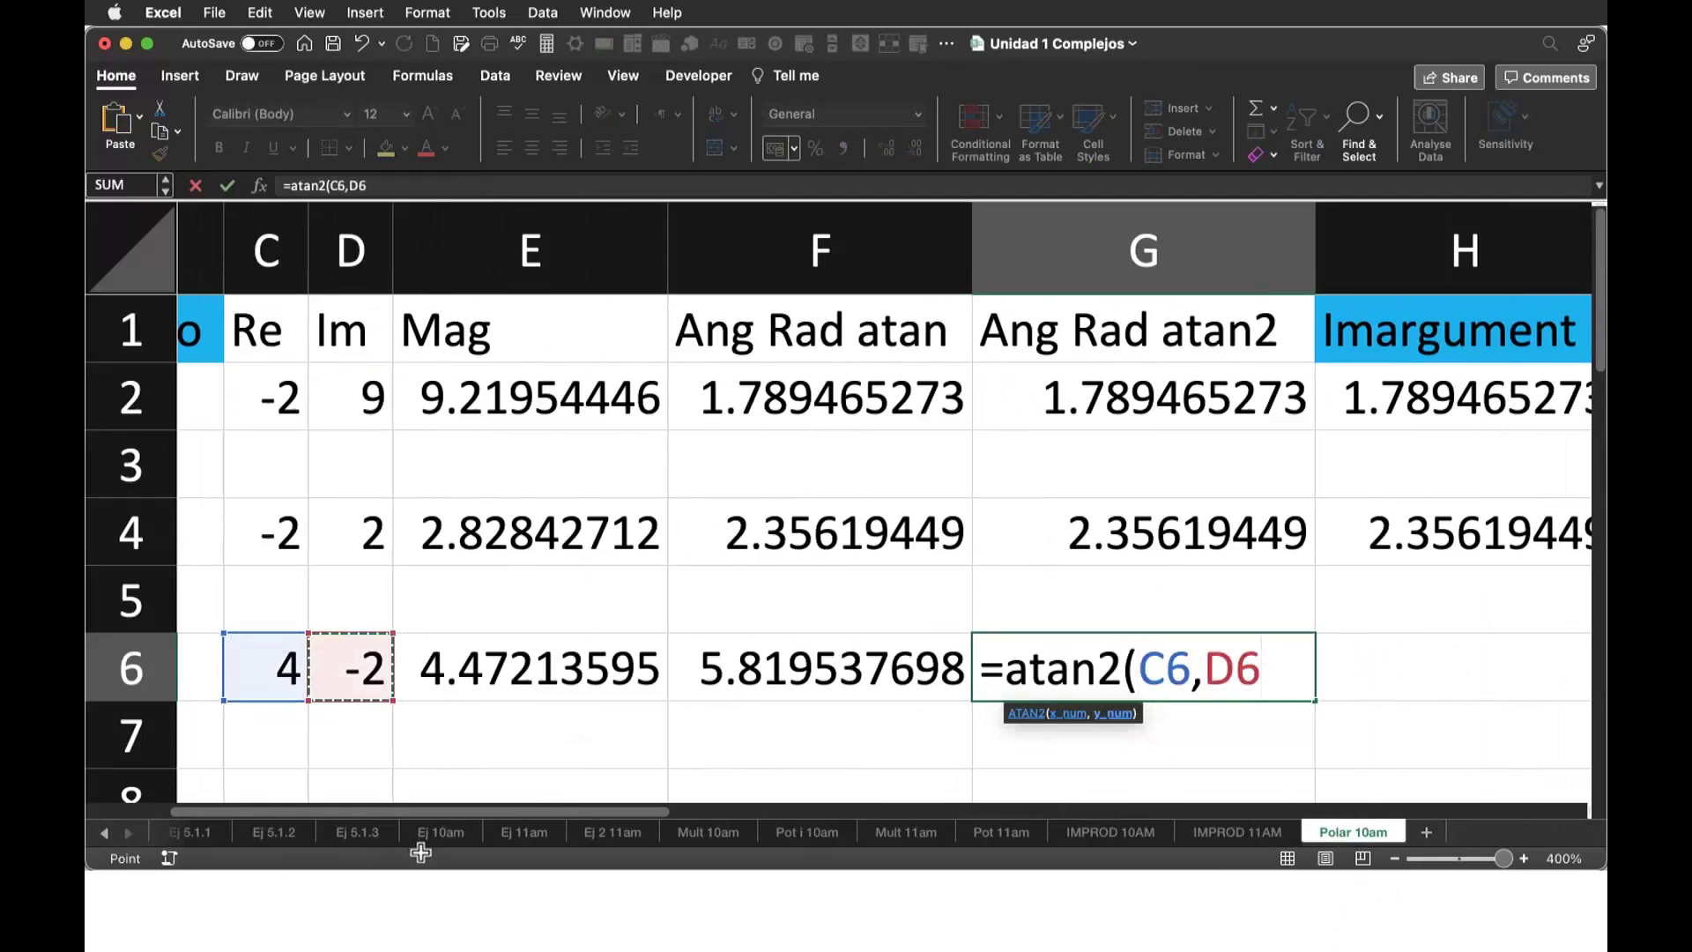
pyautogui.write(')')
pyautogui.press('Return')
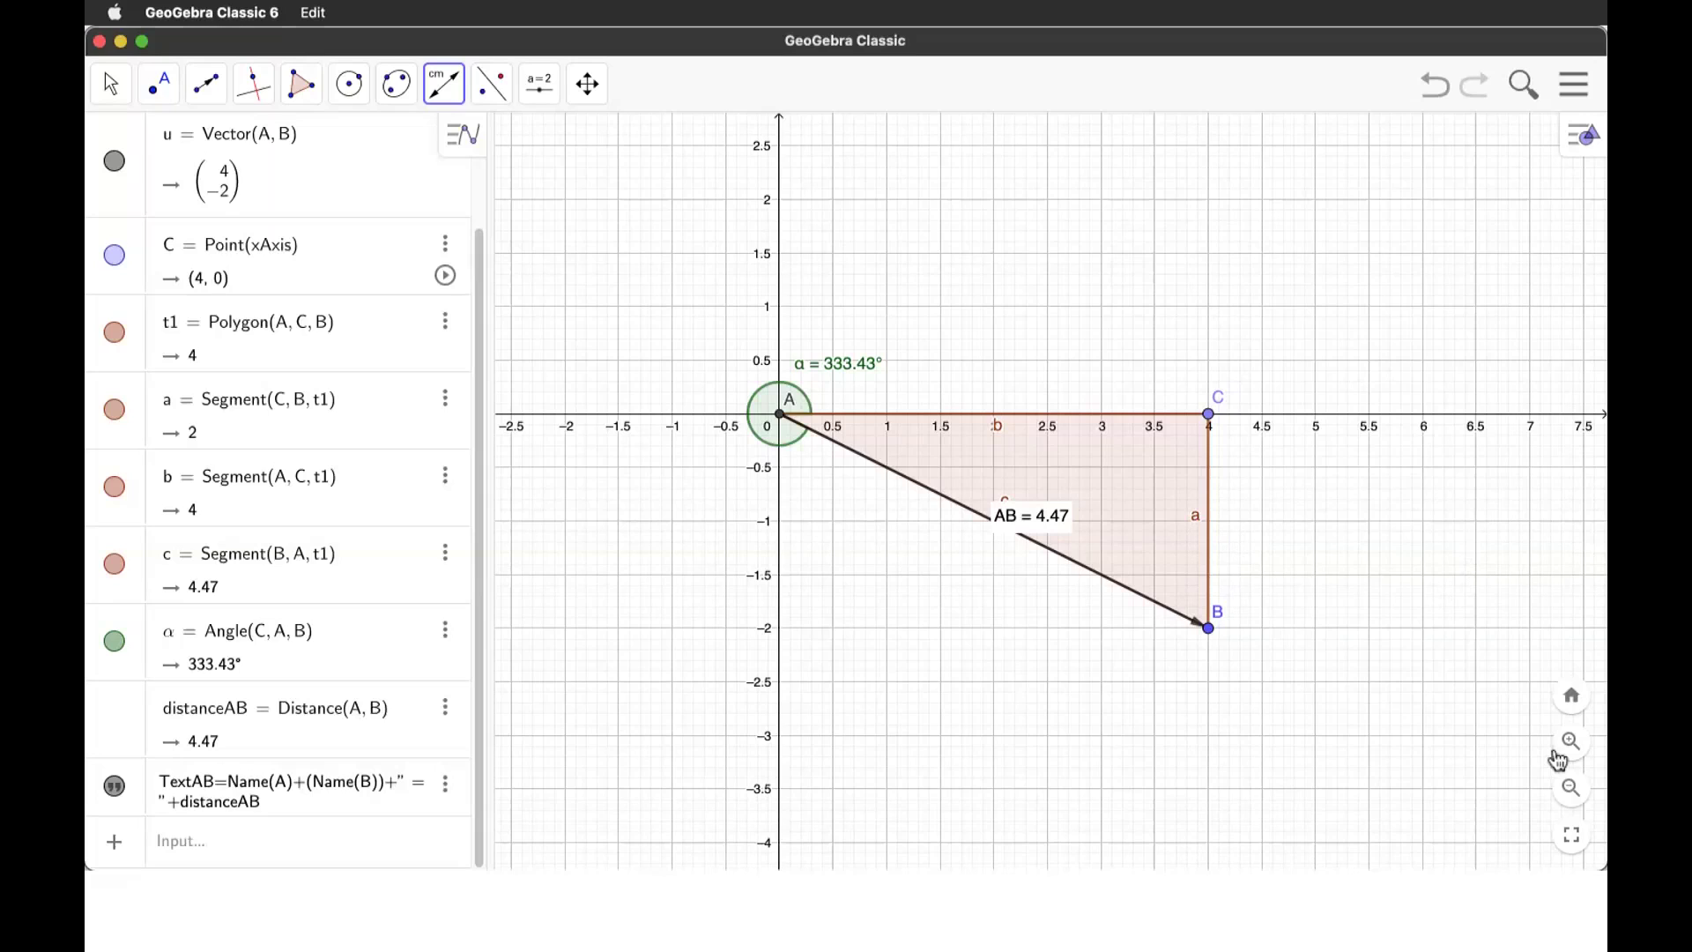
# - Enter =IMARGUMENT(B6) in H6, giving -0.46364761
pyautogui.press('Up')
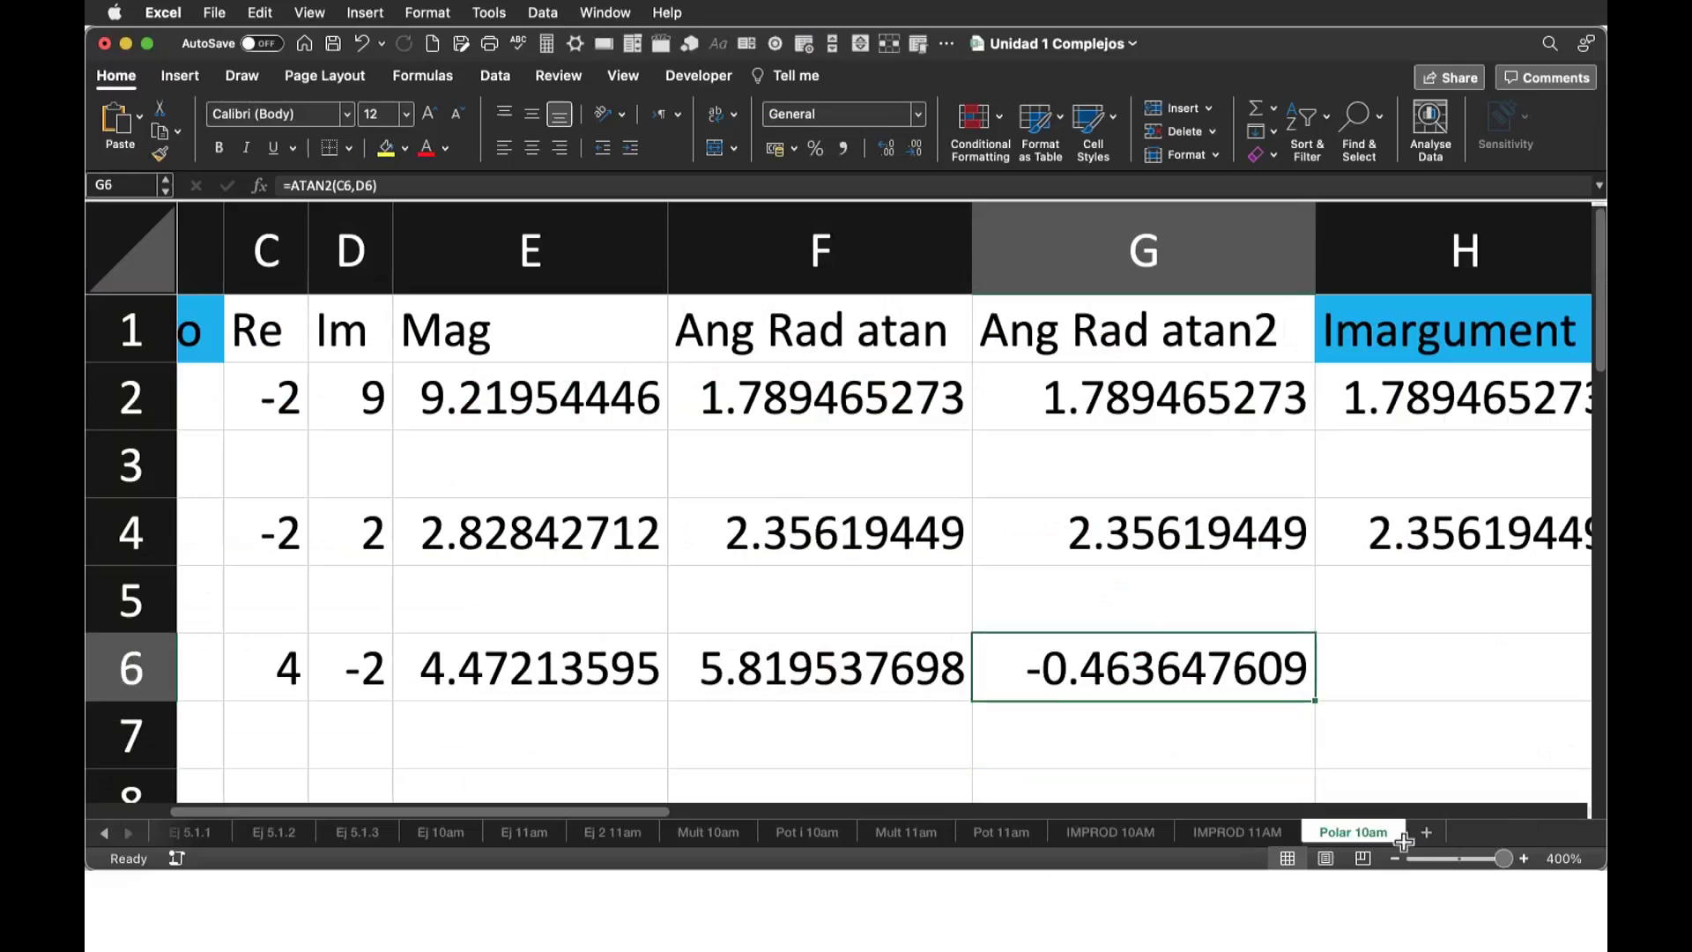
pyautogui.hscroll(5, 1478, 819)
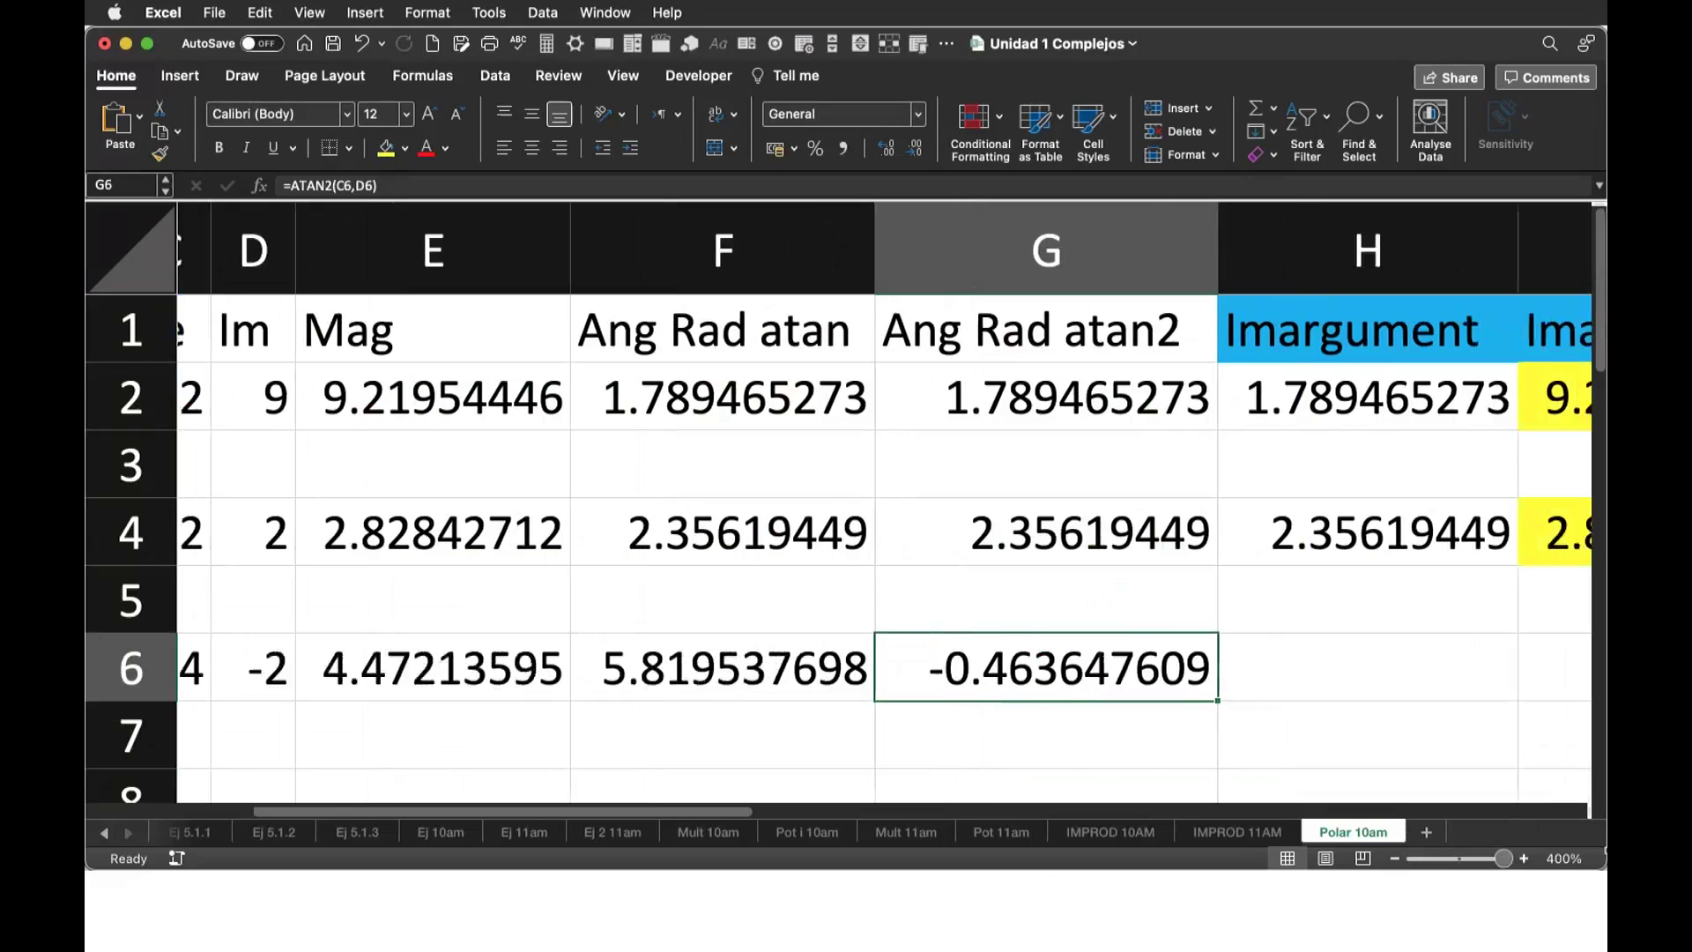
pyautogui.press('Right')
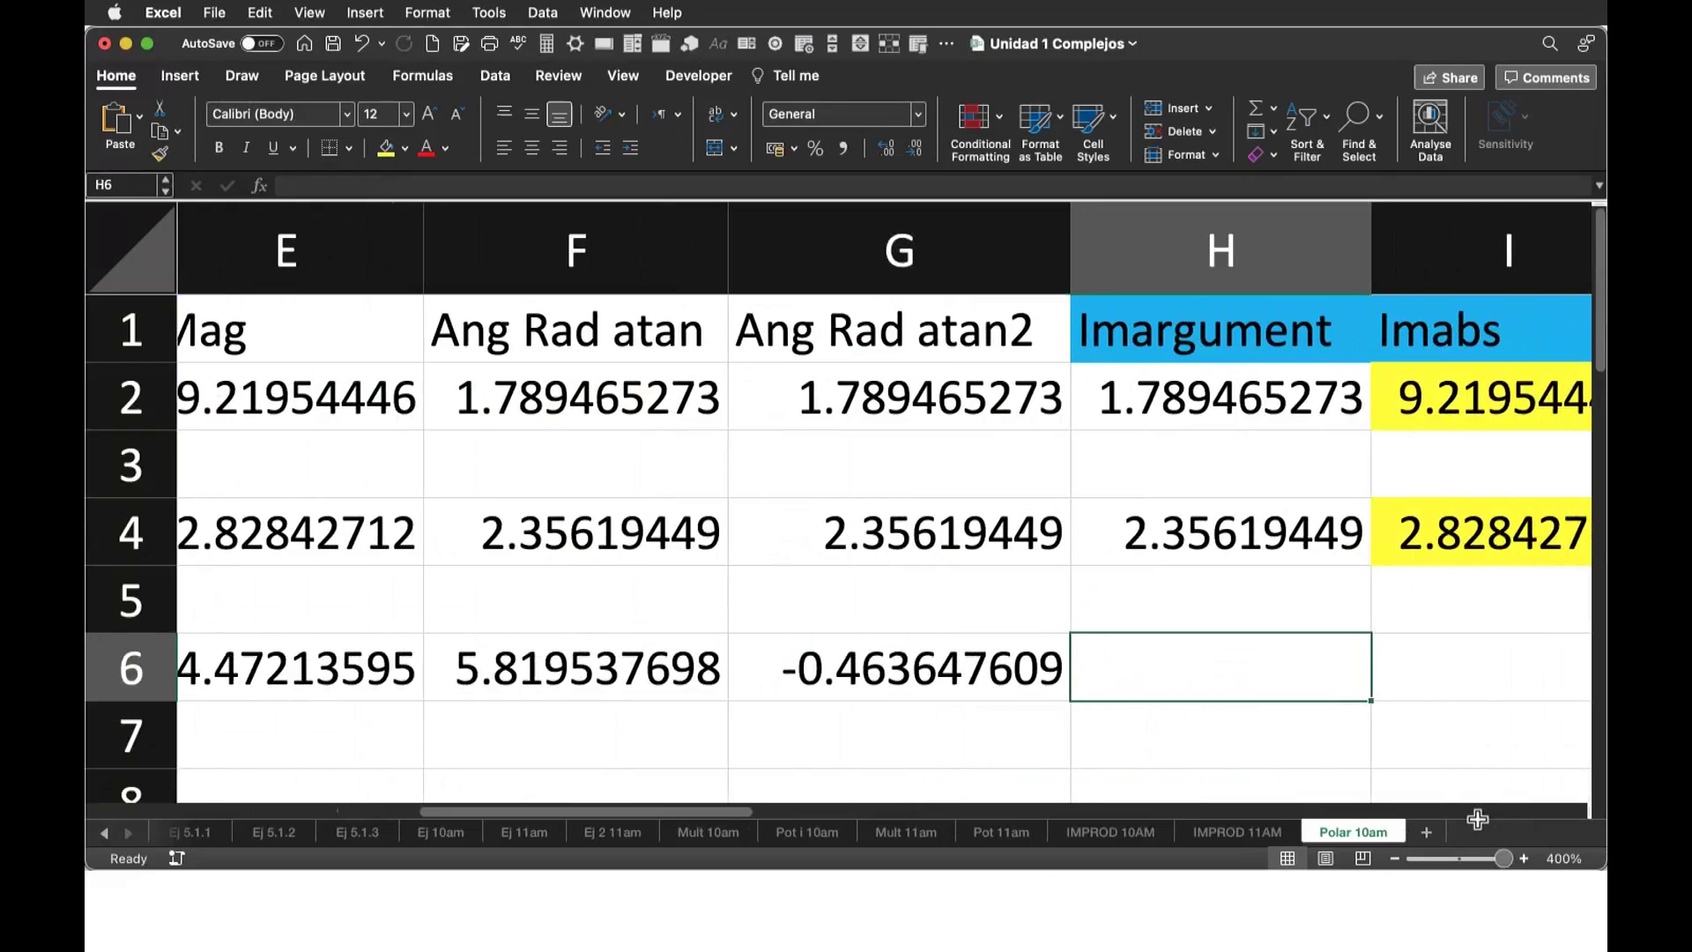
pyautogui.write('=im')
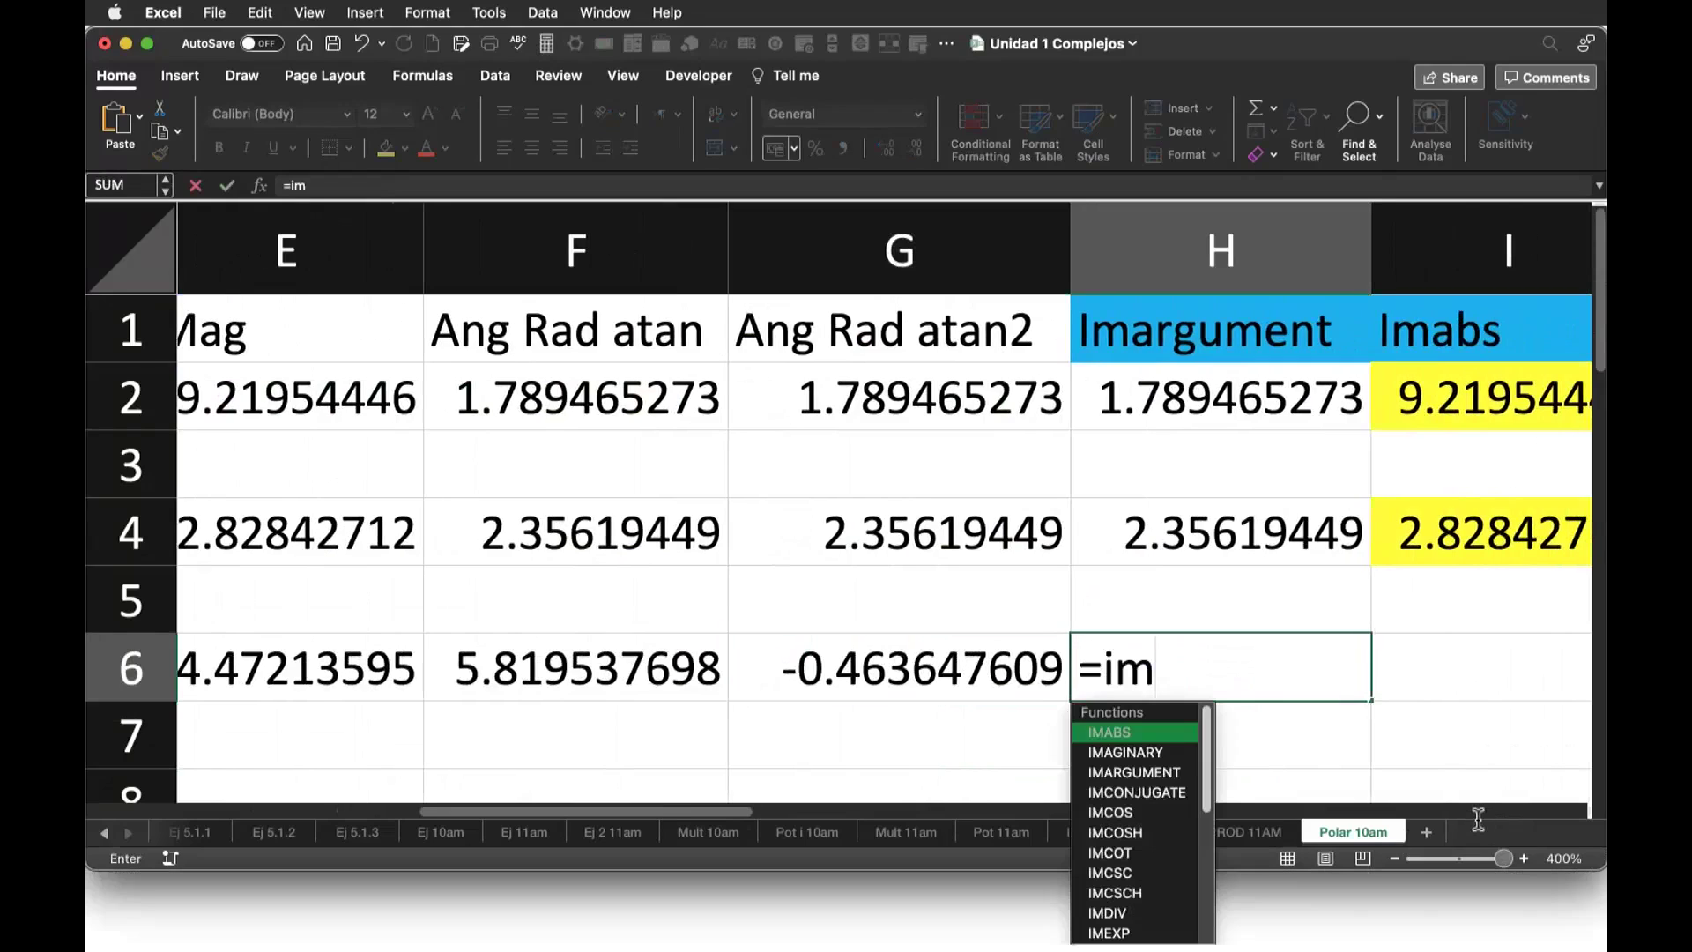
pyautogui.press('Down')
pyautogui.press('Down')
pyautogui.press('Tab')
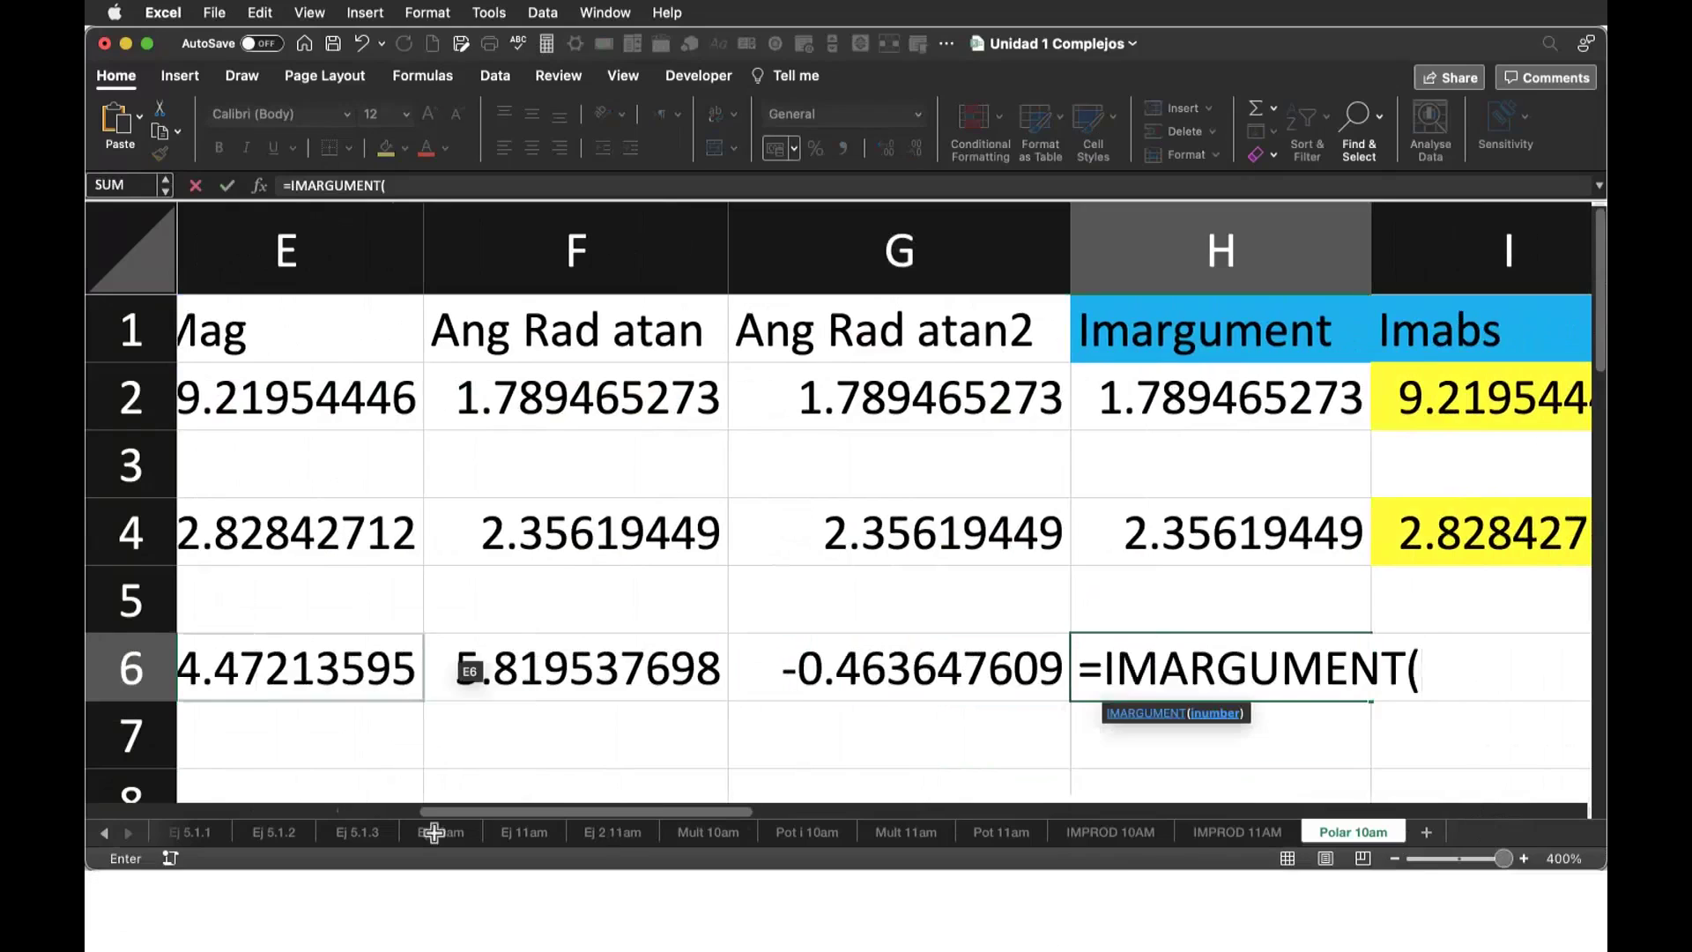
pyautogui.press('Left')
pyautogui.press('Left')
pyautogui.press('Left')
pyautogui.press('Left')
pyautogui.press('Left')
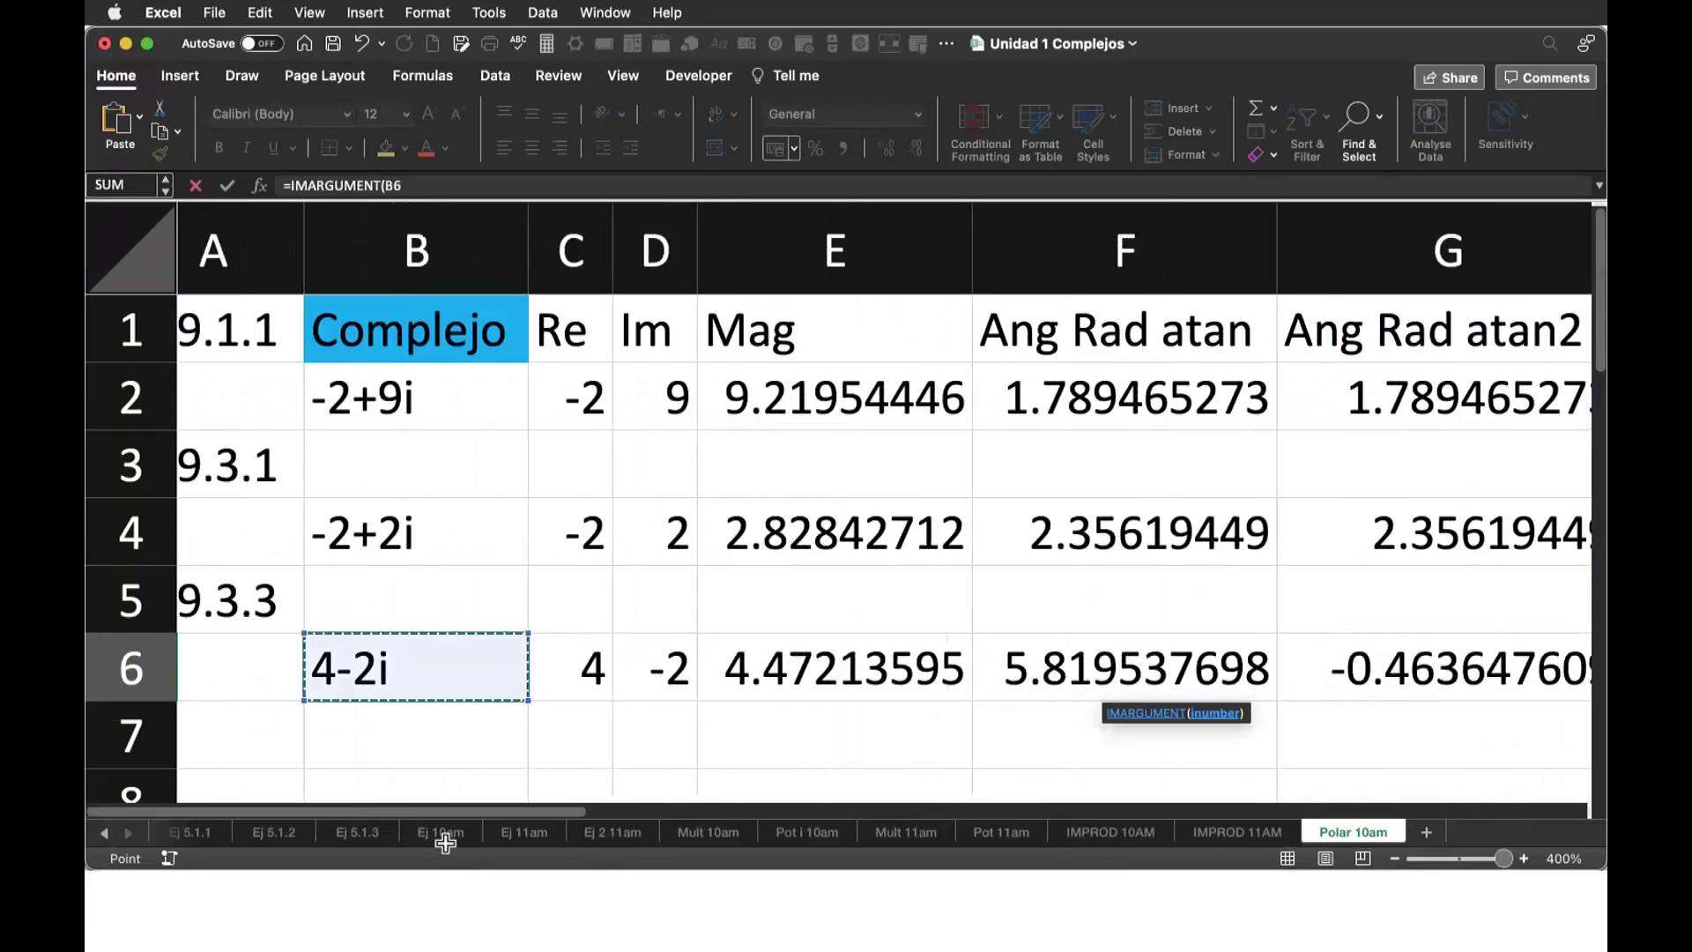
pyautogui.write(')')
pyautogui.press('Return')
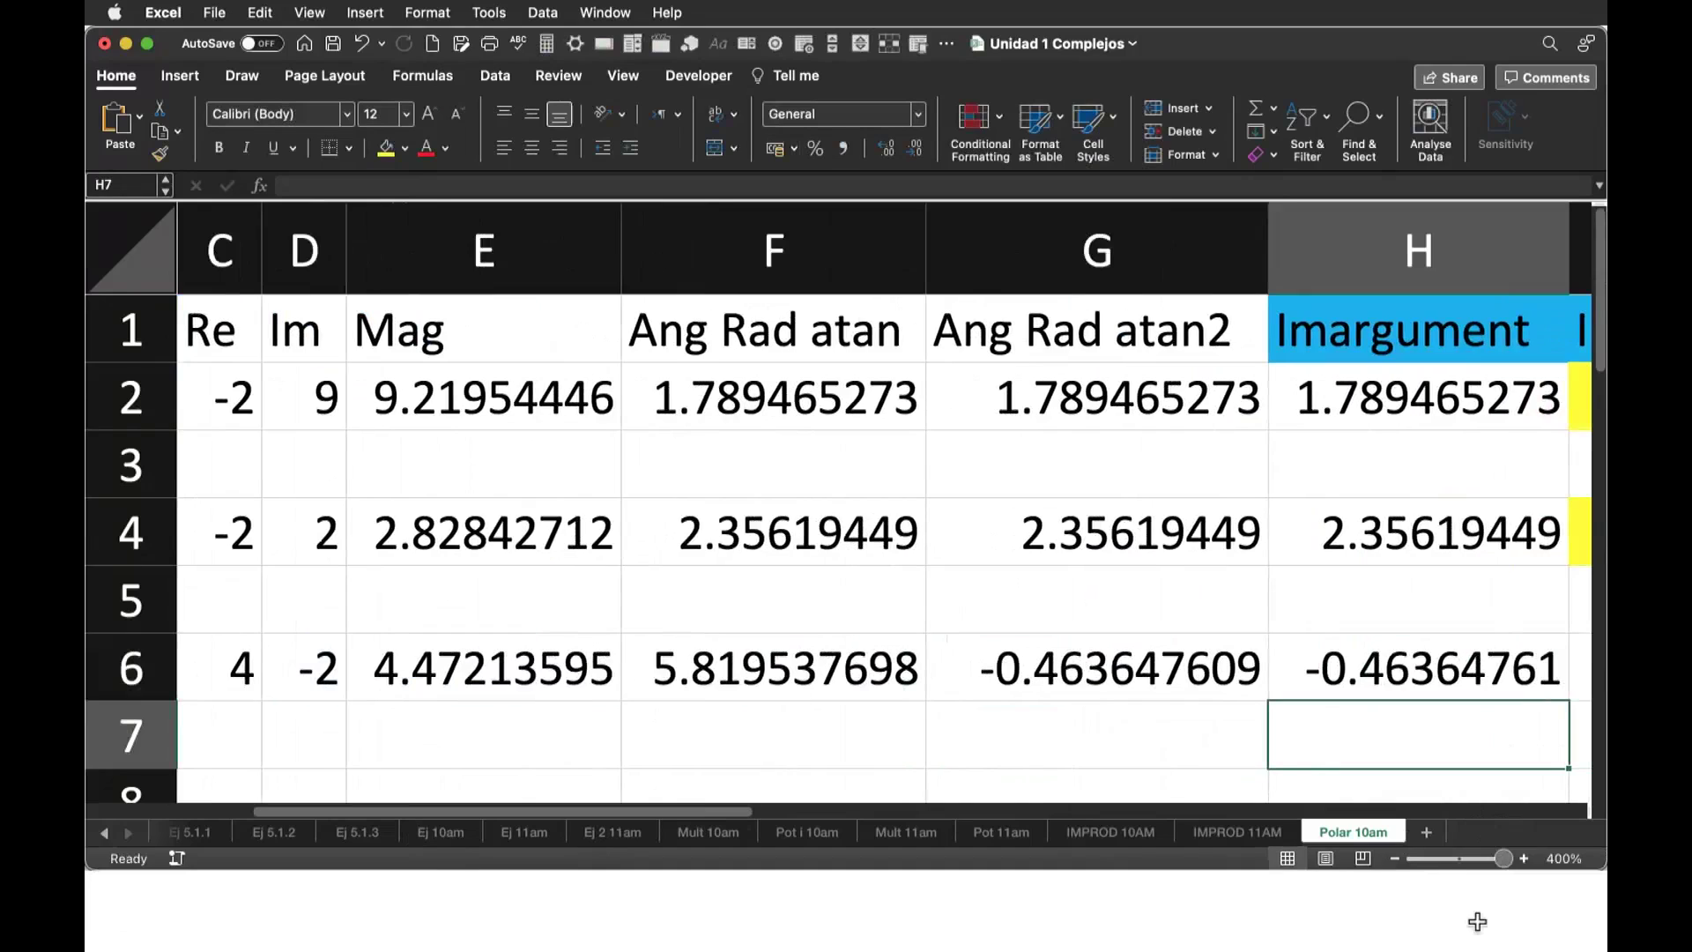
# - Enter =IMABS(B6) in I6 under Imabs, giving 4.47213595
pyautogui.press('Up')
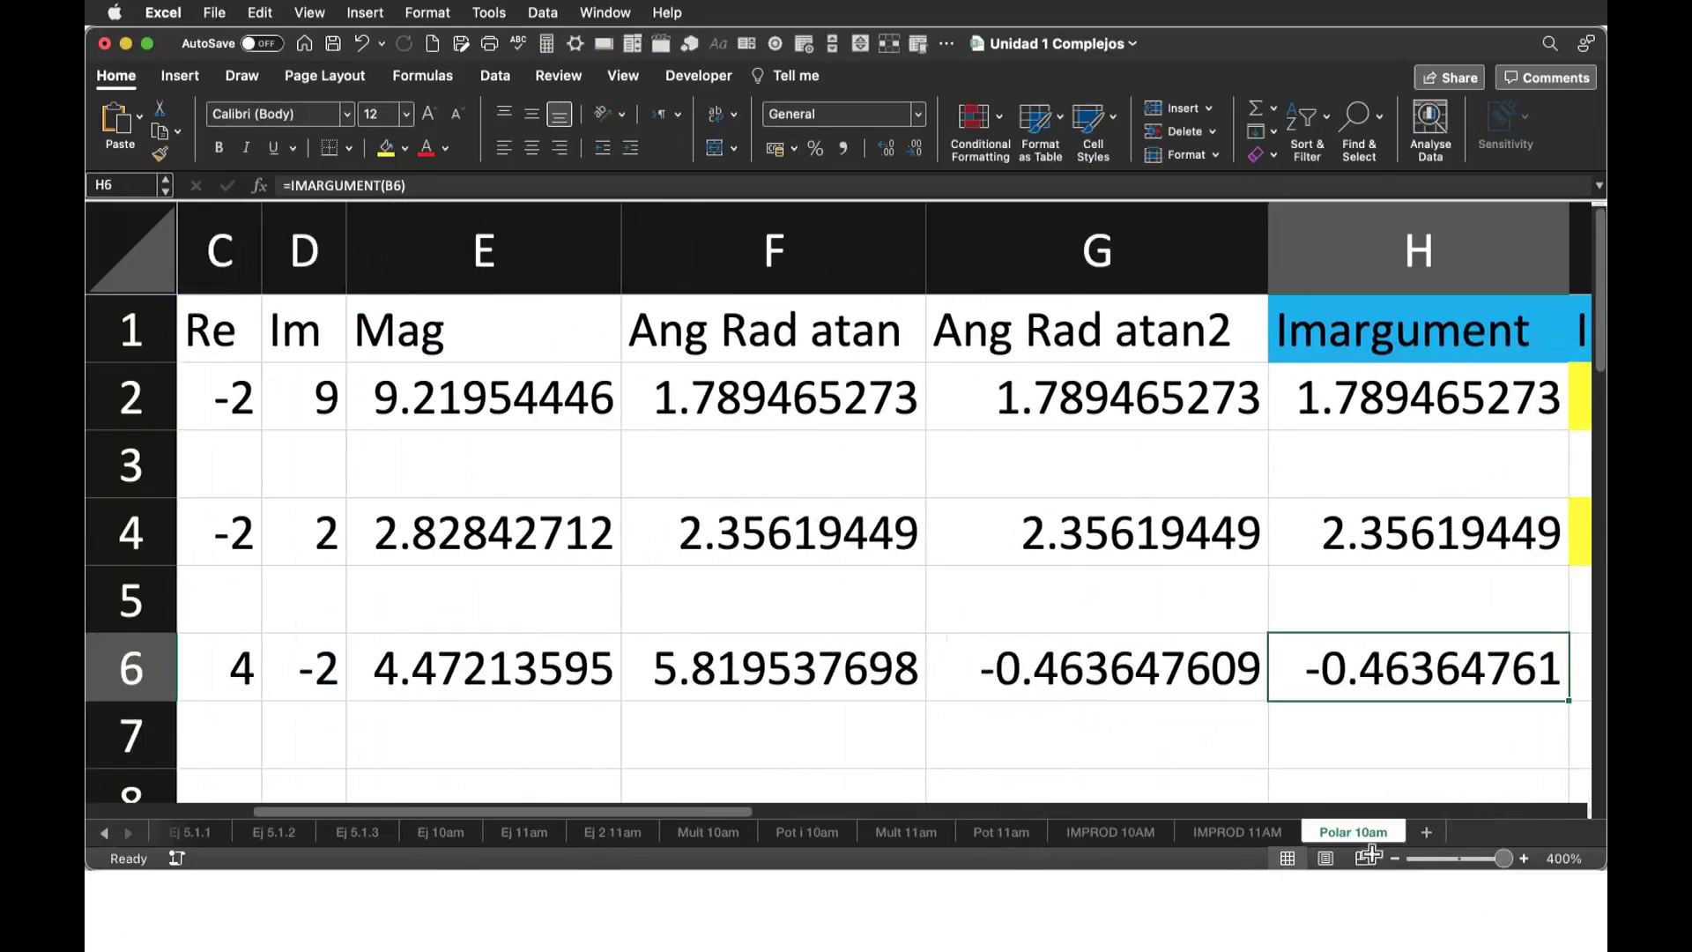
pyautogui.hscroll(5, 824, 852)
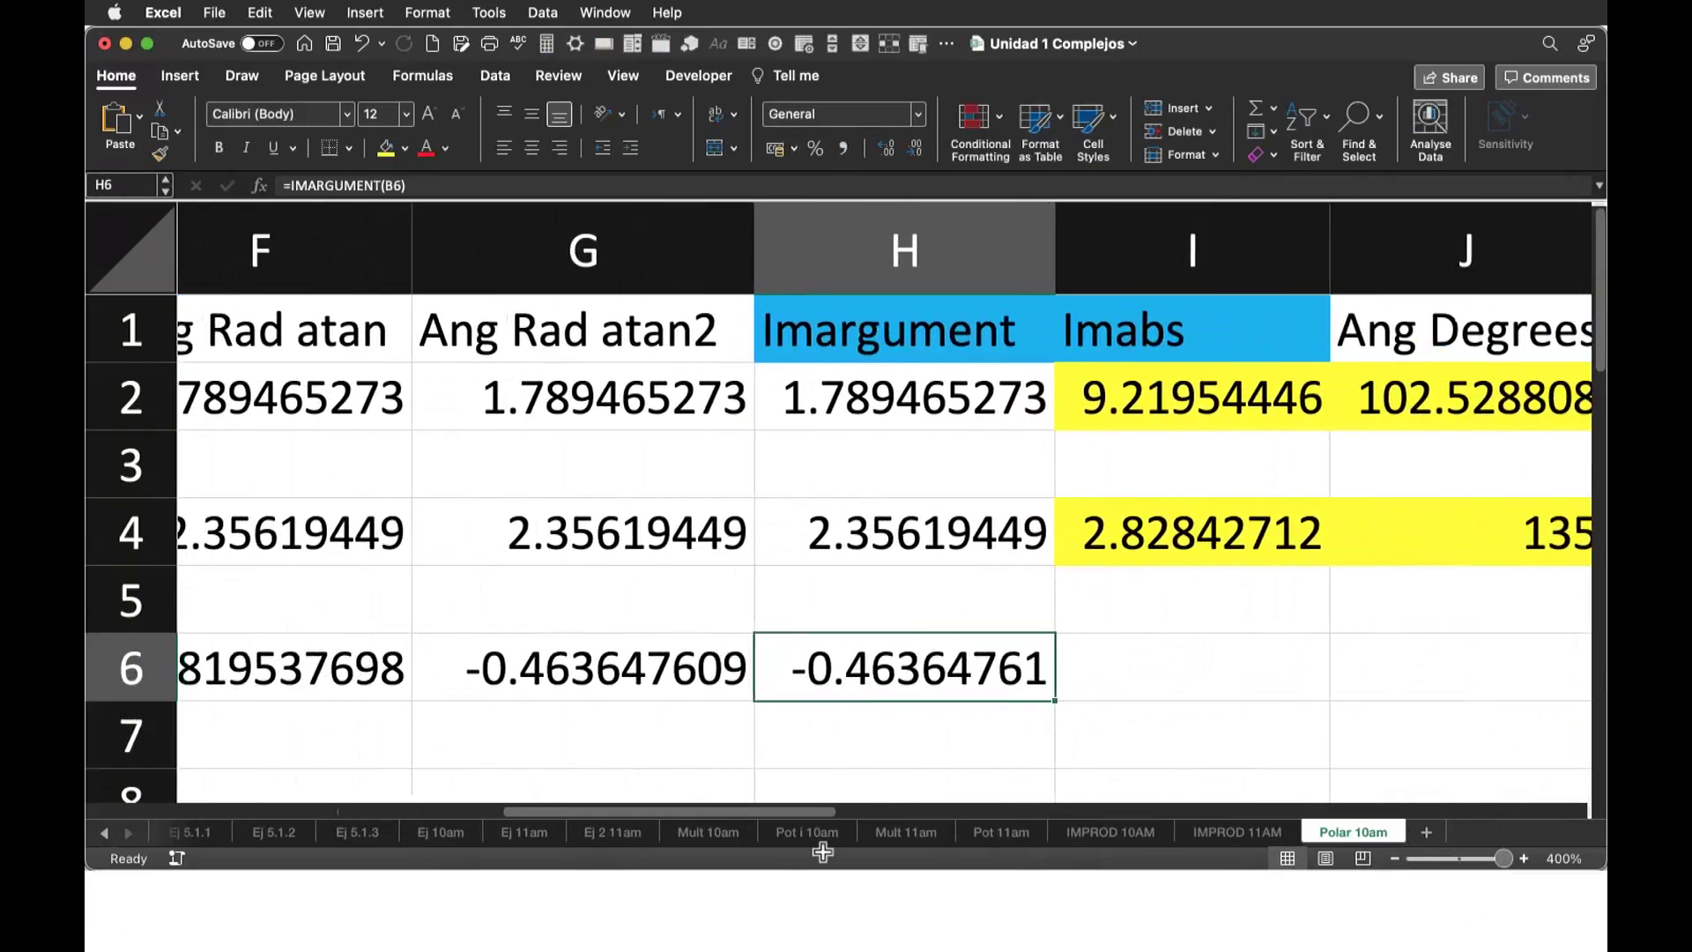
pyautogui.hscroll(2, 1040, 868)
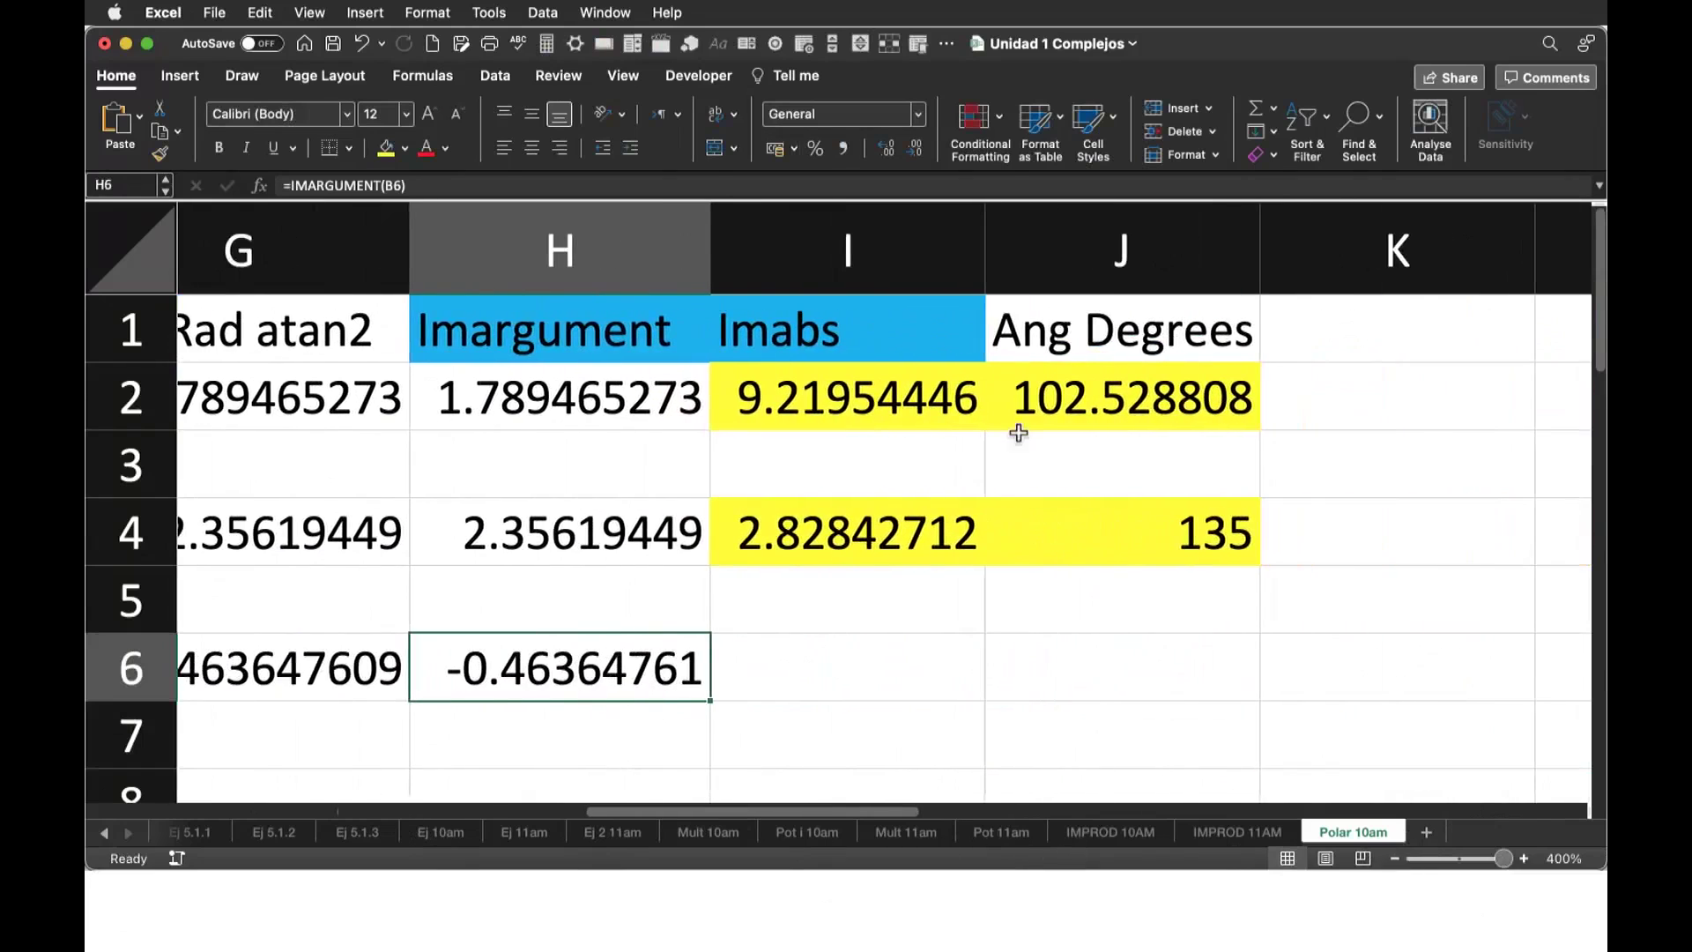
pyautogui.press('Right')
pyautogui.write('=')
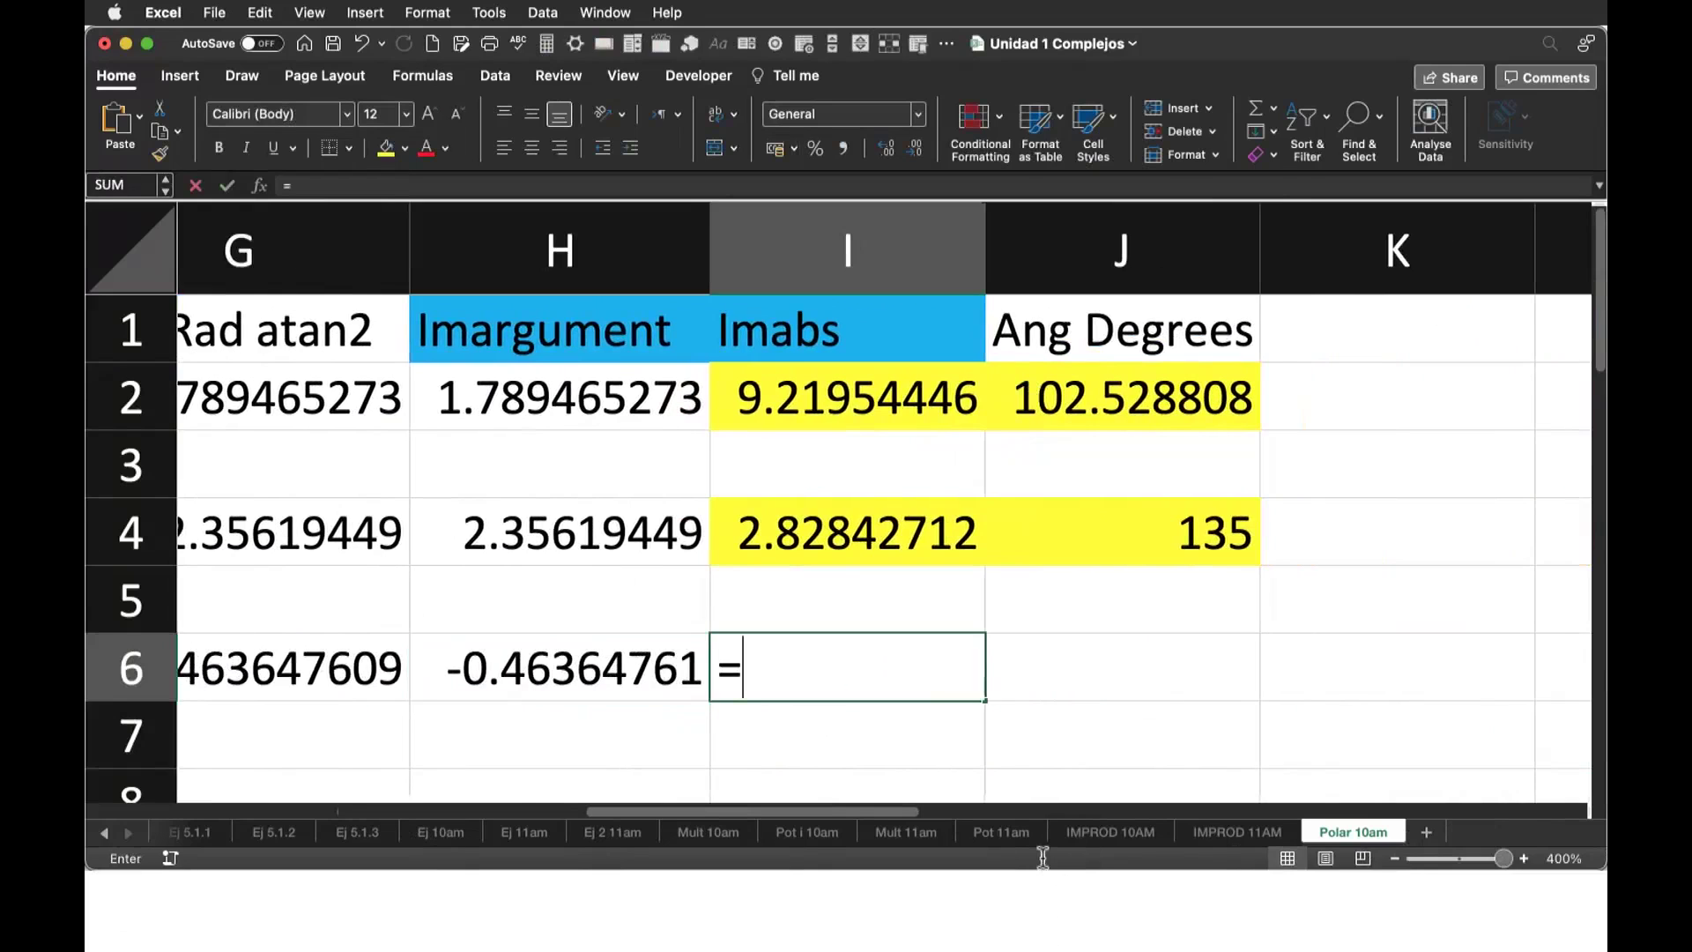
pyautogui.write('imabs')
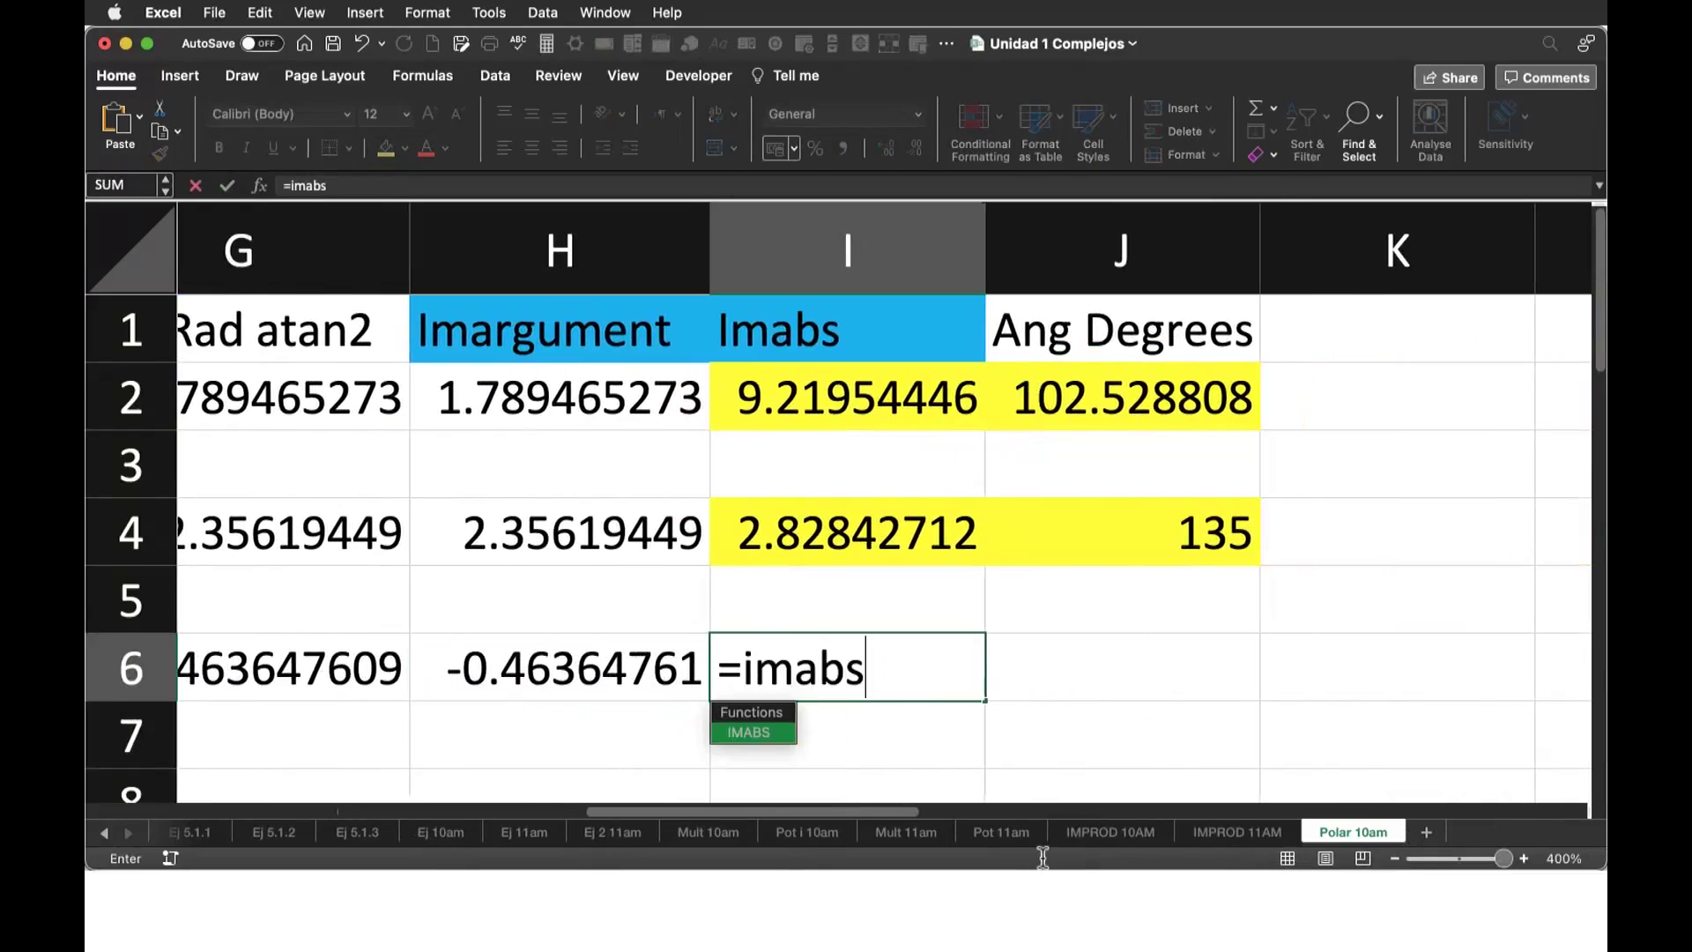
pyautogui.write('(')
pyautogui.hscroll(-5, 767, 892)
pyautogui.hscroll(-2, 766, 892)
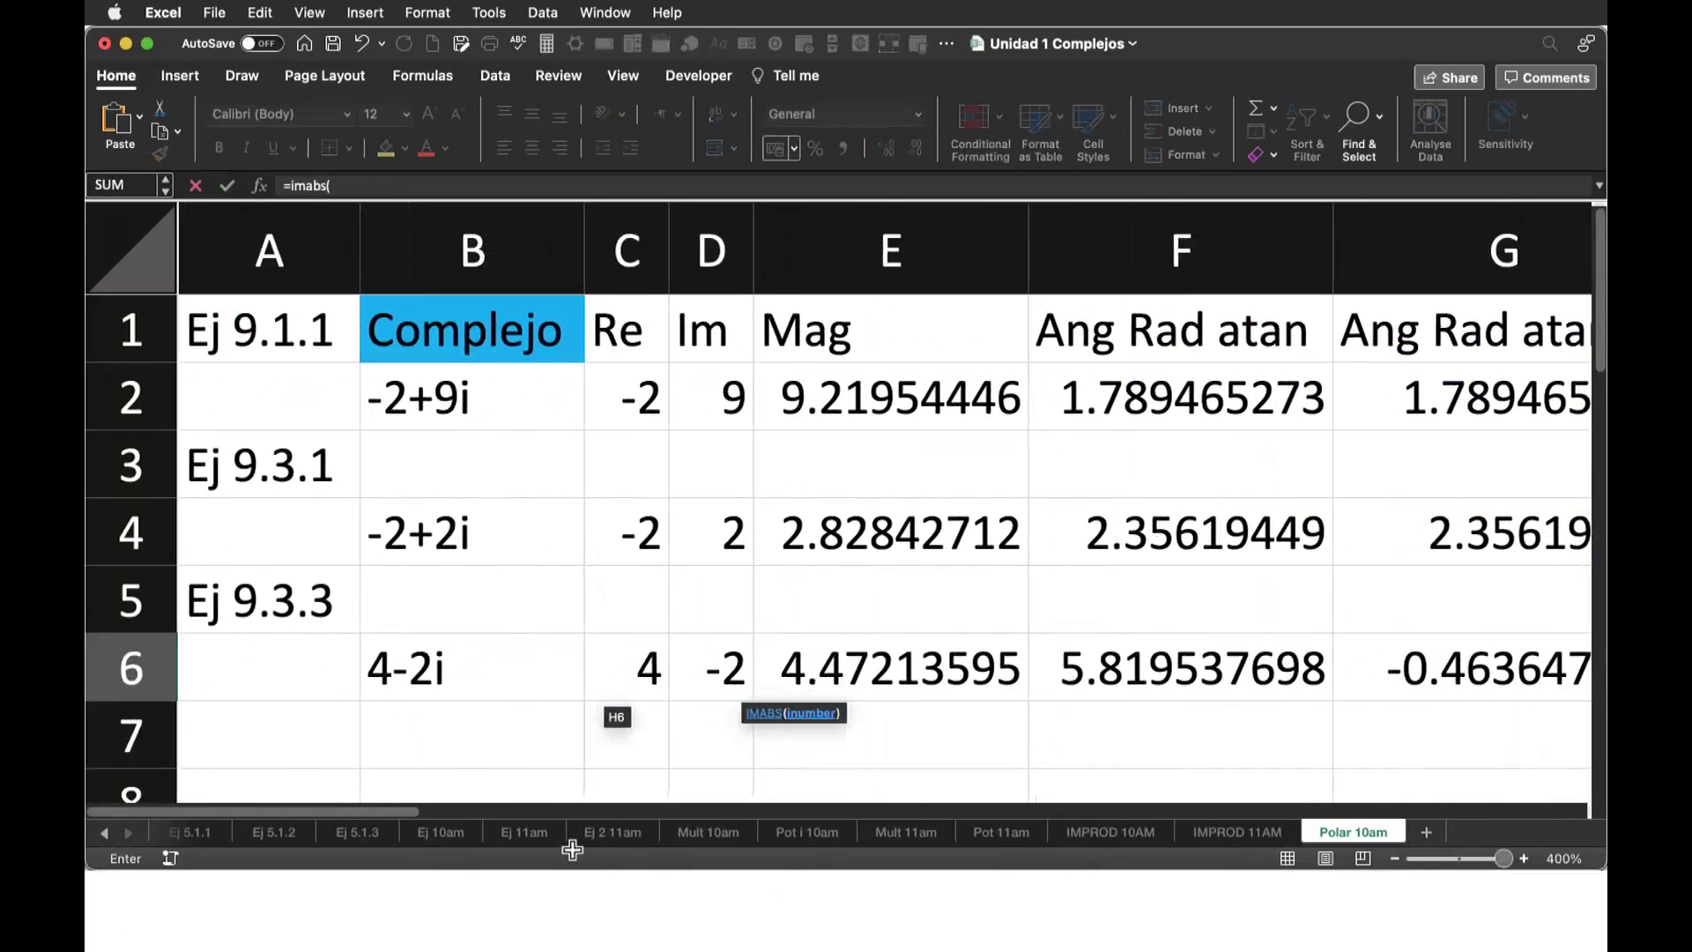
pyautogui.click(471, 667)
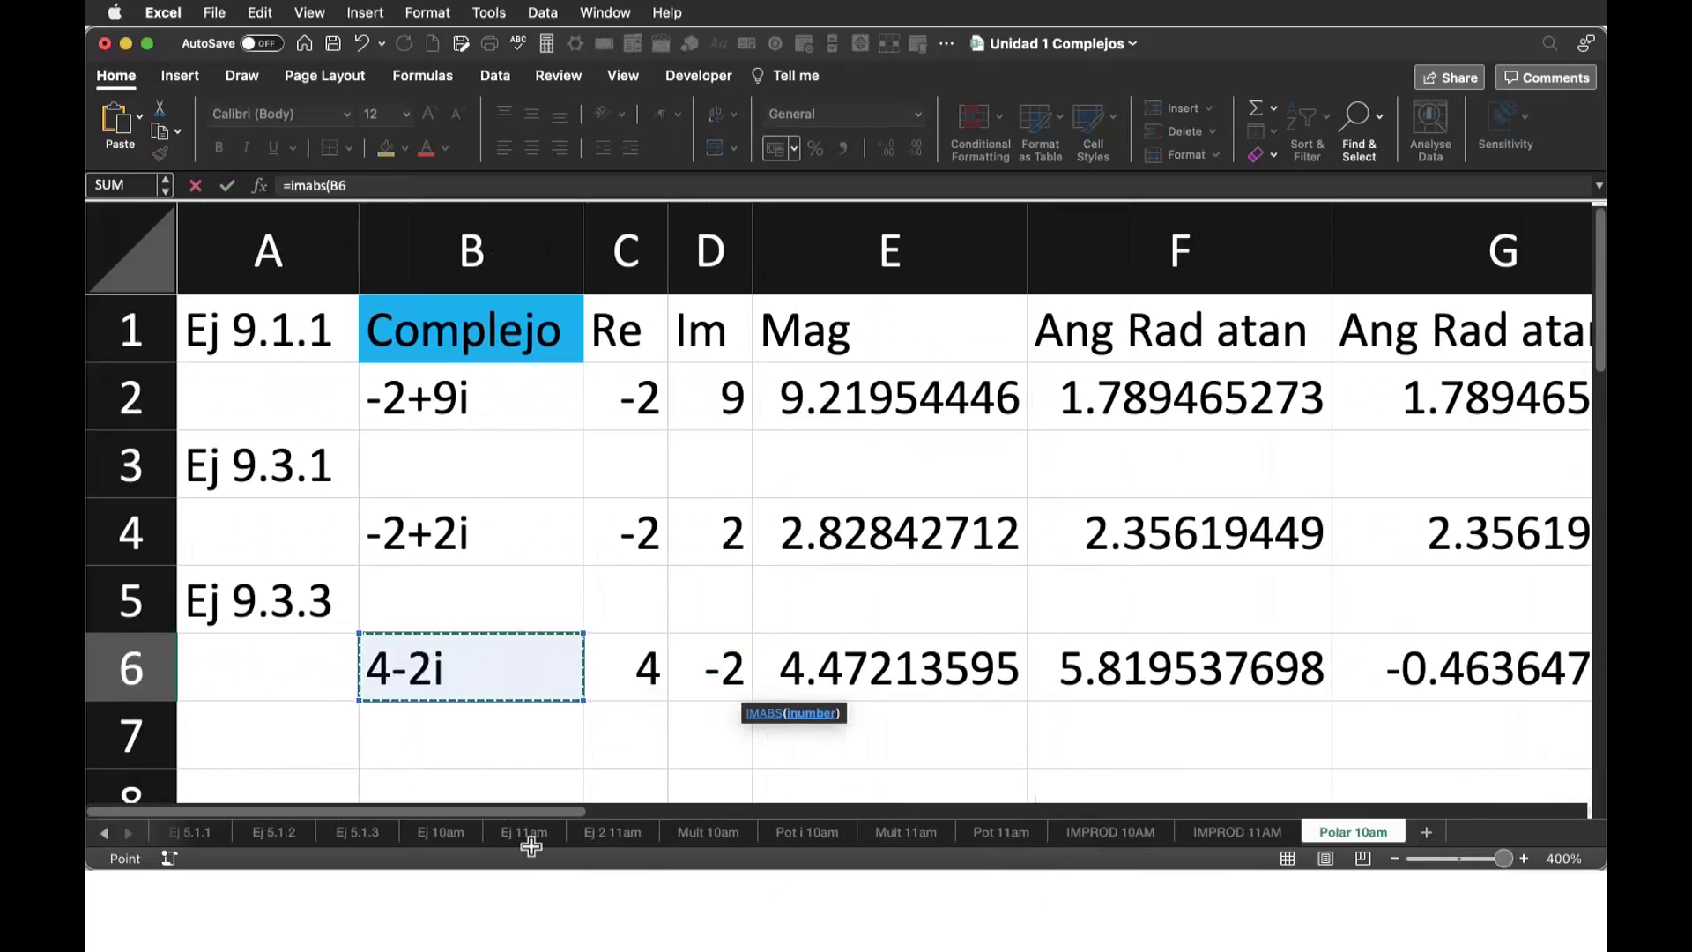
pyautogui.write(')')
pyautogui.press('Return')
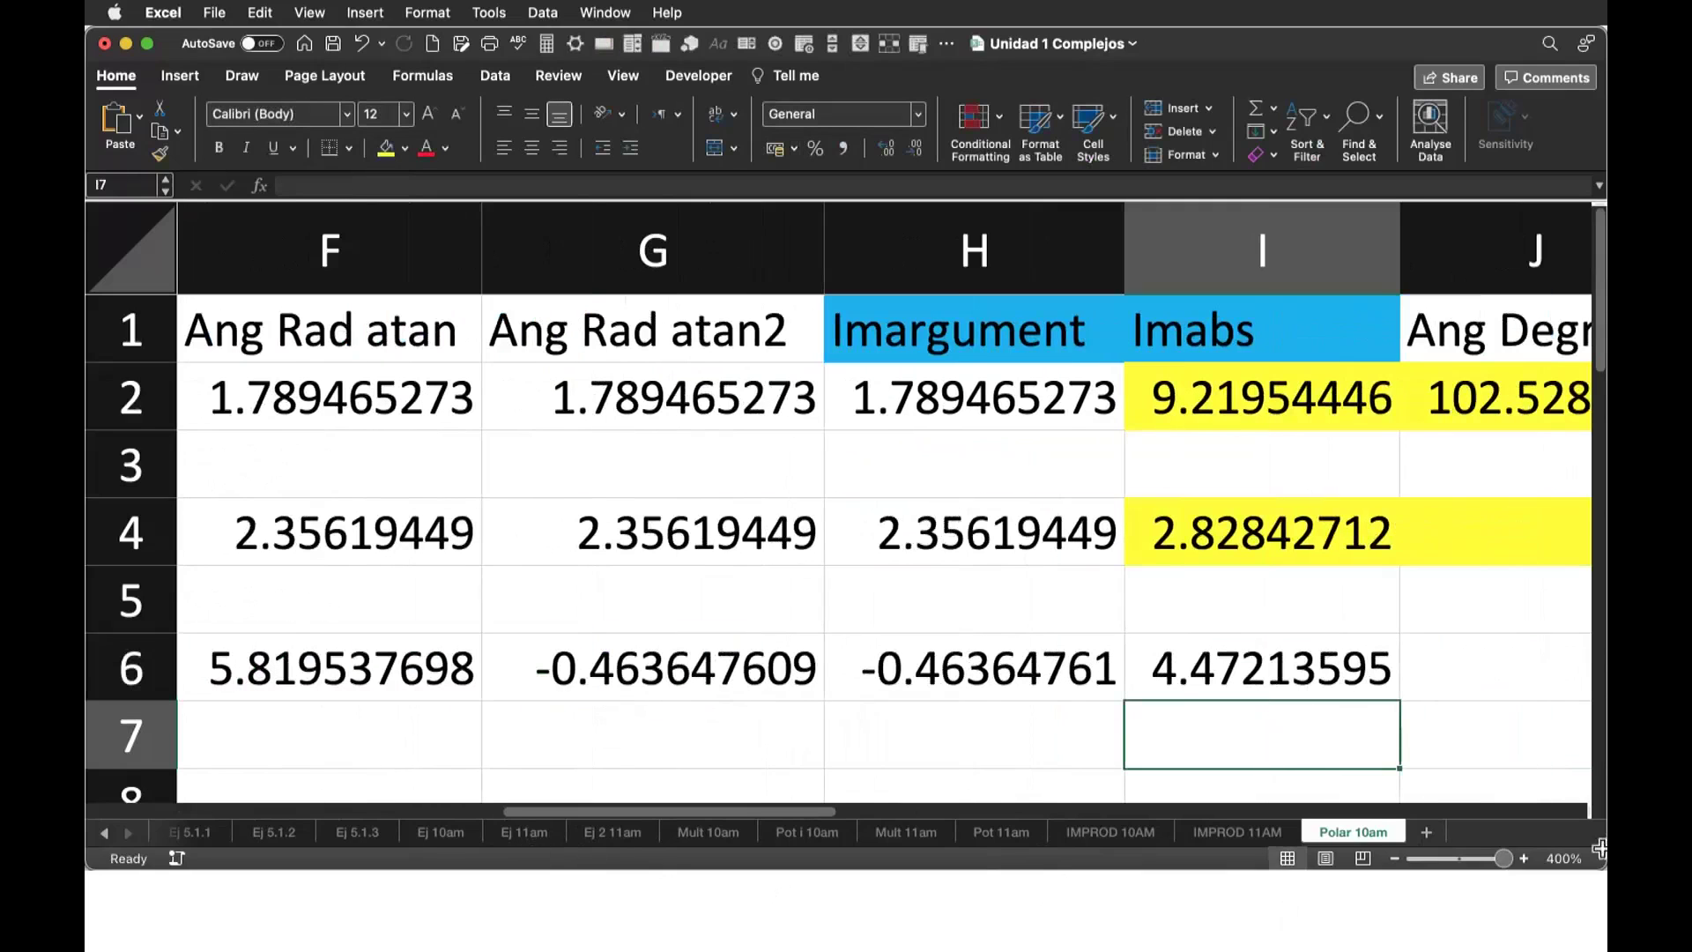
# - Check the modulus result and select K1 for a new heading
pyautogui.press('Up')
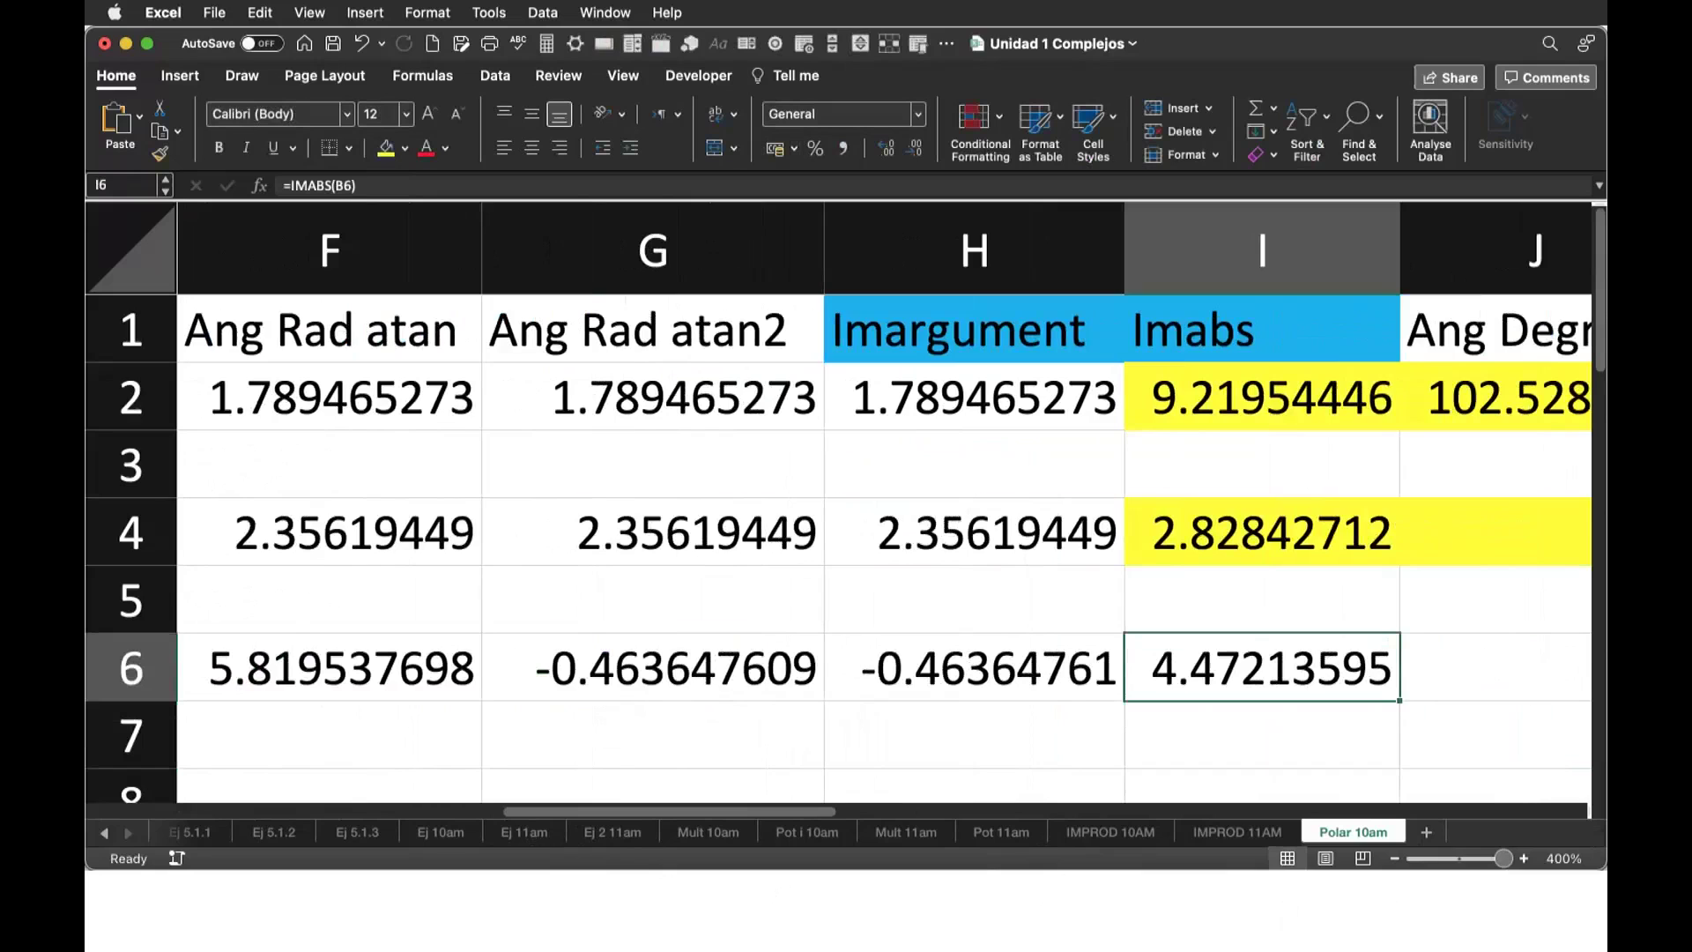
pyautogui.hscroll(2, 607, 874)
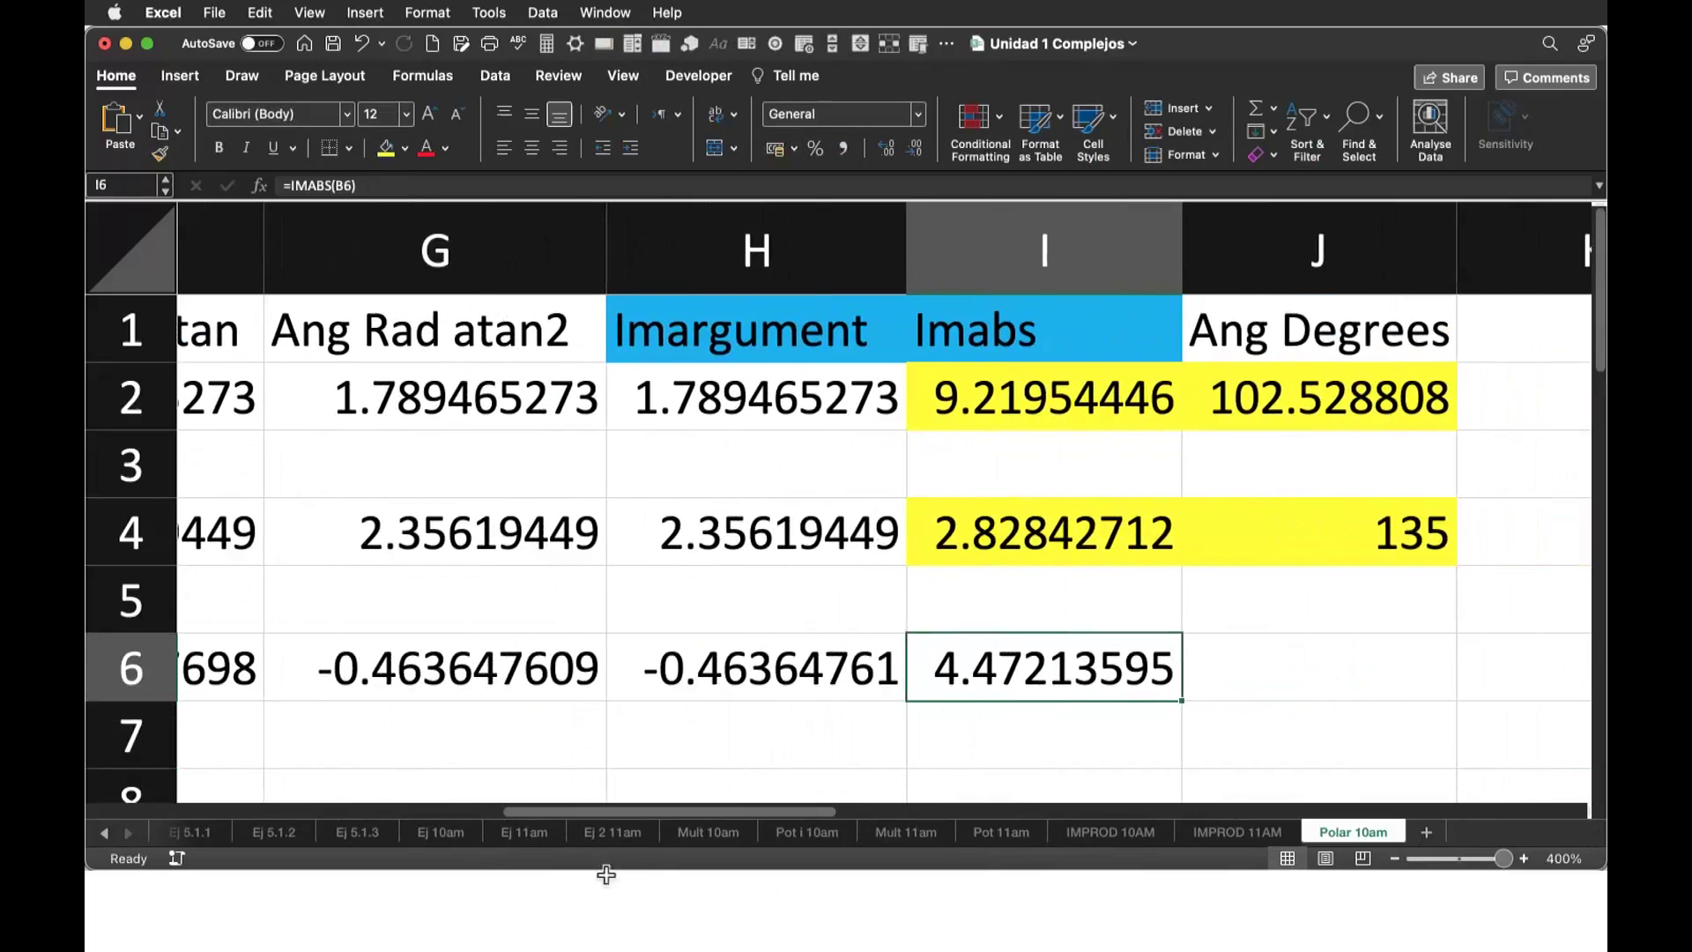
pyautogui.hscroll(-2, 606, 874)
pyautogui.hscroll(1, 661, 895)
pyautogui.hscroll(5, 929, 809)
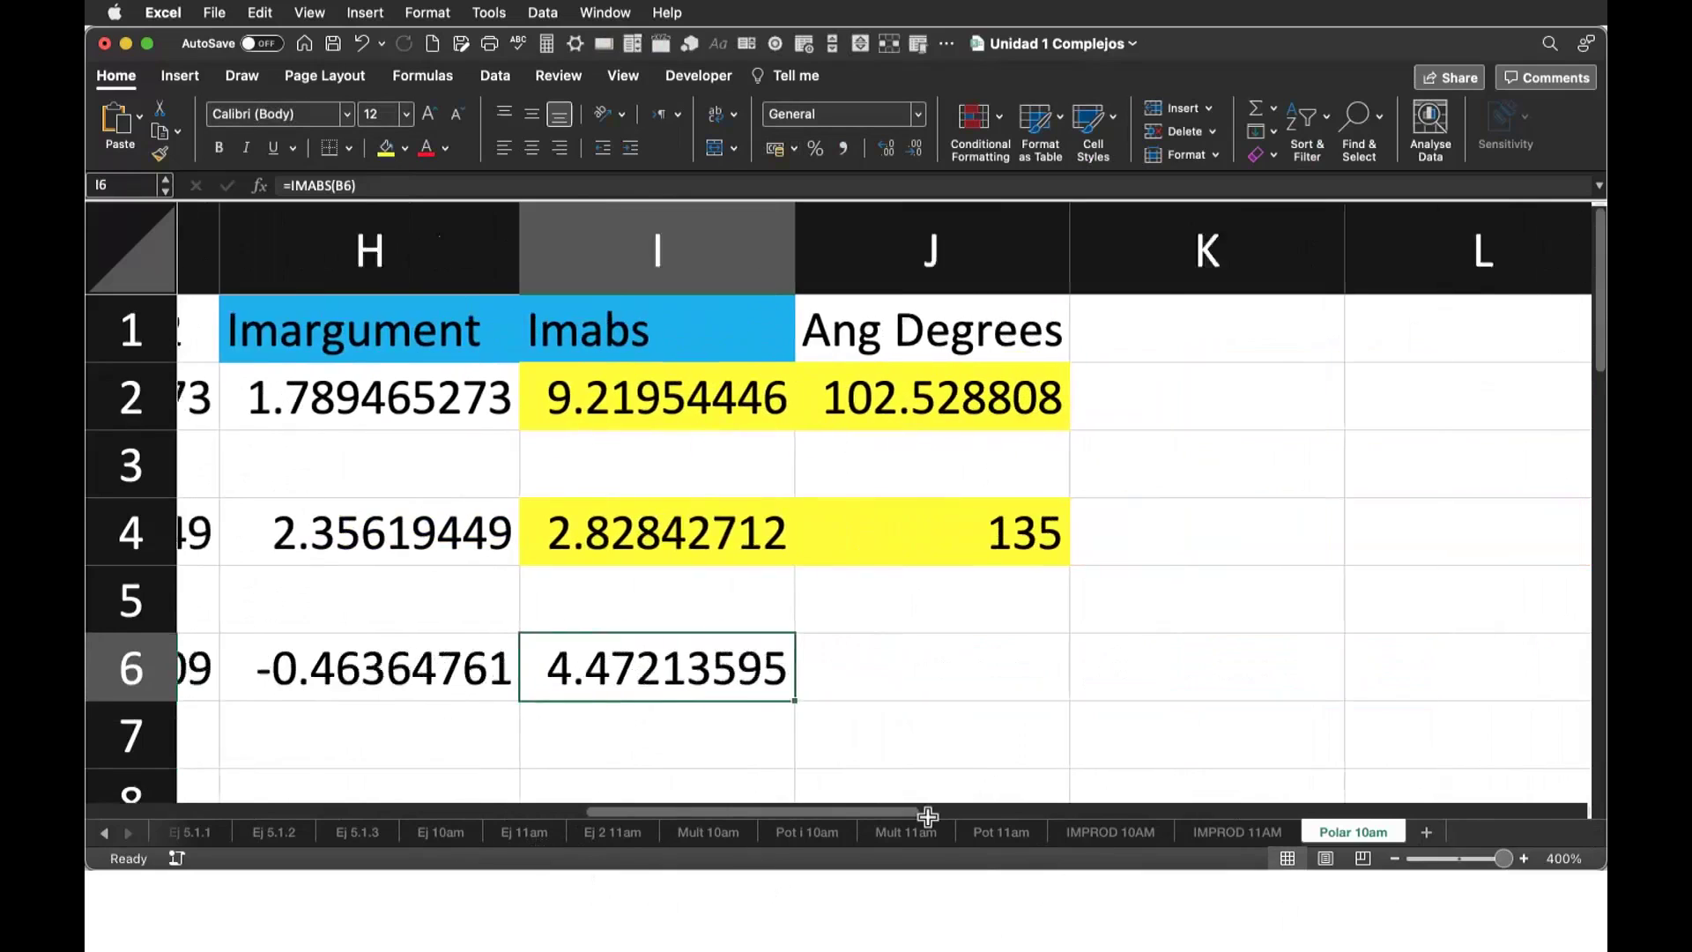
pyautogui.click(1181, 348)
# - Add the 'Ang Deg 2' heading in K1 and enter =DEGREES(F6) in J6, giving 333.434949
pyautogui.write('Ang Deg ')
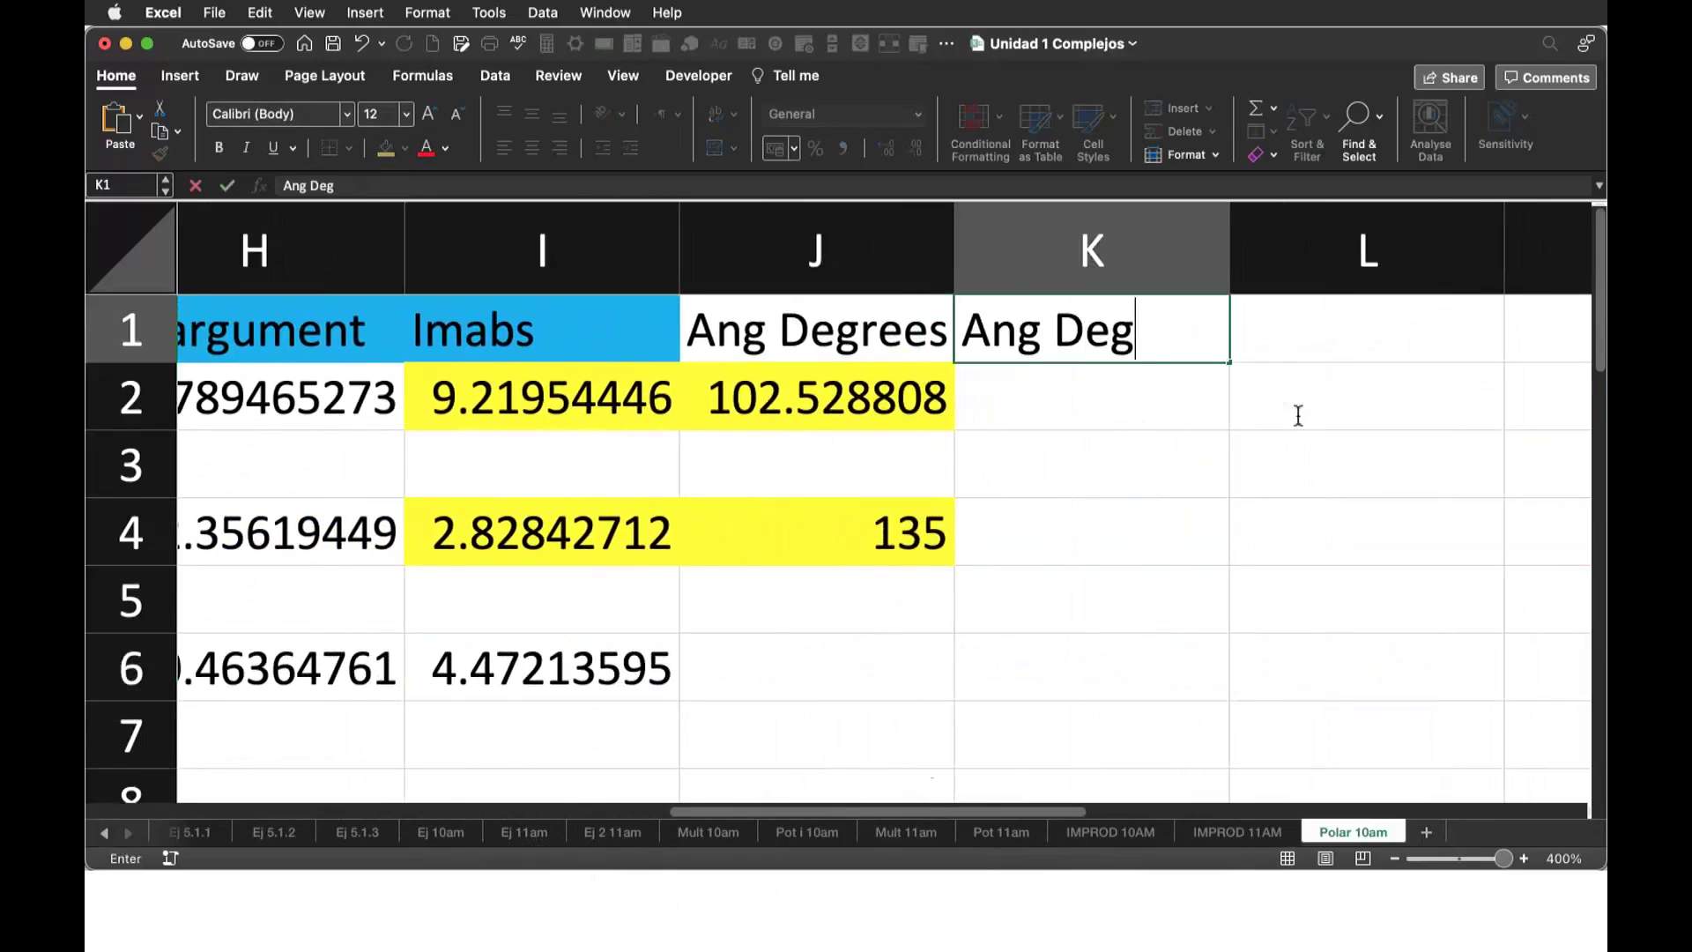
pyautogui.write('2')
pyautogui.press('Return')
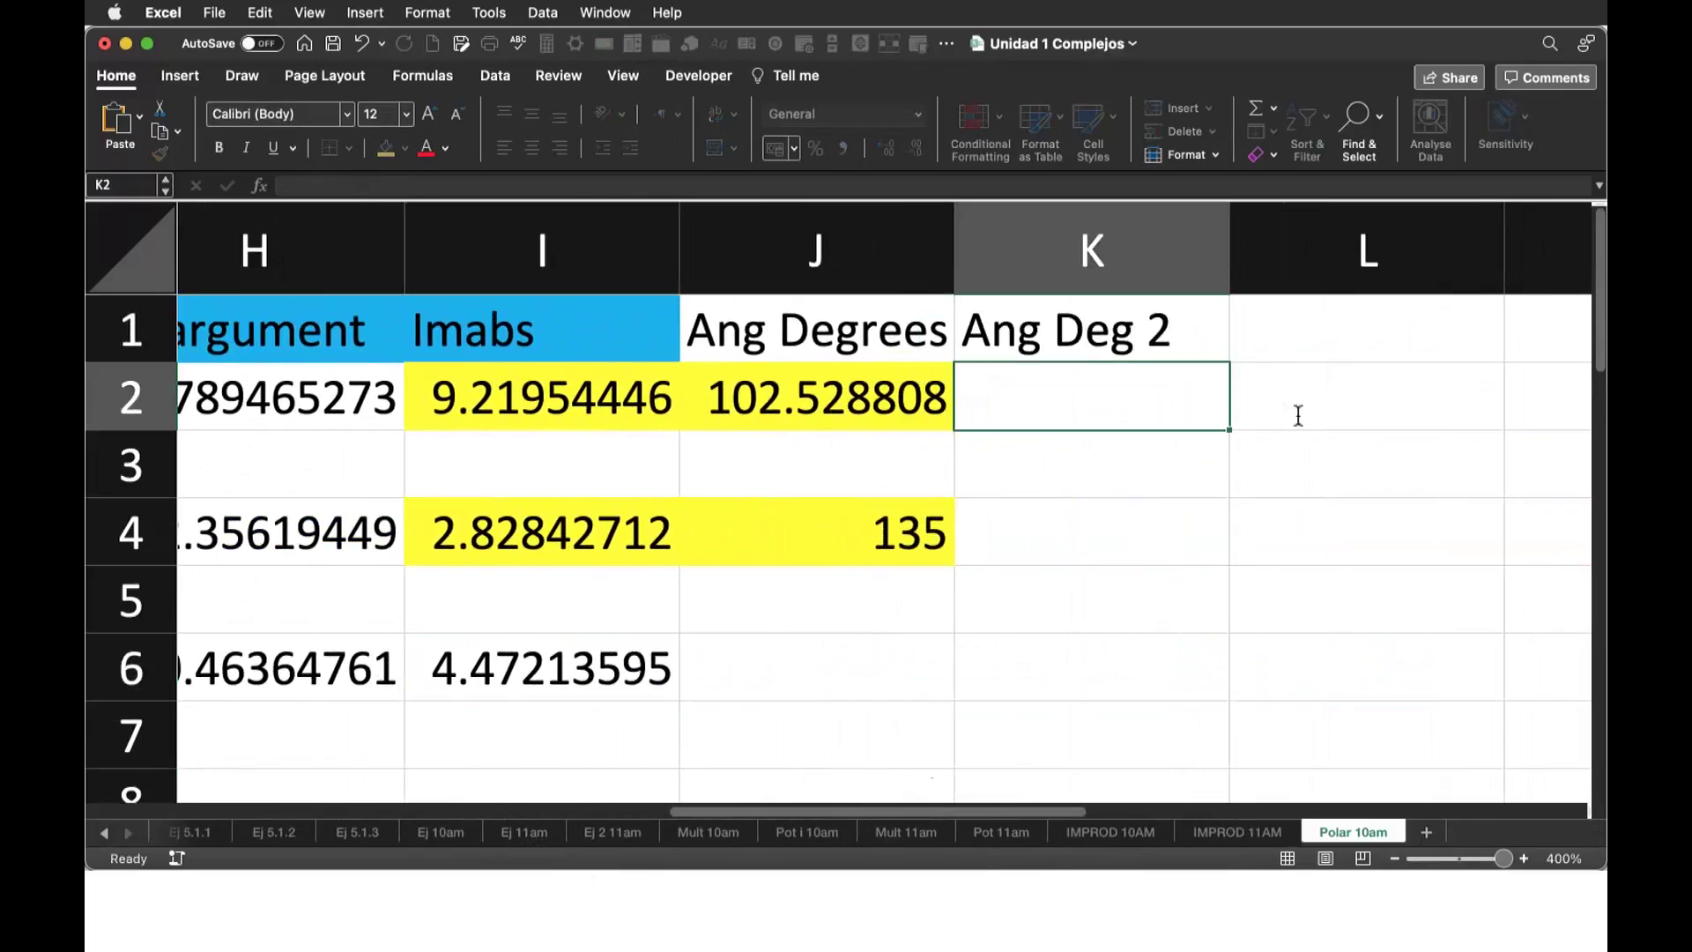
pyautogui.press('Left')
pyautogui.press('Down')
pyautogui.press('Down')
pyautogui.press('Down')
pyautogui.write('=')
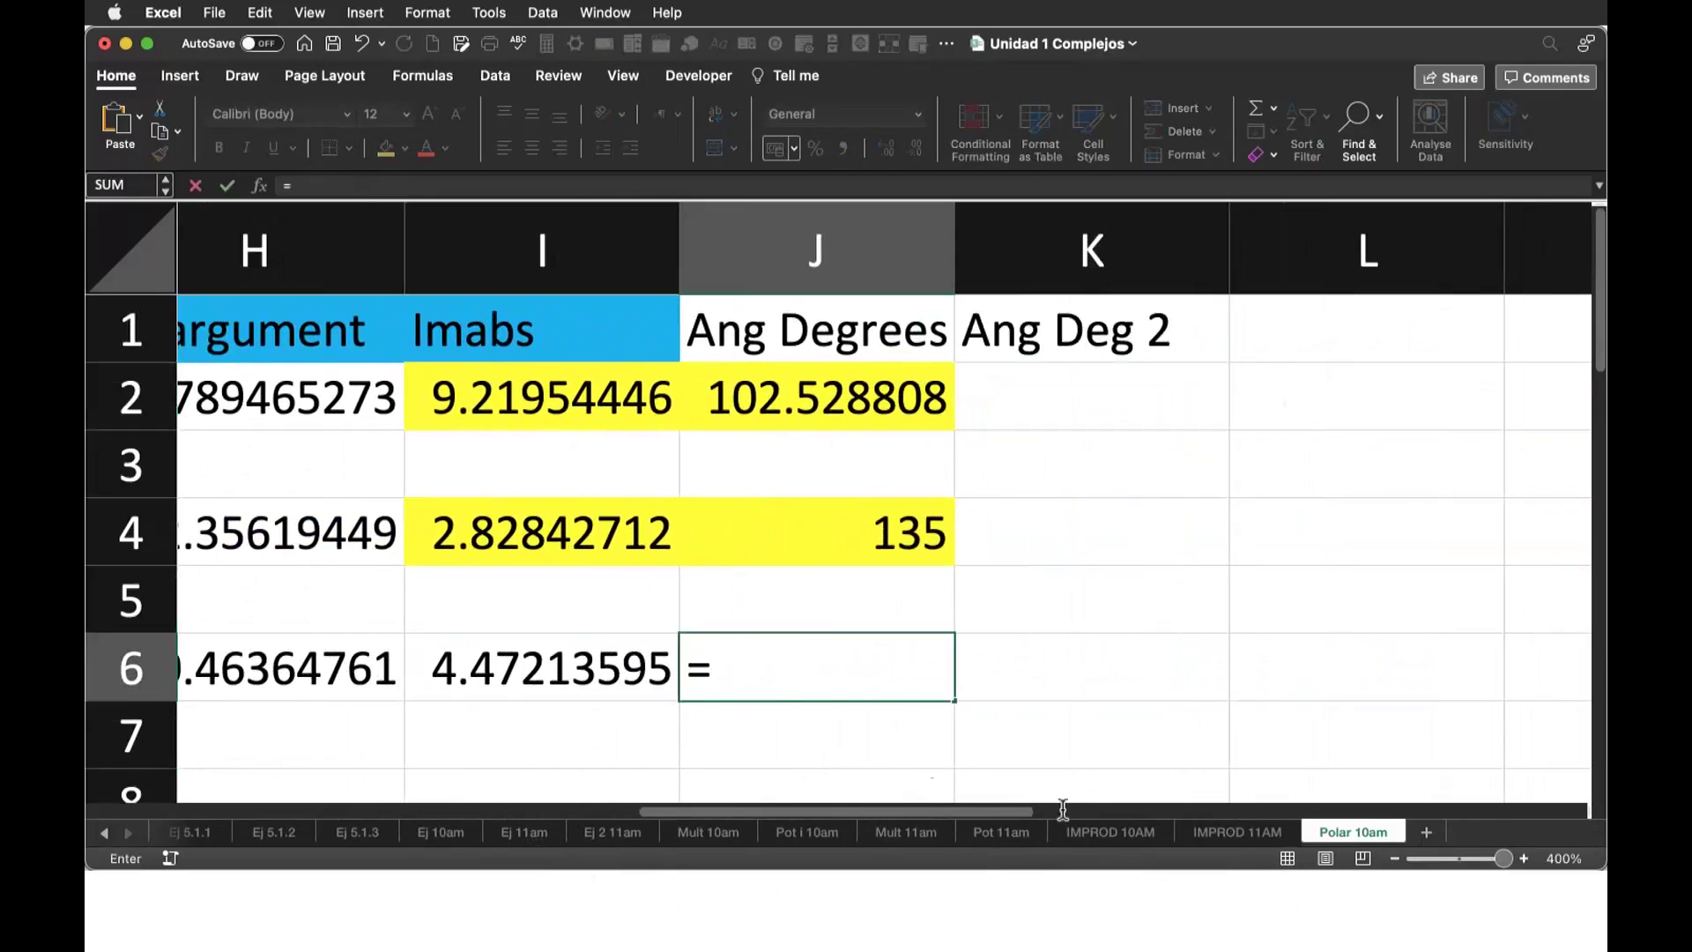
pyautogui.write('degrees(')
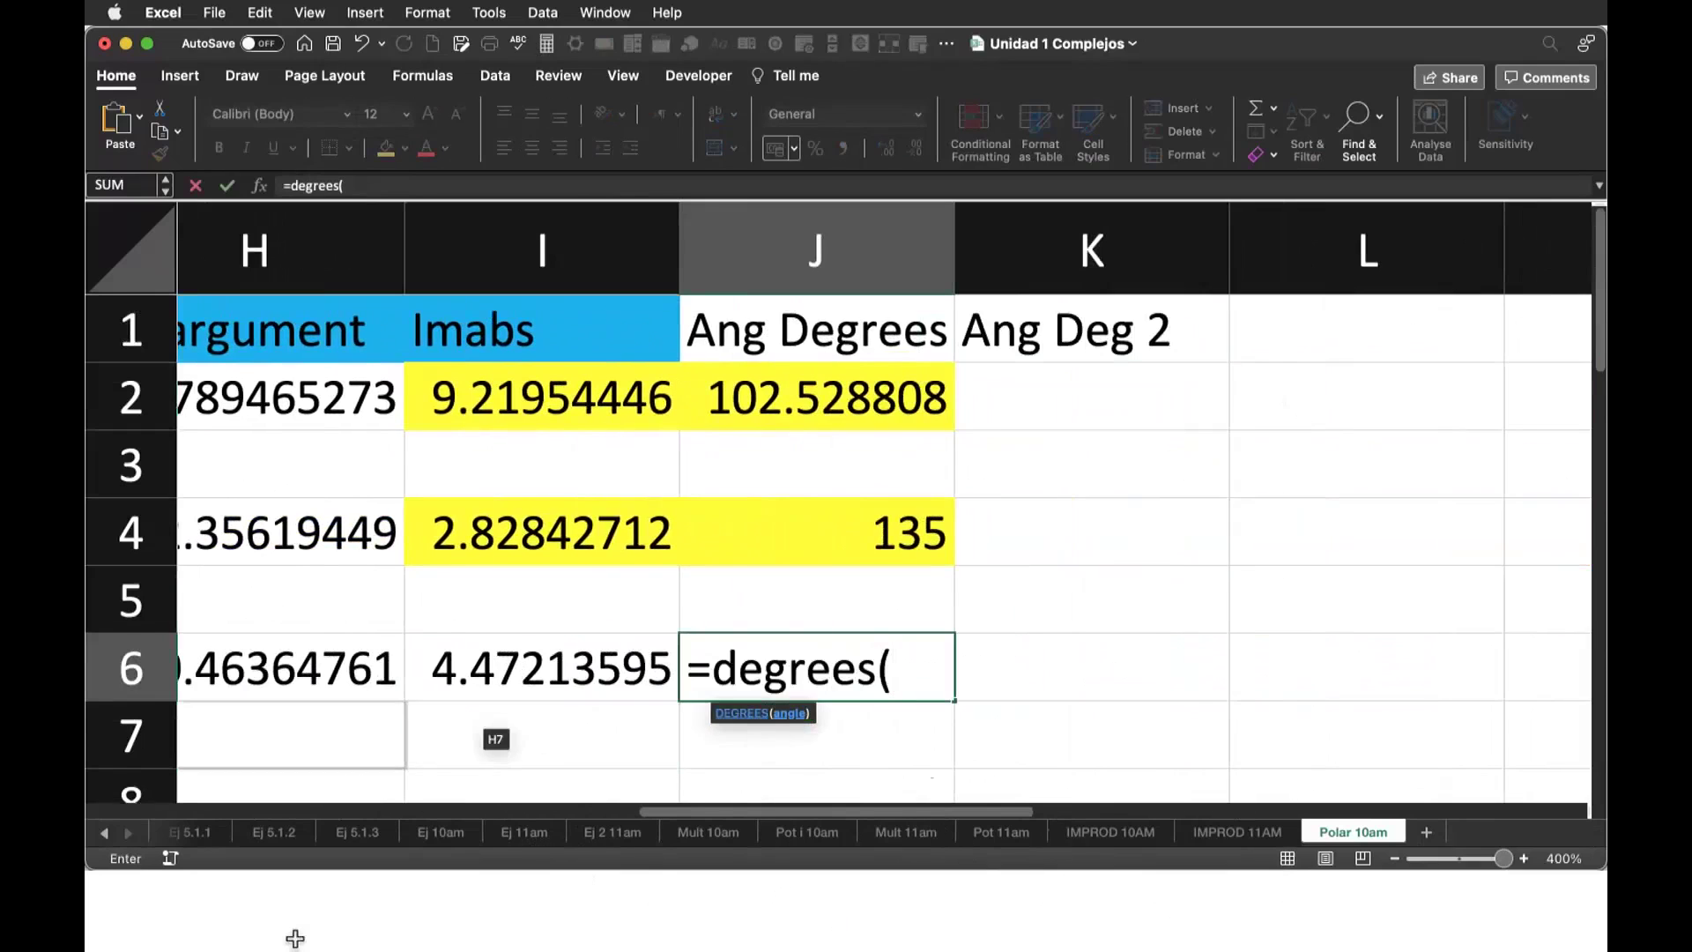
pyautogui.hscroll(-3, 482, 797)
pyautogui.hscroll(-2, 482, 796)
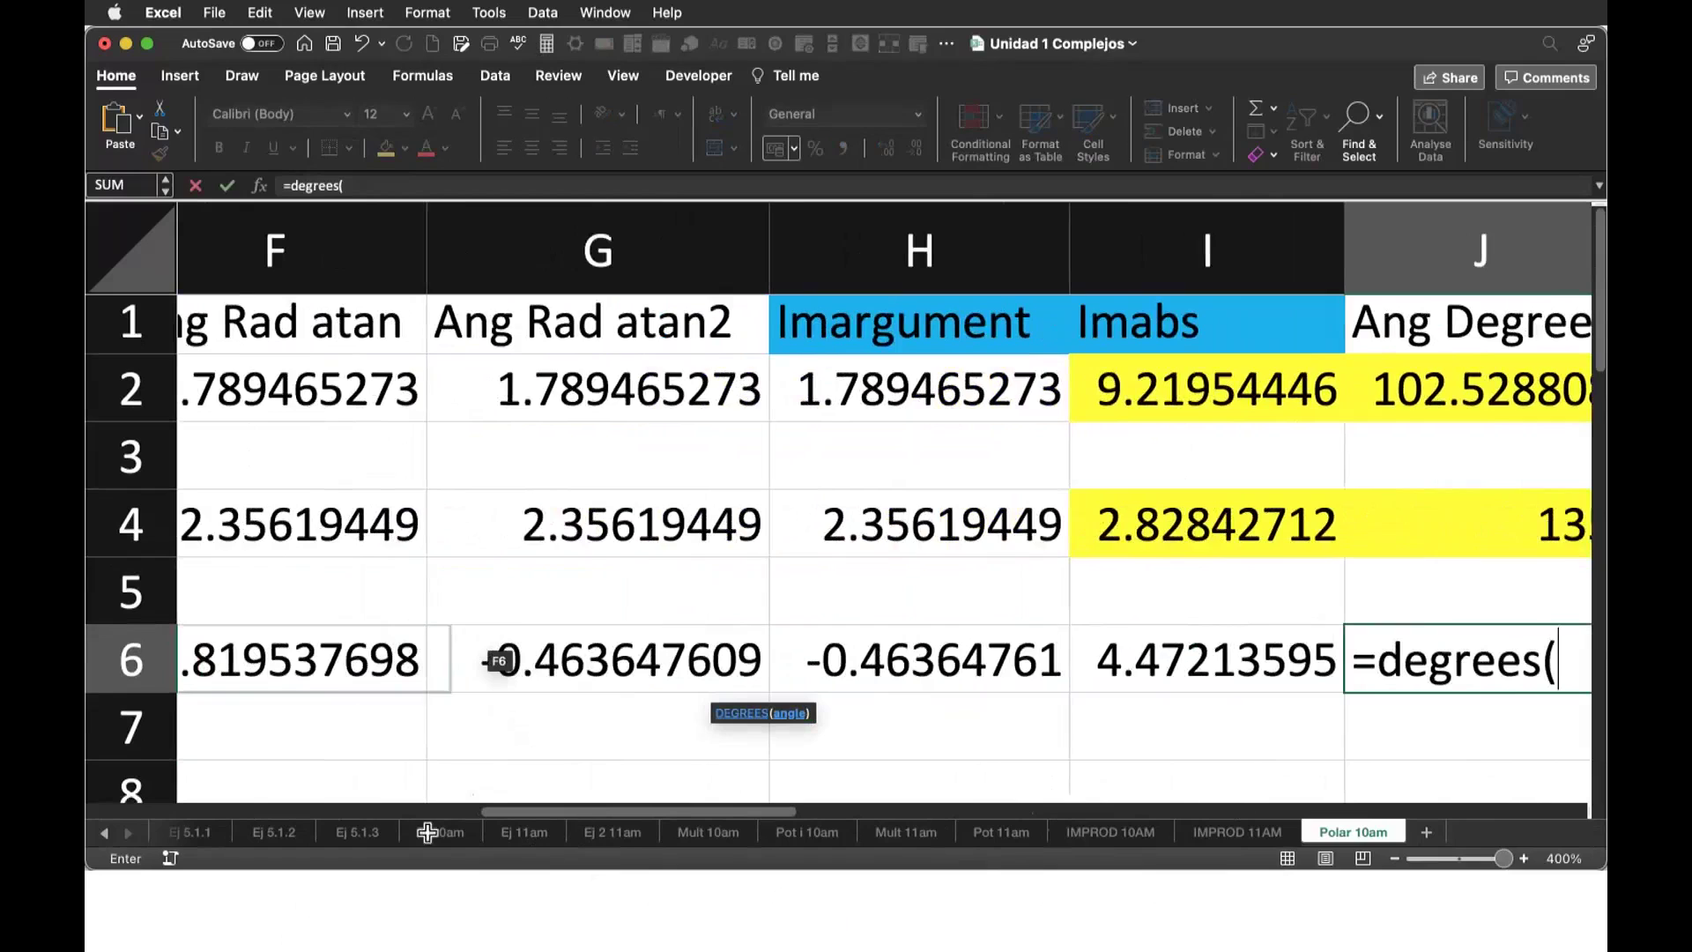
pyautogui.click(441, 659)
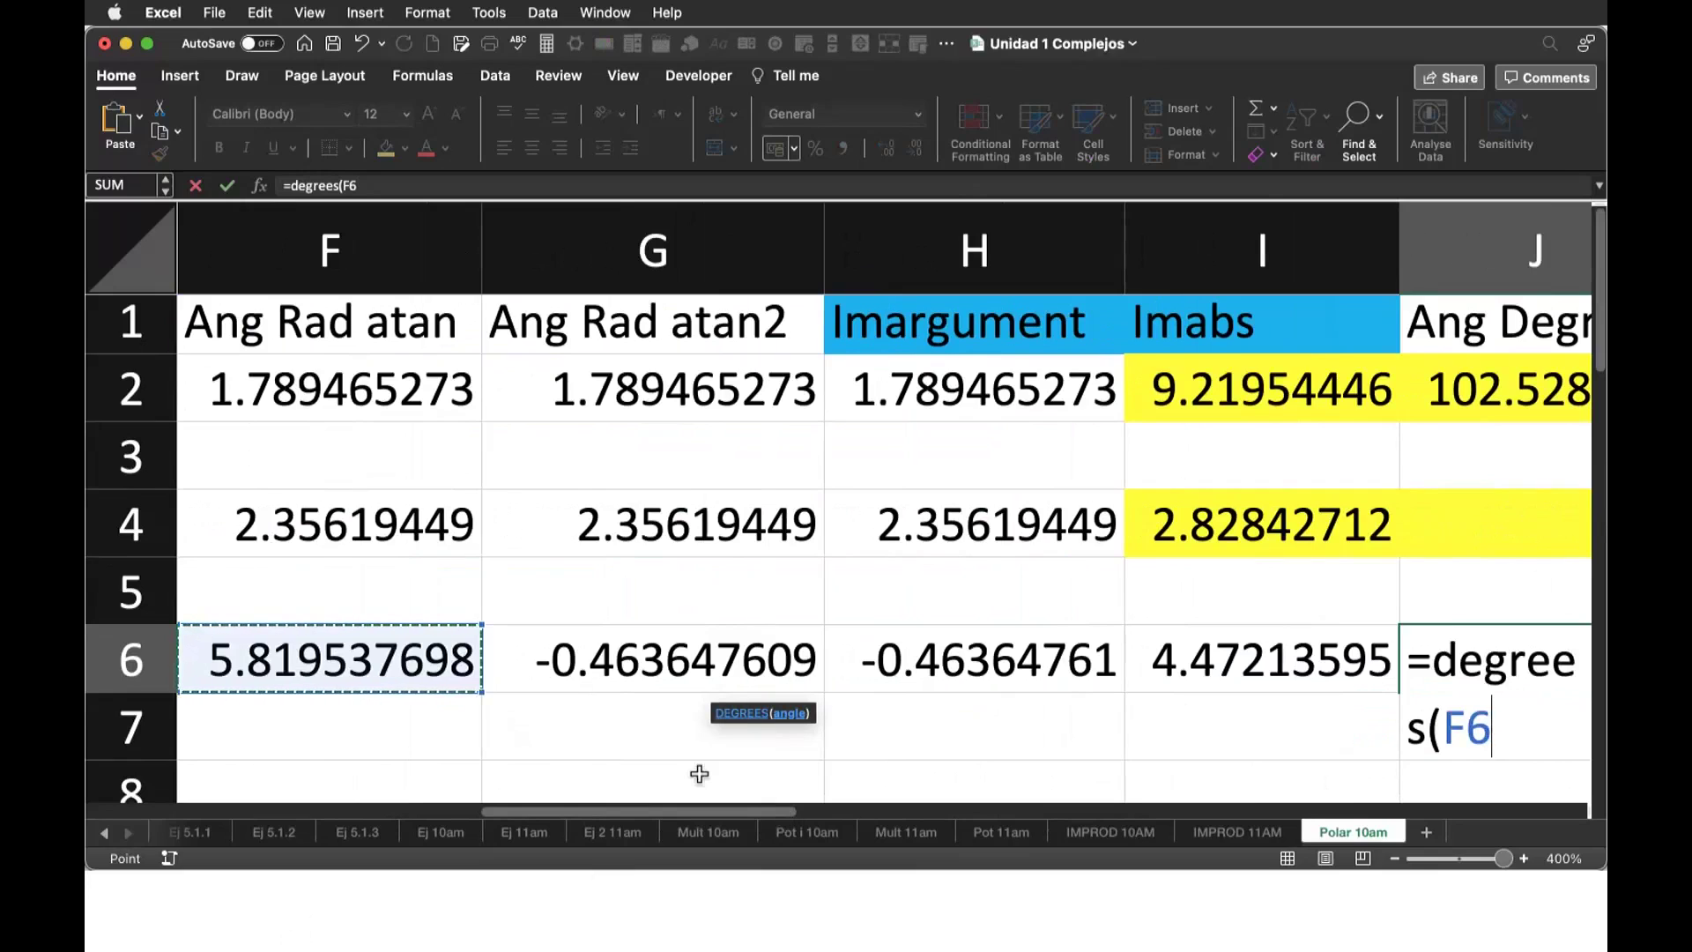
pyautogui.write(')')
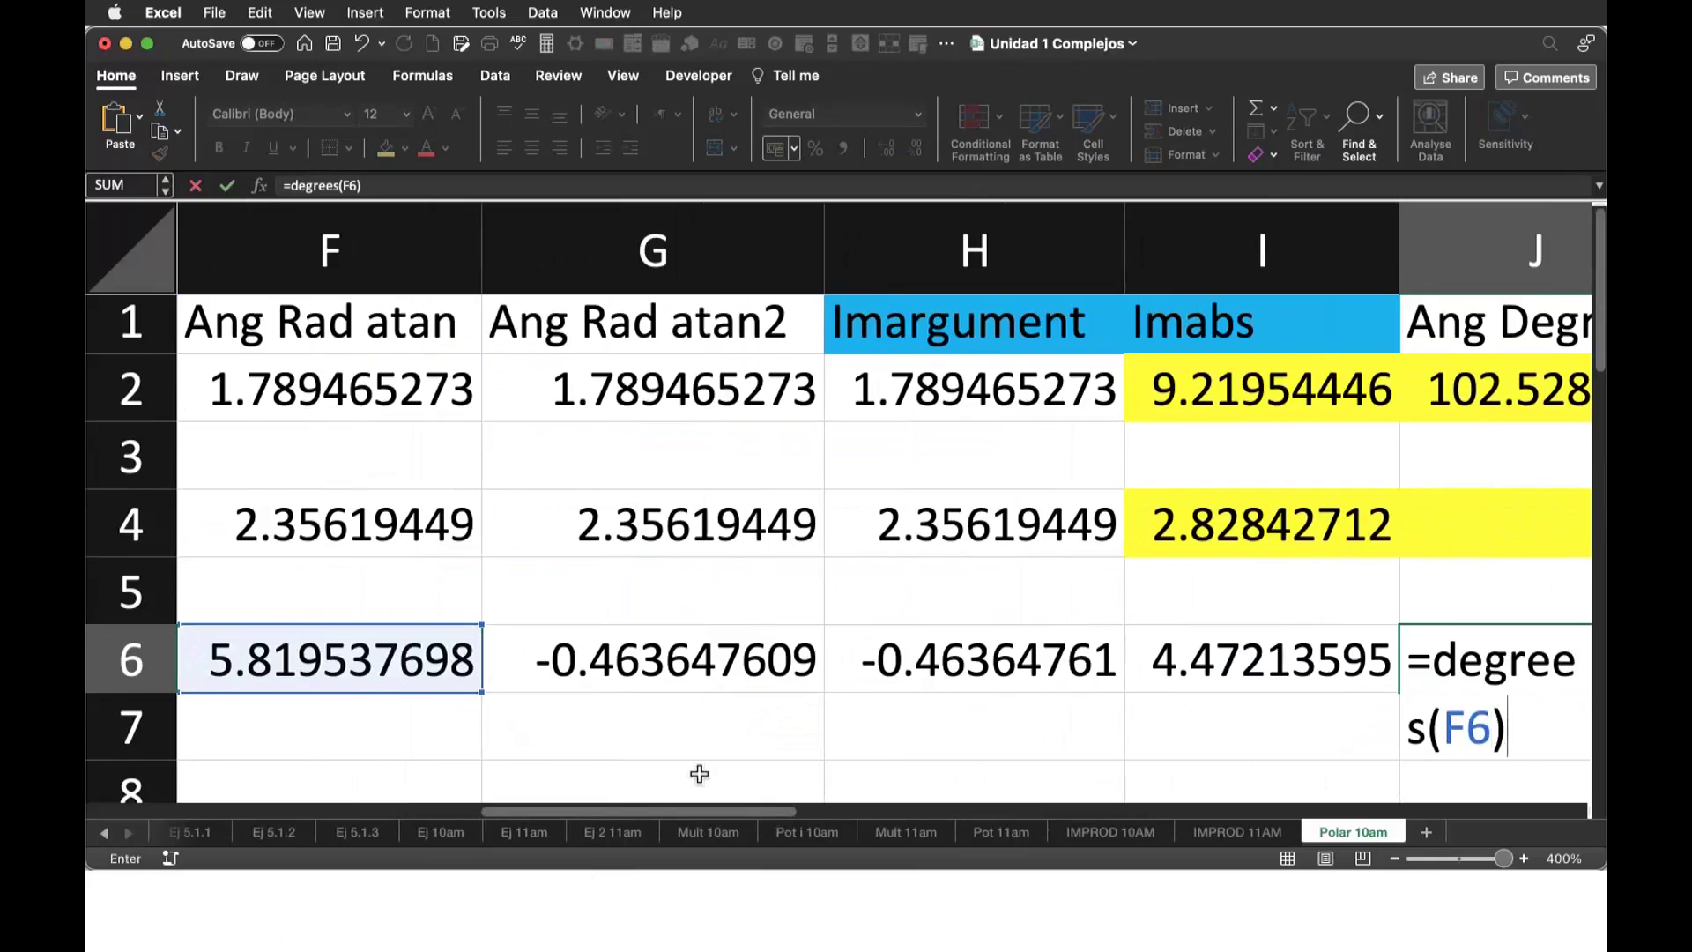
pyautogui.press('Return')
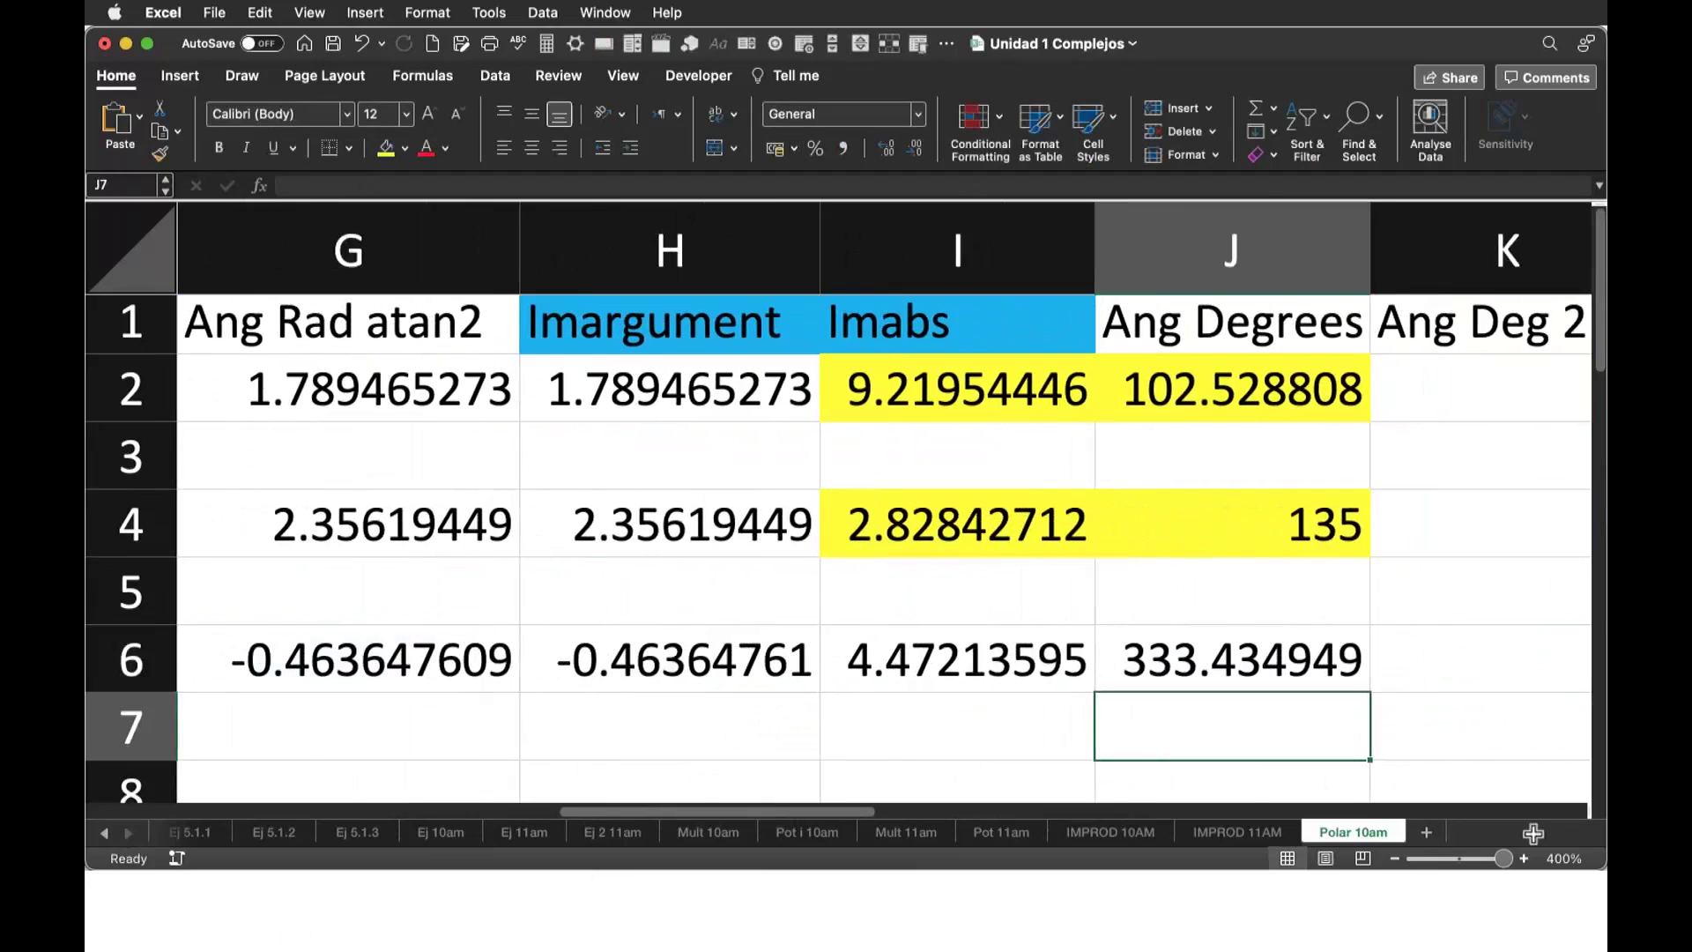
# - Check the J6 formula, then start a =DEGREES( formula in K6
pyautogui.press('Up')
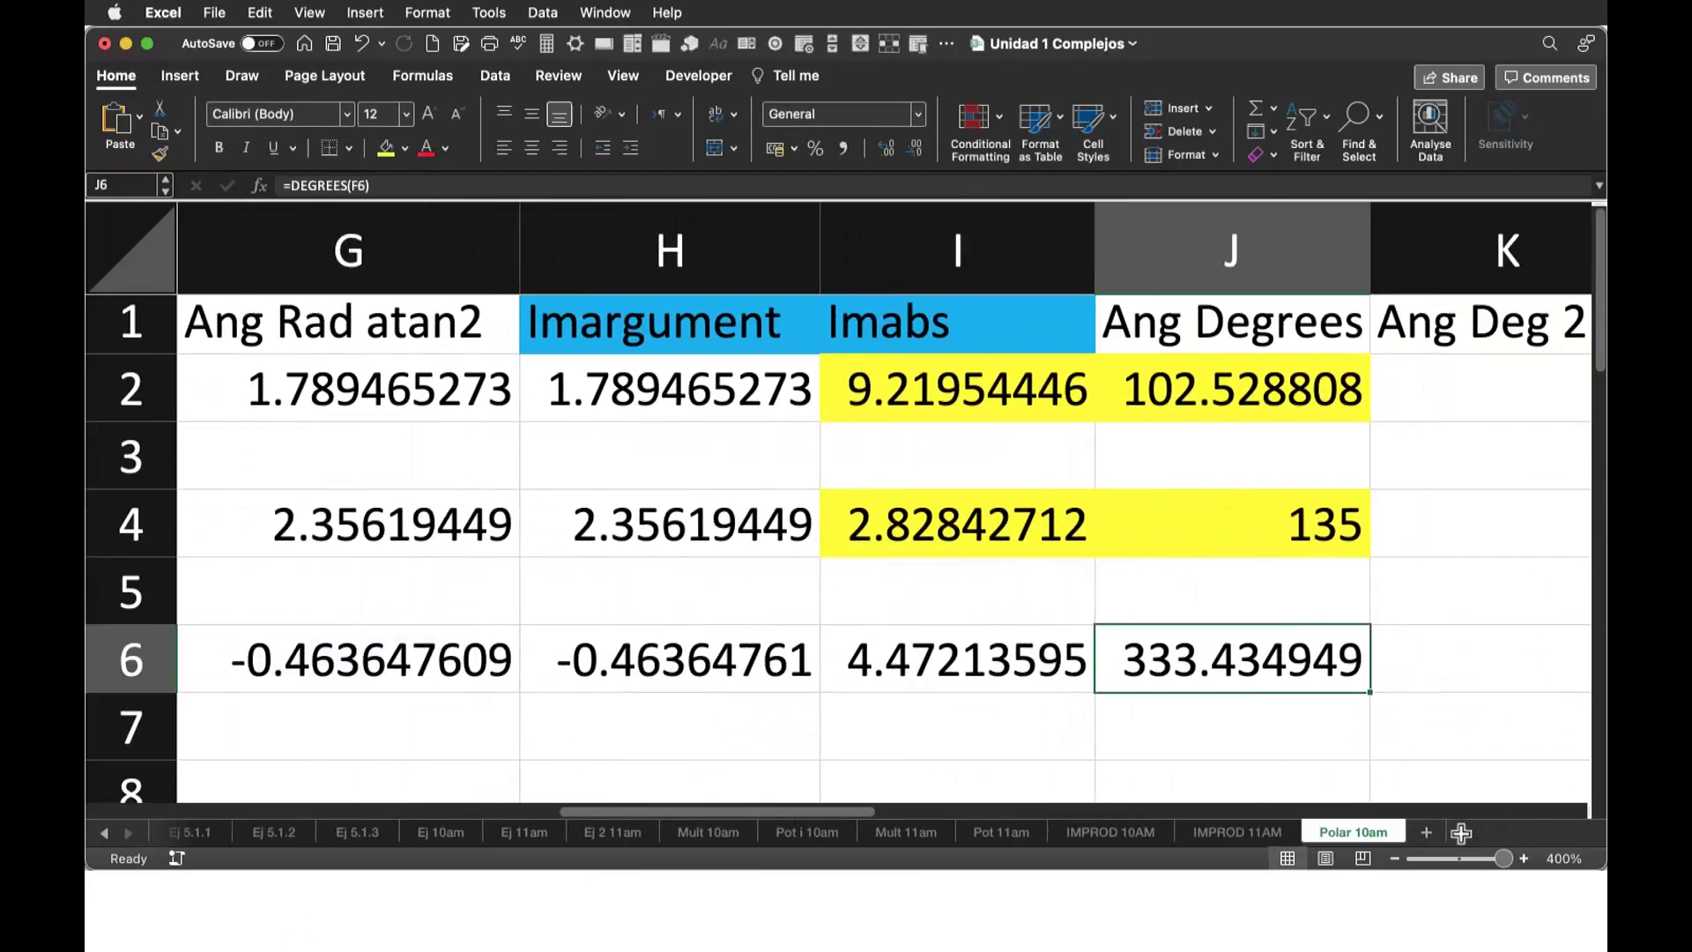
pyautogui.hscroll(3, 1542, 827)
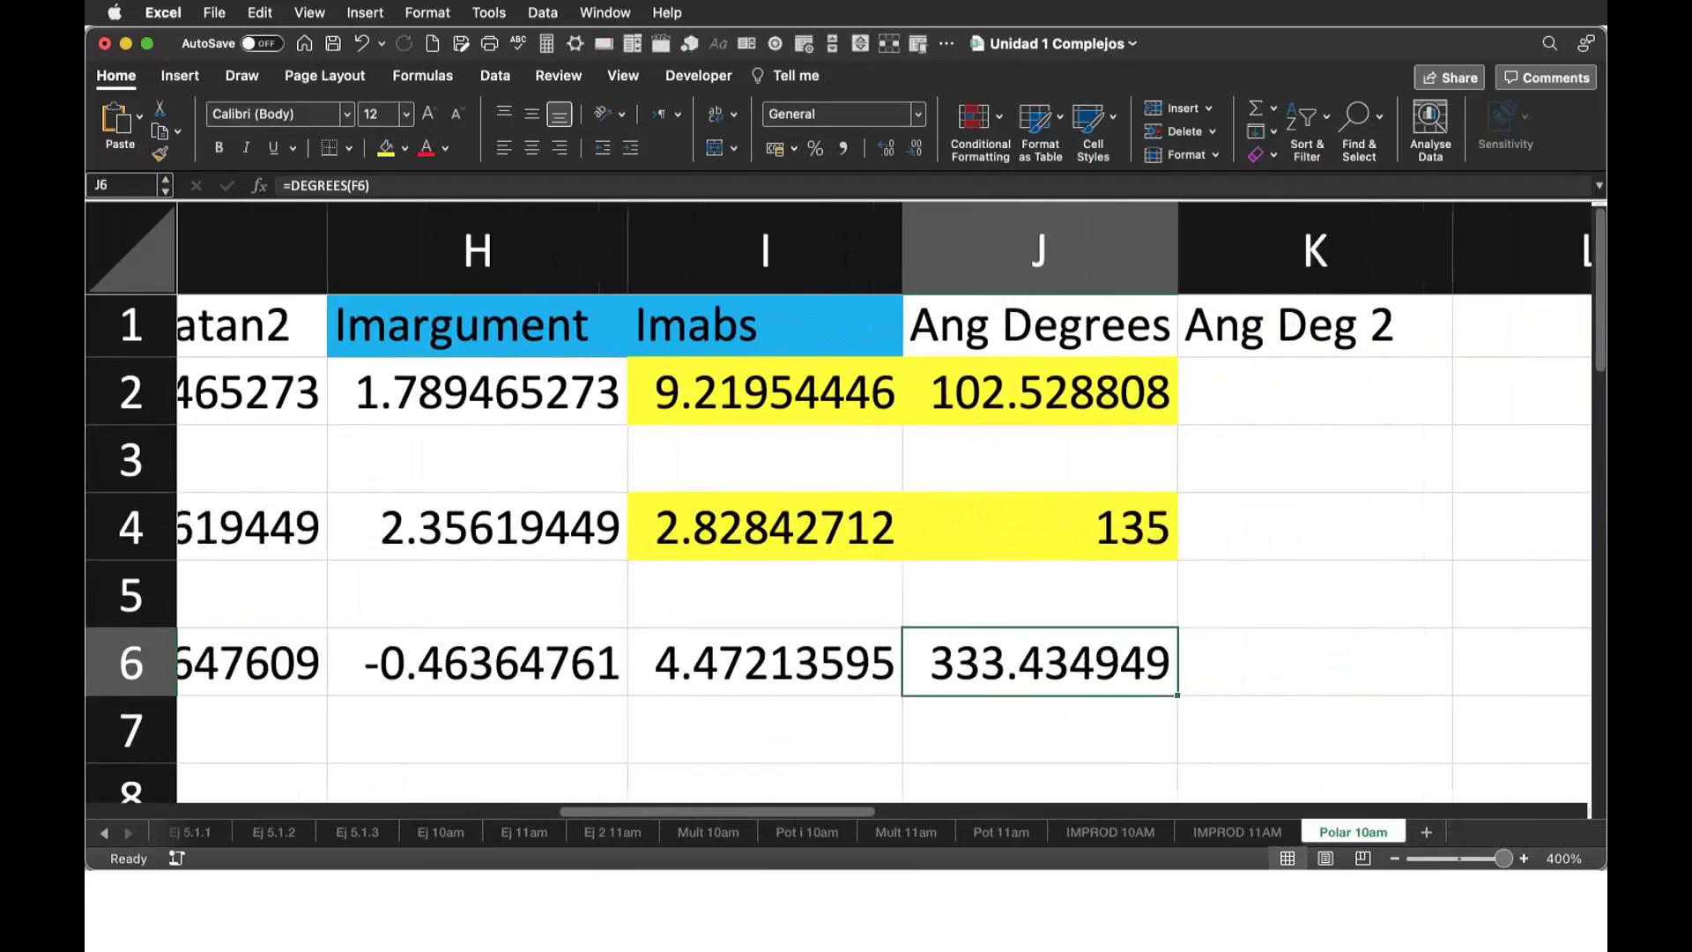
pyautogui.press('Right')
pyautogui.write('=')
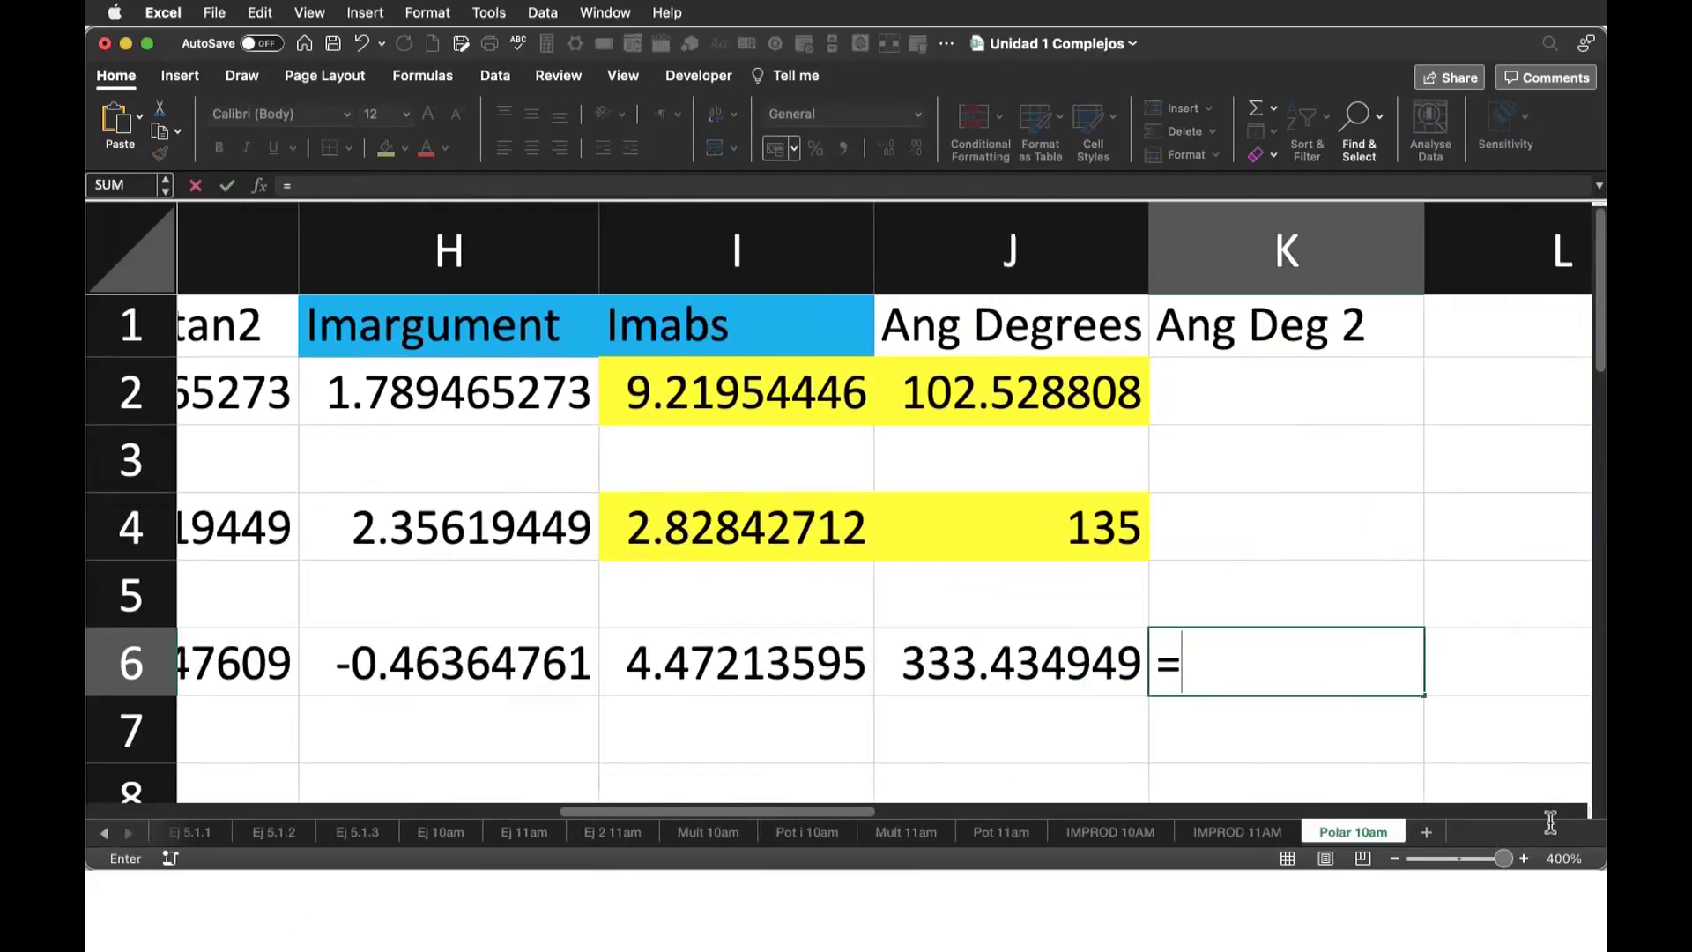
pyautogui.write('degrees(')
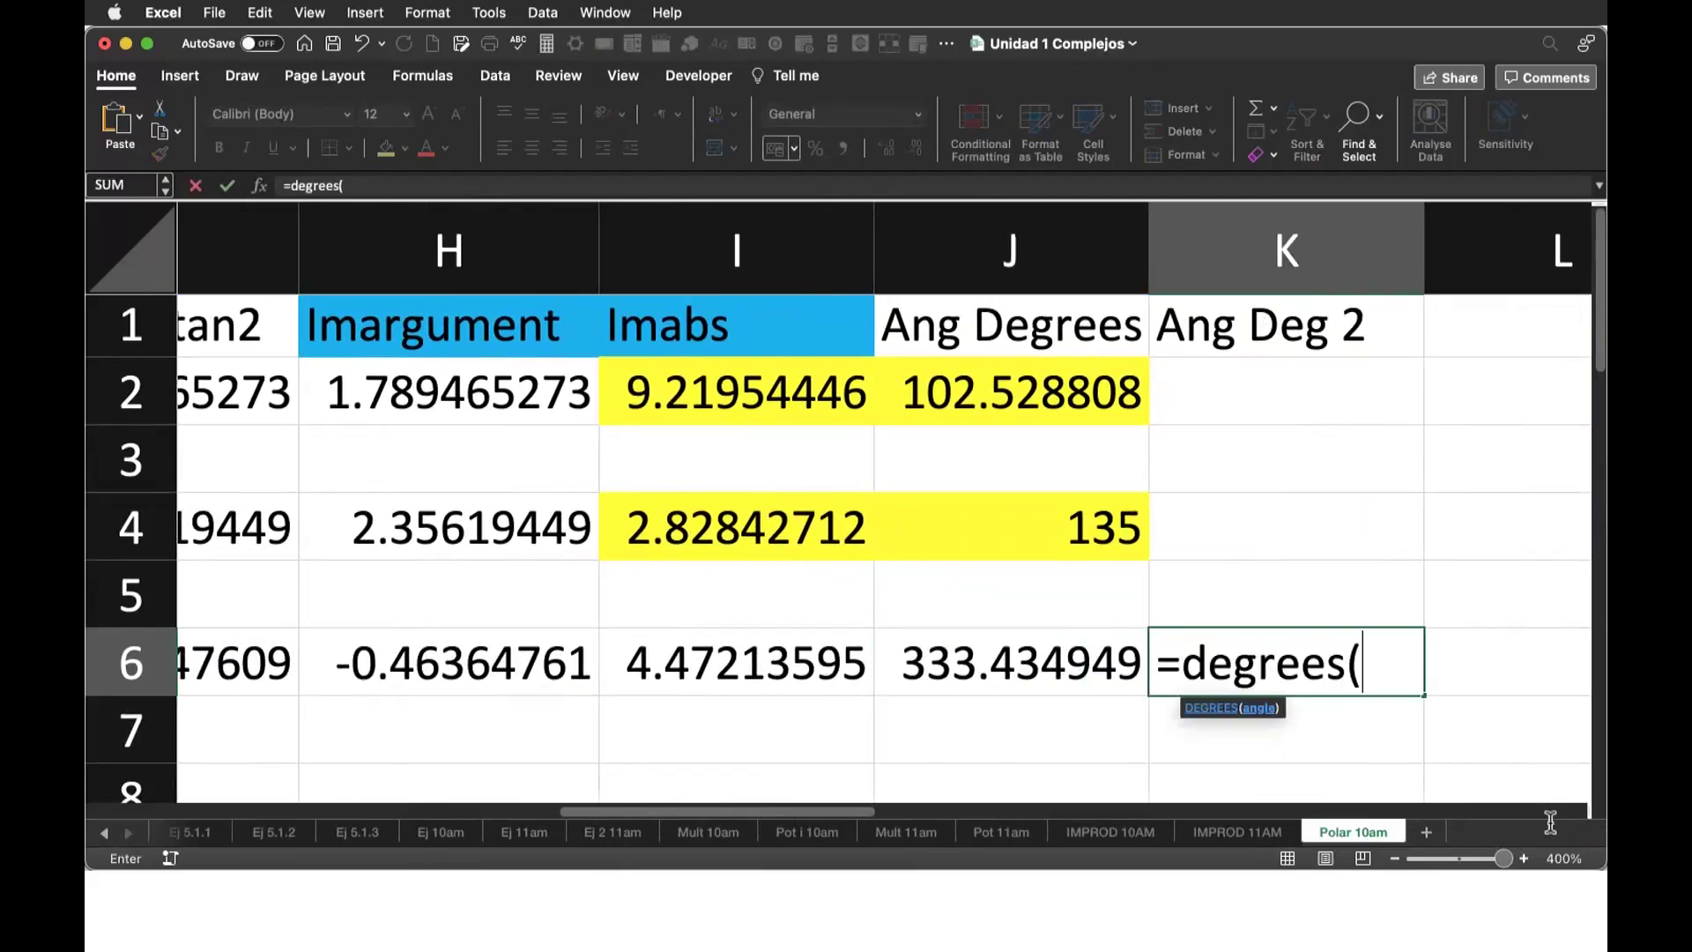
# - Finish =DEGREES(H6) in K6 for -26.565051, then bring up the Overleaf notes showing 26.565
pyautogui.click(573, 656)
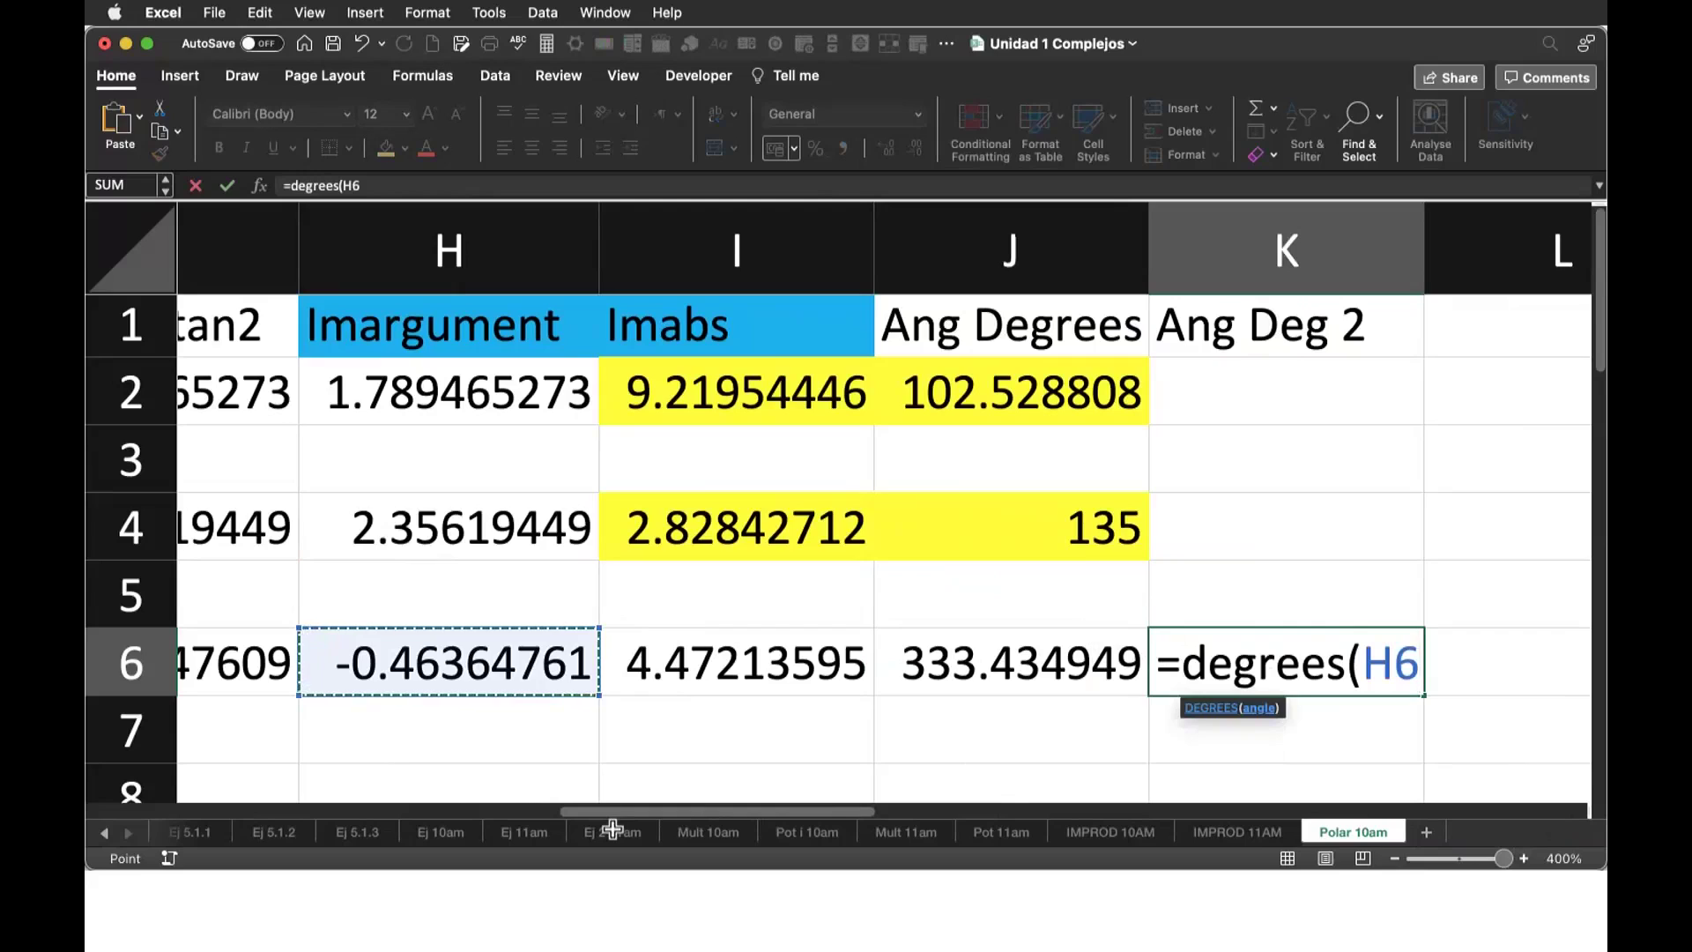
pyautogui.write(')')
pyautogui.press('Return')
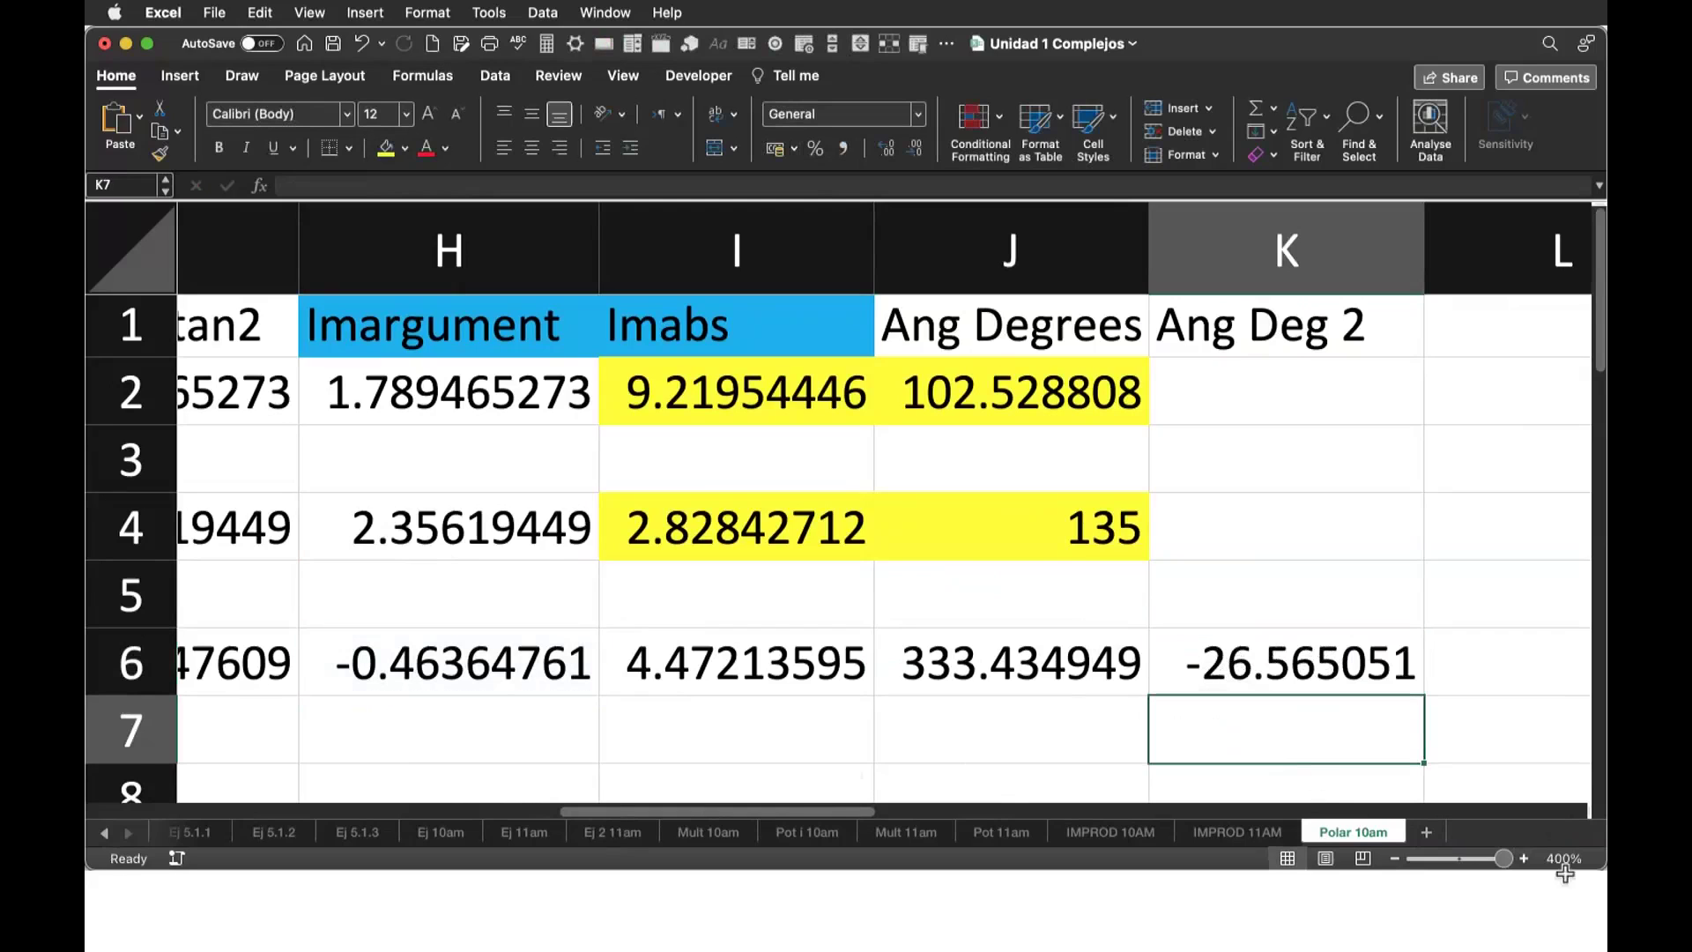
pyautogui.click(1287, 661)
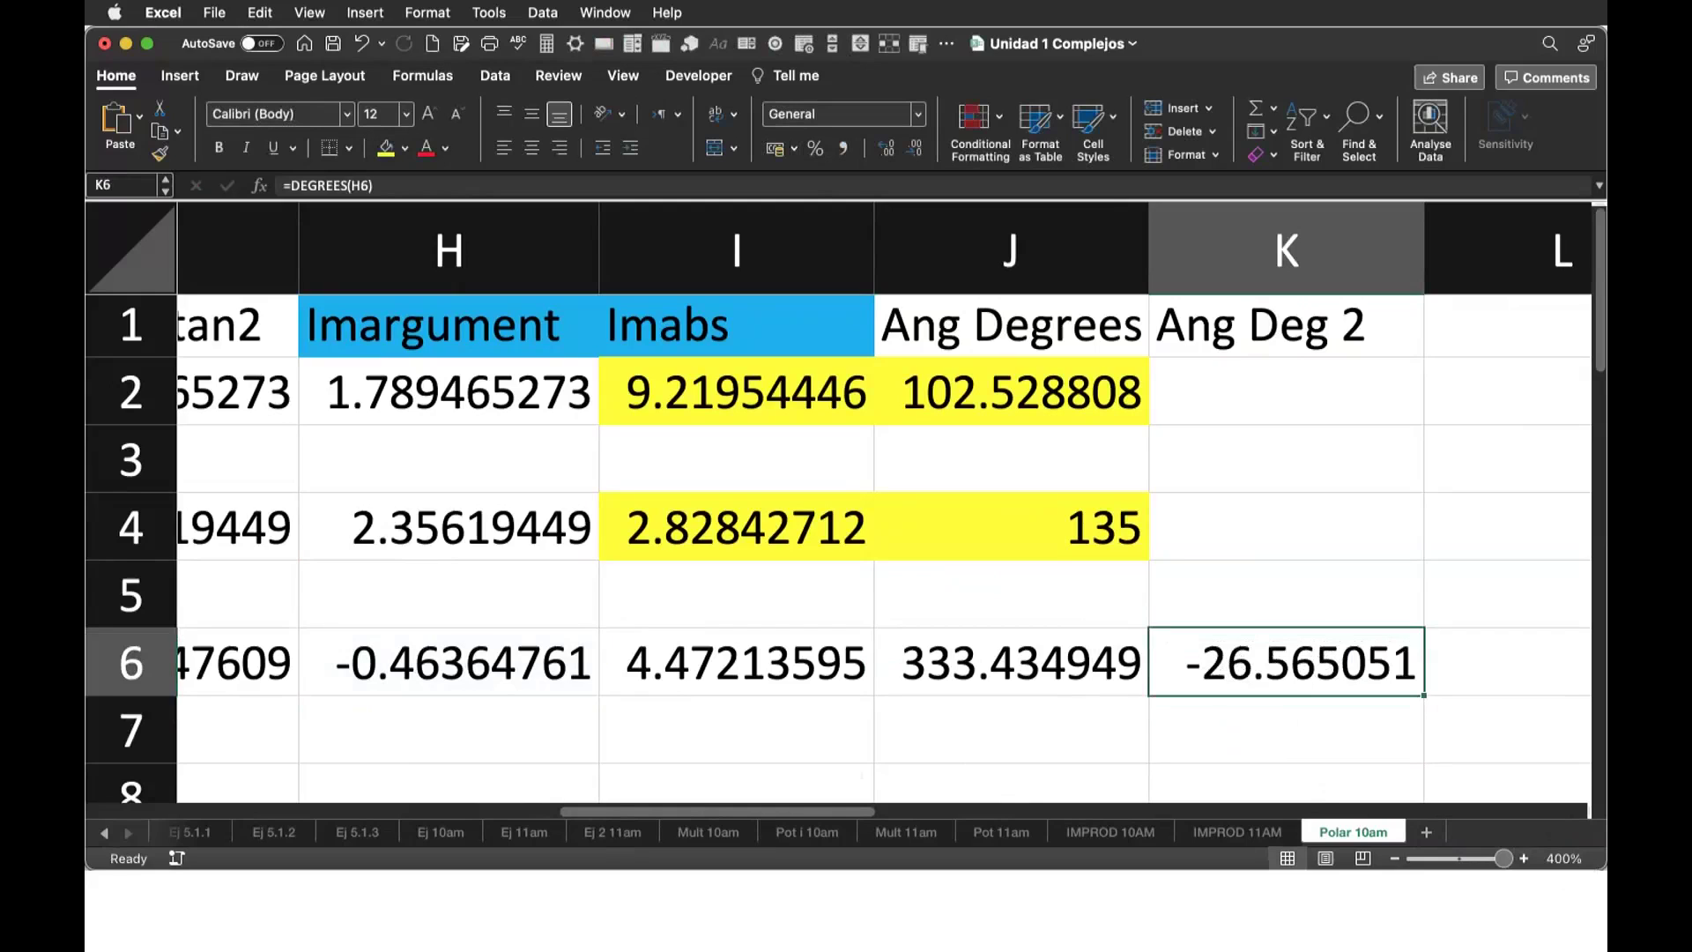
pyautogui.press('super+Tab')
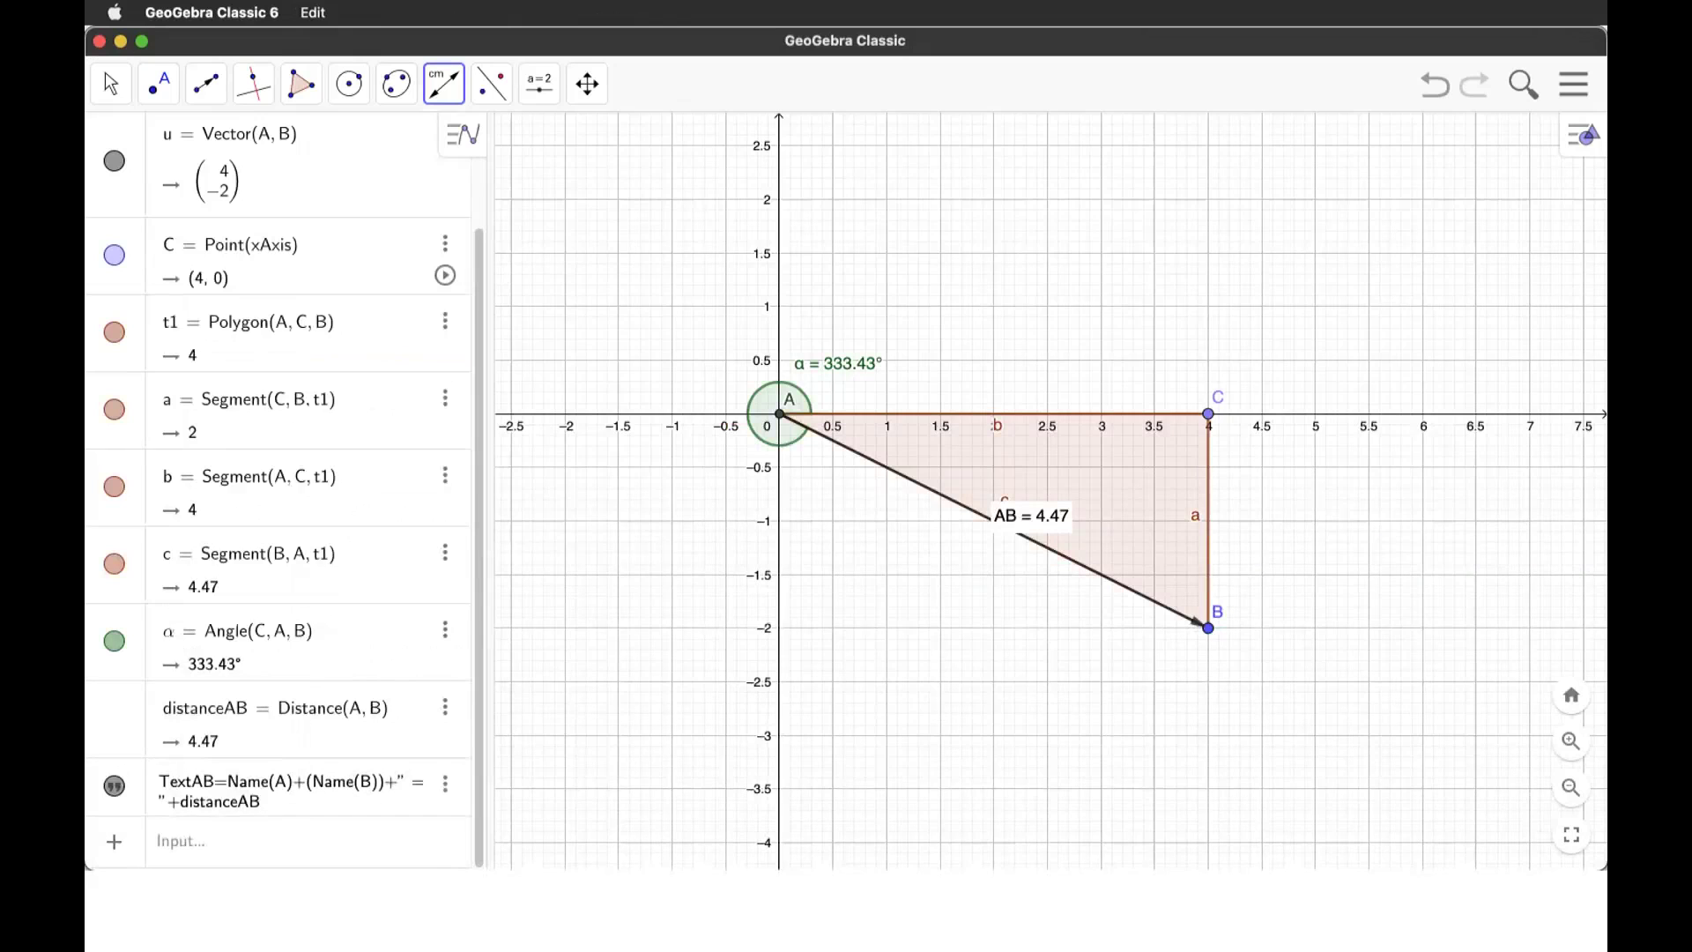
pyautogui.press('super+Tab')
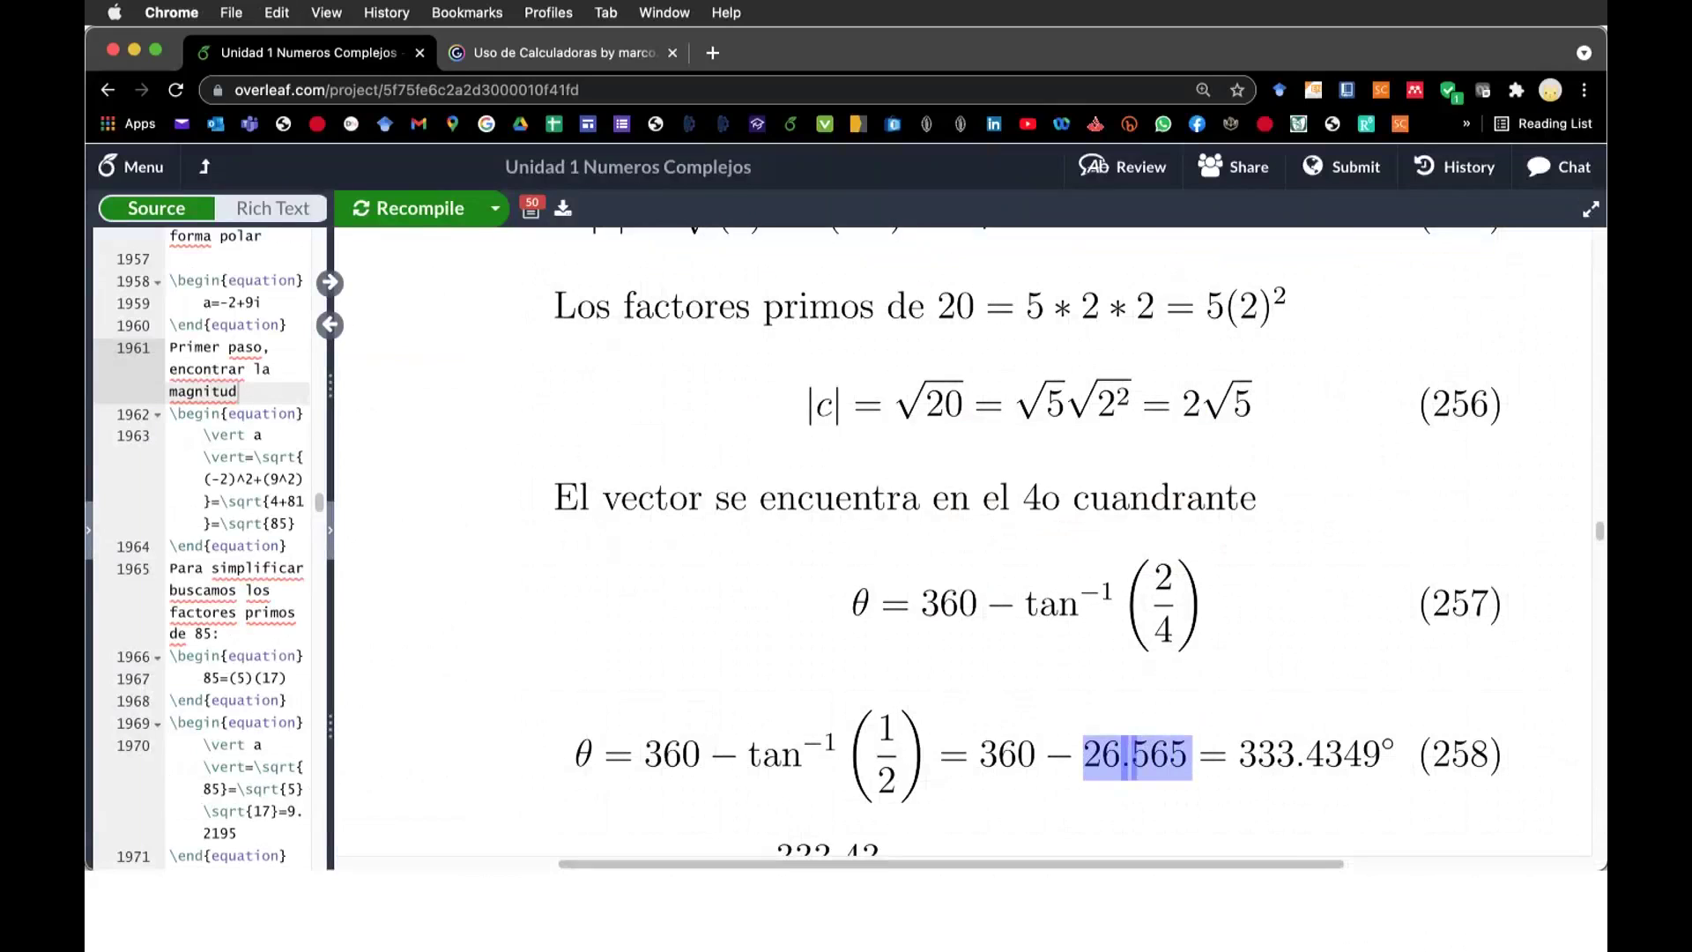
# - Switch from the Overleaf notes back to the GeoGebra triangle showing 333.43°
pyautogui.press('super+Tab')
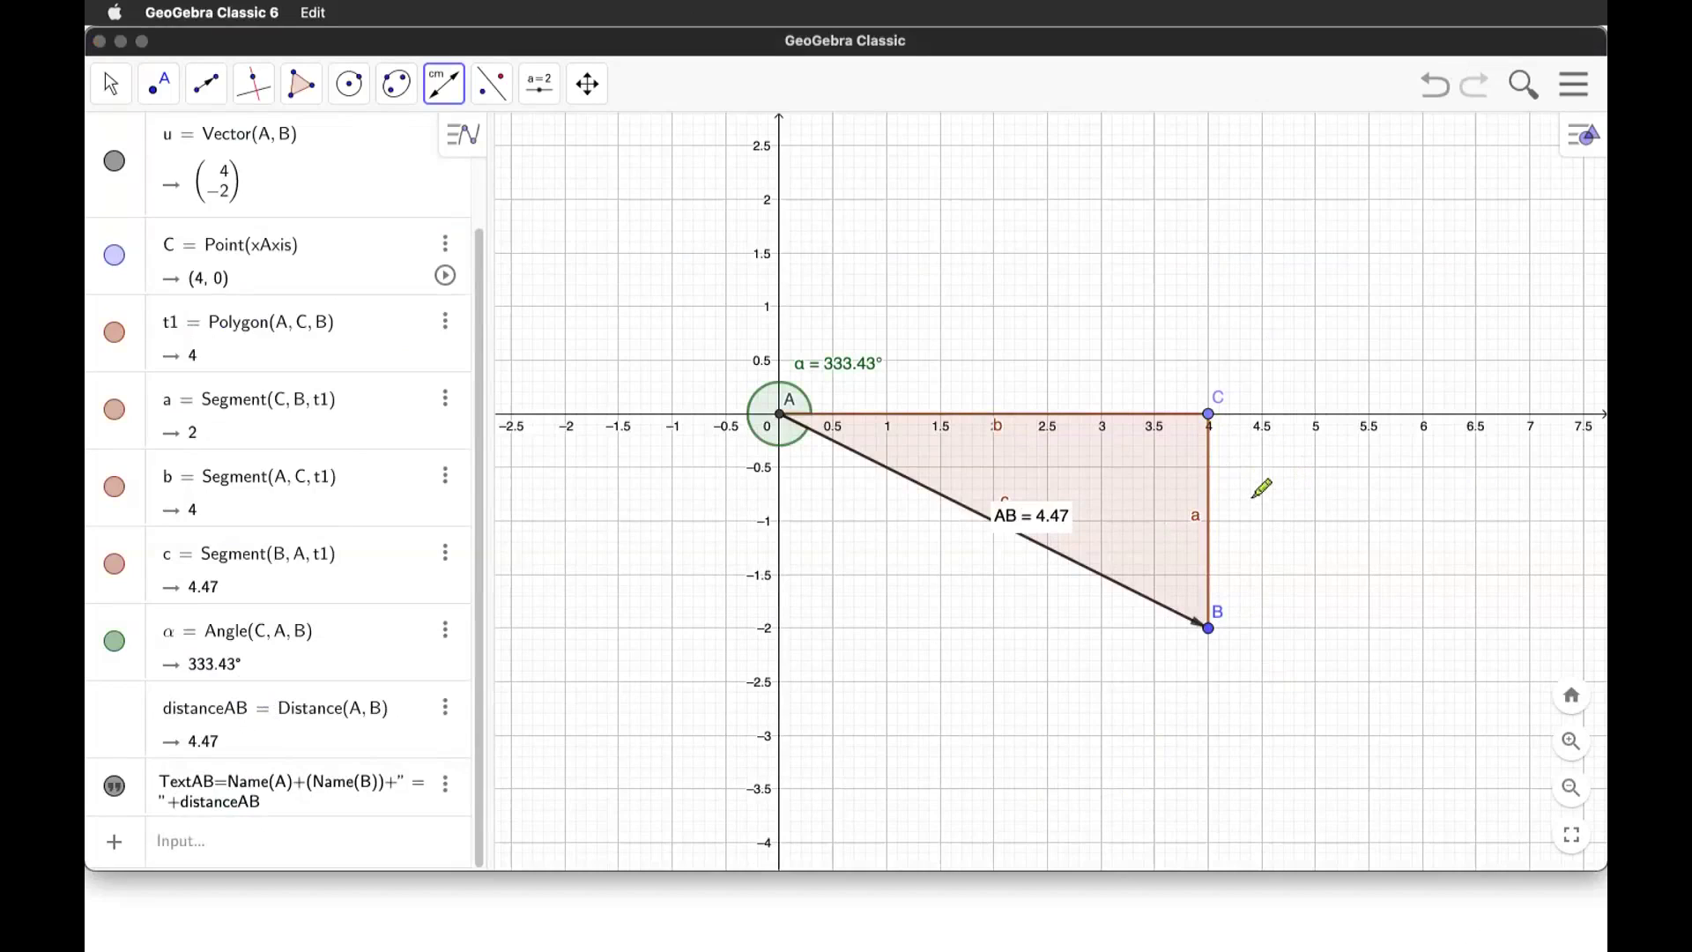
# - Draw a blue counterclockwise '+' arrow, a red clockwise '−' arrow and a small arrow, then clear them
pyautogui.moveTo(1007, 396); pyautogui.dragTo(778, 163)
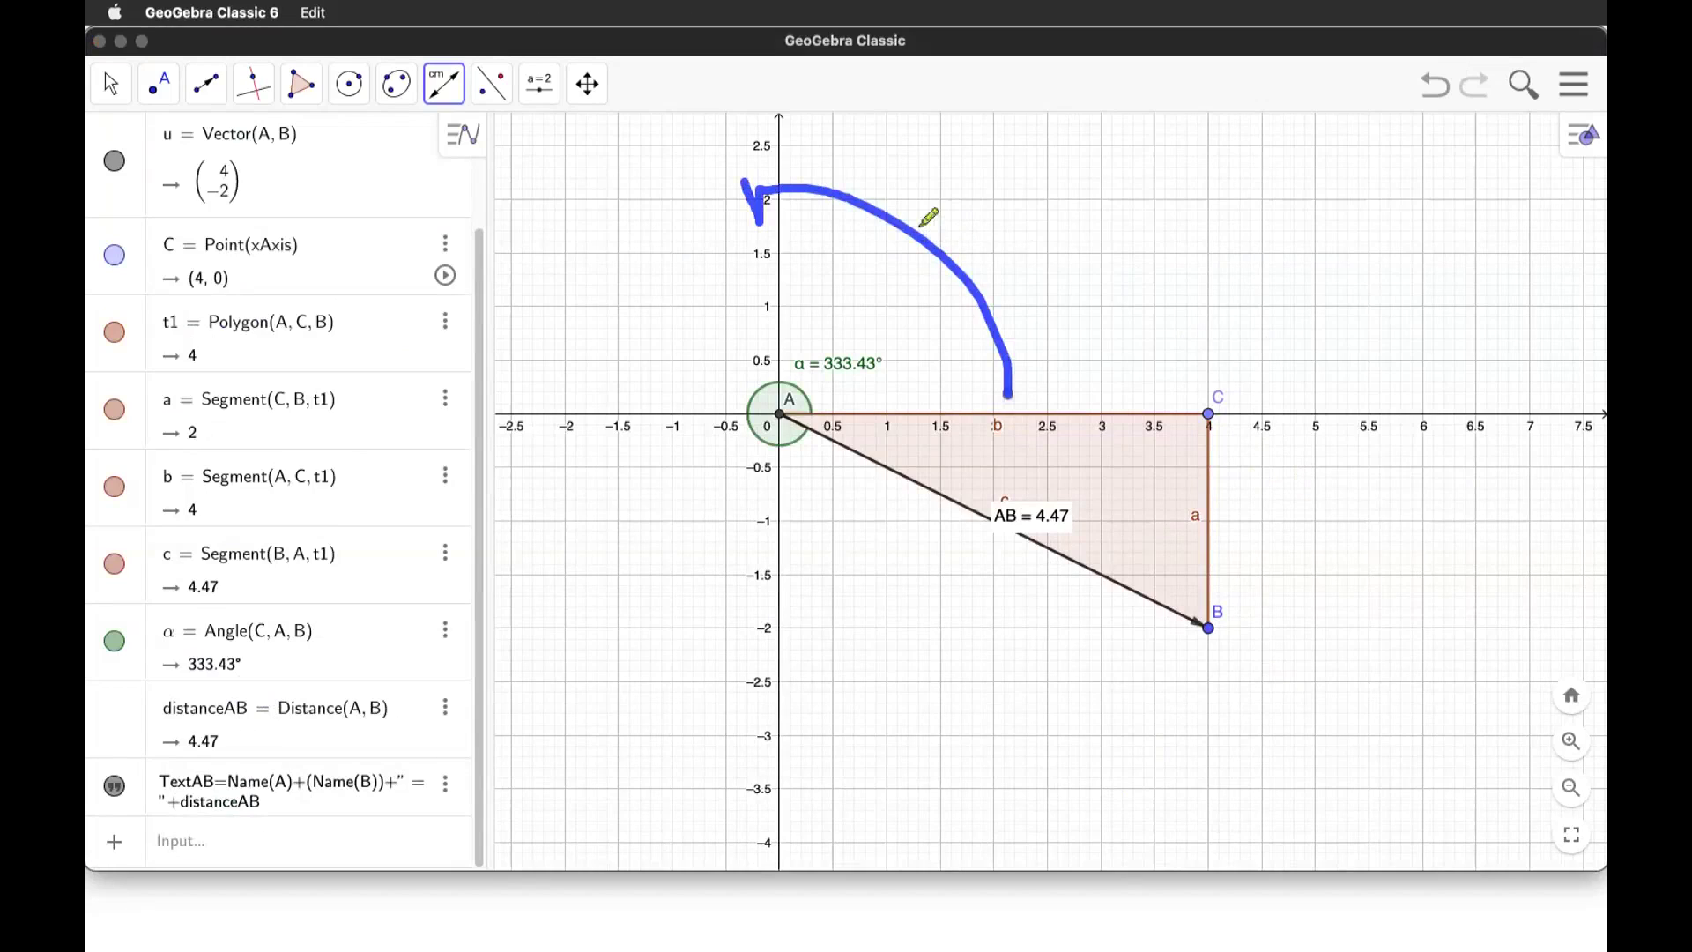
pyautogui.moveTo(990, 137)
pyautogui.mouseDown()
pyautogui.moveTo(999, 217)
pyautogui.moveTo(1029, 169)
pyautogui.mouseUp()
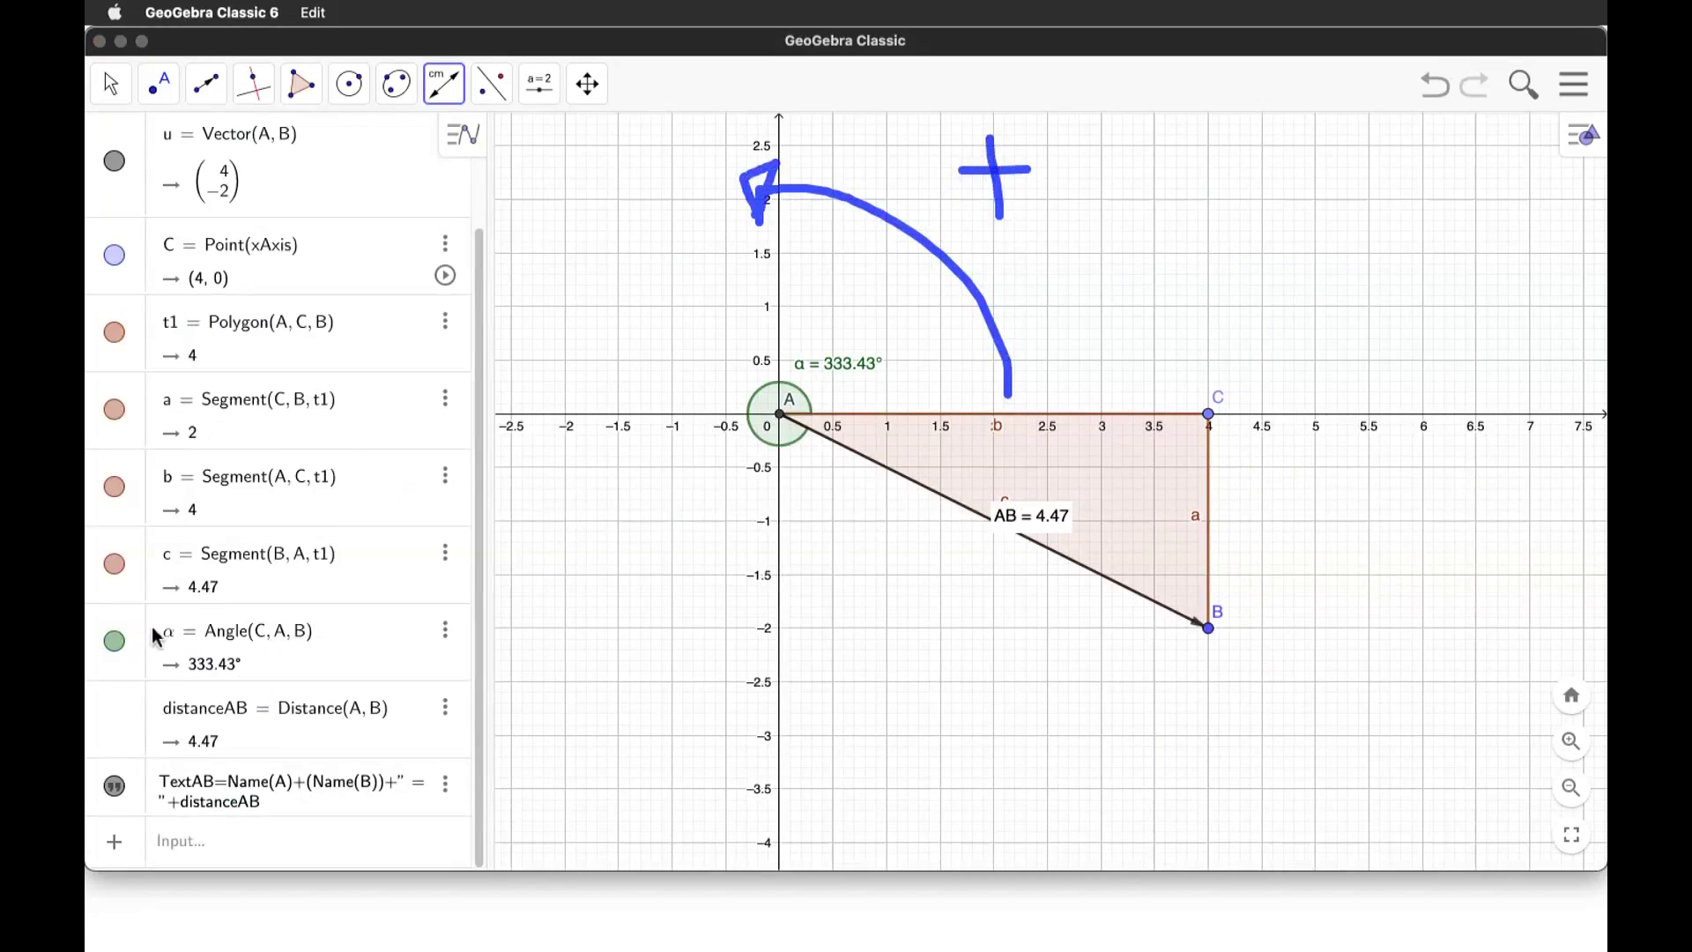
pyautogui.moveTo(1018, 440)
pyautogui.mouseDown()
pyautogui.moveTo(1010, 561)
pyautogui.moveTo(798, 736)
pyautogui.moveTo(777, 733)
pyautogui.moveTo(820, 765)
pyautogui.mouseUp()
pyautogui.moveTo(1022, 699); pyautogui.dragTo(1095, 695)
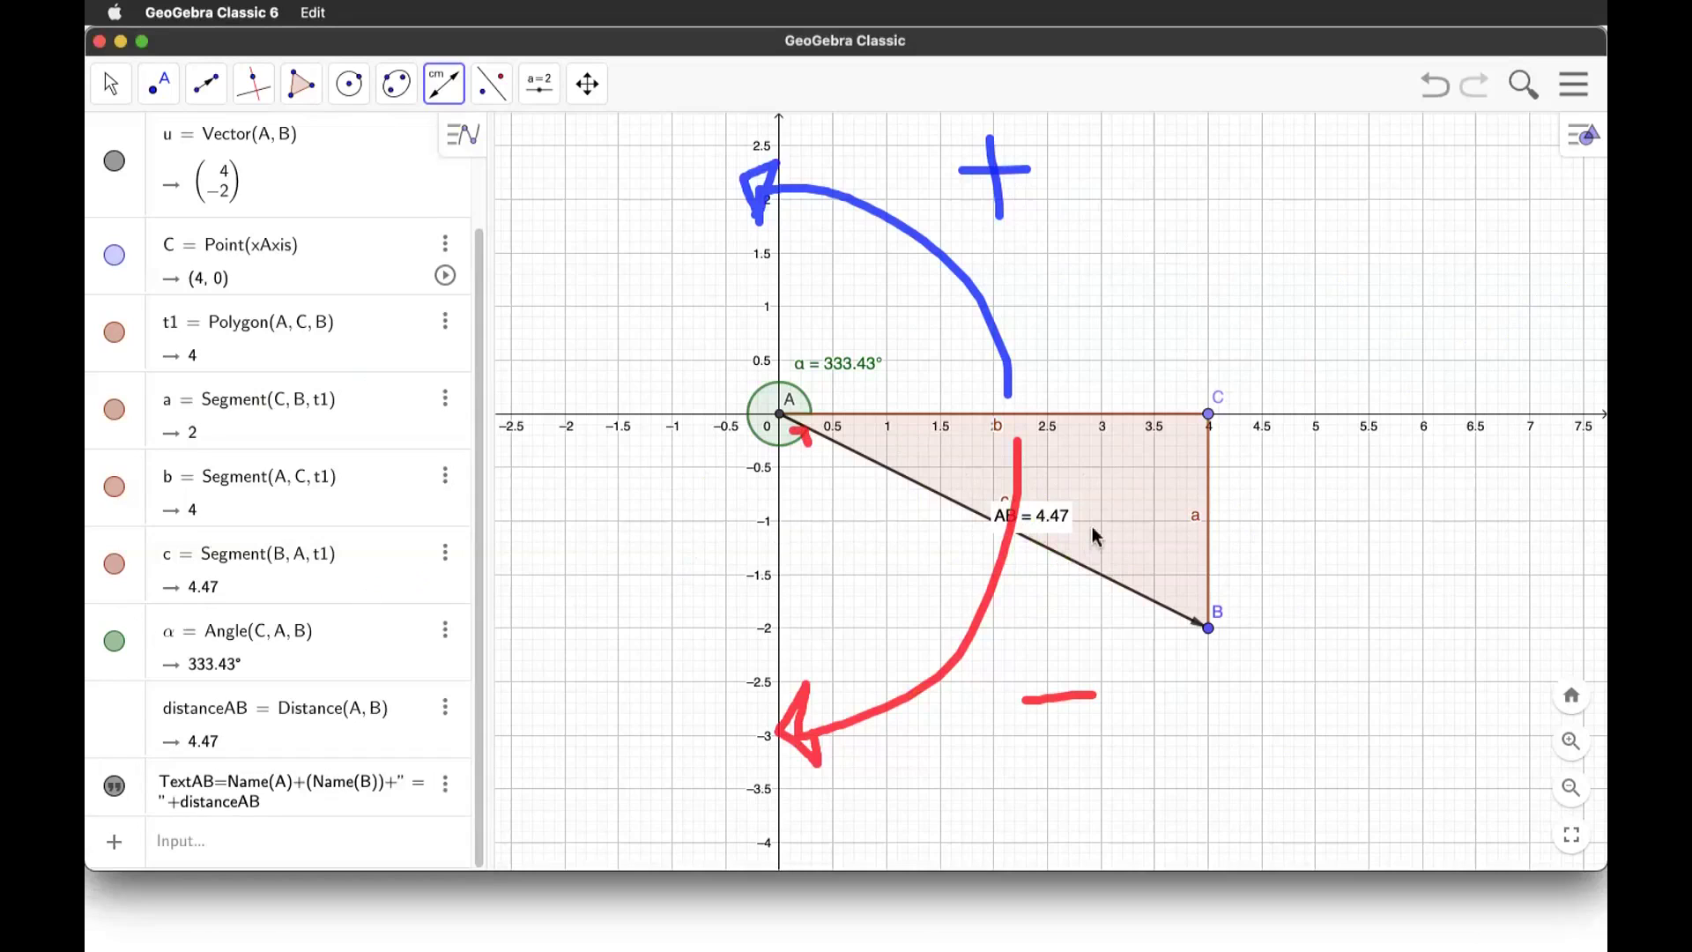
pyautogui.moveTo(882, 415); pyautogui.dragTo(885, 451)
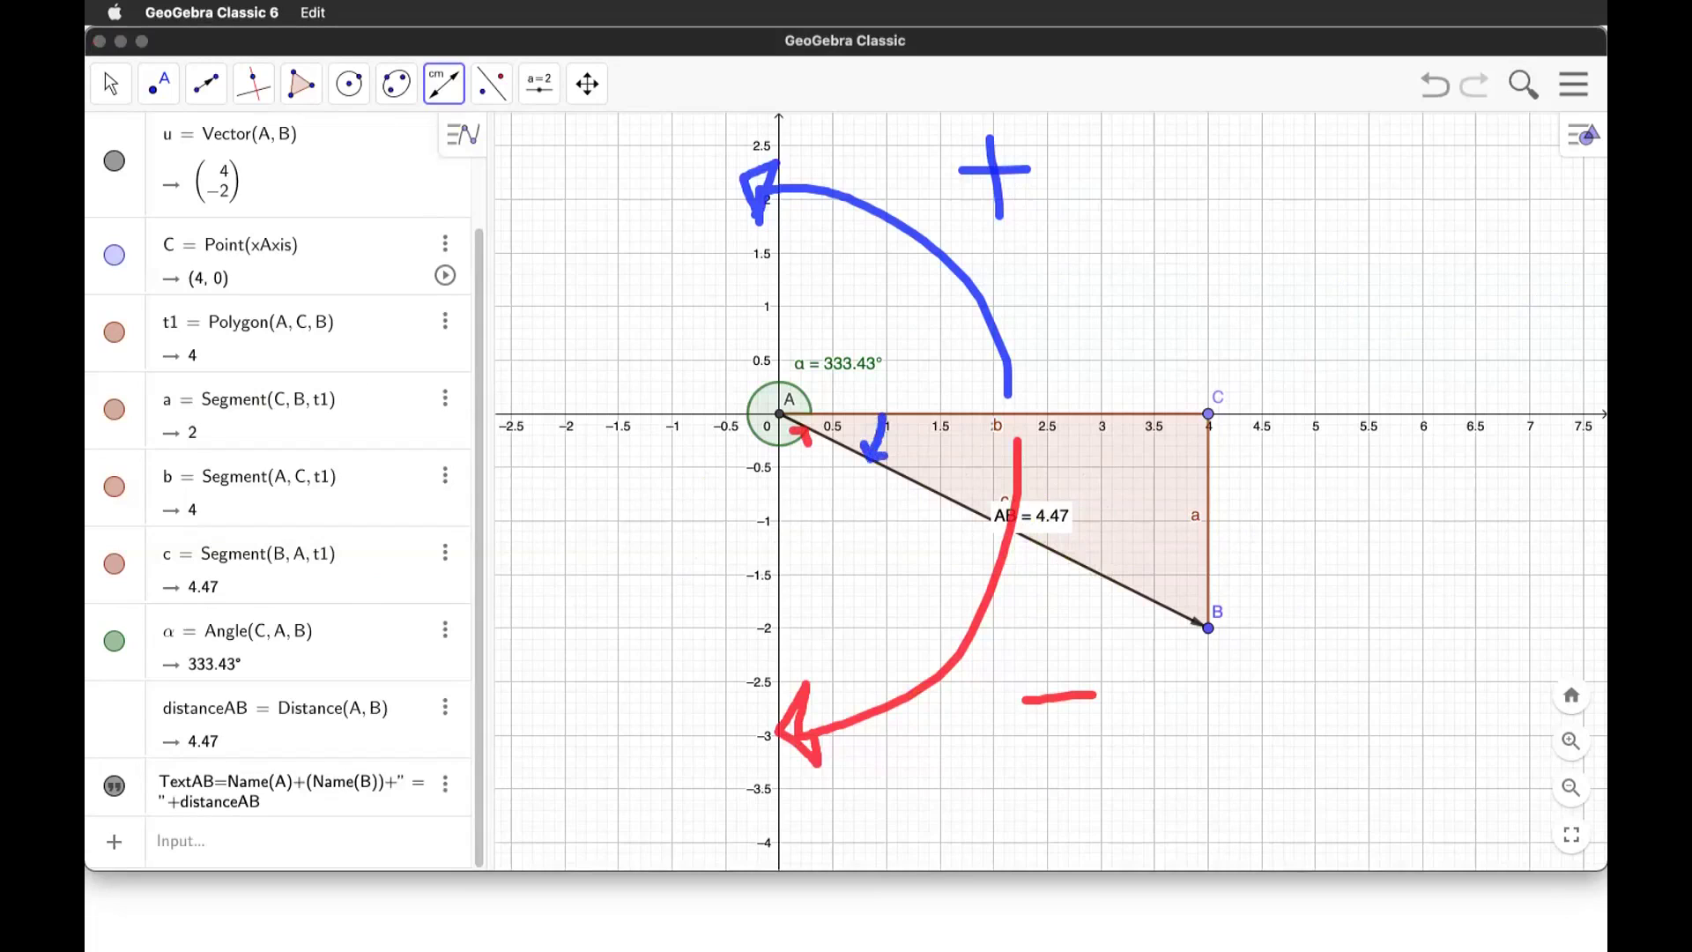
pyautogui.click(181, 236)
pyautogui.press('super+Tab')
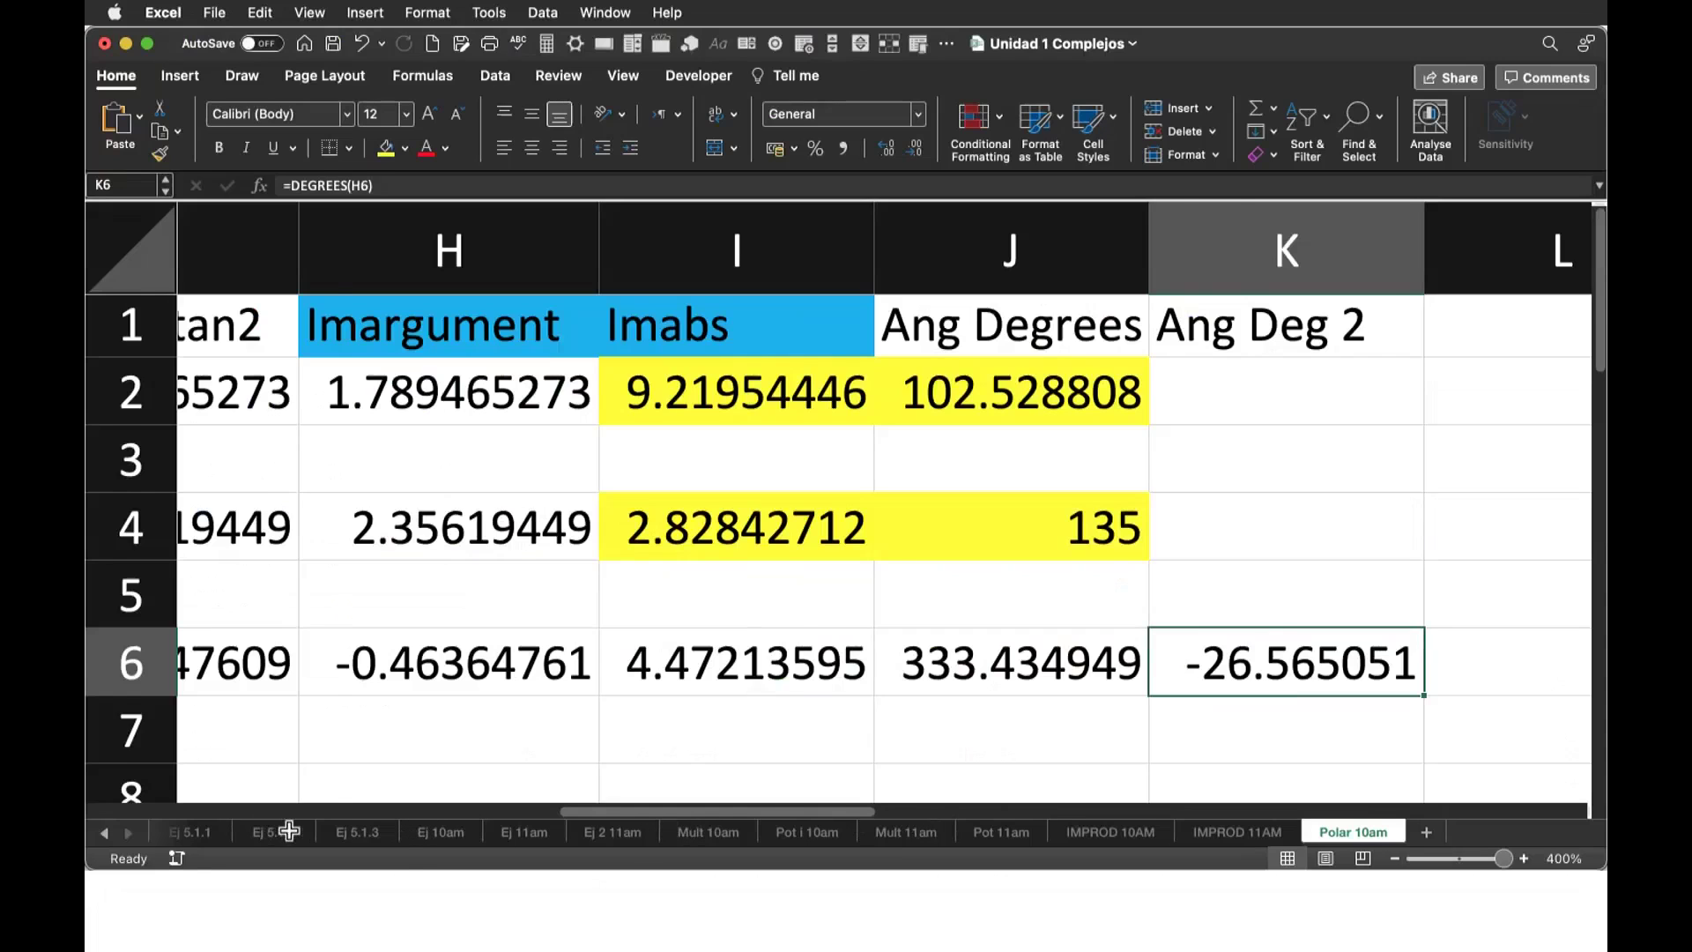
pyautogui.hscroll(-5, 265, 830)
pyautogui.hscroll(-3, 390, 852)
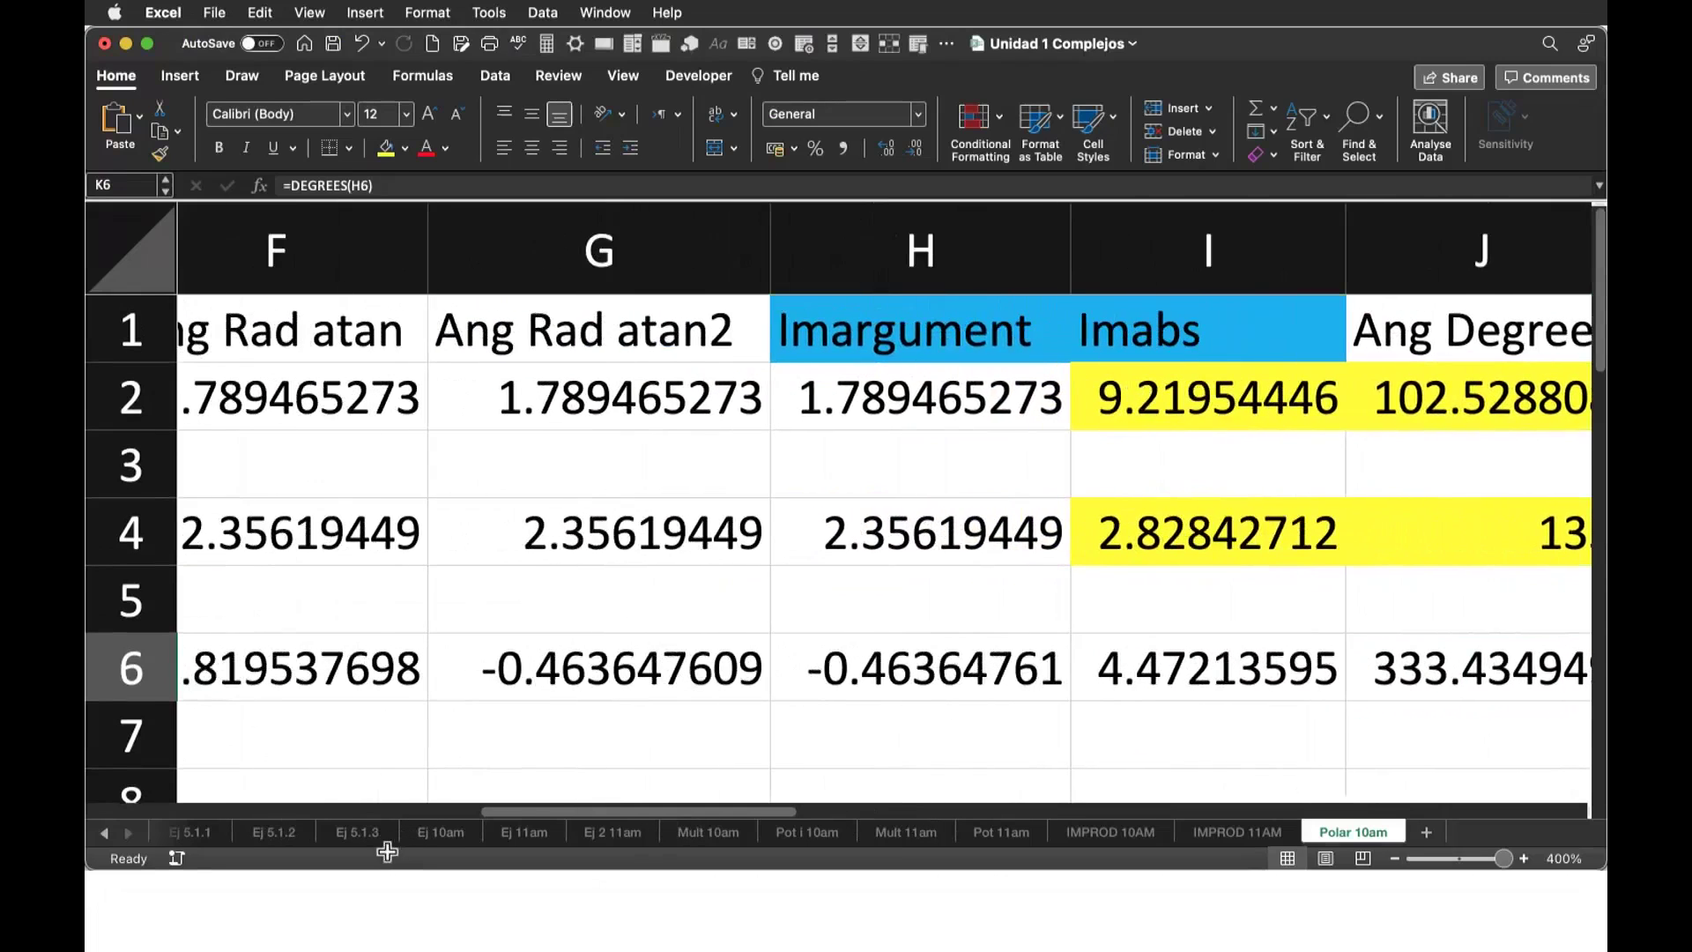
pyautogui.hscroll(-3, 641, 849)
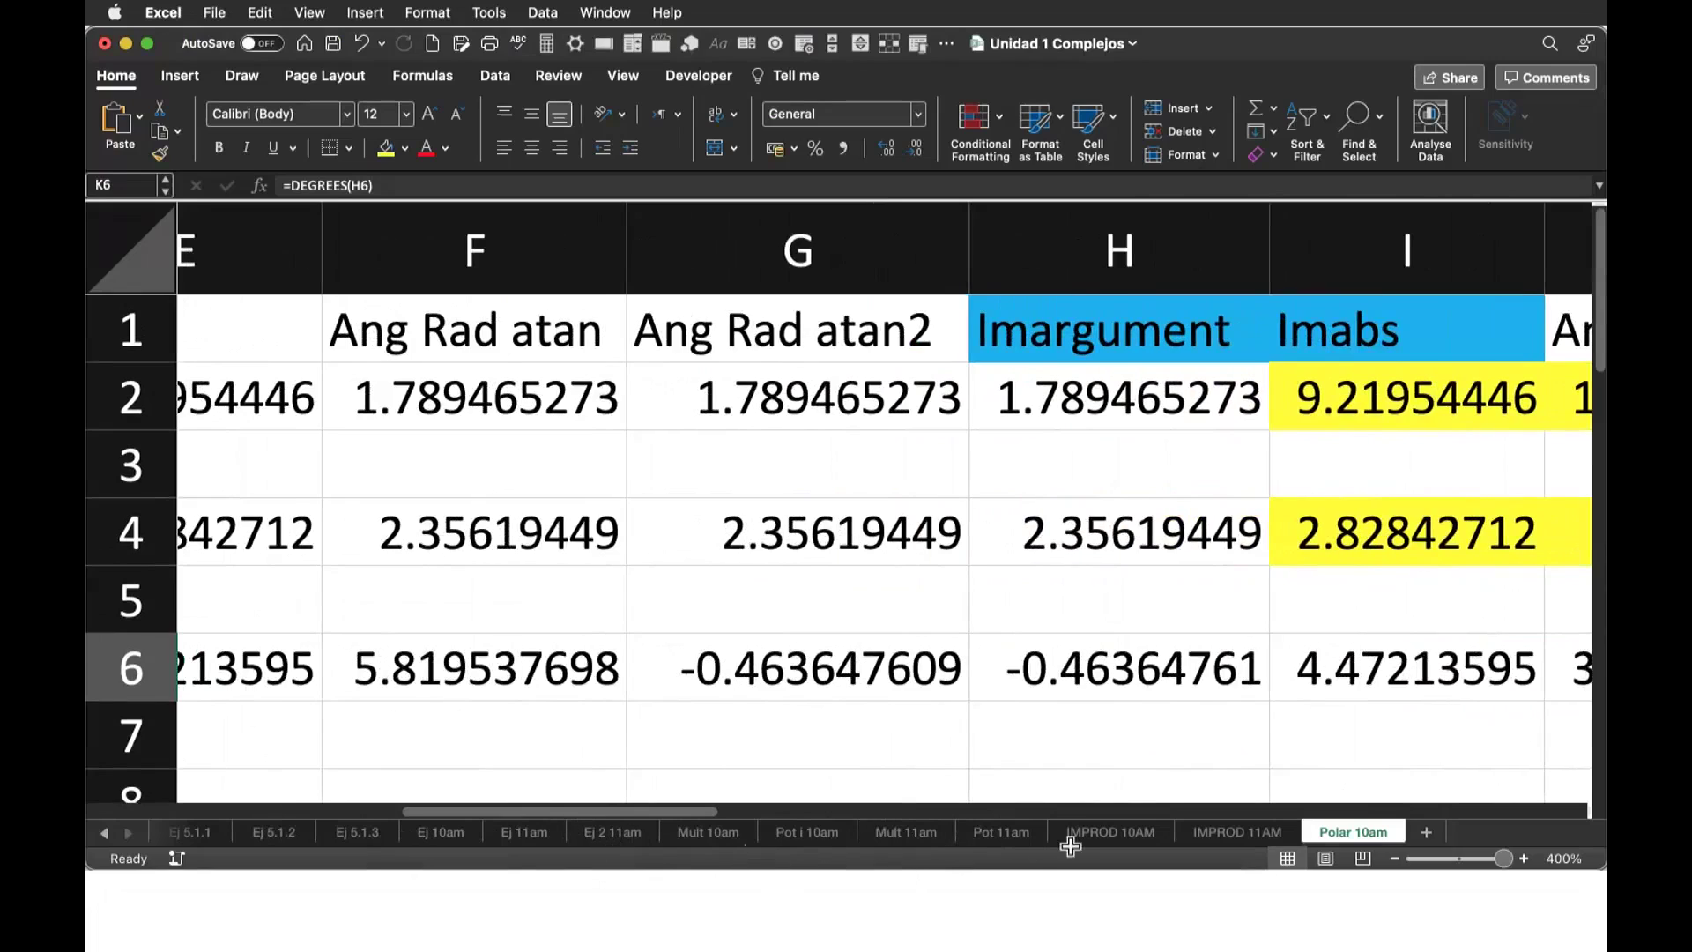
pyautogui.press('Down')
pyautogui.press('Left')
pyautogui.press('Left')
pyautogui.press('Left')
pyautogui.write('=')
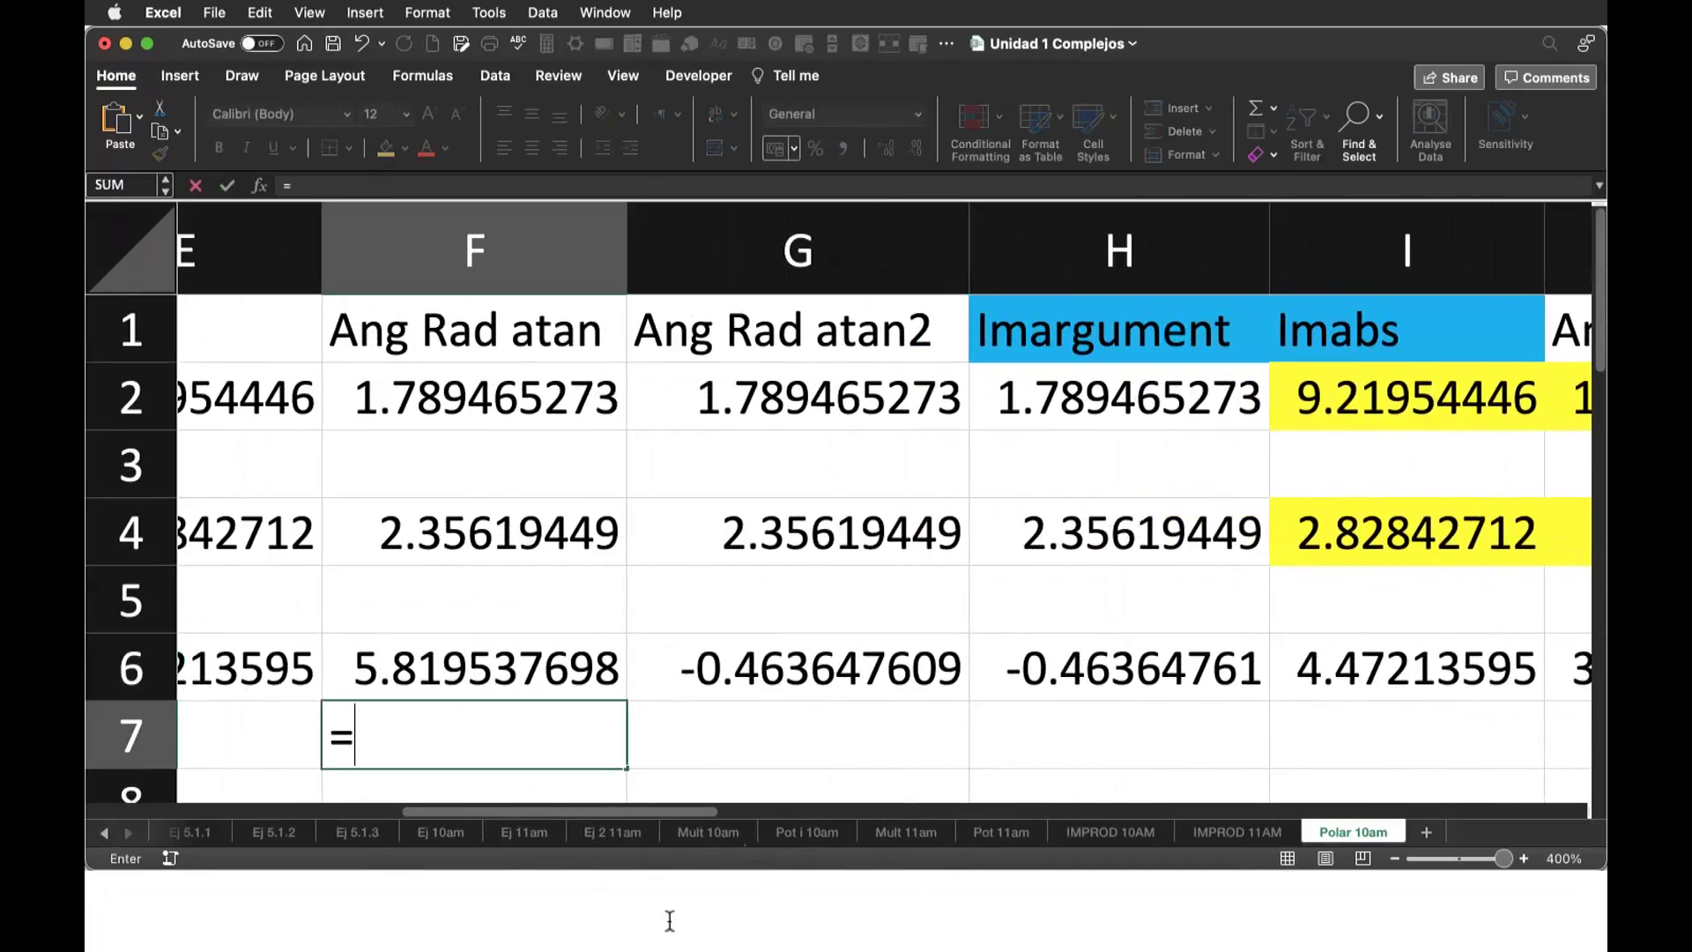
pyautogui.press('Up')
pyautogui.write('+')
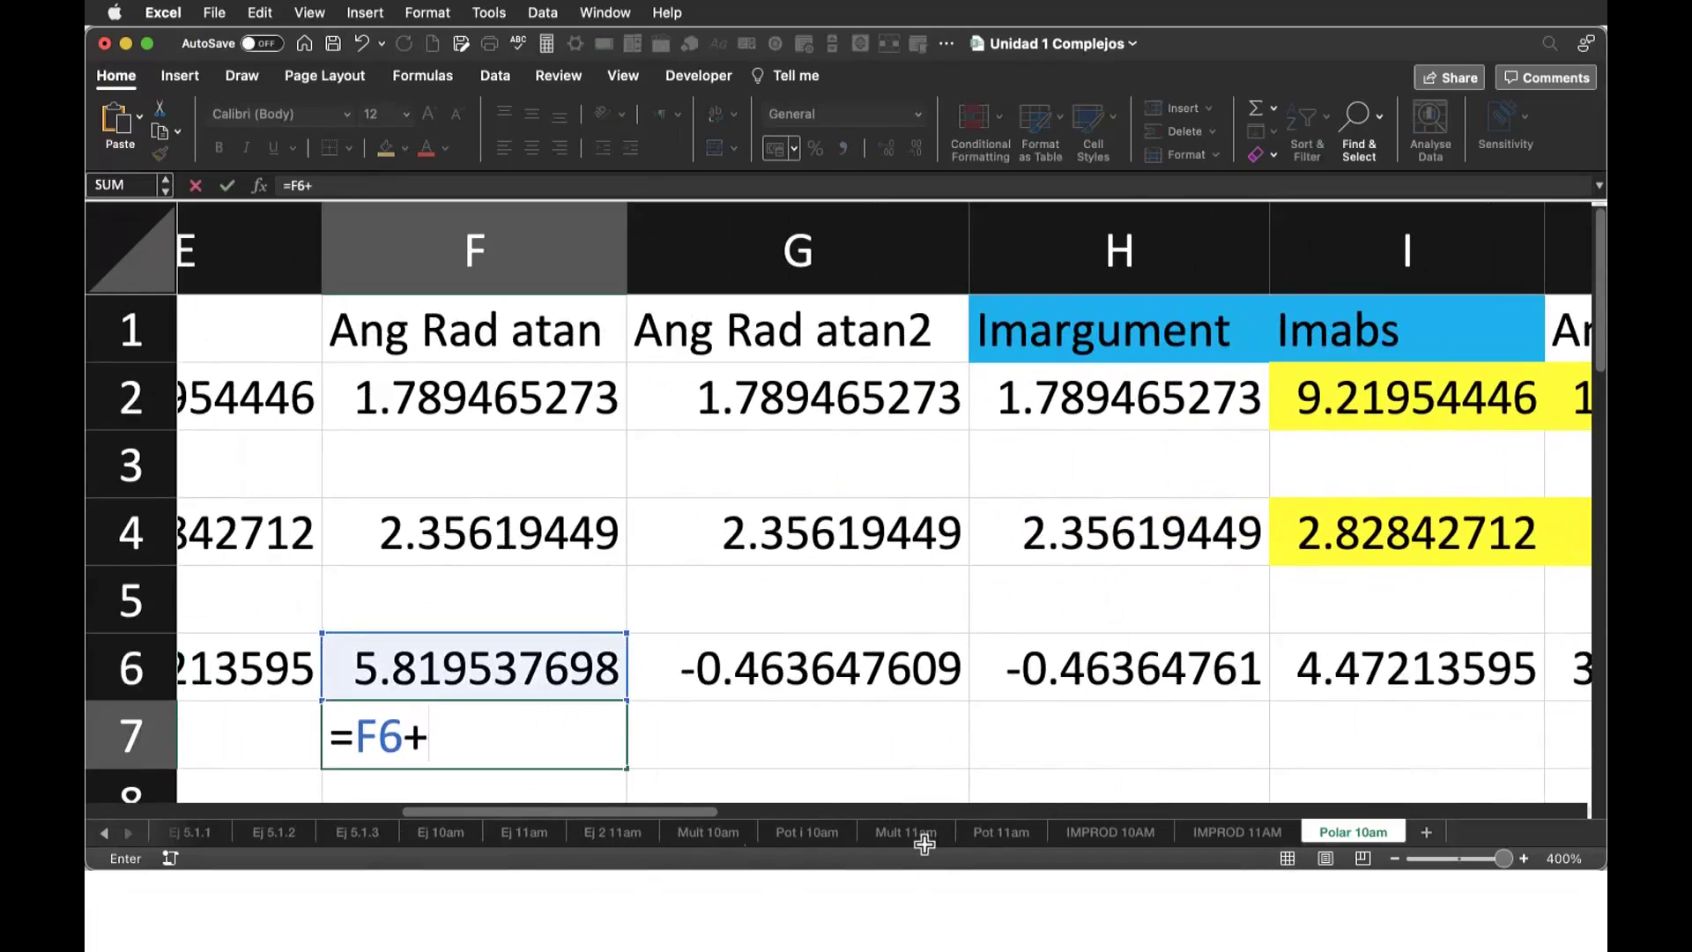
pyautogui.write('abs(')
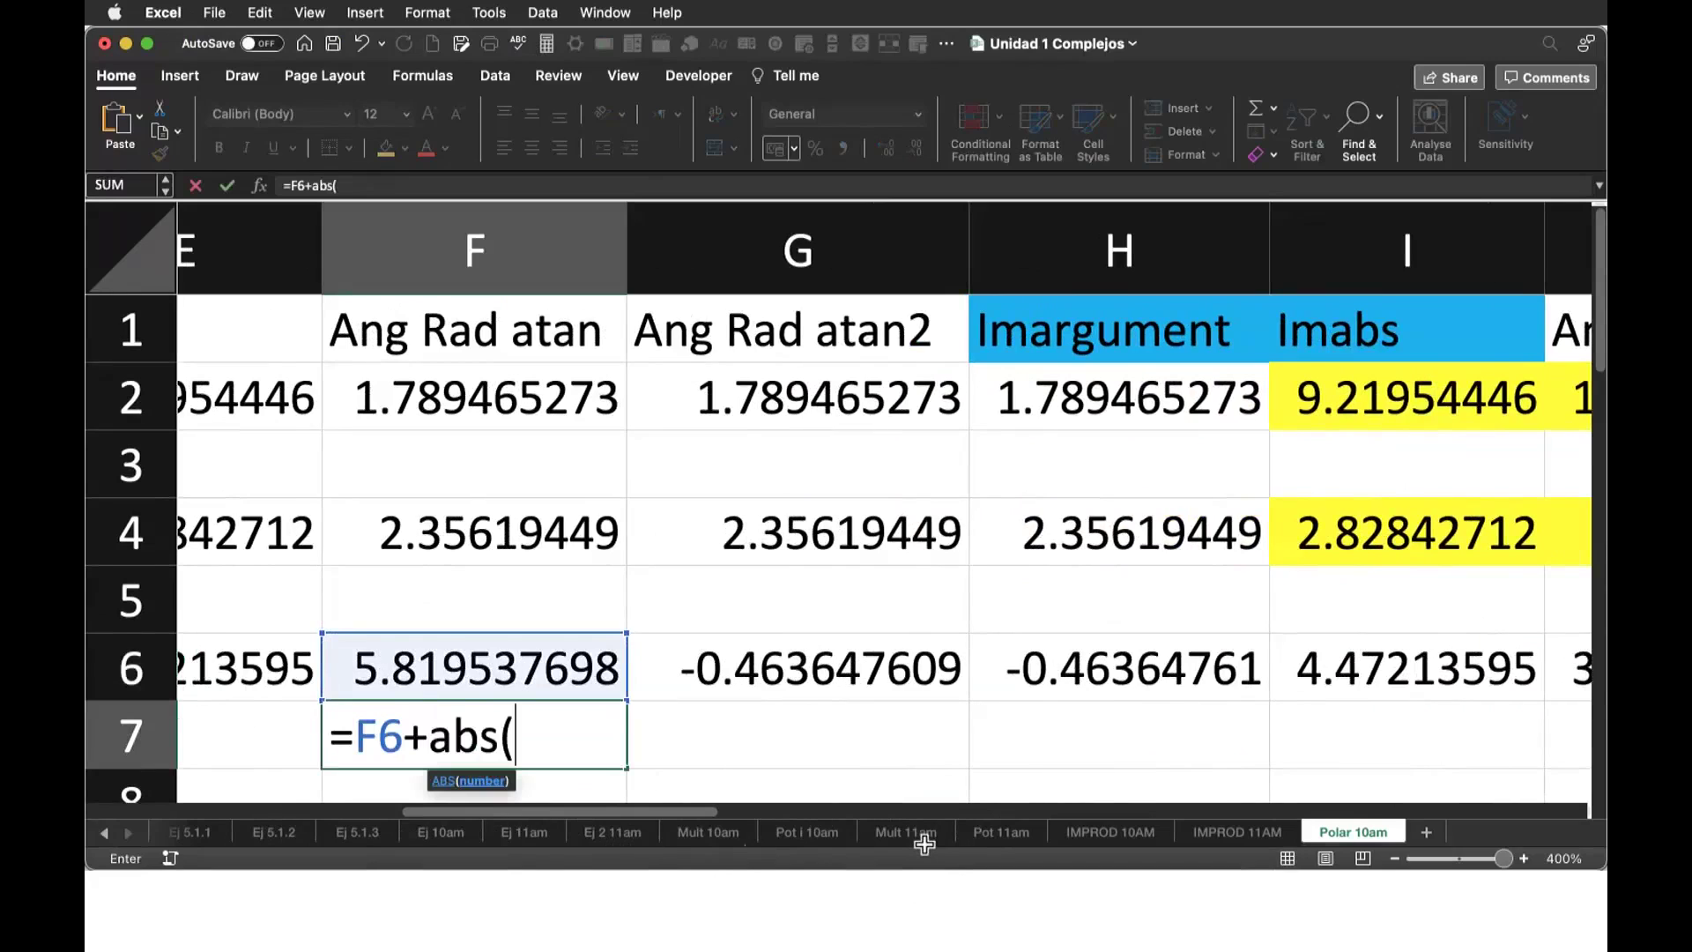
pyautogui.press('Up')
pyautogui.press('Right')
pyautogui.write(')')
pyautogui.press('Return')
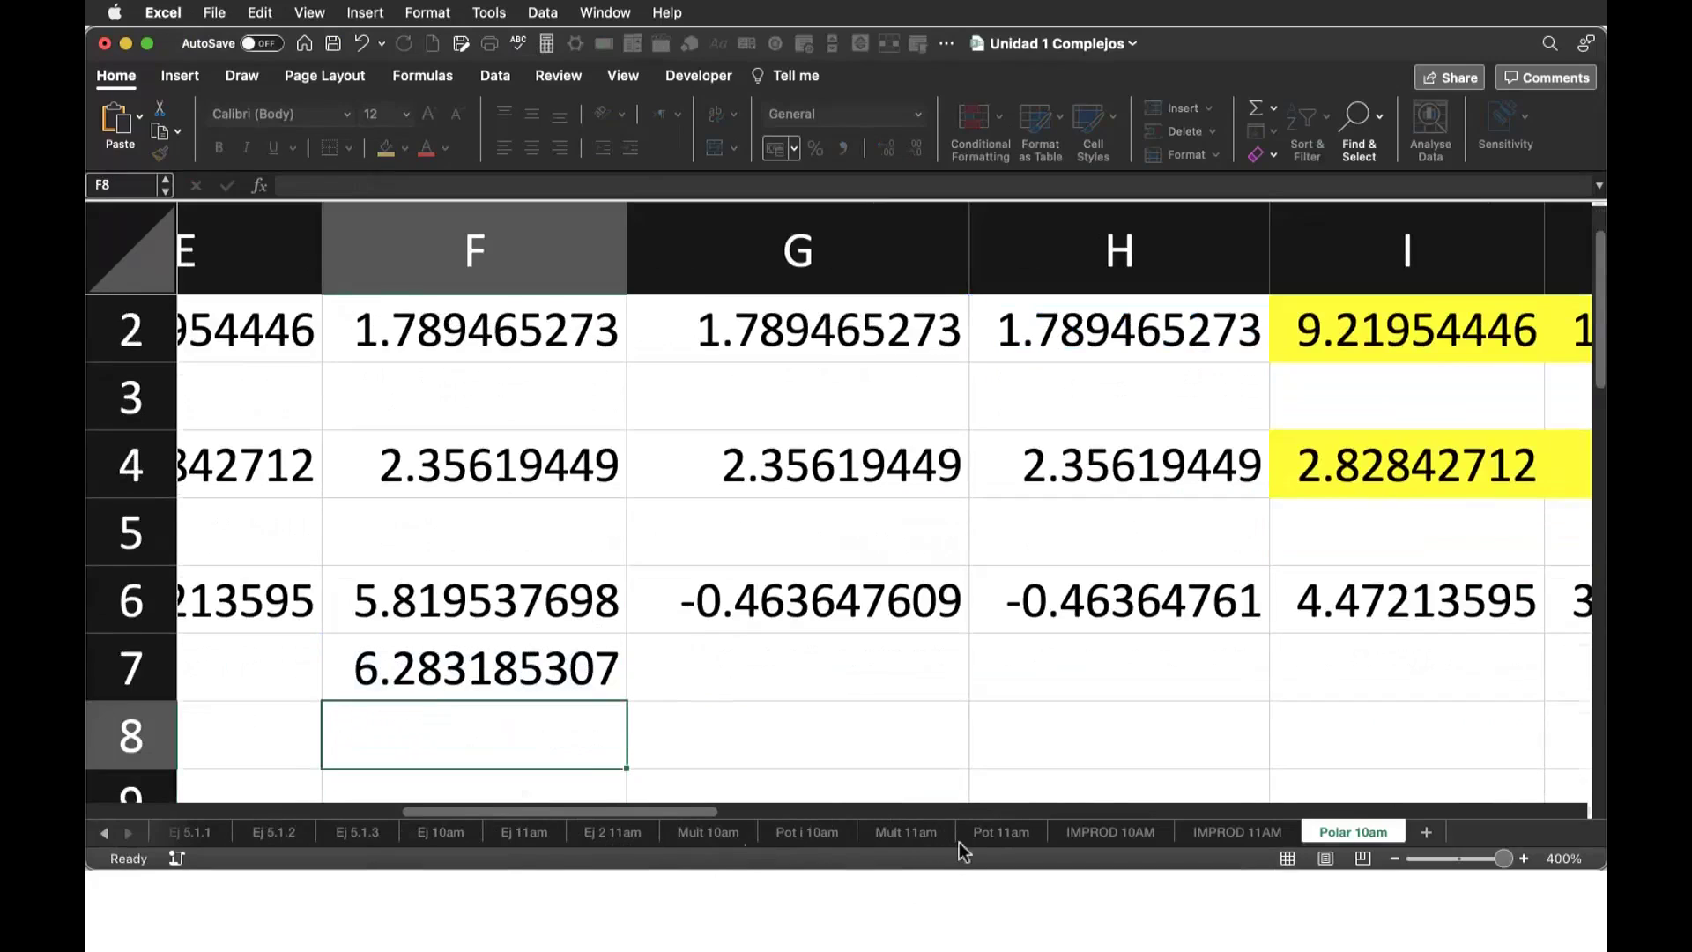
pyautogui.press('Up')
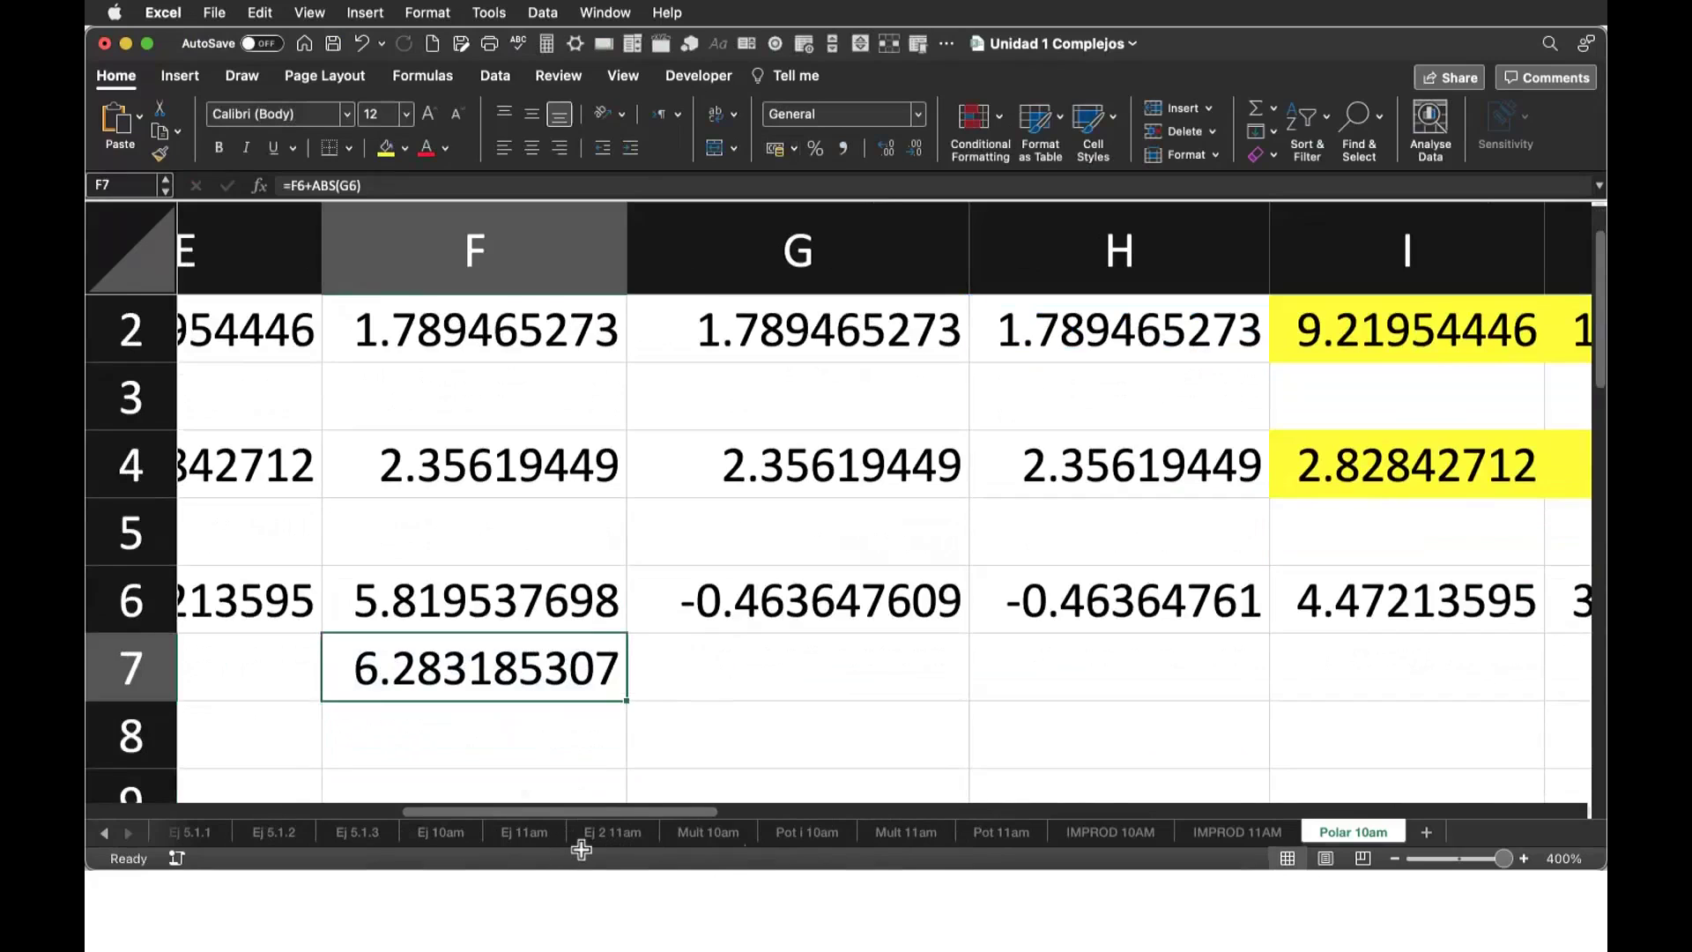
pyautogui.press('F2')
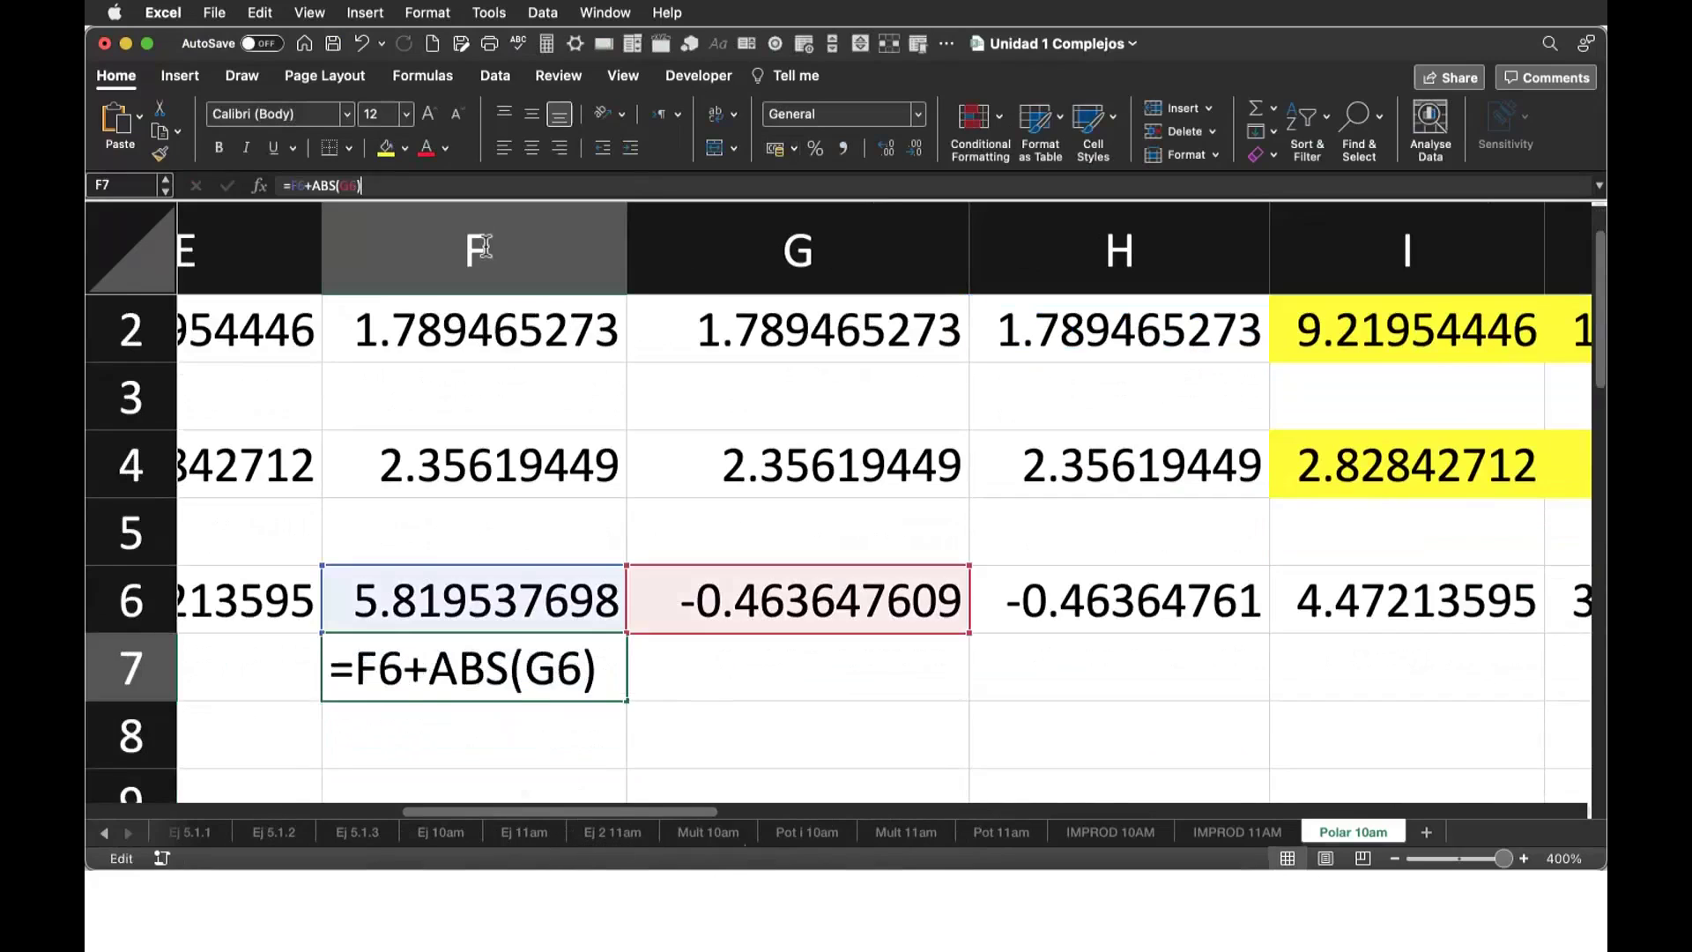
pyautogui.write(')')
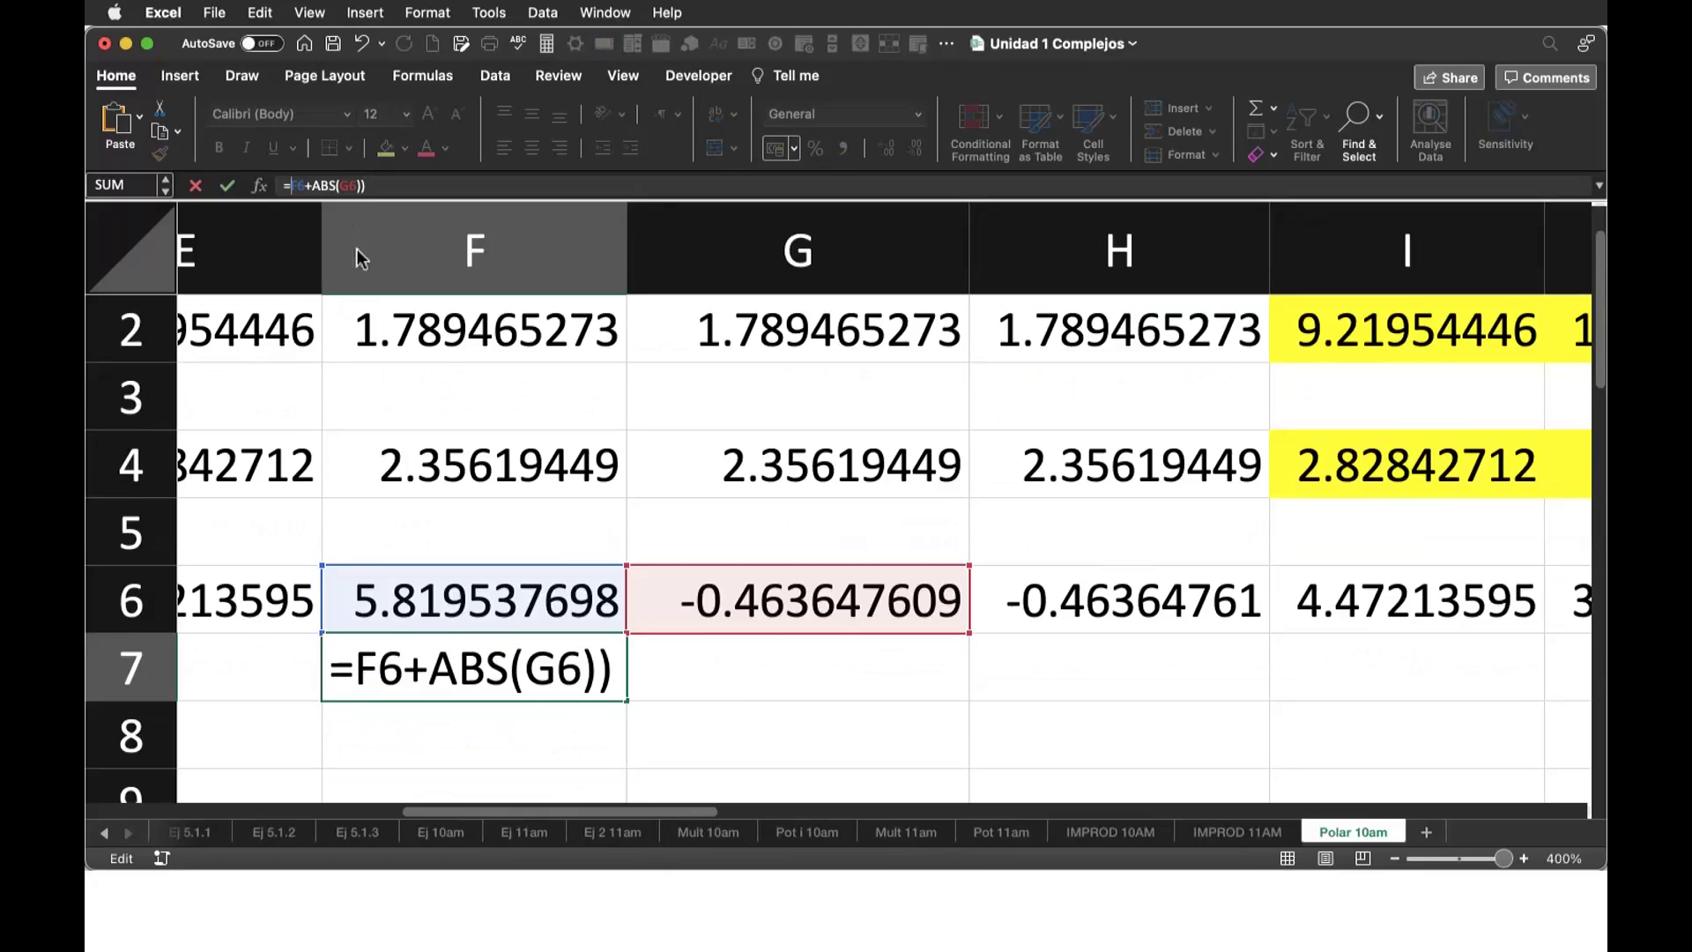
pyautogui.press('Left')
pyautogui.press('Left')
pyautogui.press('Left')
pyautogui.write('(')
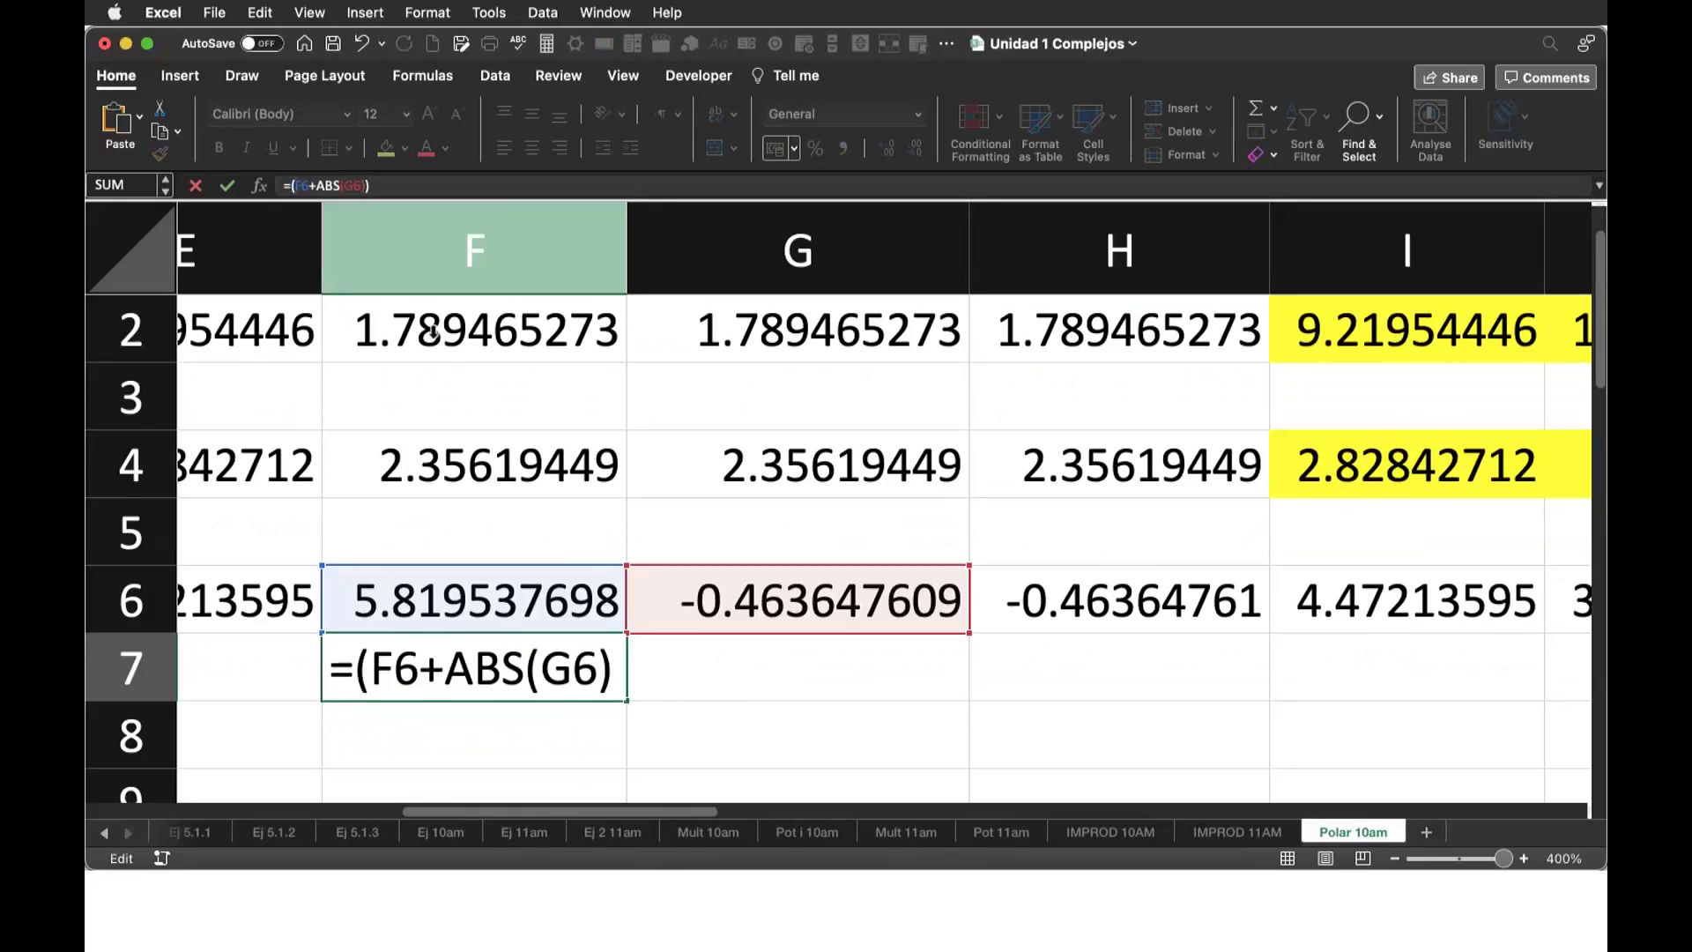
pyautogui.press('End')
pyautogui.write('/')
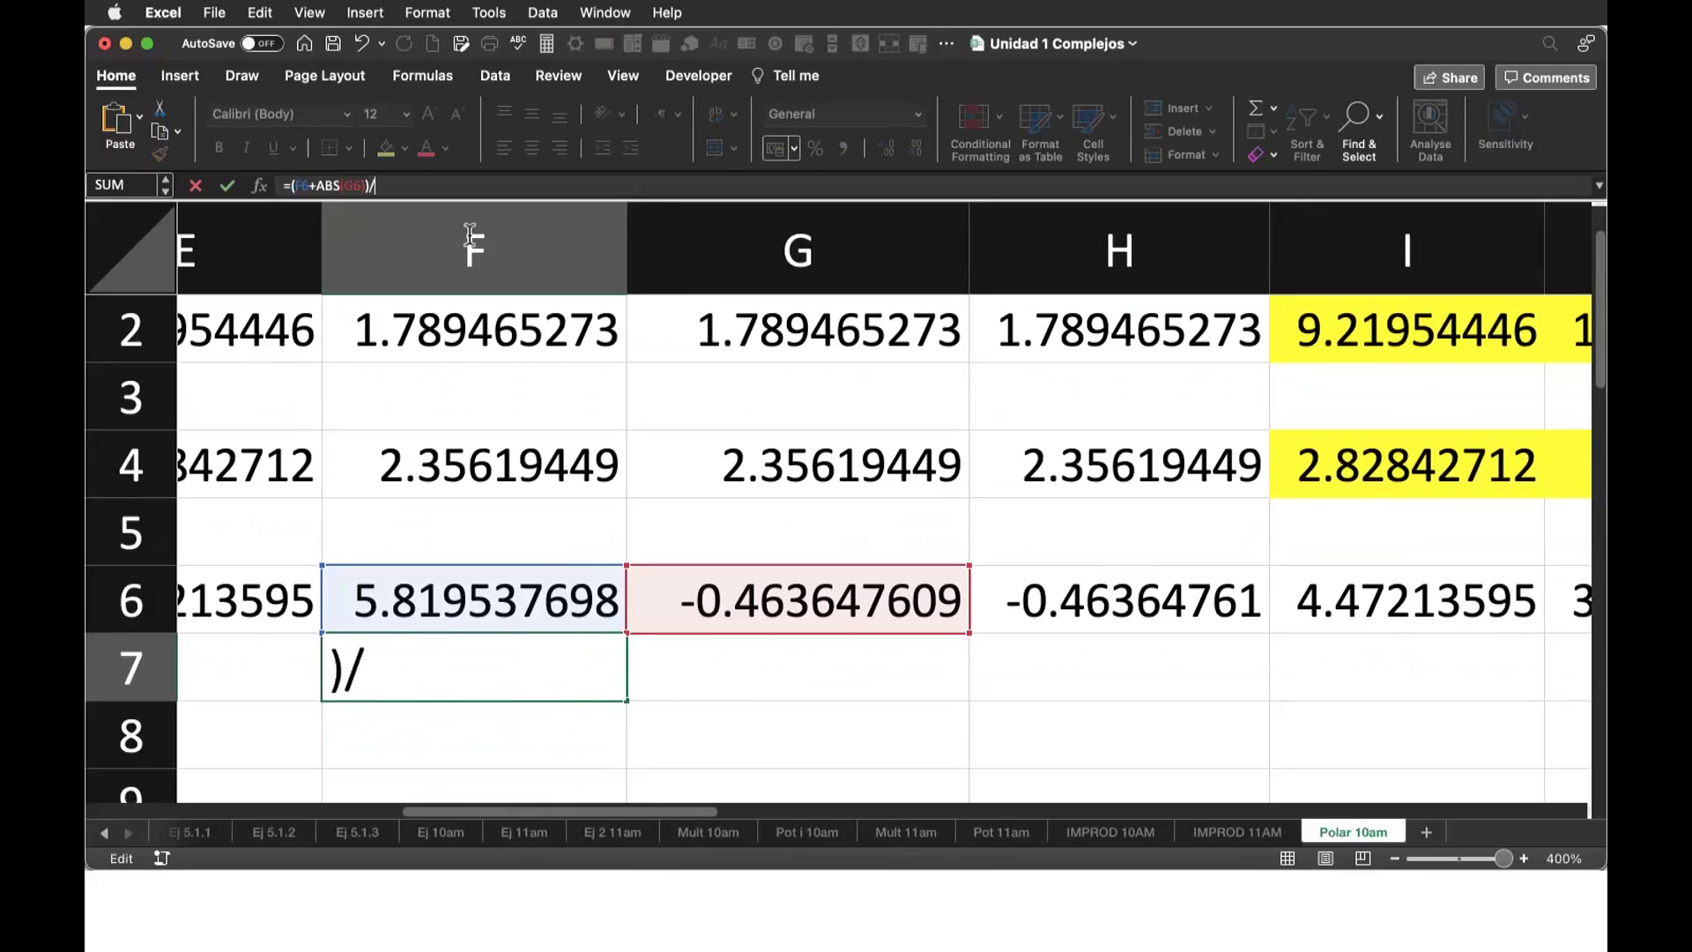
pyautogui.write('2')
pyautogui.press('Return')
pyautogui.press('Up')
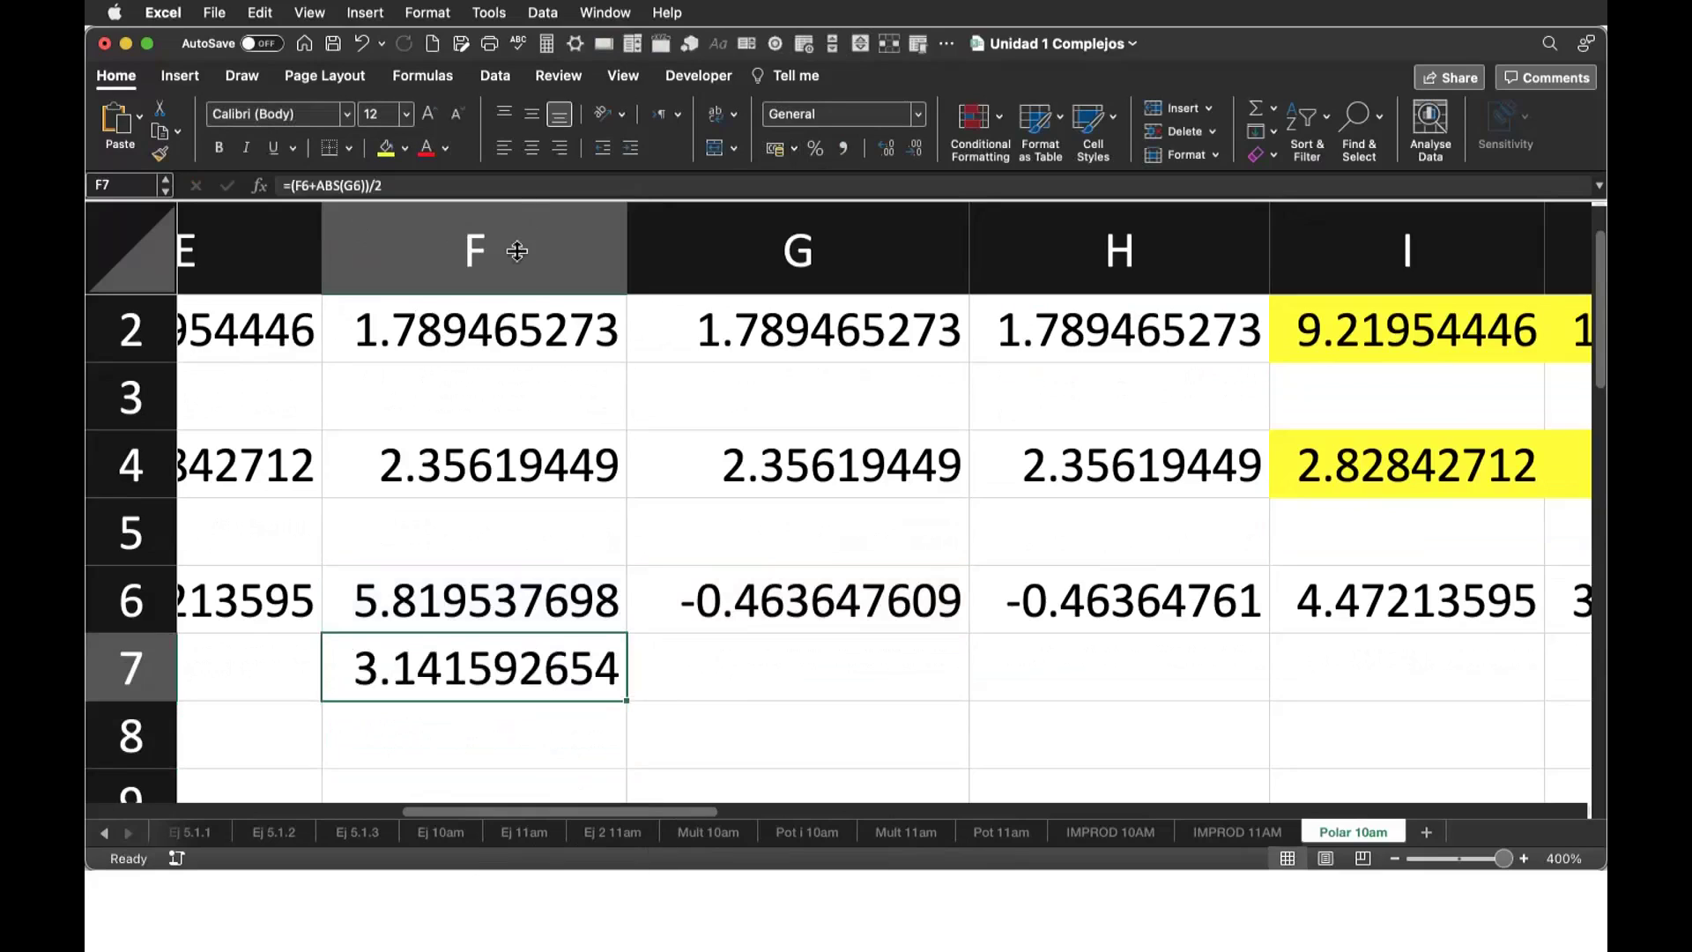
pyautogui.press('Delete')
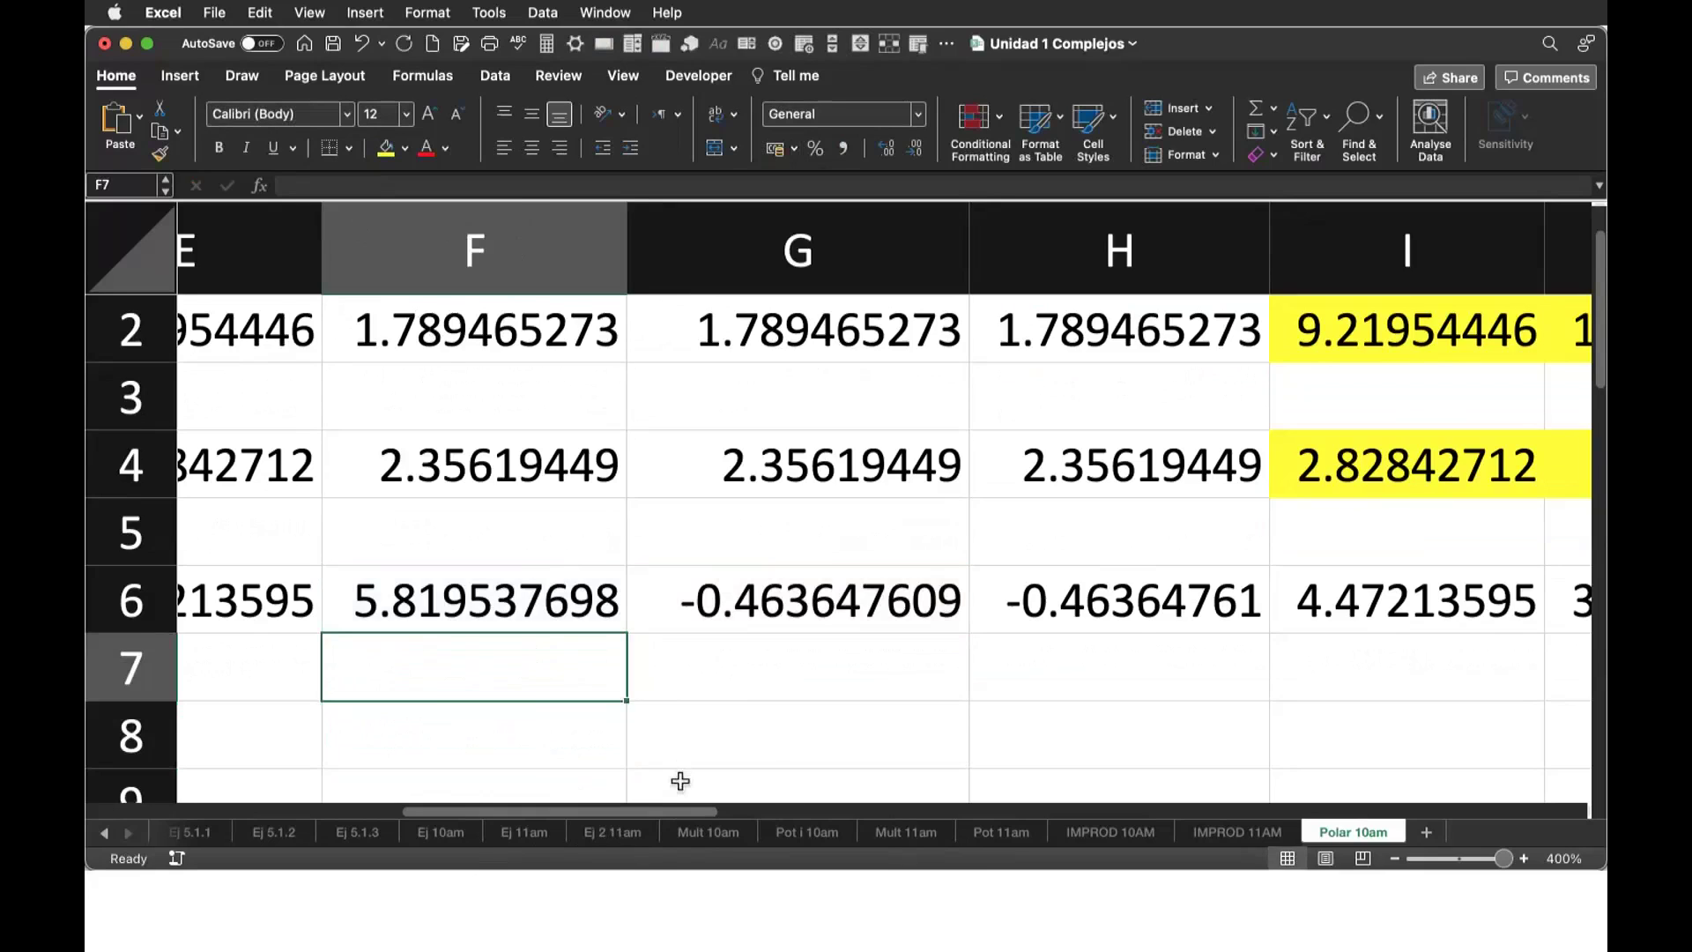
pyautogui.hscroll(-5, 679, 781)
pyautogui.scroll(1, 679, 781)
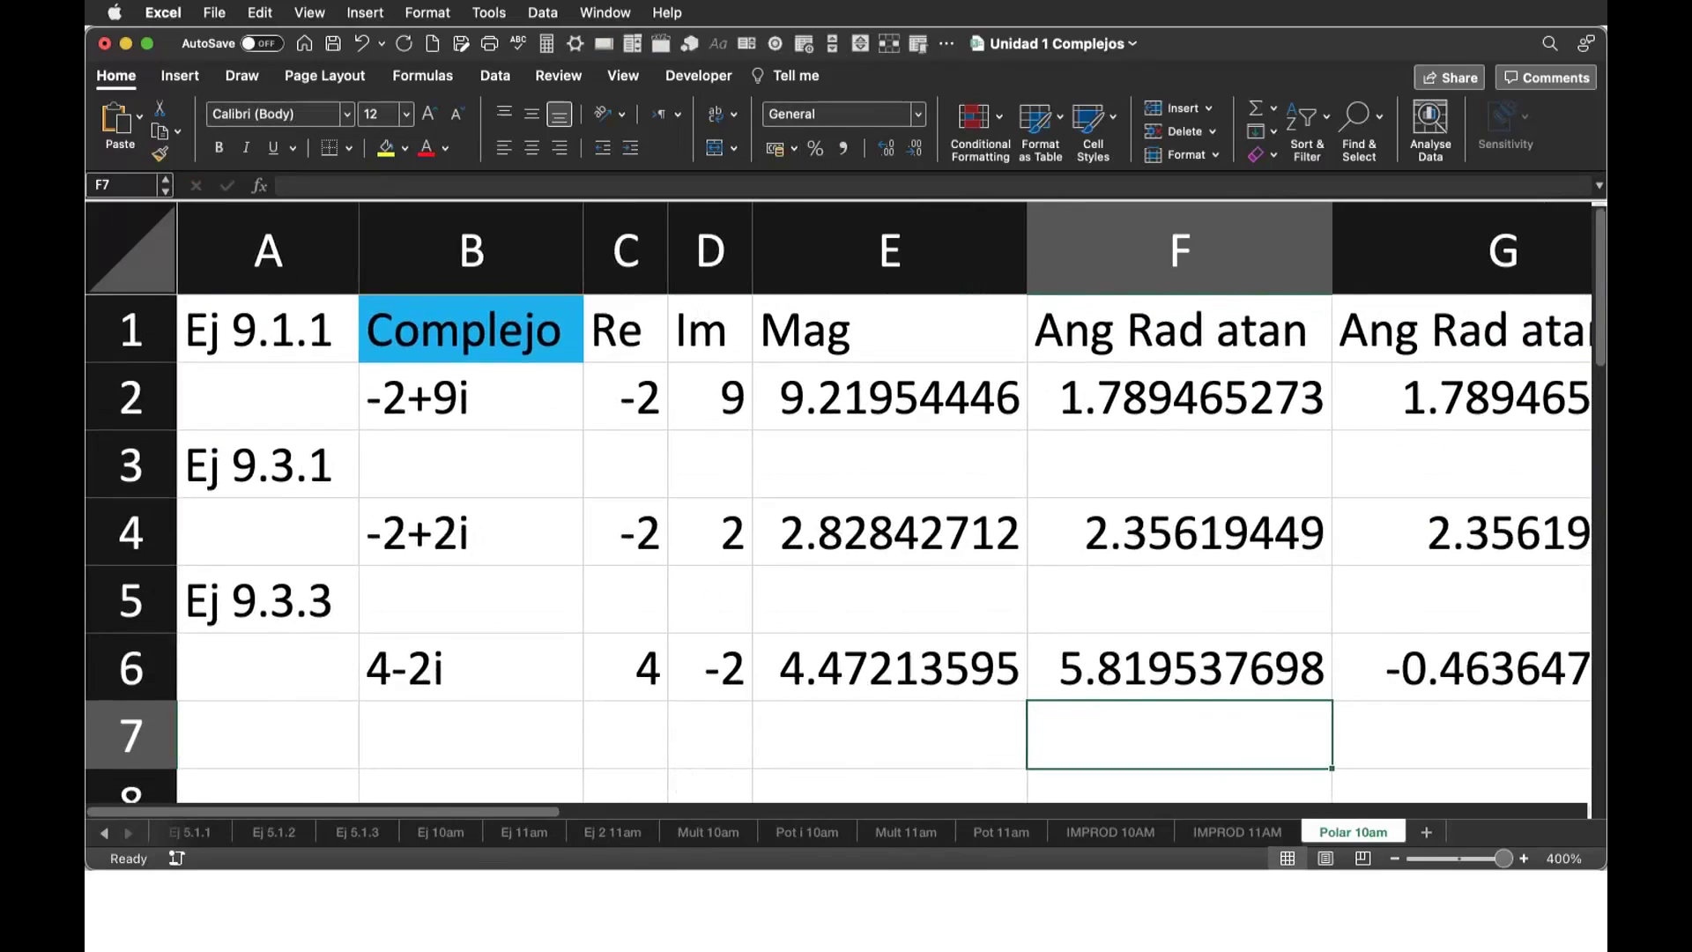
# - Scroll the Overleaf notes down to the pol(4,4) calculator tip and its YouTube links
pyautogui.press('super+Tab')
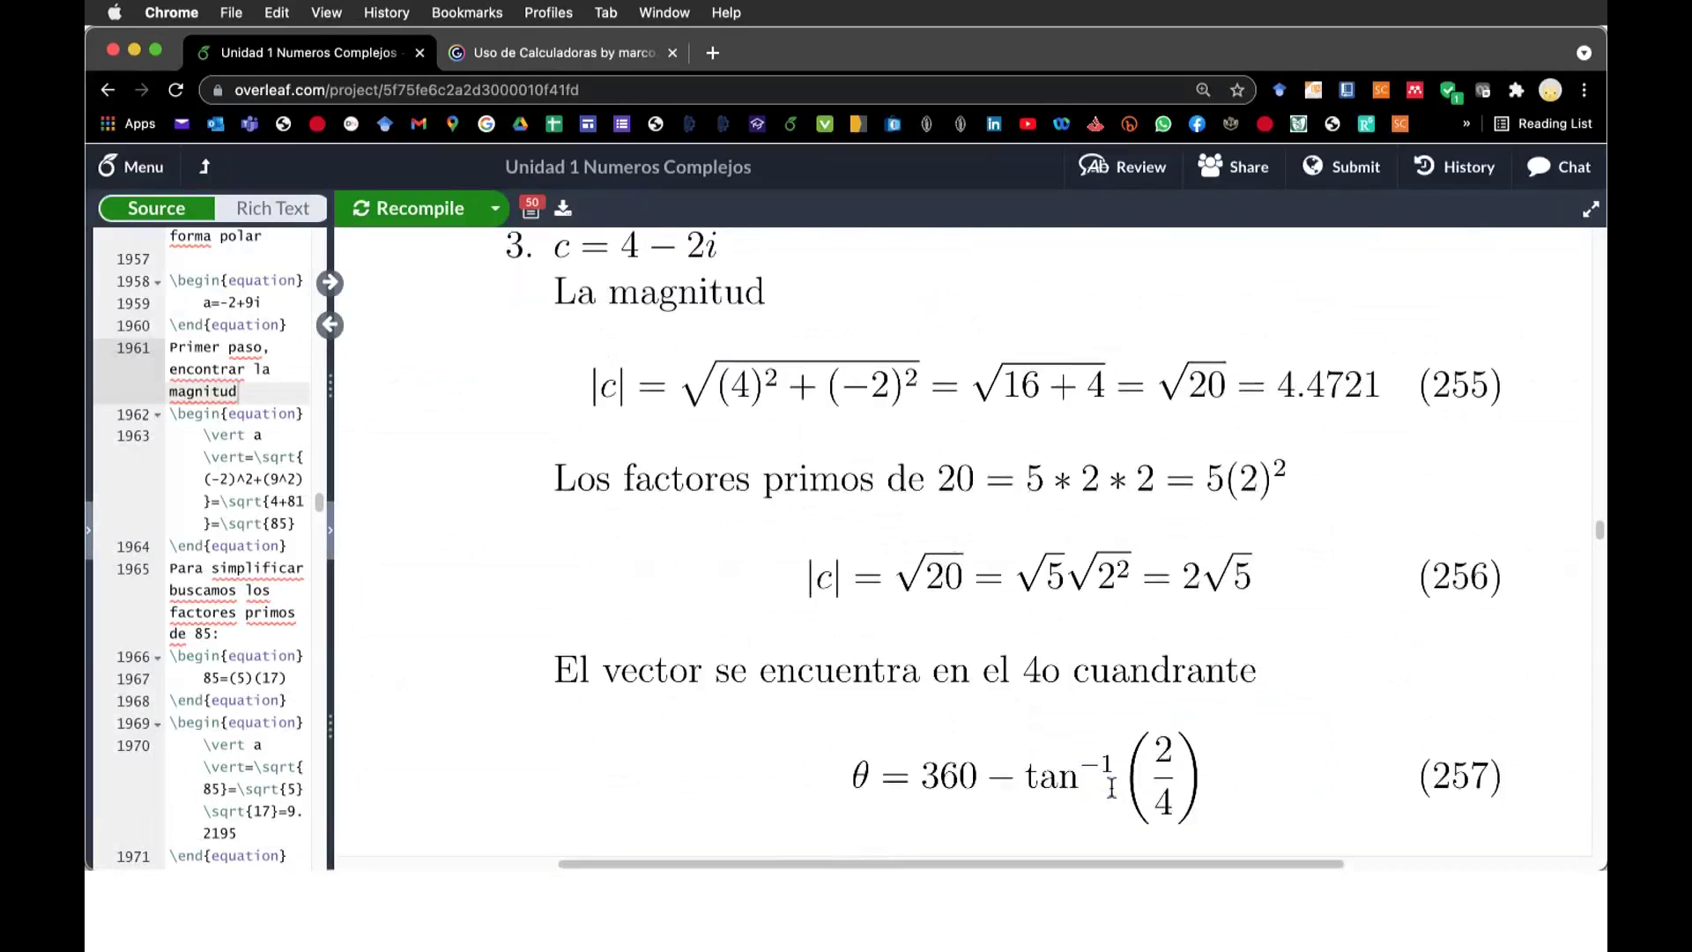
pyautogui.scroll(-8, 1112, 787)
pyautogui.scroll(-5, 1112, 787)
pyautogui.scroll(-3, 1112, 789)
pyautogui.scroll(-5, 1112, 790)
pyautogui.scroll(9, 1112, 793)
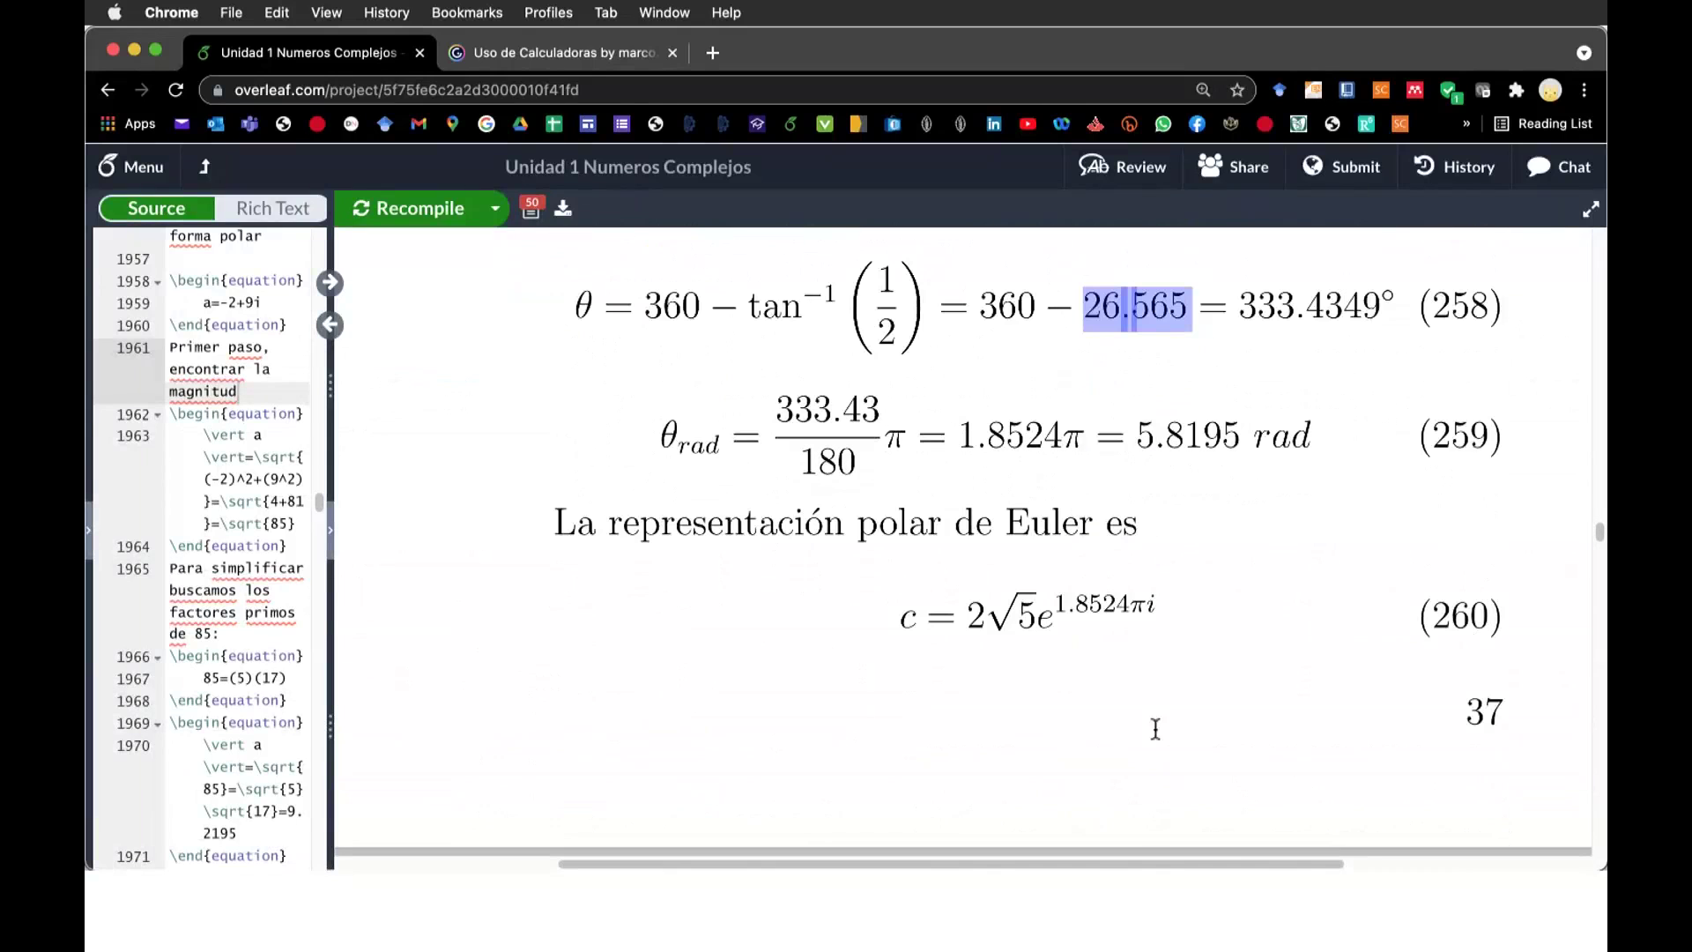
pyautogui.scroll(-1, 1311, 833)
pyautogui.scroll(-15, 1313, 836)
pyautogui.scroll(-5, 1313, 833)
pyautogui.scroll(-2, 1313, 830)
pyautogui.scroll(-3, 1313, 828)
pyautogui.scroll(-5, 1314, 828)
pyautogui.scroll(-3, 1314, 830)
pyautogui.scroll(-4, 1314, 833)
pyautogui.scroll(-1, 1314, 836)
pyautogui.scroll(-10, 1313, 835)
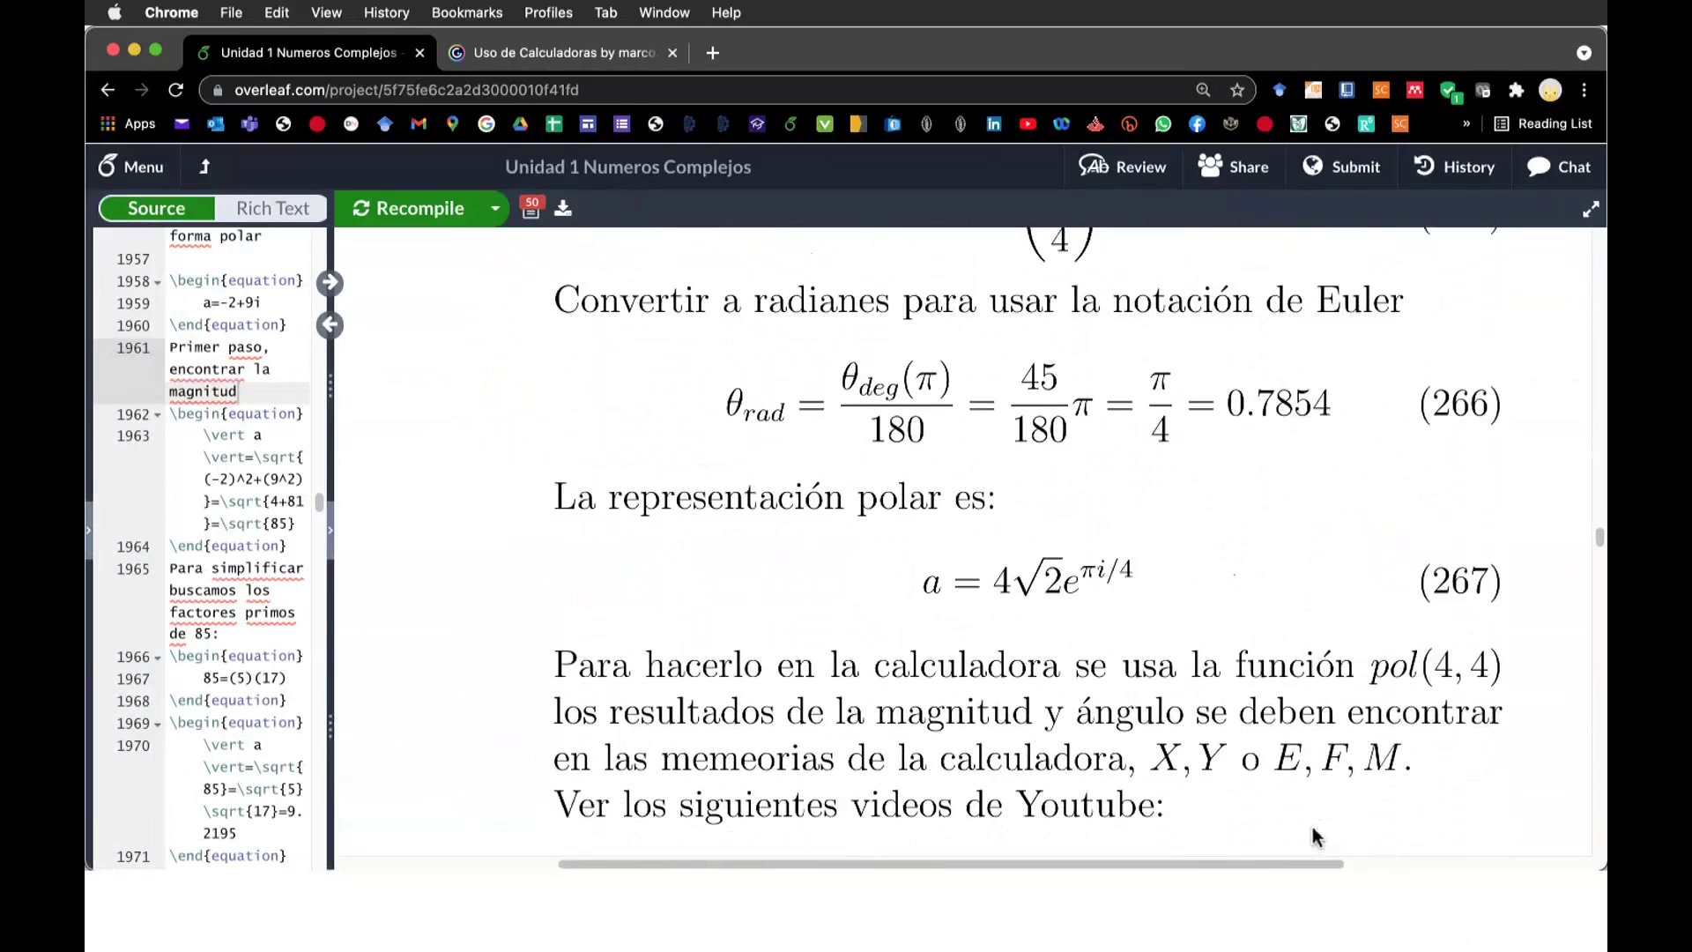
pyautogui.scroll(-5, 1313, 830)
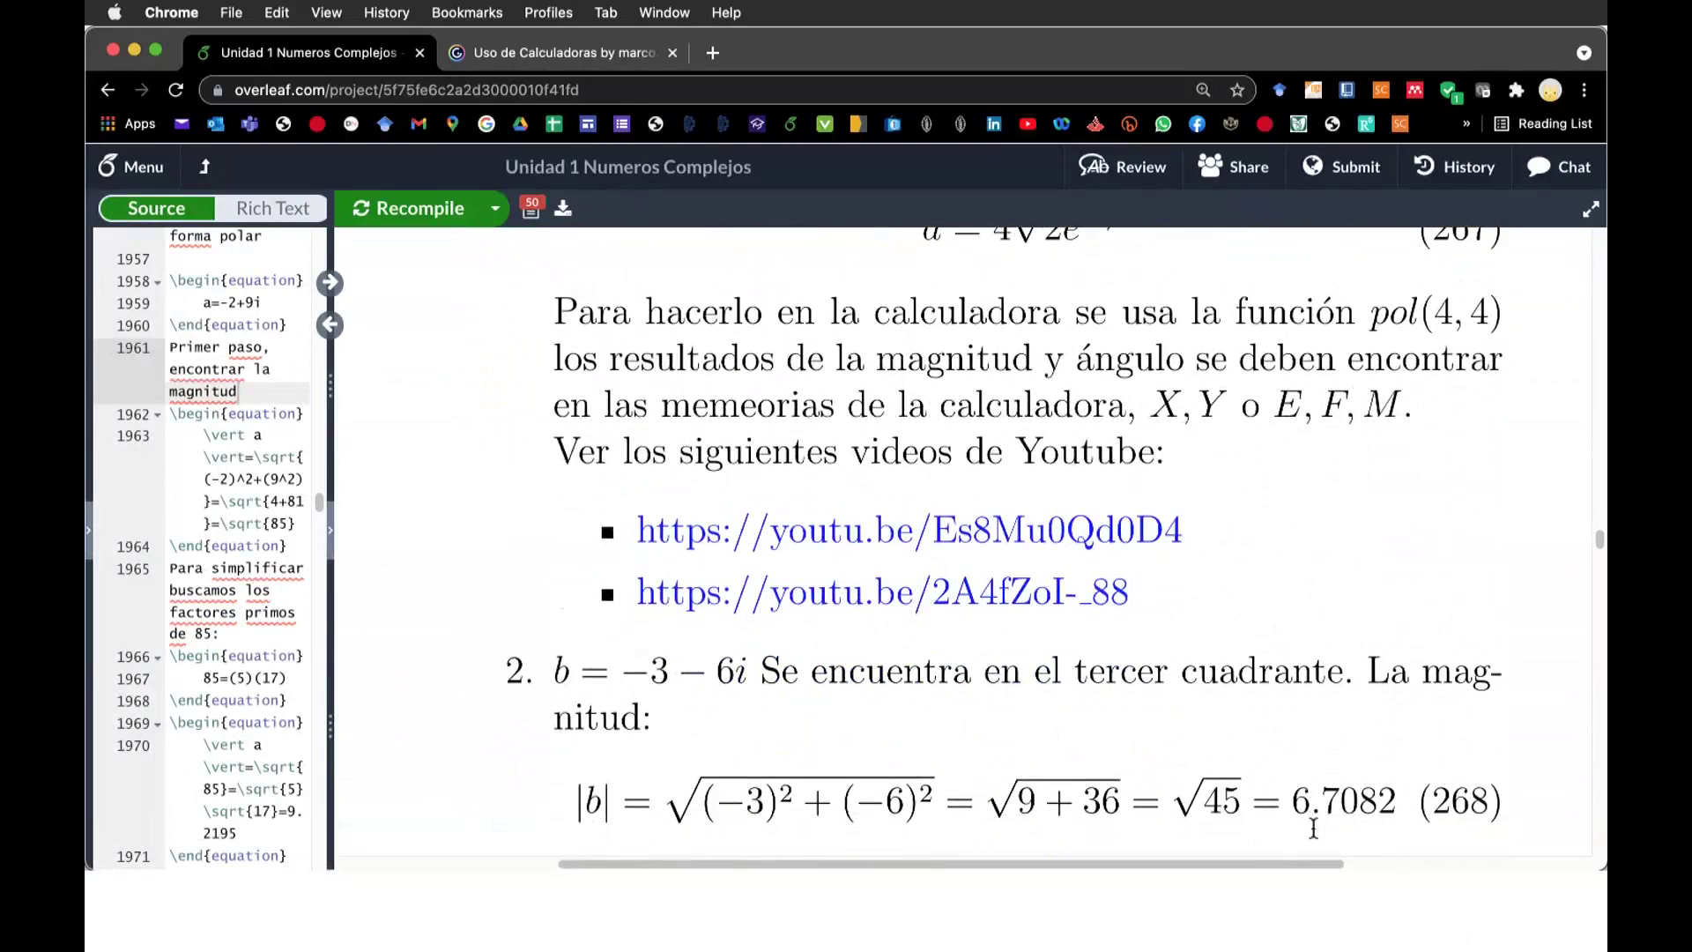
pyautogui.scroll(-1, 1314, 829)
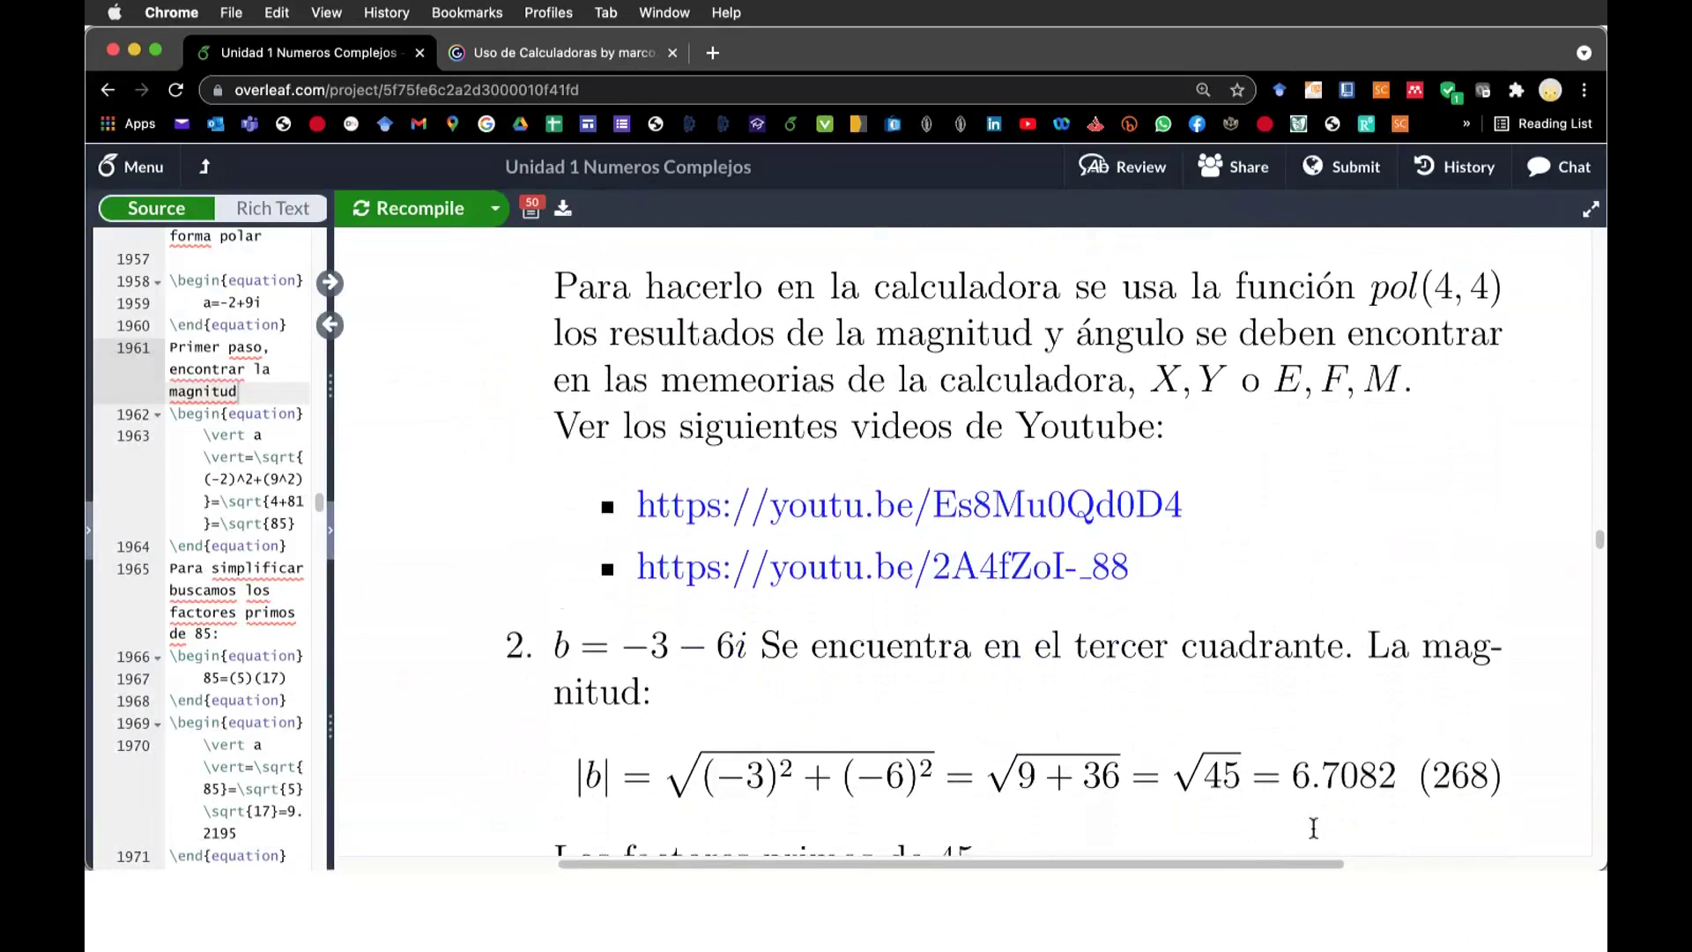
pyautogui.scroll(-1, 1313, 830)
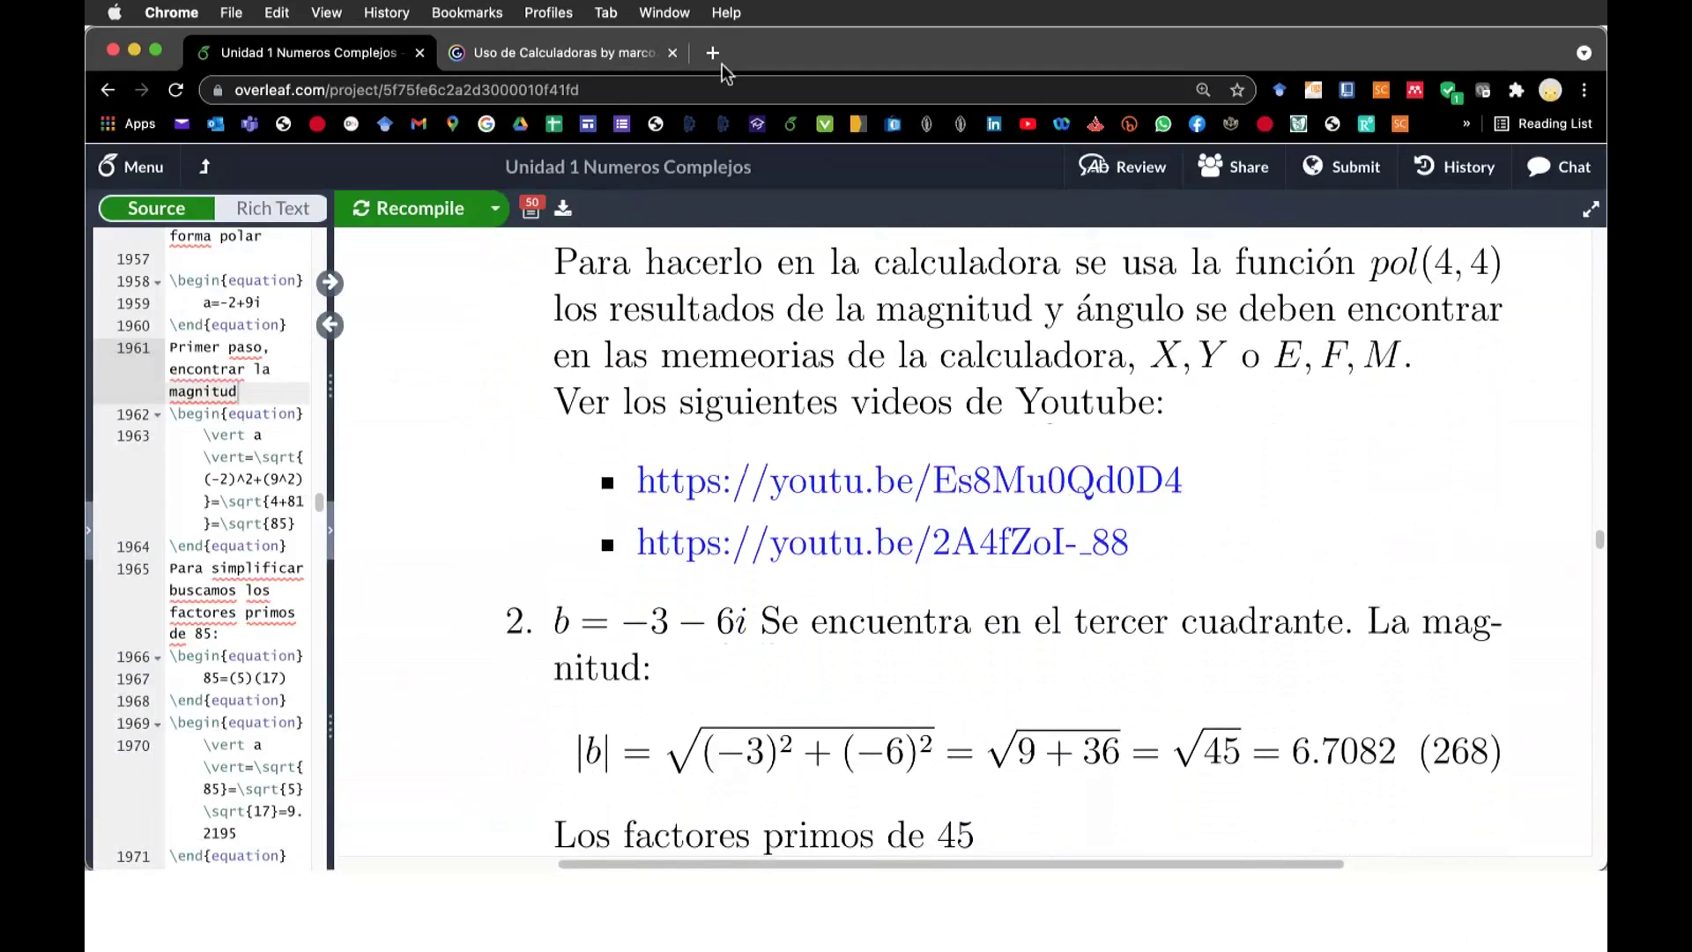
pyautogui.hotkey('ctrl', 'Tab')
# - Advance the Genially slides past the STO/RLC memory slide to the Pol() Rec() slide
pyautogui.press('Right')
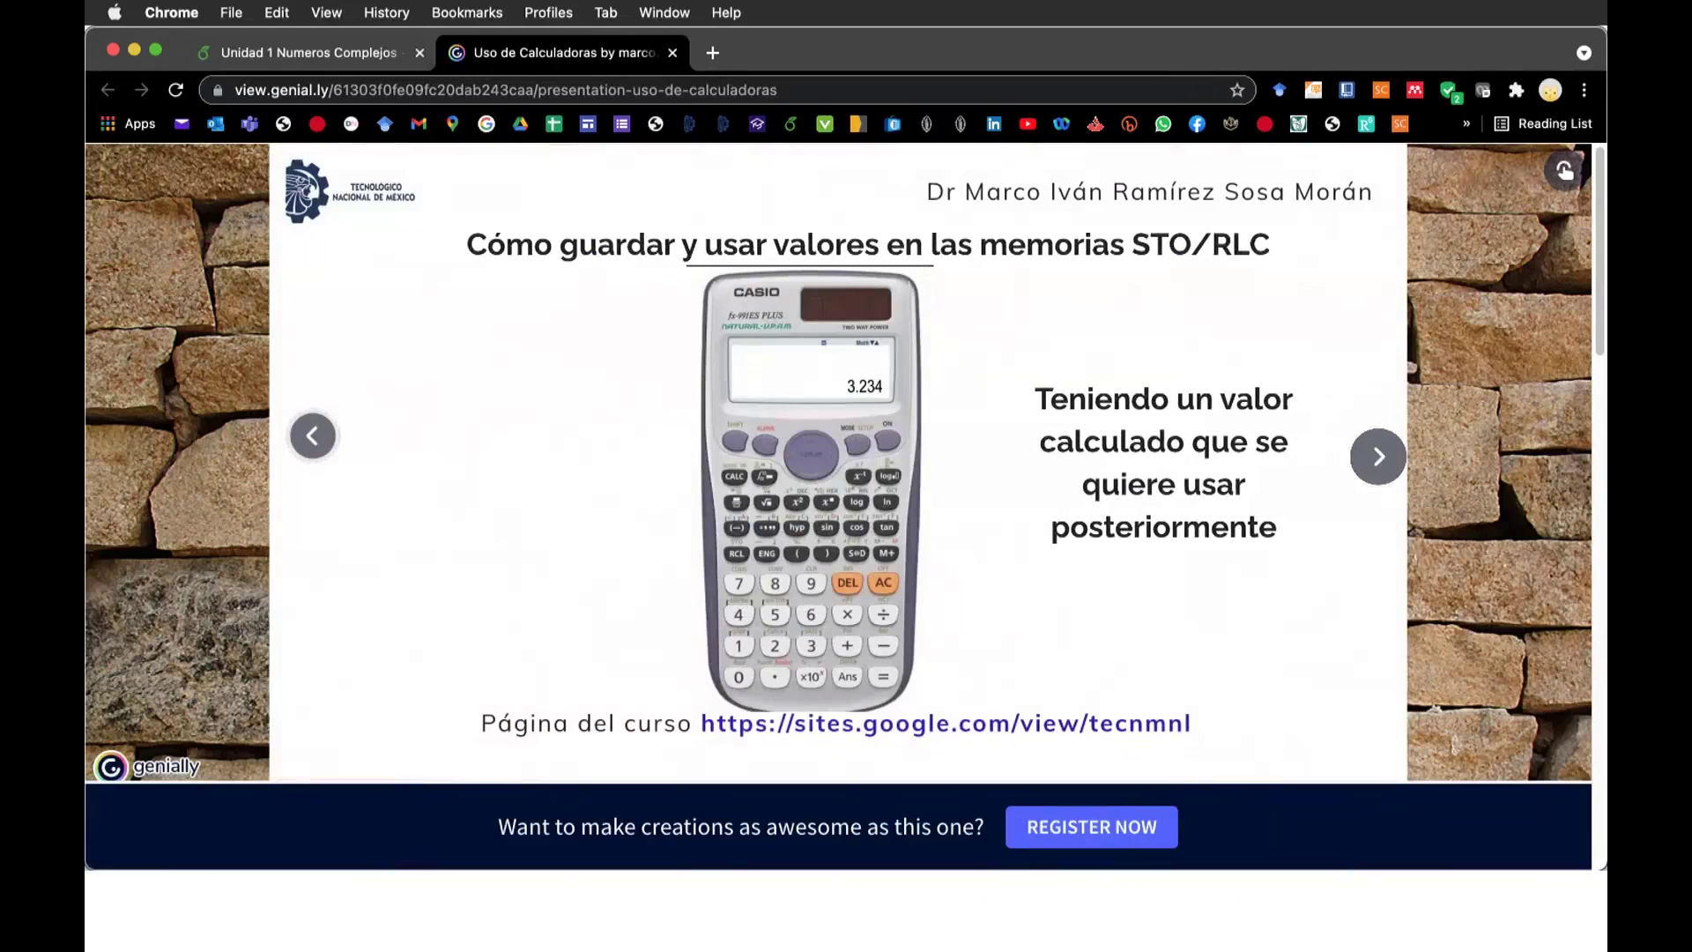
pyautogui.press('Right')
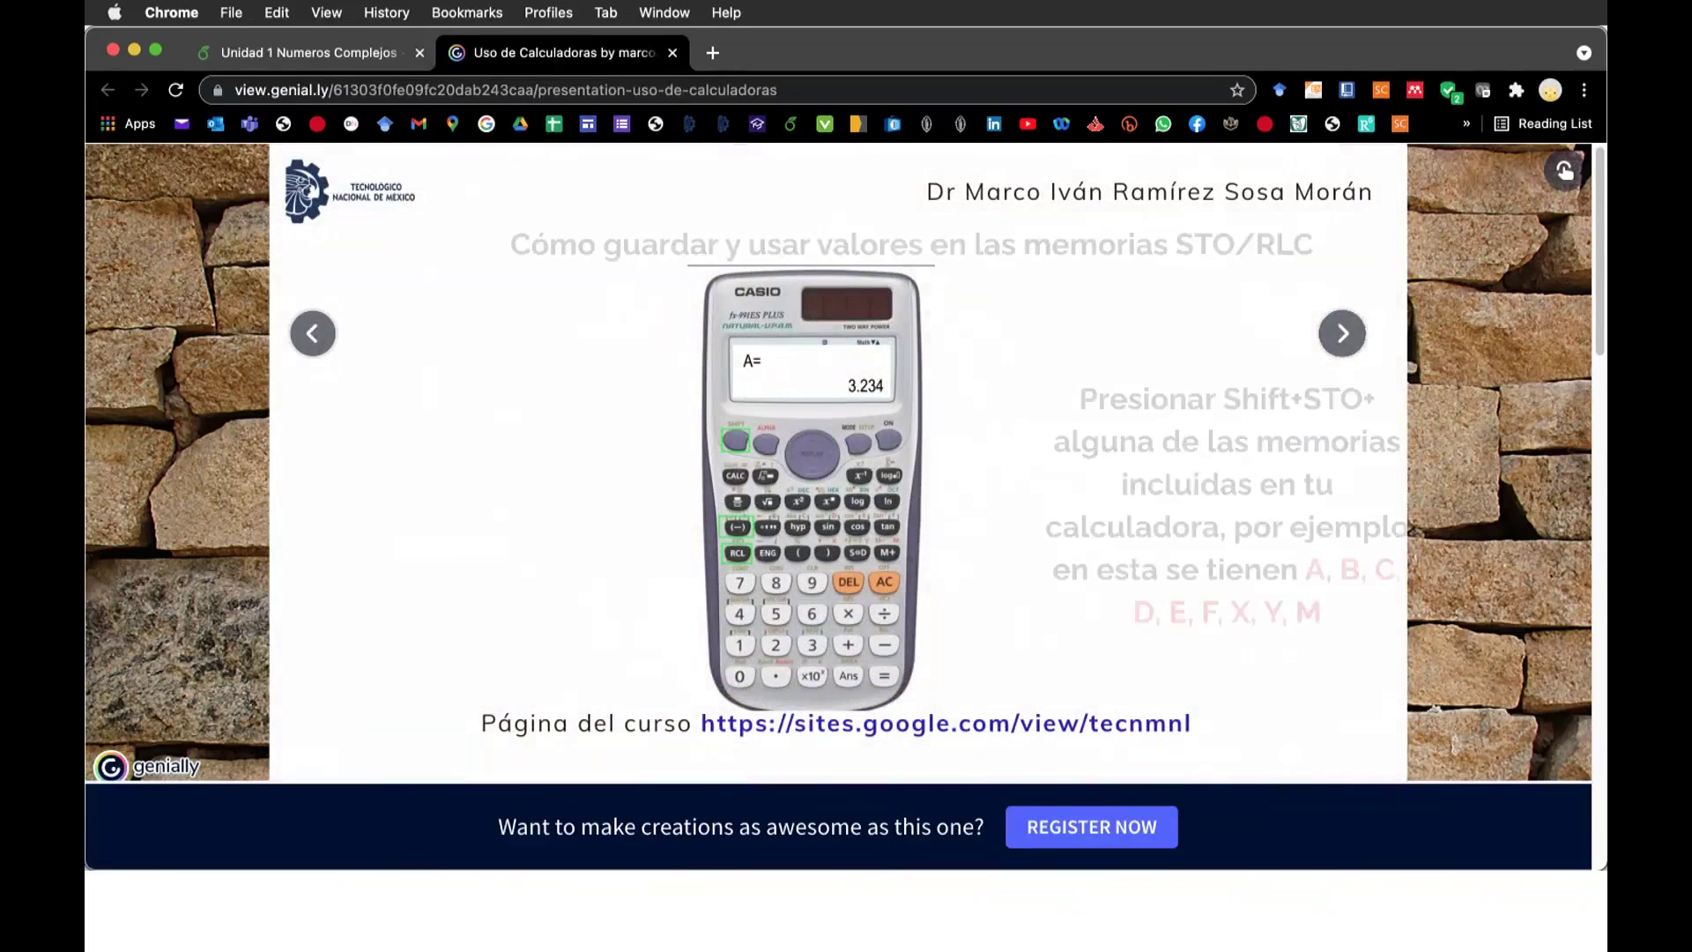
pyautogui.press('Right')
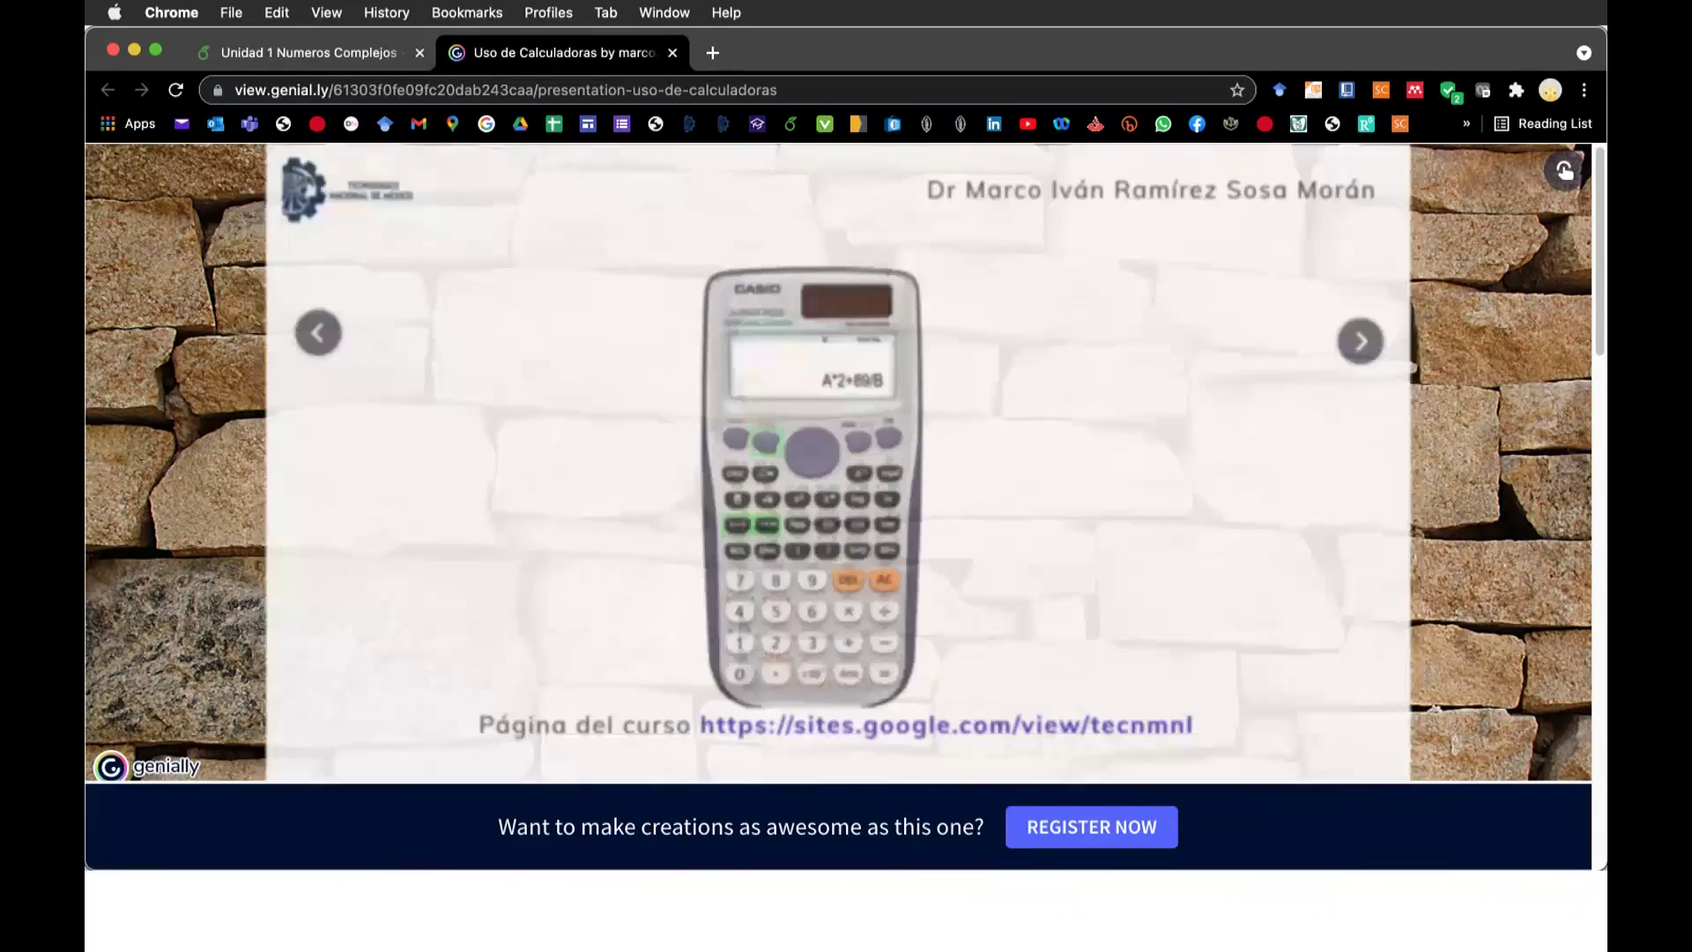
pyautogui.press('Right')
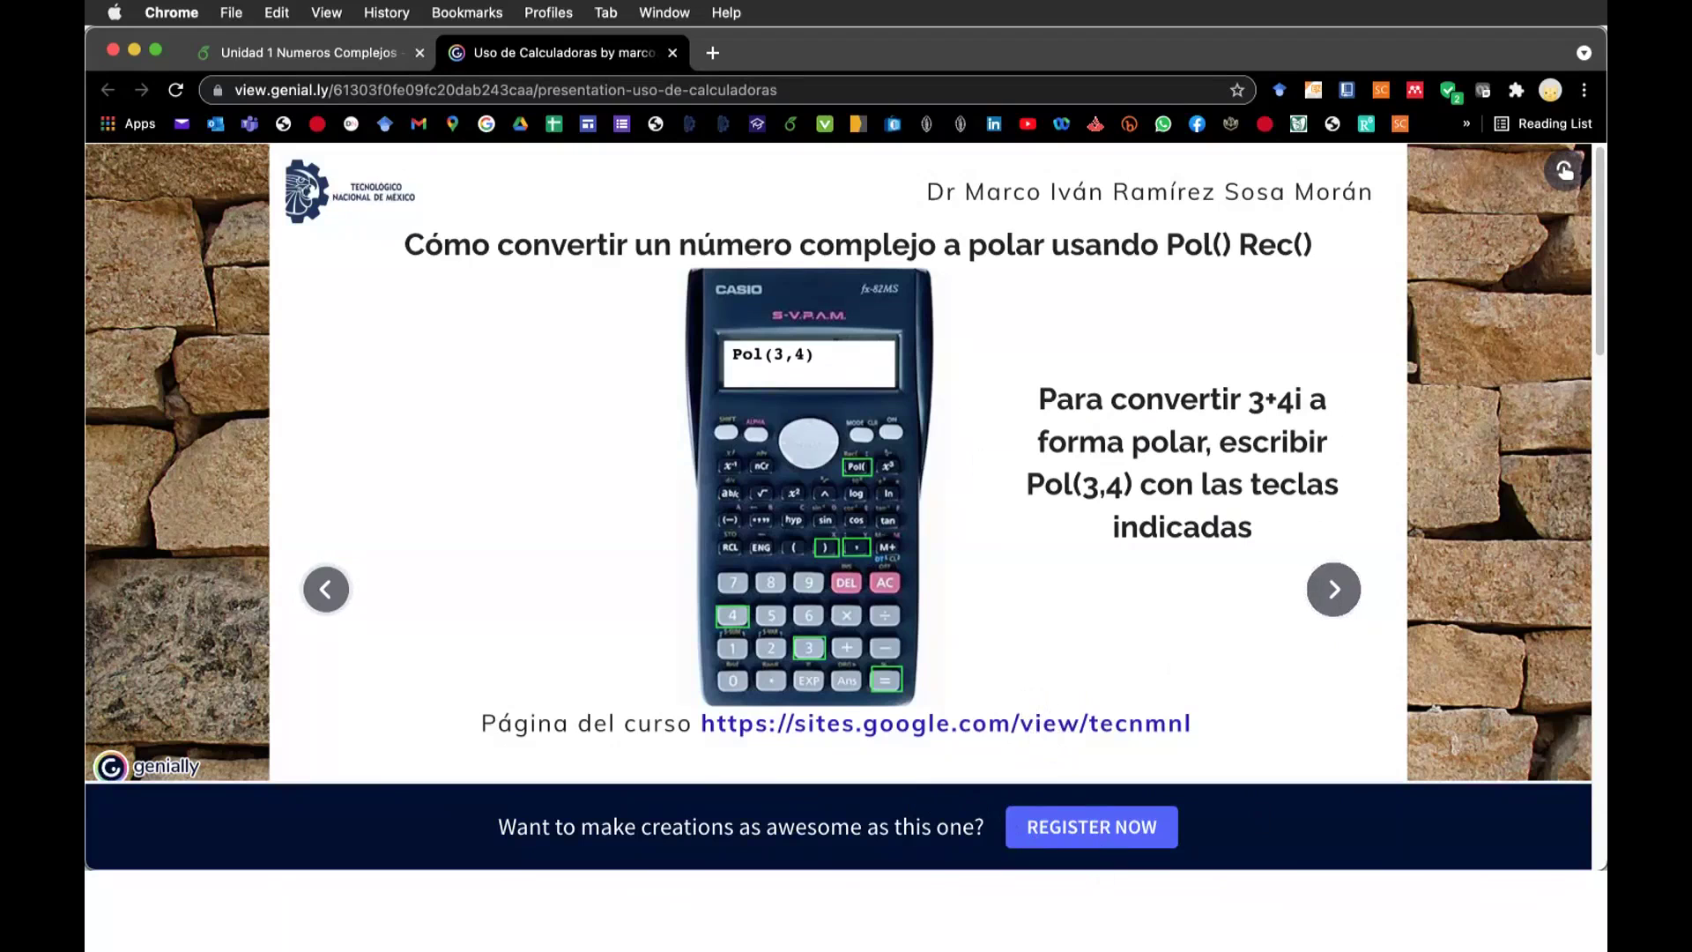
# - Step to the magnitude 5 and angle-in-memory-Y slides, then return to the Overleaf notes
pyautogui.click(1334, 589)
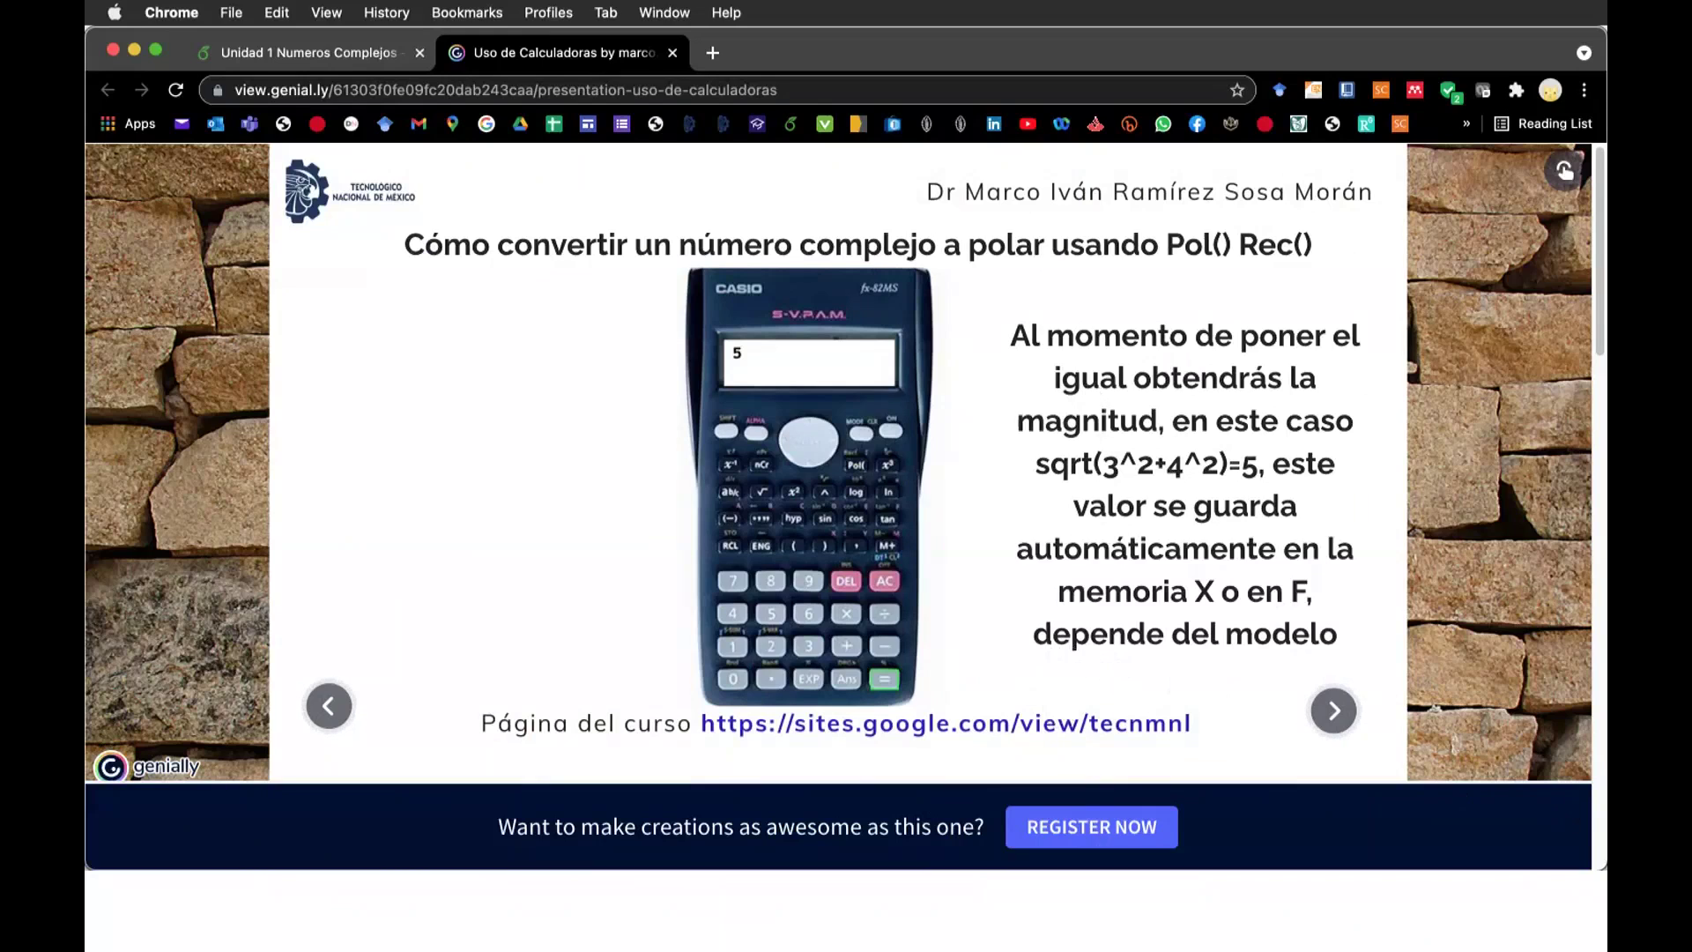
pyautogui.click(1333, 711)
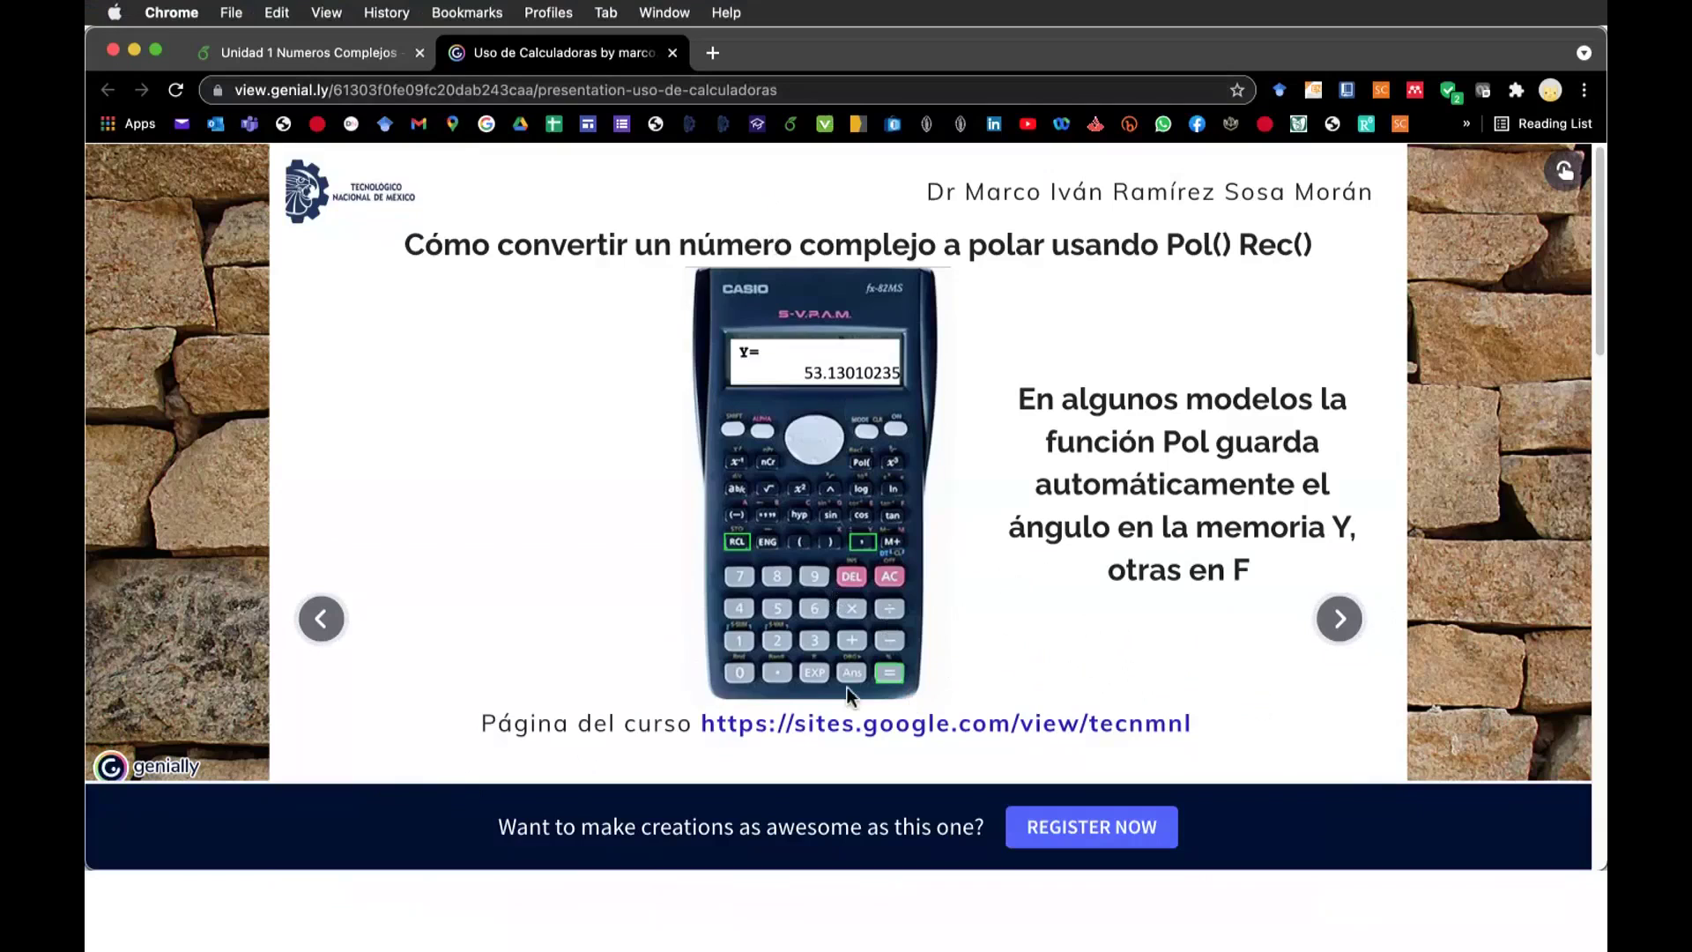
pyautogui.click(376, 69)
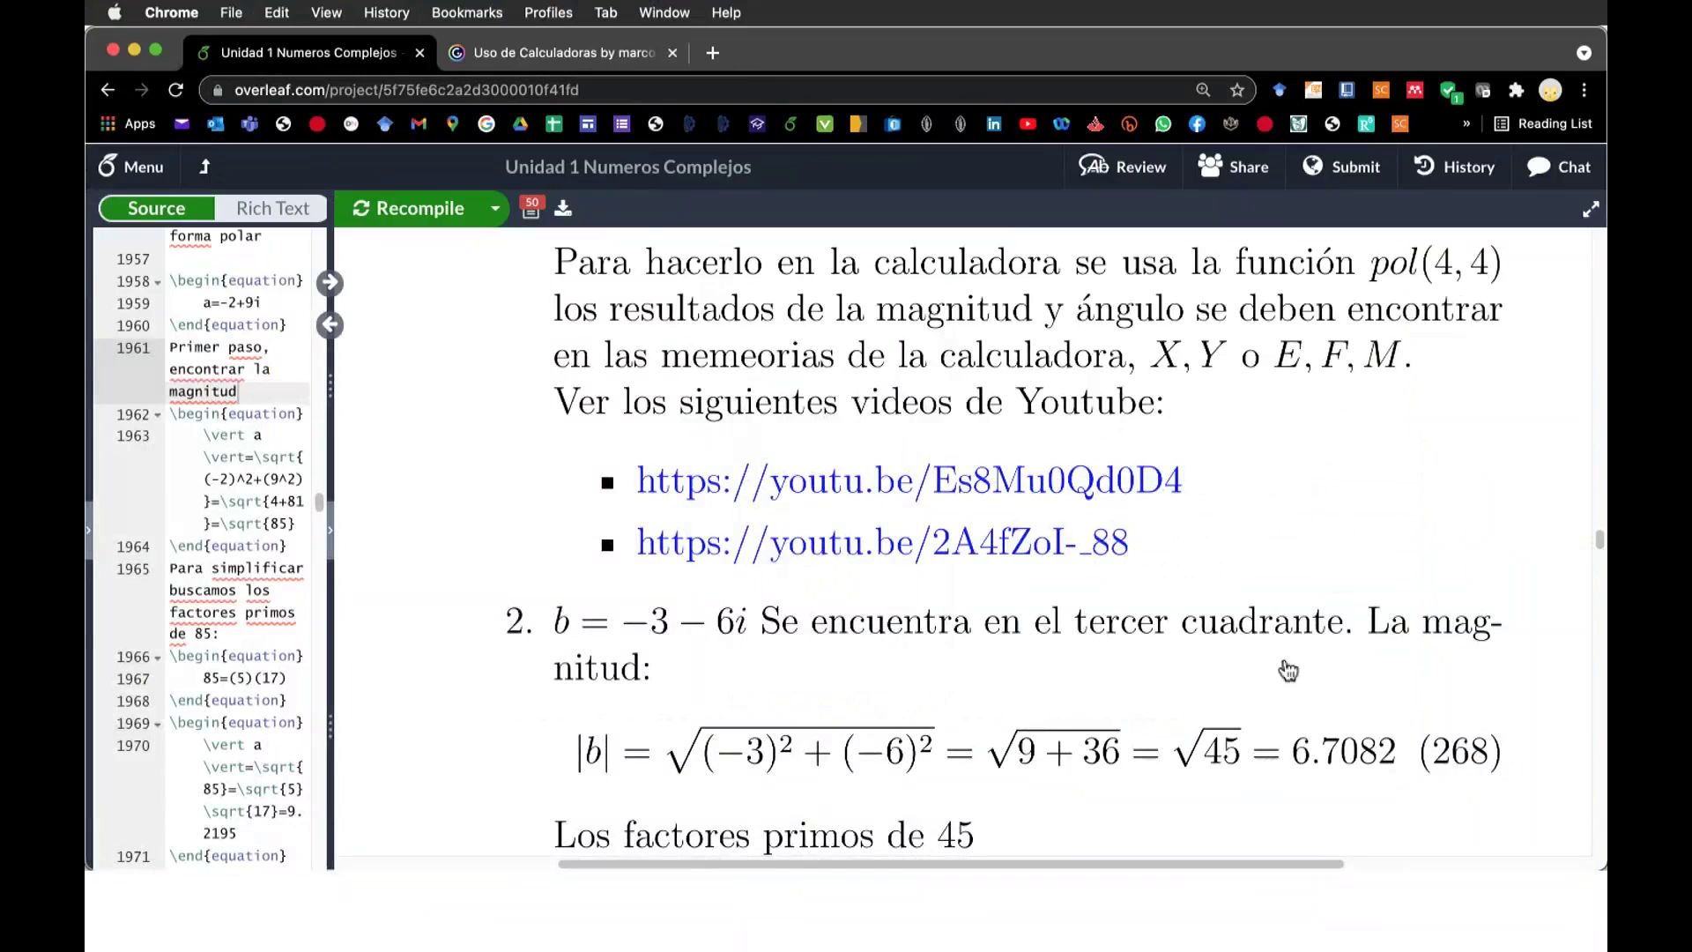
# - Scroll the PDF preview past the exercises to section 12, showing the conjugate definition in equation 292
pyautogui.scroll(1, 1289, 671)
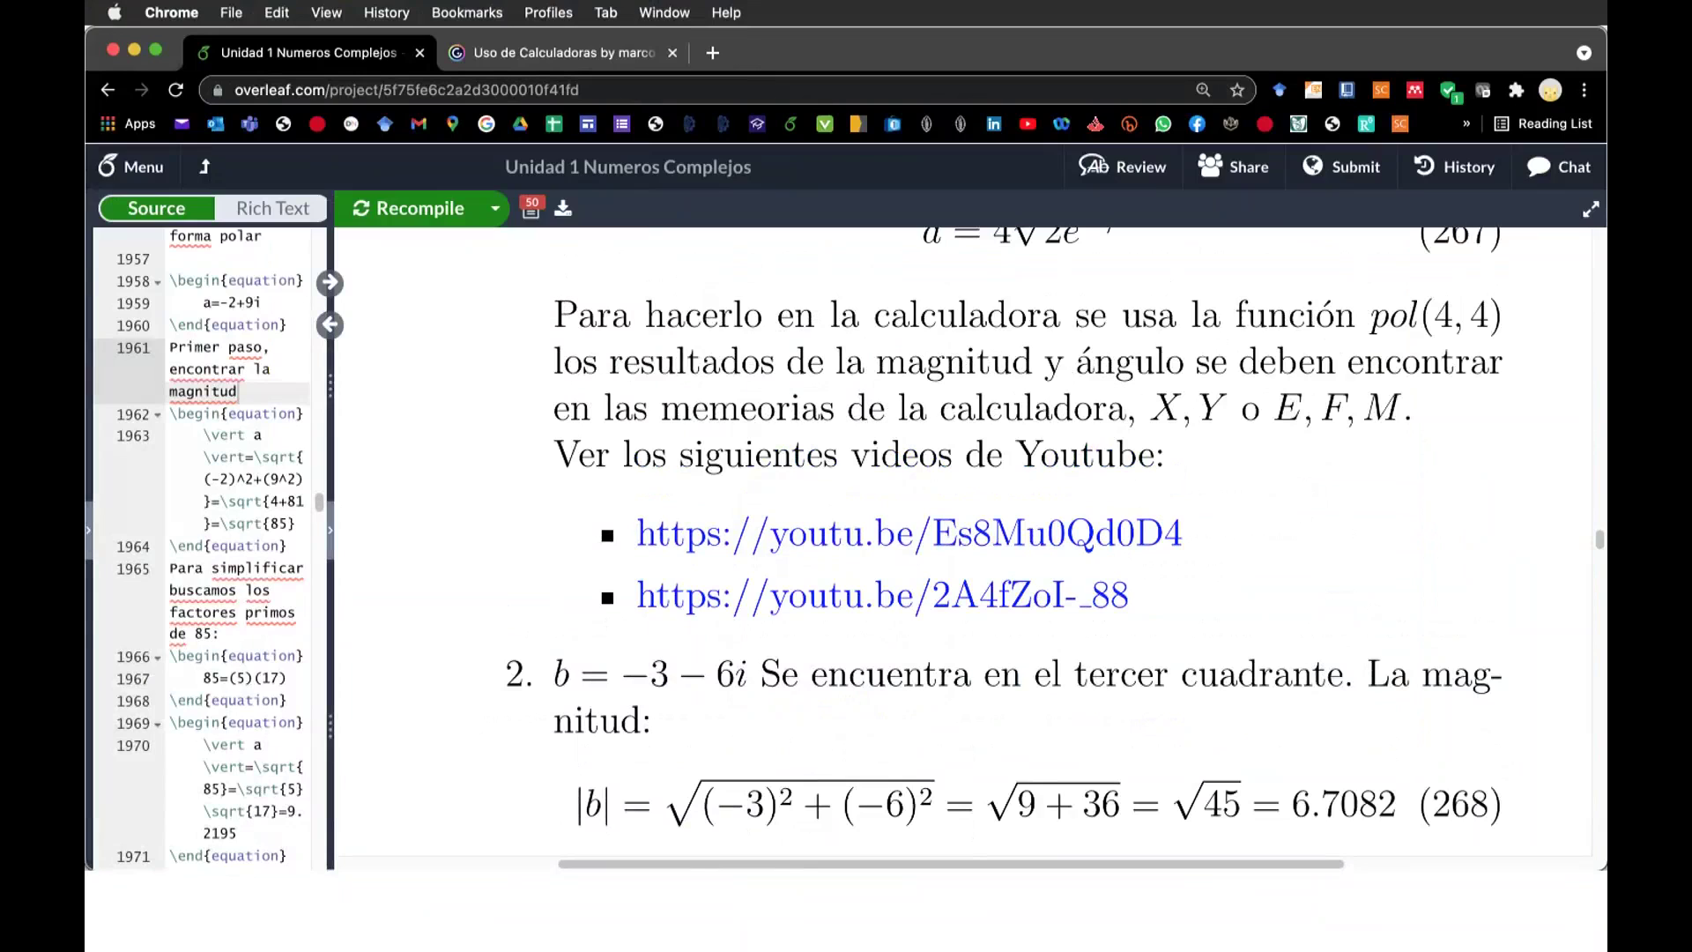
pyautogui.scroll(-2, 1489, 819)
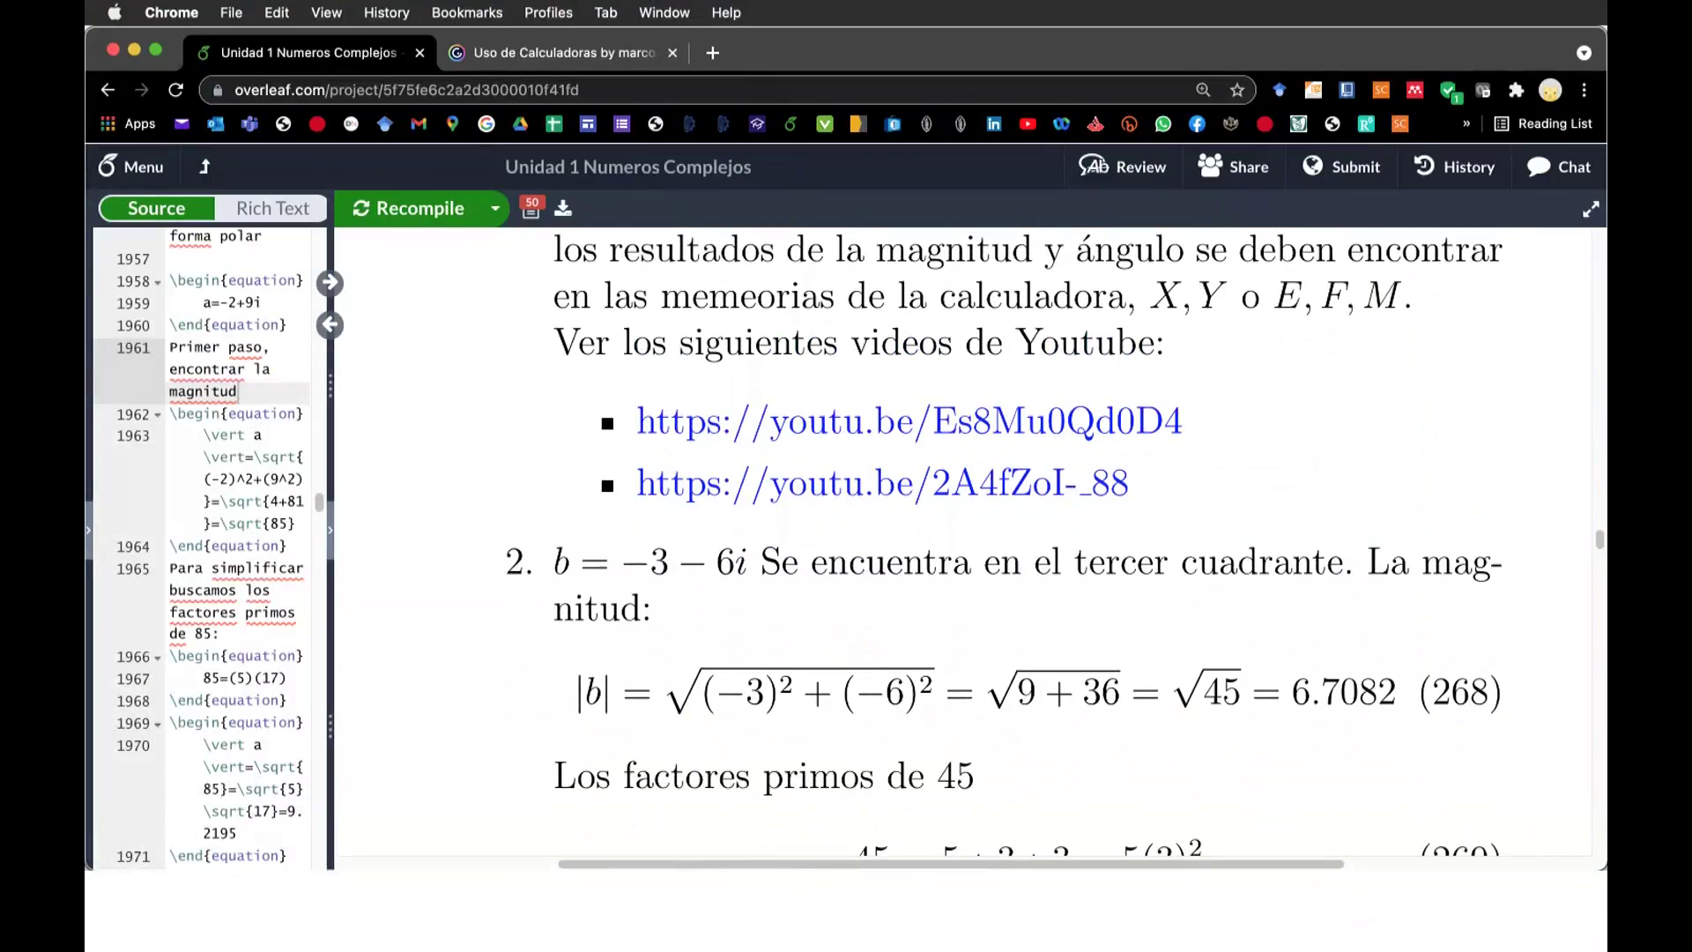
pyautogui.scroll(-1, 1005, 540)
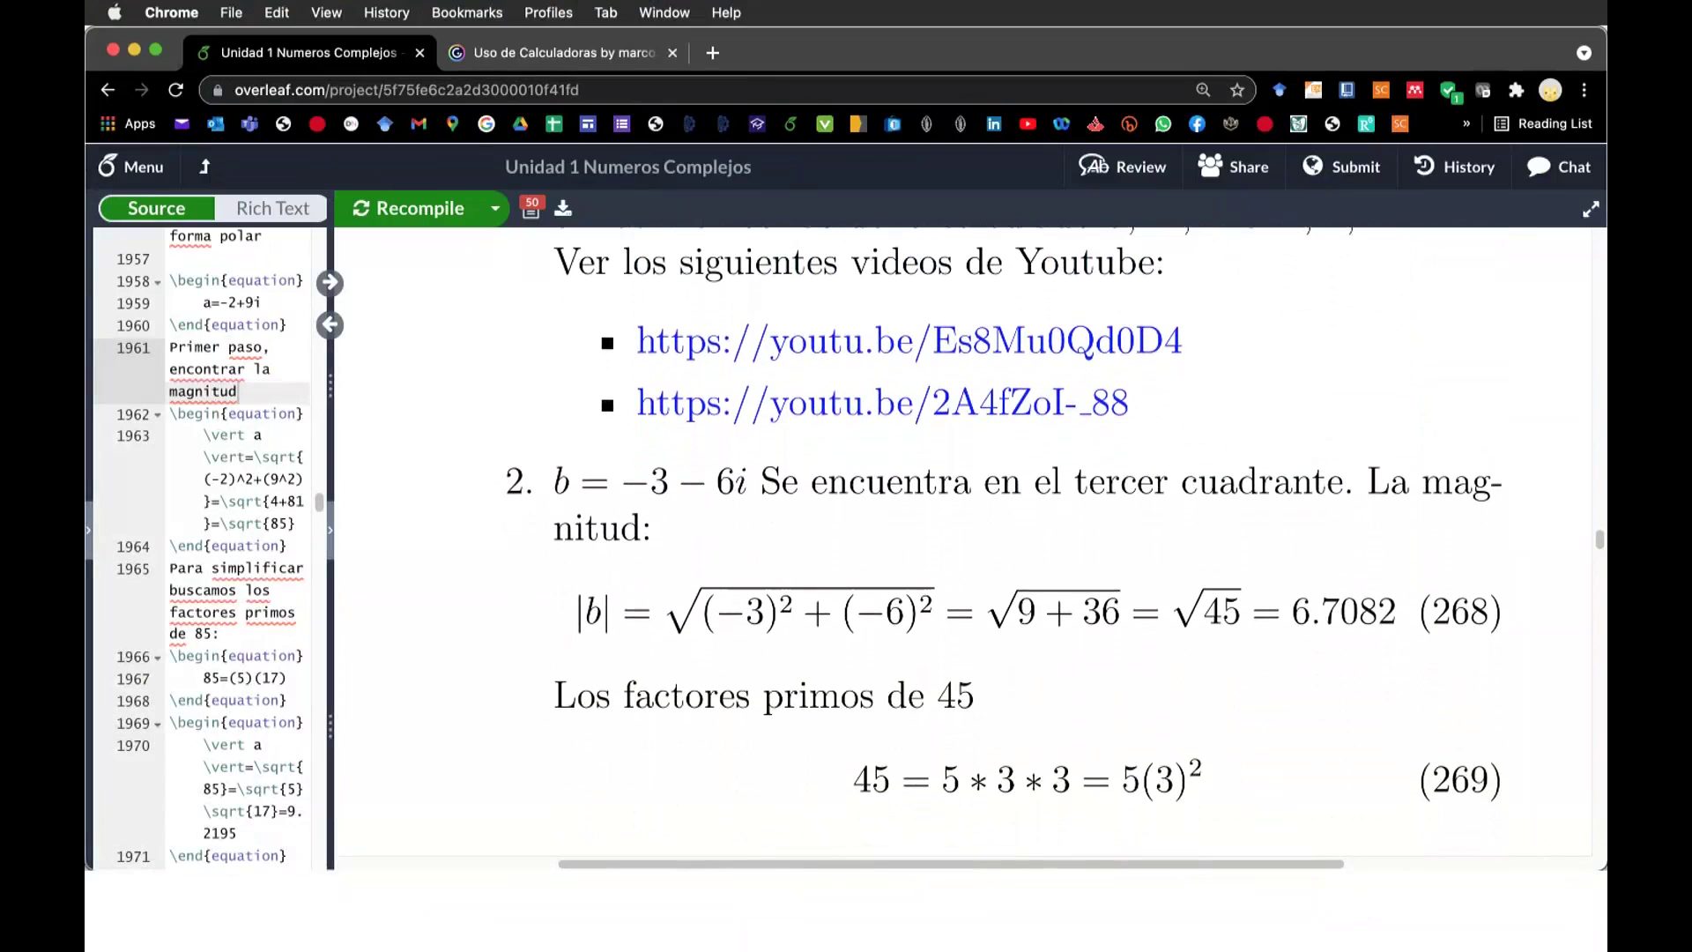
pyautogui.scroll(-1, 962, 542)
pyautogui.scroll(-5, 963, 542)
pyautogui.scroll(-1, 962, 542)
pyautogui.scroll(-5, 962, 542)
pyautogui.scroll(-1, 962, 542)
pyautogui.scroll(-1, 963, 542)
pyautogui.scroll(-3, 962, 542)
pyautogui.scroll(-3, 962, 542)
pyautogui.scroll(-3, 981, 540)
pyautogui.scroll(-1, 982, 540)
pyautogui.scroll(-2, 982, 540)
pyautogui.scroll(-2, 982, 540)
pyautogui.scroll(-1, 982, 540)
pyautogui.scroll(-3, 982, 540)
pyautogui.scroll(-3, 982, 540)
pyautogui.scroll(-2, 981, 540)
pyautogui.scroll(-1, 982, 541)
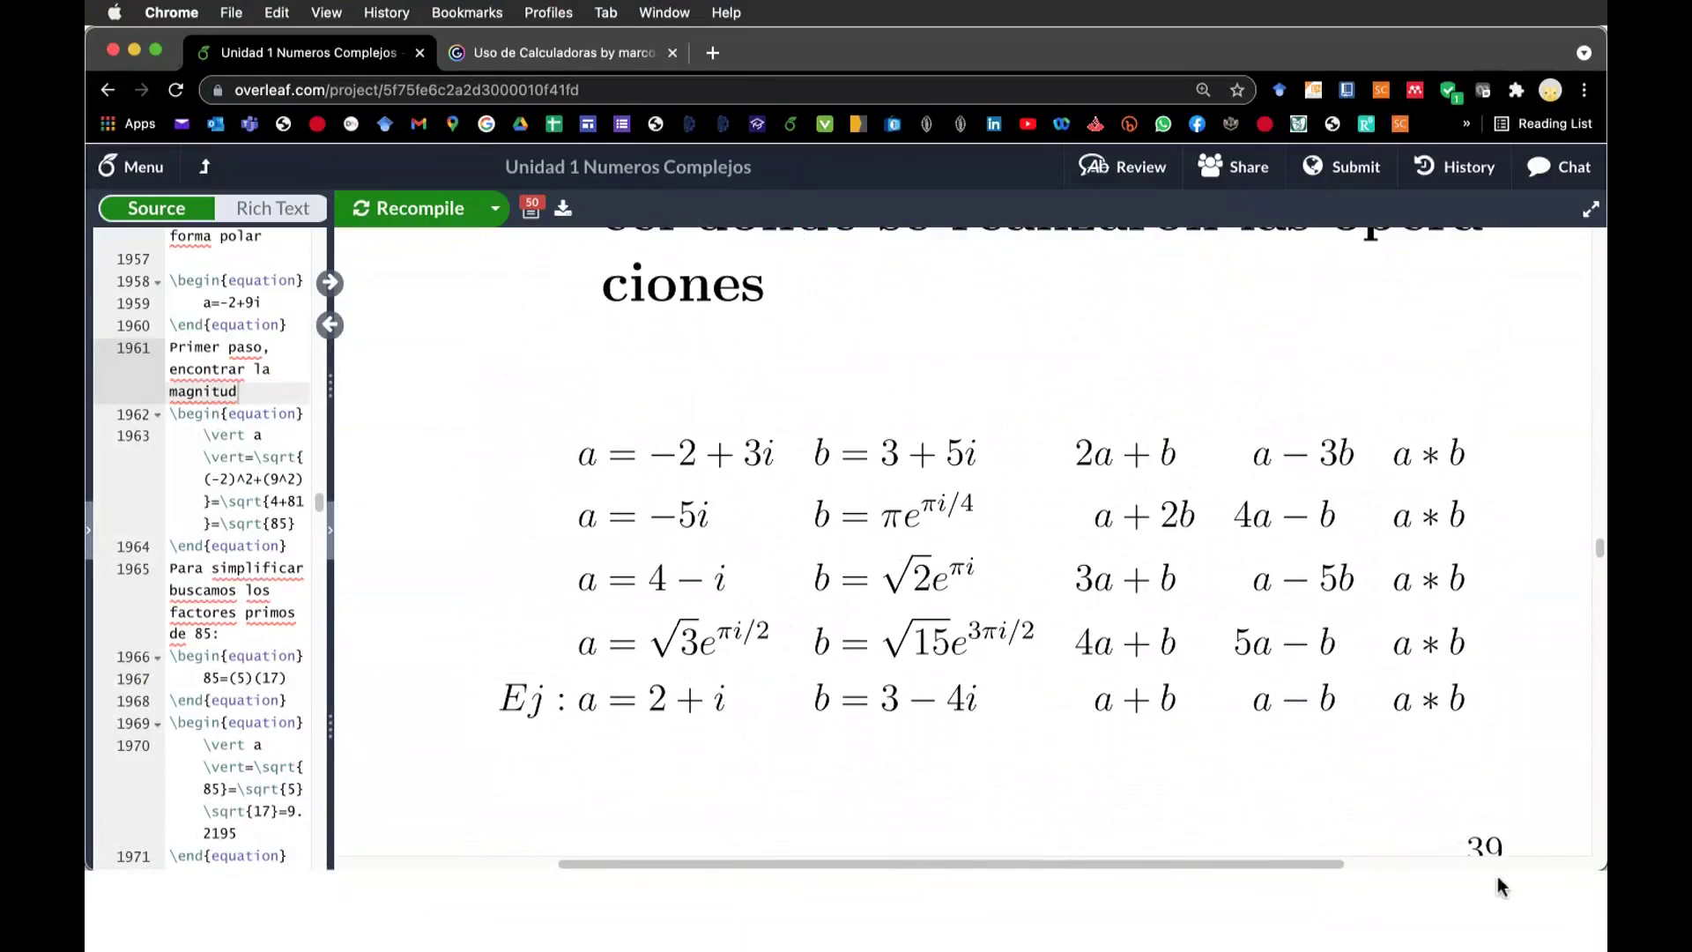
pyautogui.scroll(-2, 1501, 886)
pyautogui.scroll(-1, 1501, 885)
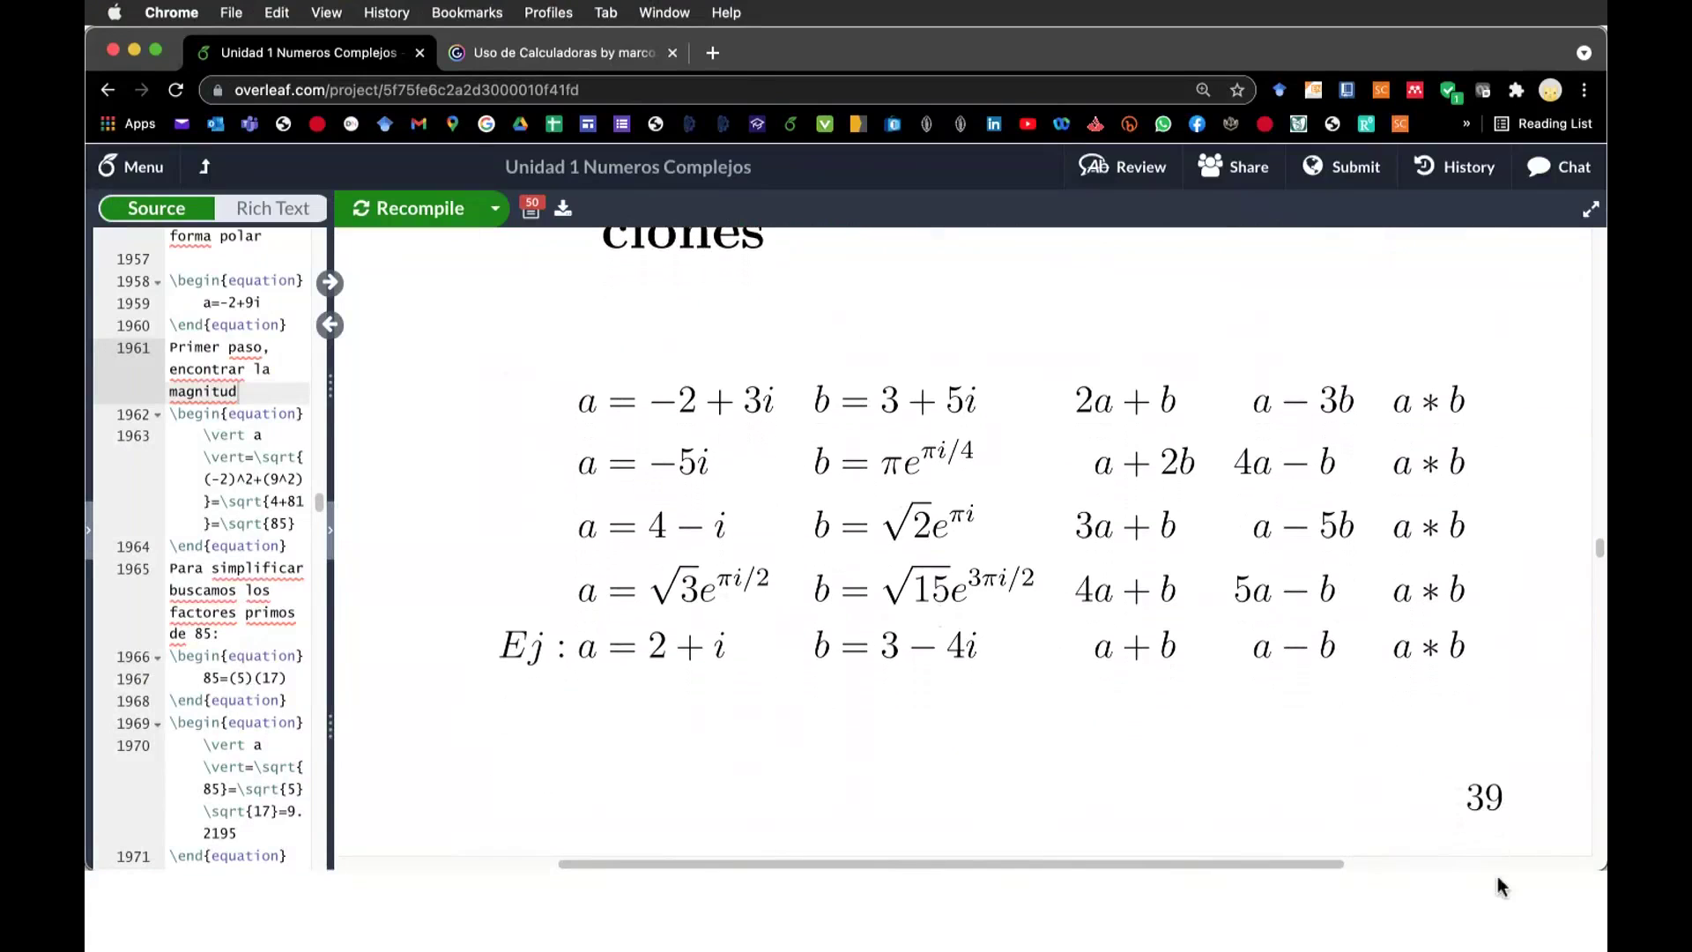
pyautogui.scroll(-1, 1501, 885)
pyautogui.scroll(-10, 1501, 885)
pyautogui.scroll(-9, 1501, 885)
pyautogui.scroll(-10, 1501, 886)
pyautogui.scroll(-6, 1501, 886)
pyautogui.scroll(-10, 1501, 886)
pyautogui.scroll(-4, 1501, 886)
pyautogui.scroll(-9, 1500, 885)
pyautogui.scroll(-5, 1501, 886)
pyautogui.scroll(-4, 1501, 886)
pyautogui.scroll(-2, 1501, 885)
pyautogui.scroll(-10, 1501, 885)
pyautogui.scroll(-2, 1501, 885)
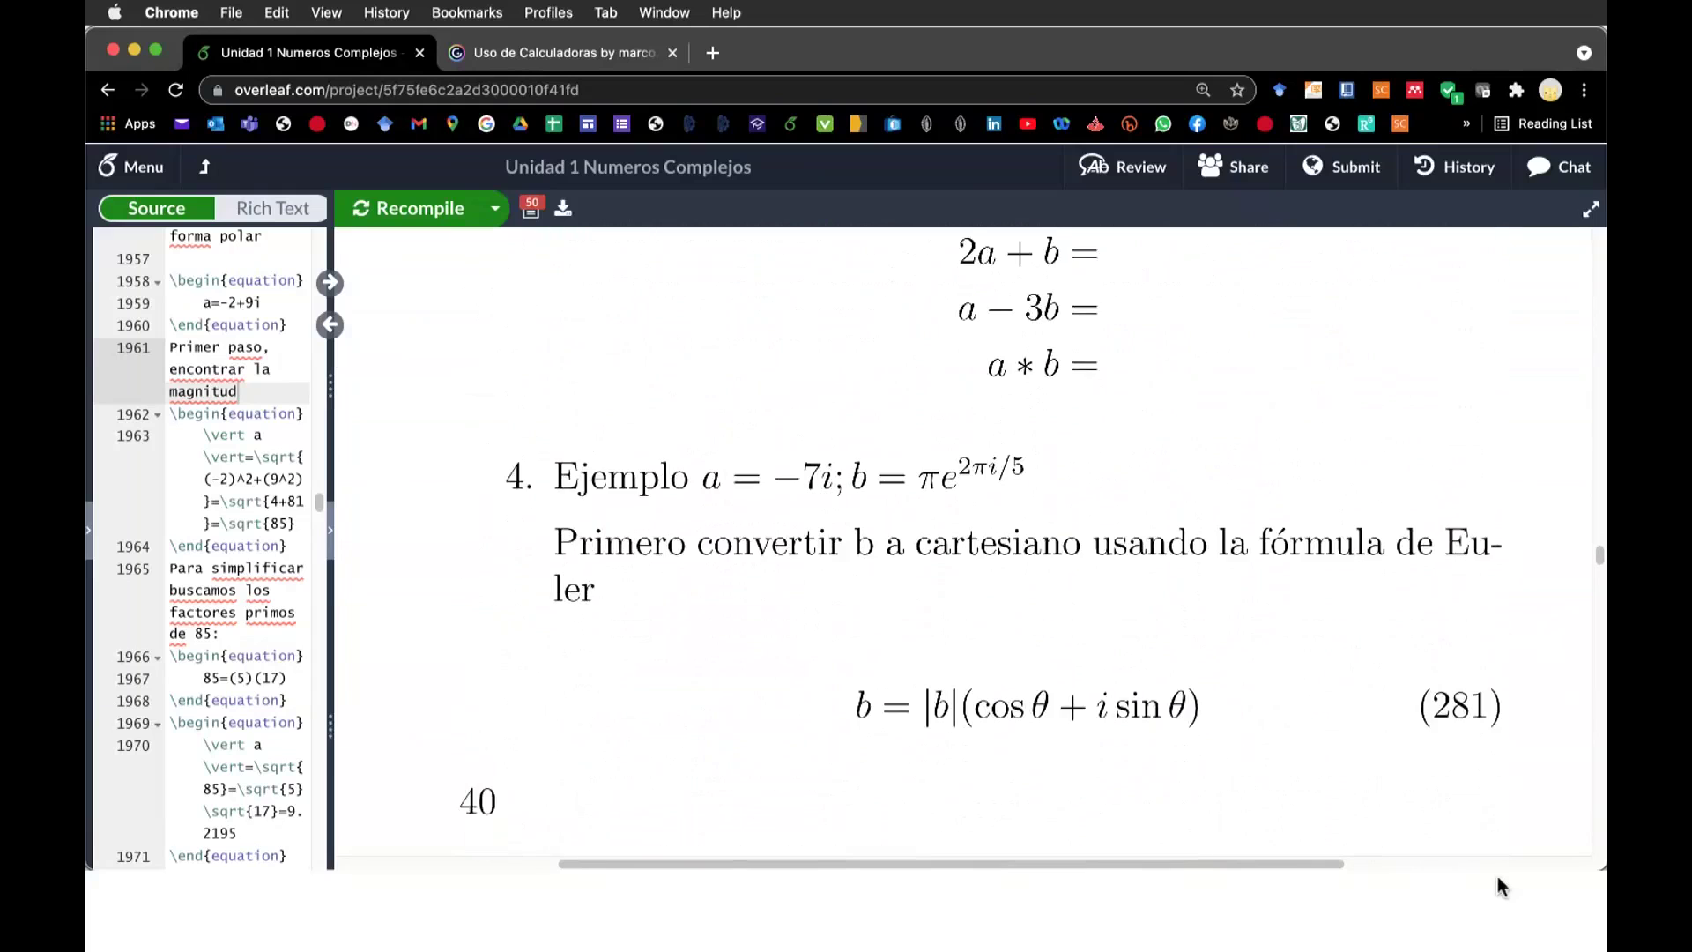
pyautogui.scroll(-4, 1501, 885)
pyautogui.scroll(-2, 1501, 886)
pyautogui.scroll(-2, 1501, 886)
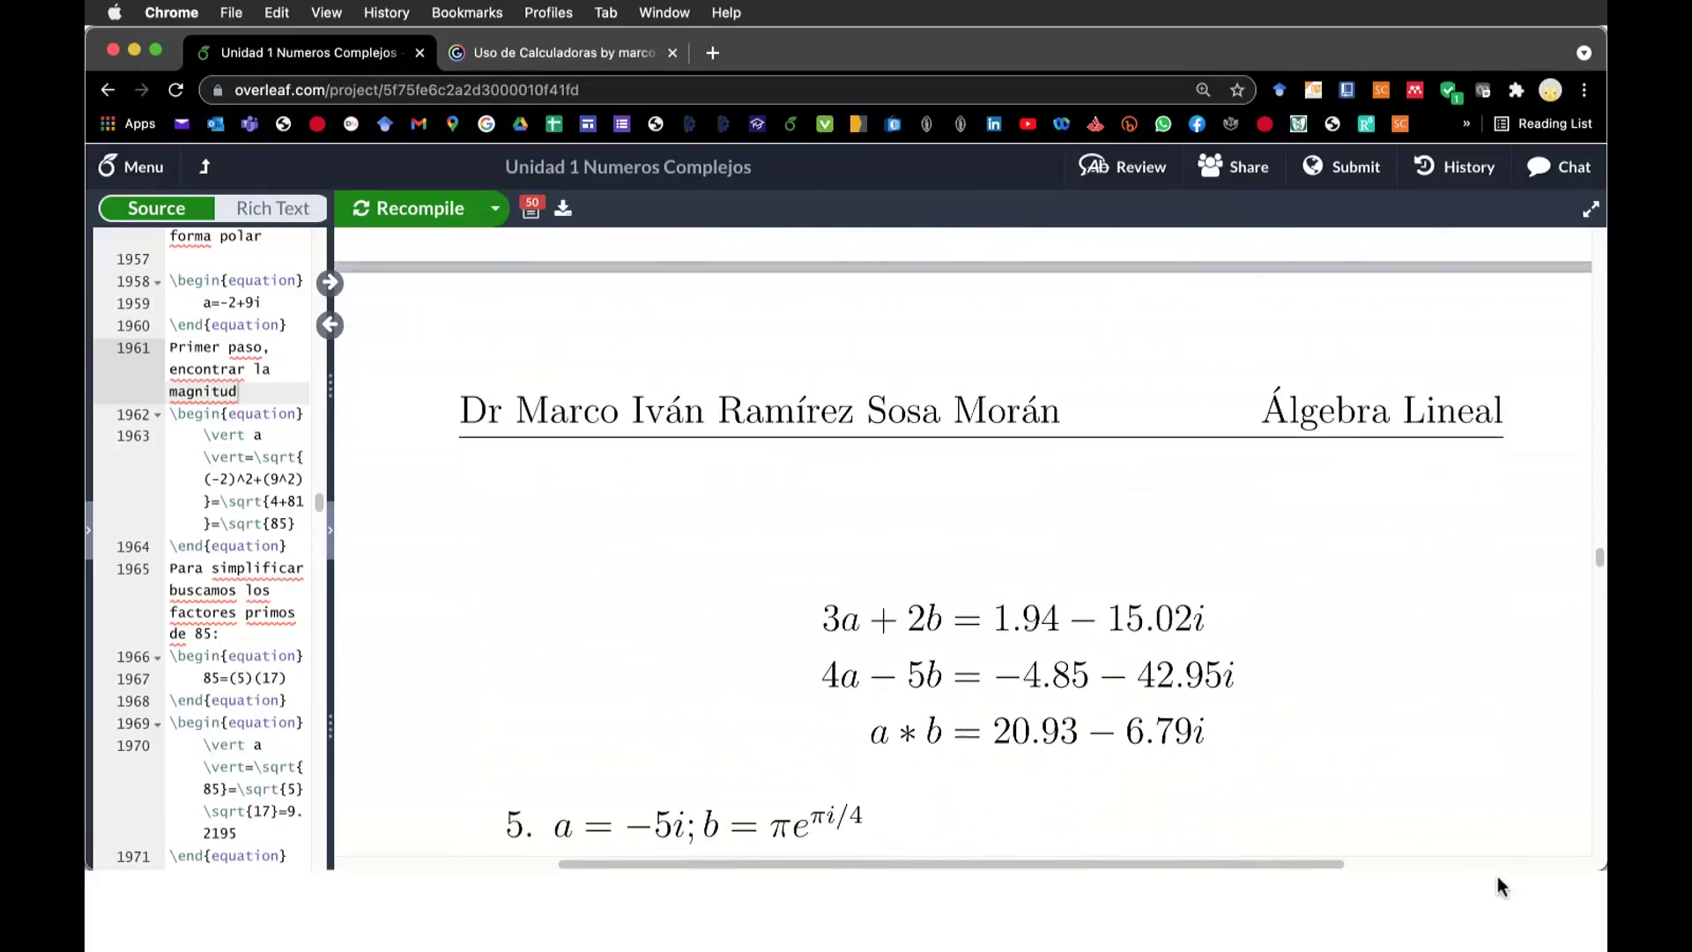
pyautogui.scroll(-1, 1501, 885)
pyautogui.scroll(-4, 1501, 885)
pyautogui.scroll(-6, 1501, 886)
pyautogui.scroll(-2, 1501, 886)
pyautogui.scroll(-1, 1501, 886)
pyautogui.scroll(-8, 1501, 885)
pyautogui.scroll(-2, 1501, 886)
pyautogui.scroll(-2, 1501, 886)
pyautogui.scroll(-7, 1500, 886)
pyautogui.scroll(-2, 1501, 886)
pyautogui.scroll(-1, 1500, 885)
pyautogui.scroll(-4, 1501, 886)
pyautogui.scroll(-5, 1500, 886)
pyautogui.scroll(-5, 1501, 885)
pyautogui.scroll(-4, 1501, 886)
pyautogui.scroll(-4, 1500, 886)
pyautogui.scroll(-3, 1501, 885)
pyautogui.scroll(-4, 1501, 886)
pyautogui.scroll(-4, 1501, 885)
pyautogui.scroll(-10, 1501, 885)
pyautogui.scroll(-4, 1500, 885)
pyautogui.scroll(-2, 1501, 886)
pyautogui.scroll(-8, 1501, 886)
pyautogui.scroll(-4, 1501, 886)
pyautogui.scroll(-6, 1501, 886)
pyautogui.scroll(-1, 1501, 885)
pyautogui.scroll(4, 1501, 886)
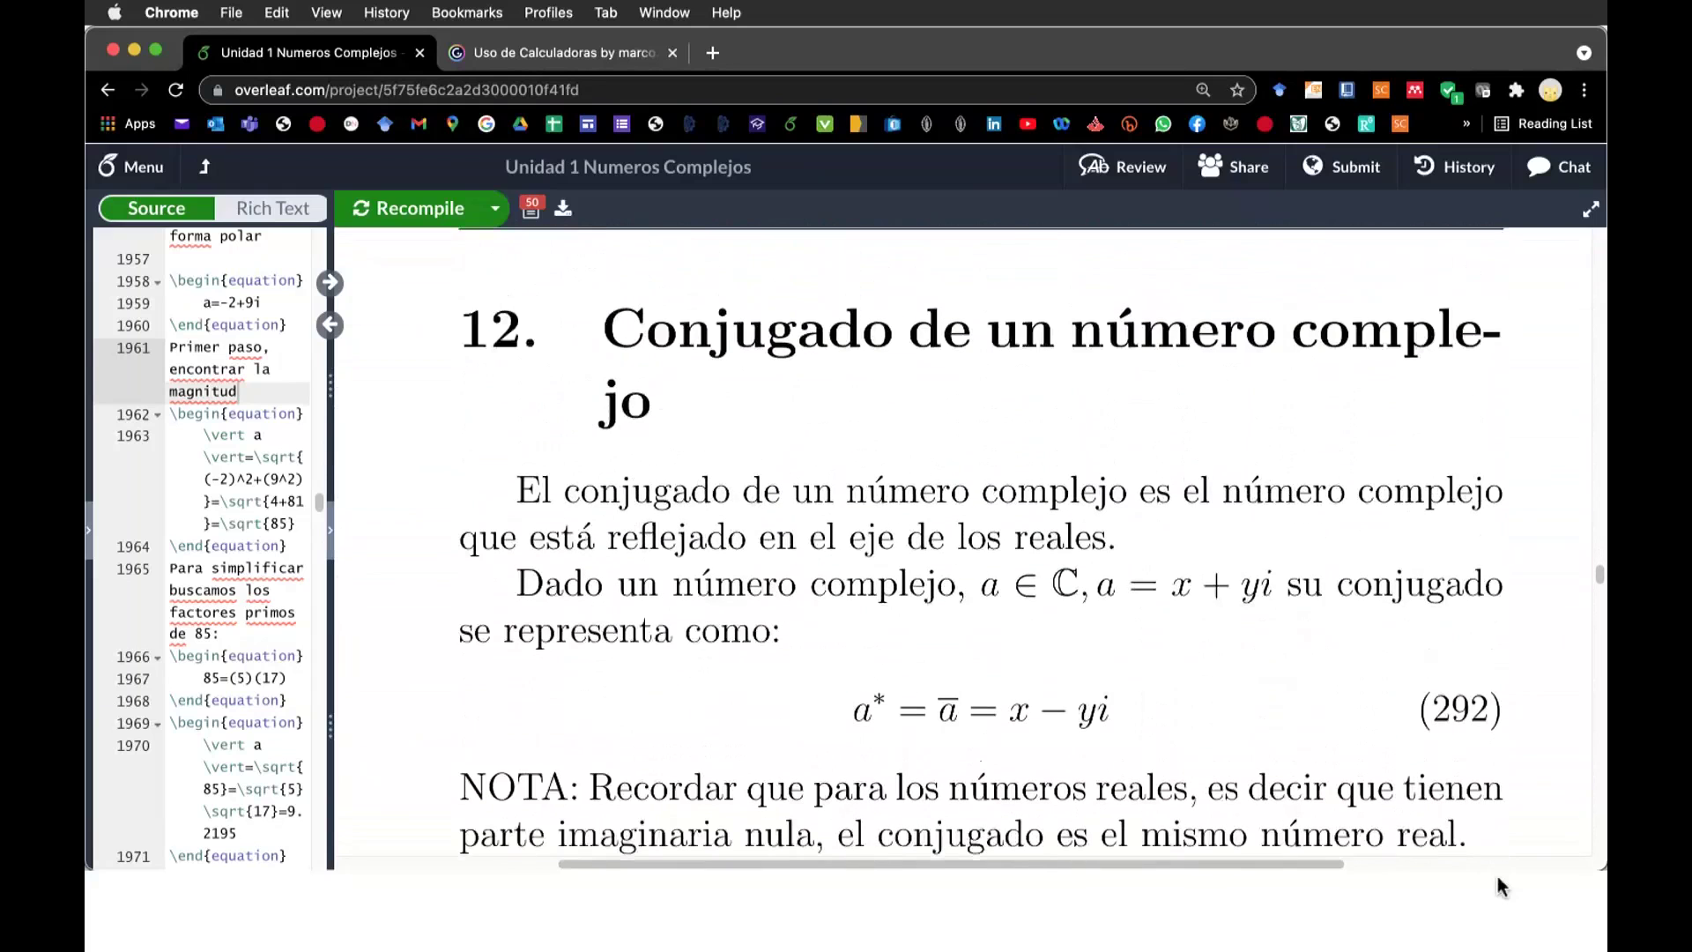
pyautogui.scroll(1, 1501, 886)
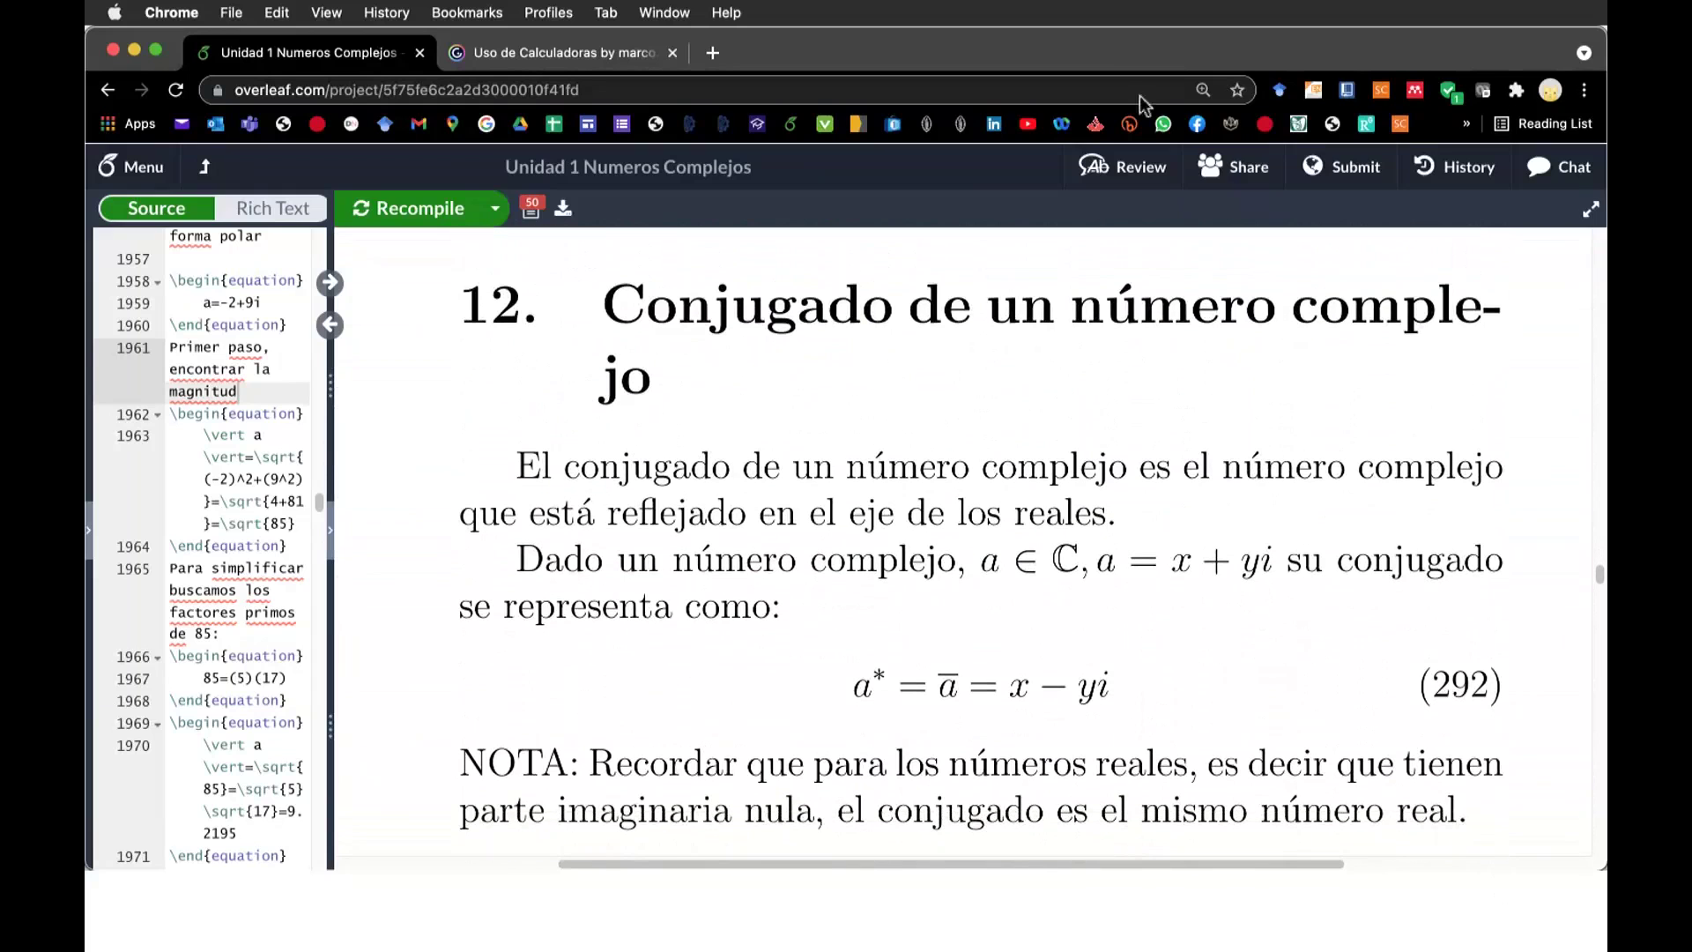